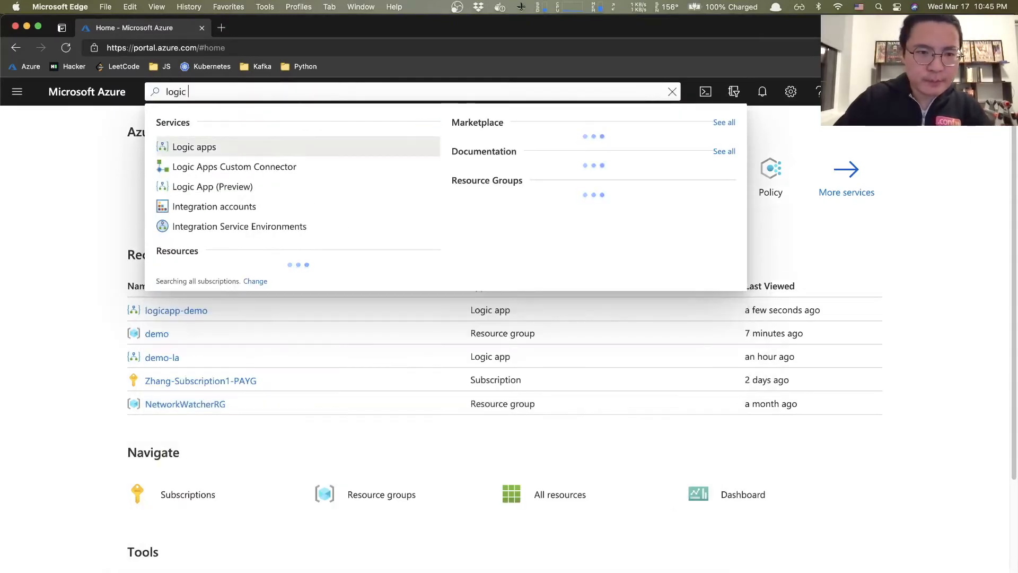
- Create a Consumption logic app named logicapp-demo in resource group demo and go to Review + create
type("app")
key("Return")
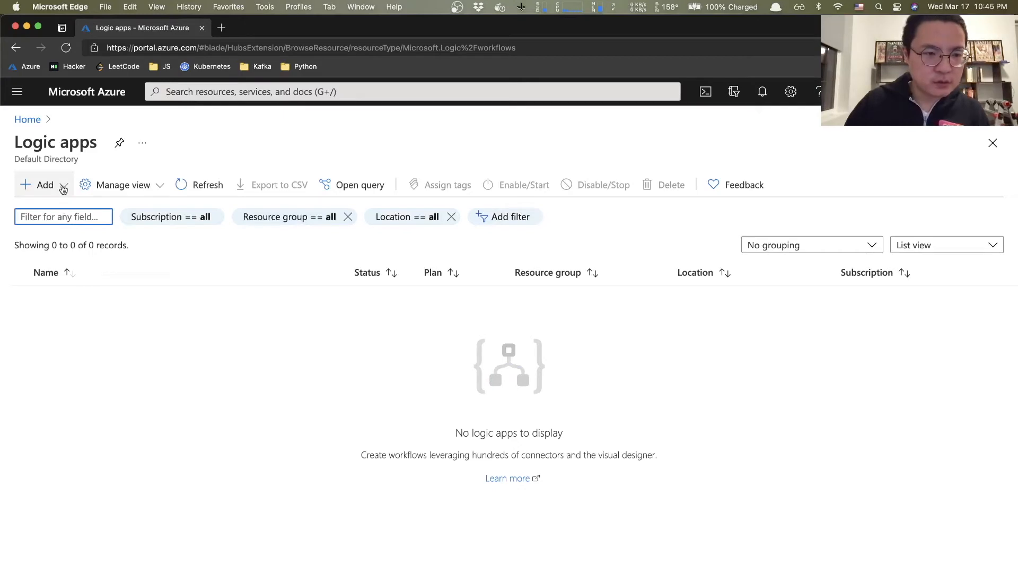
left_click(41, 189)
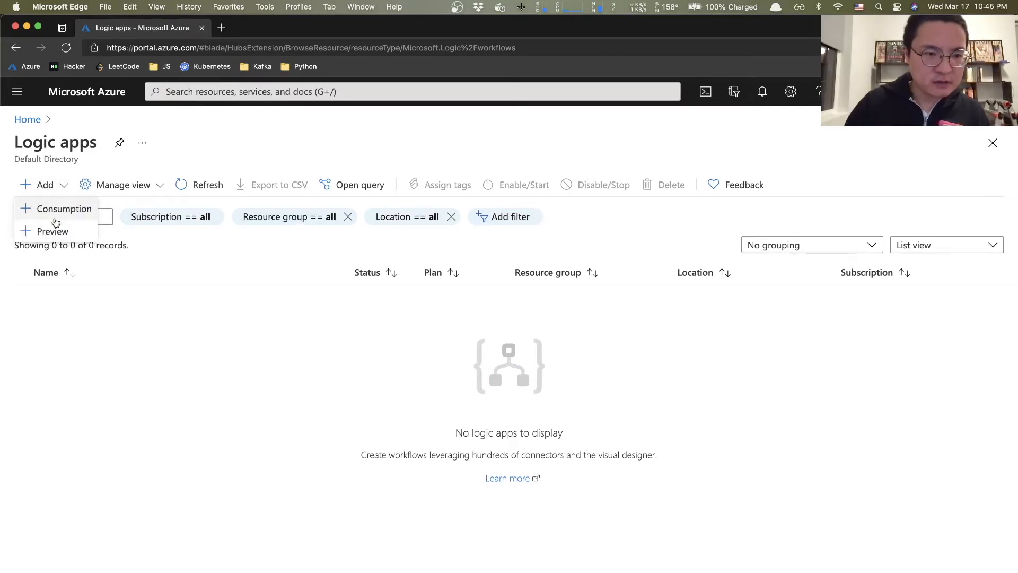
left_click(56, 210)
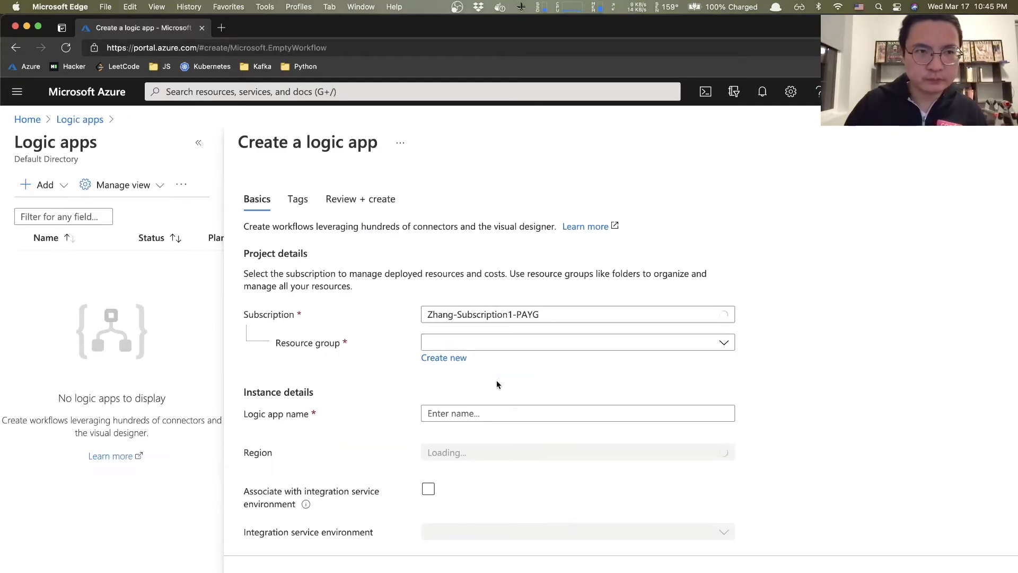
left_click(499, 348)
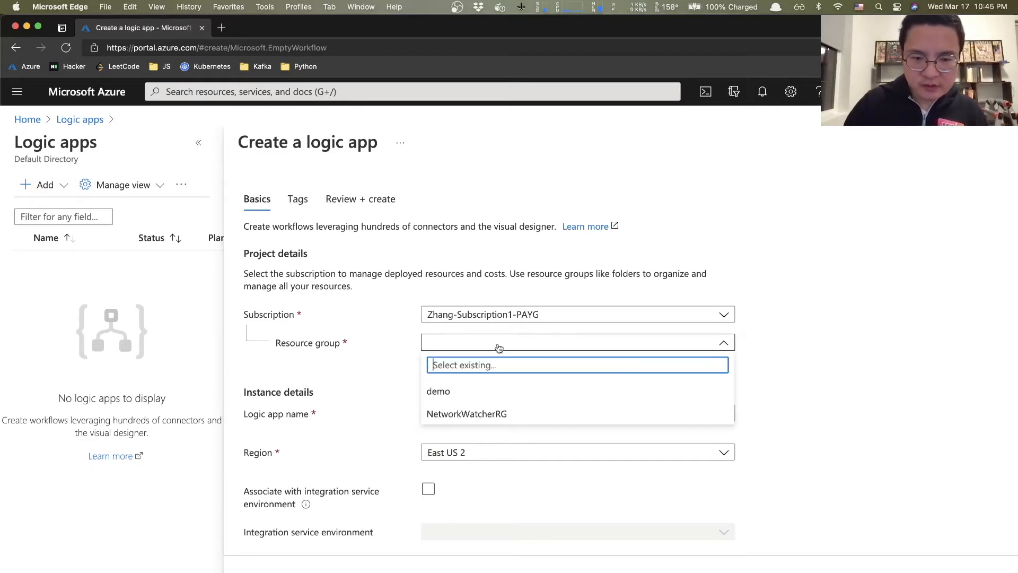
left_click(448, 390)
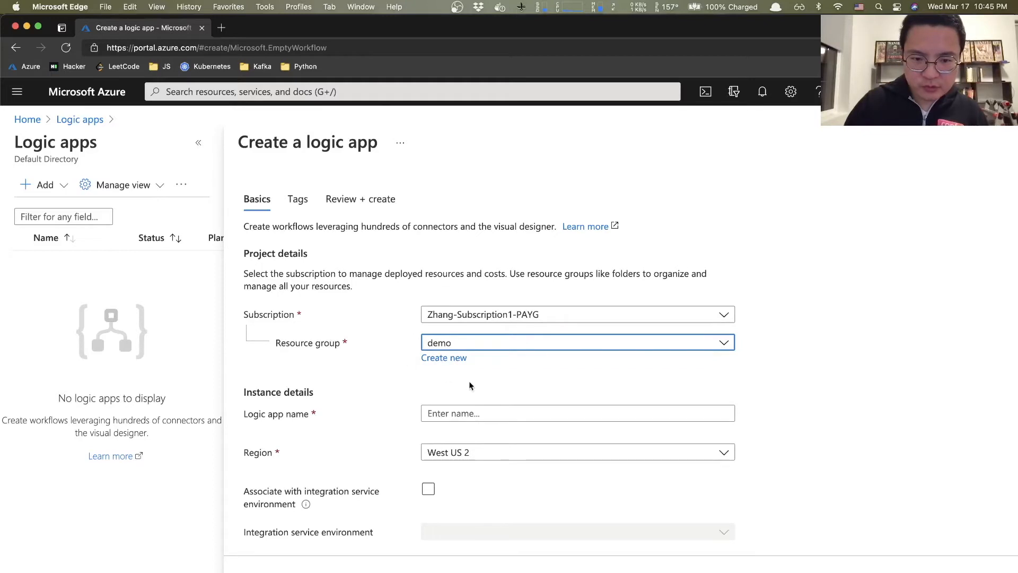
left_click(477, 414)
type("log")
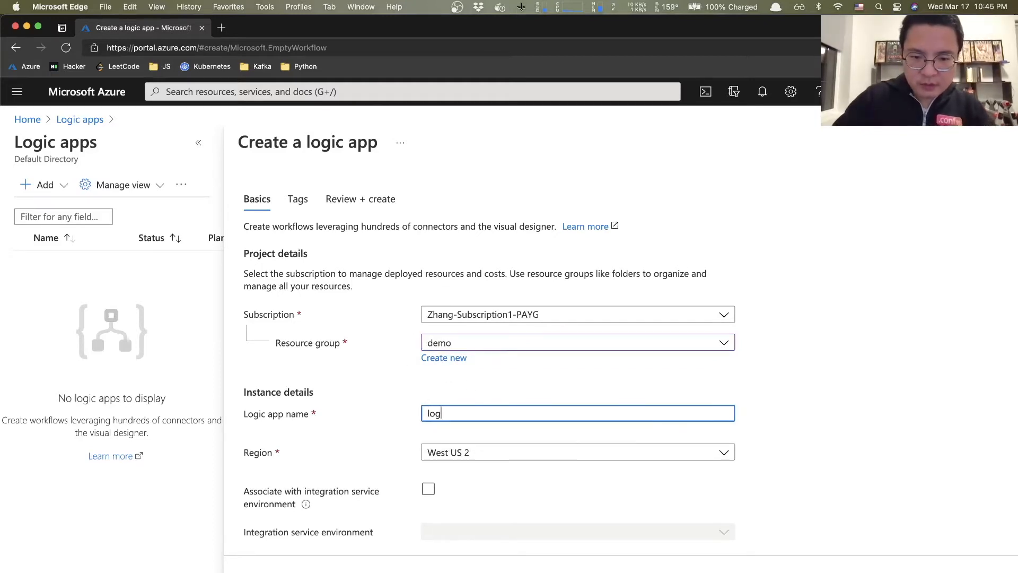
type("icapp-demo")
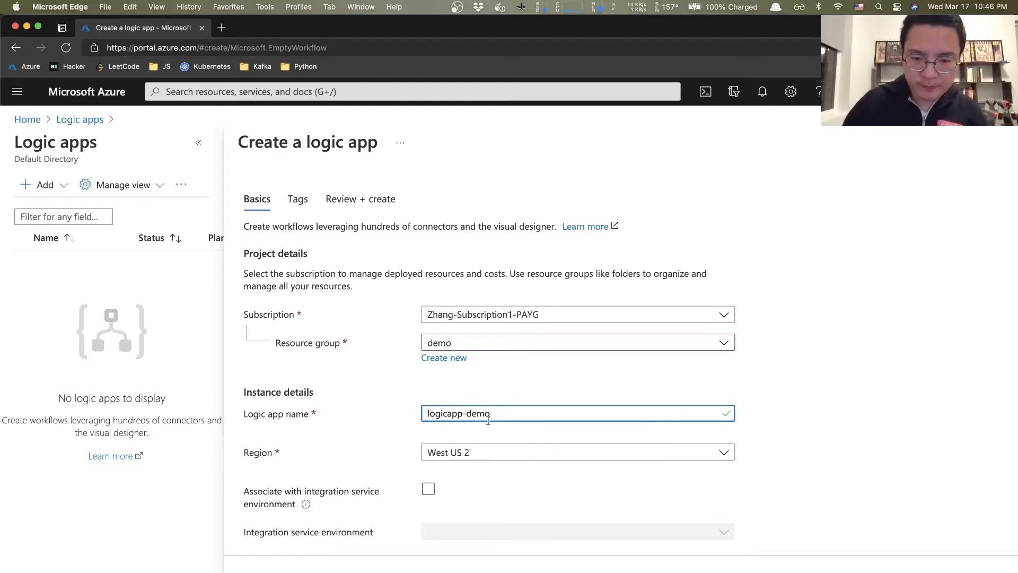
left_click(292, 568)
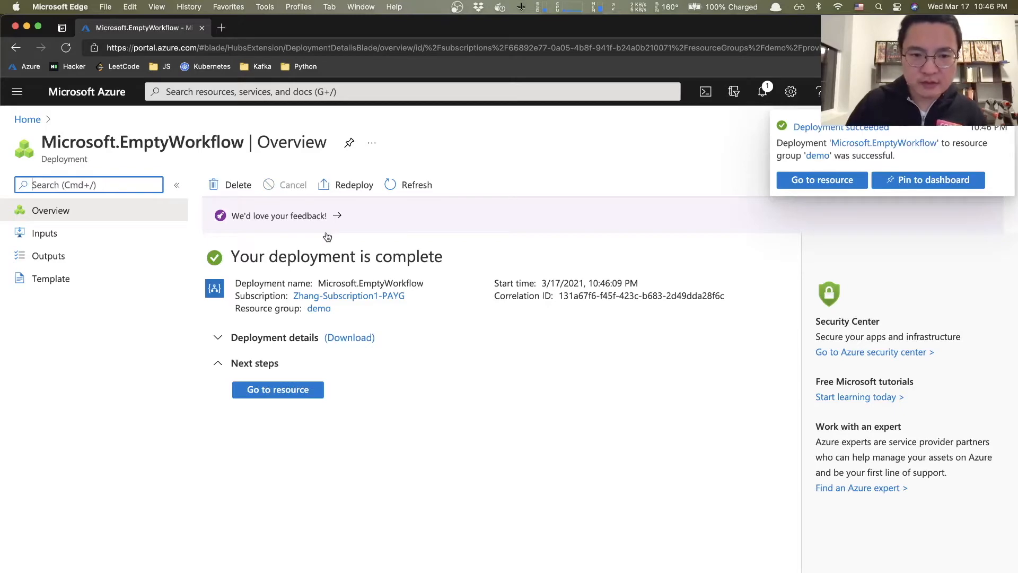
- Open the deployed logicapp-demo resource and choose the Blank Logic App template
left_click(292, 392)
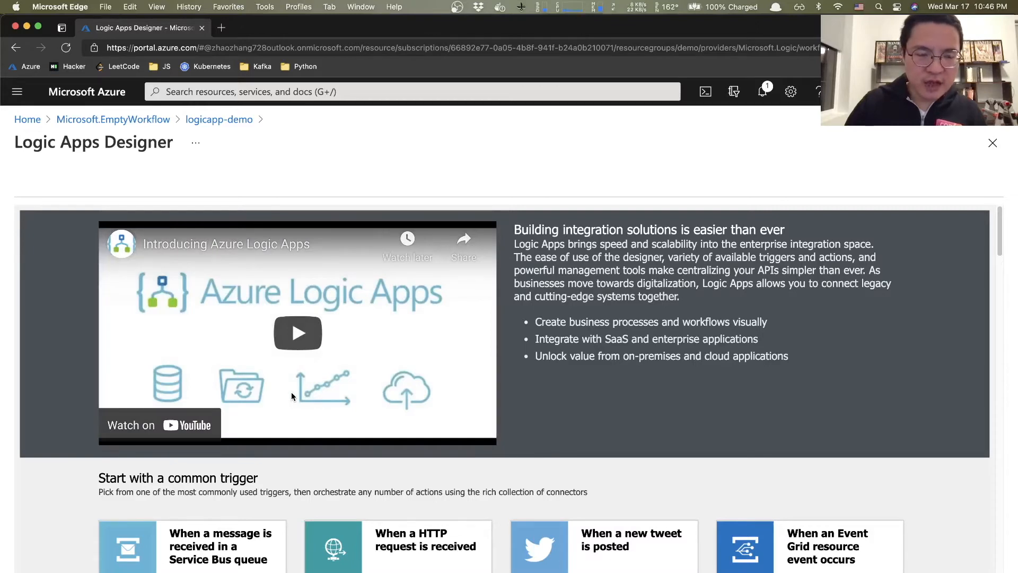
scroll(291, 396, "down", 3)
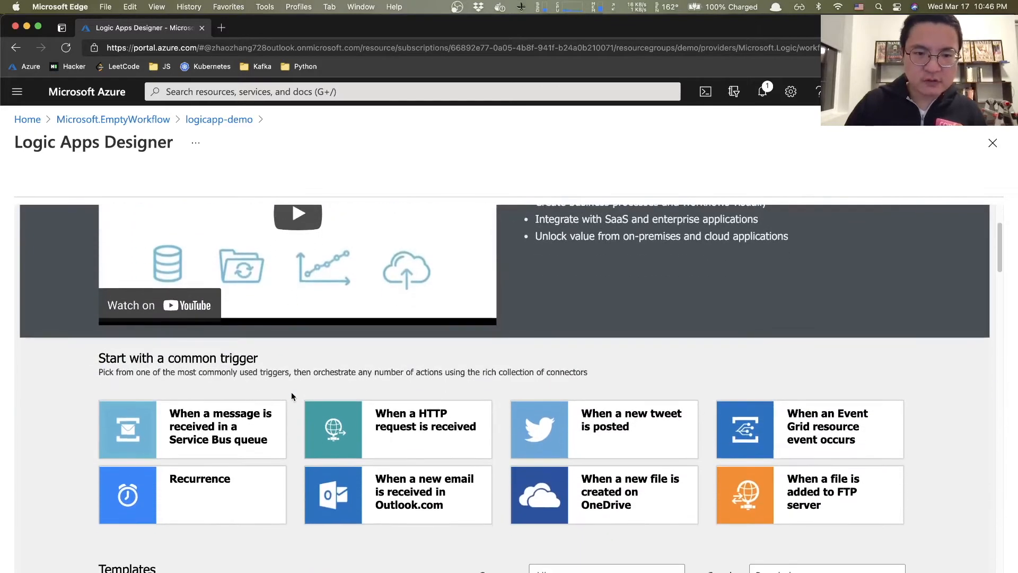
scroll(291, 393, "down", 3)
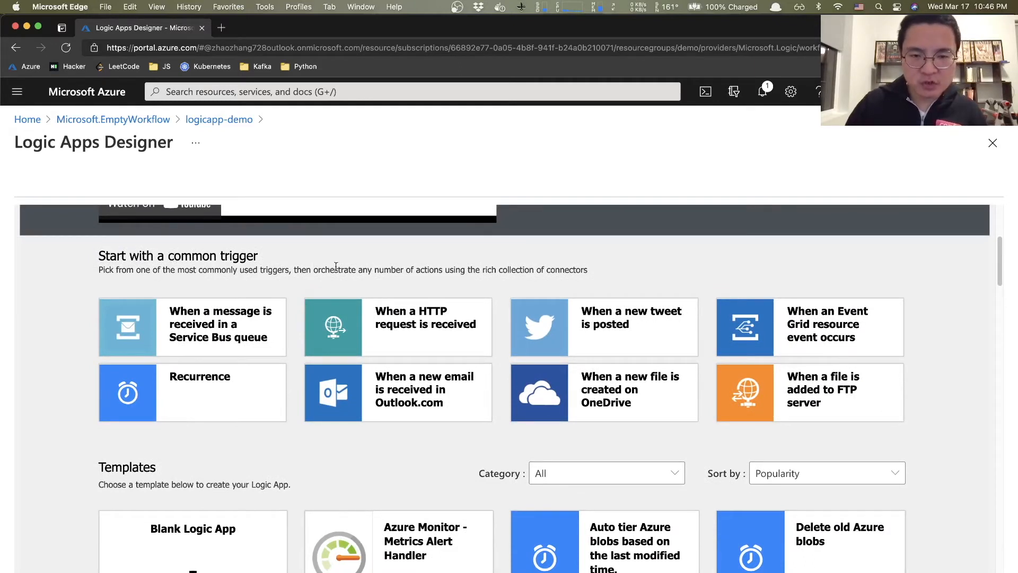
scroll(504, 365, "down", 8)
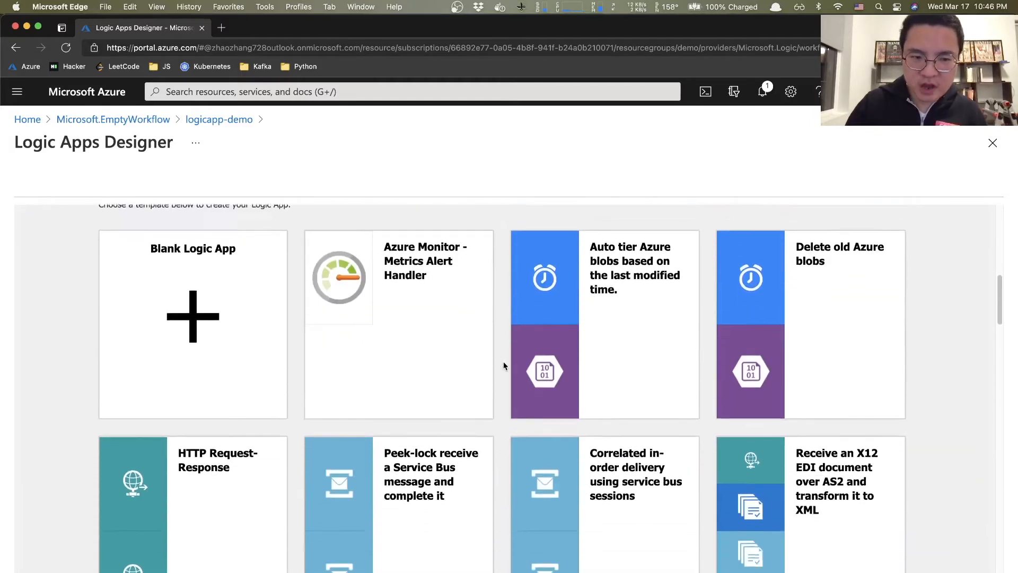
scroll(504, 364, "down", 12)
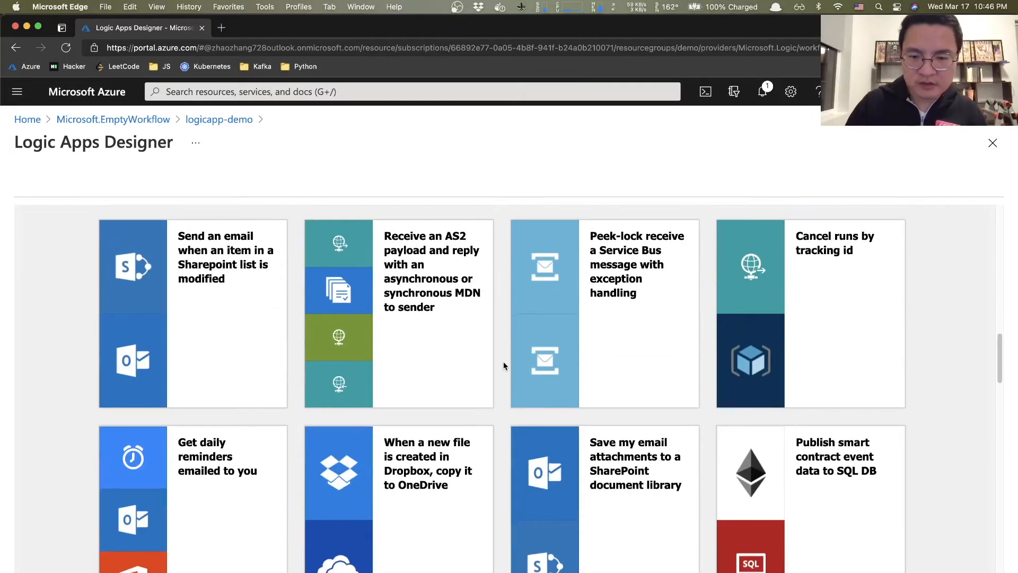
scroll(504, 365, "down", 4)
scroll(504, 365, "up", 20)
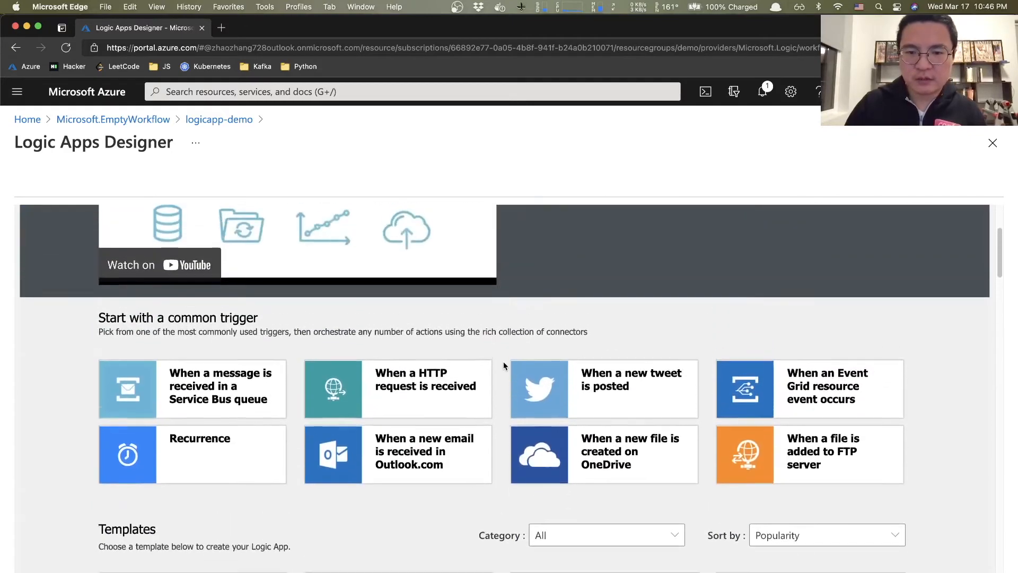
scroll(504, 365, "down", 8)
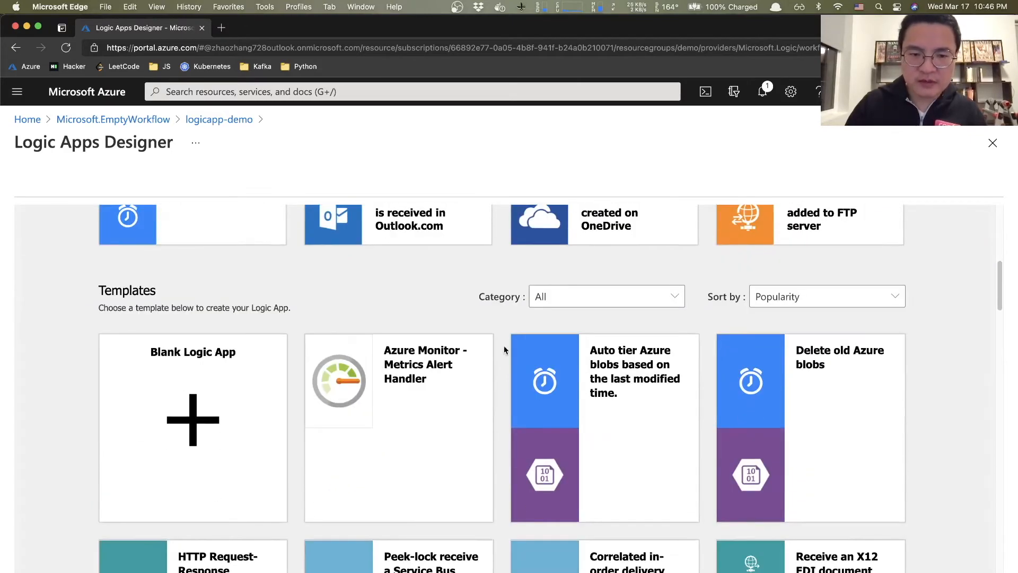
scroll(506, 336, "up", 4)
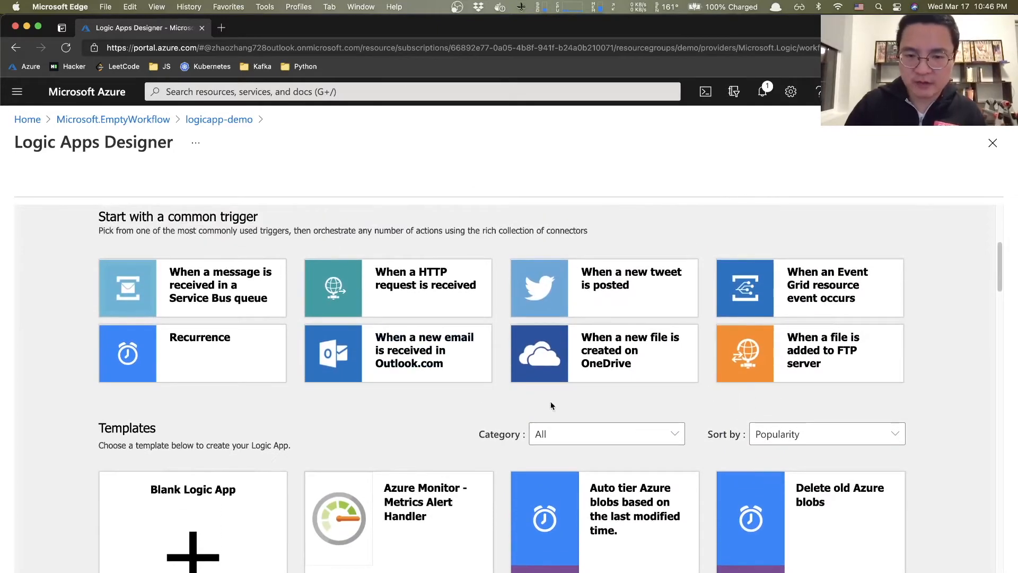
scroll(321, 416, "down", 2)
scroll(319, 417, "down", 2)
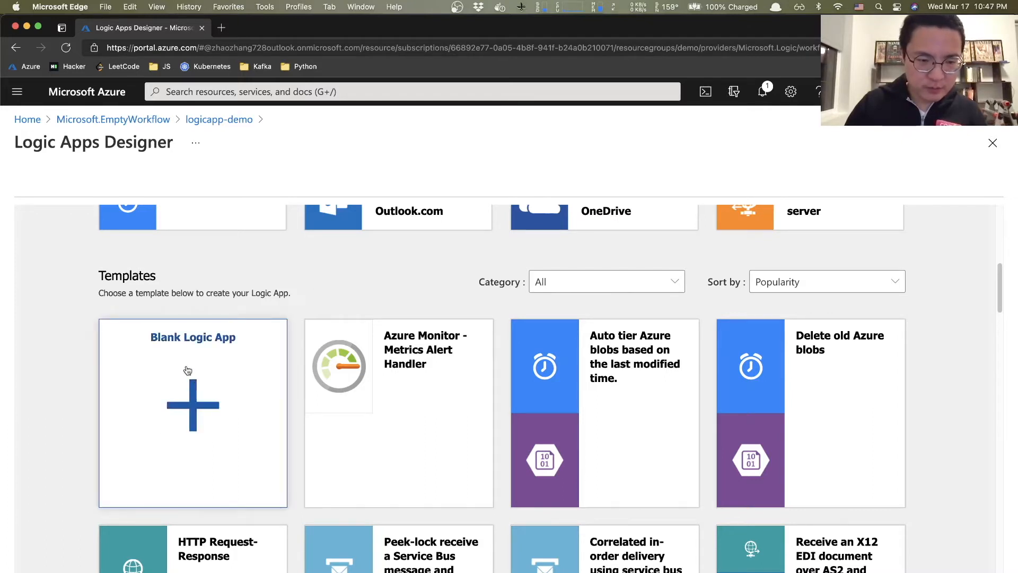
left_click(177, 408)
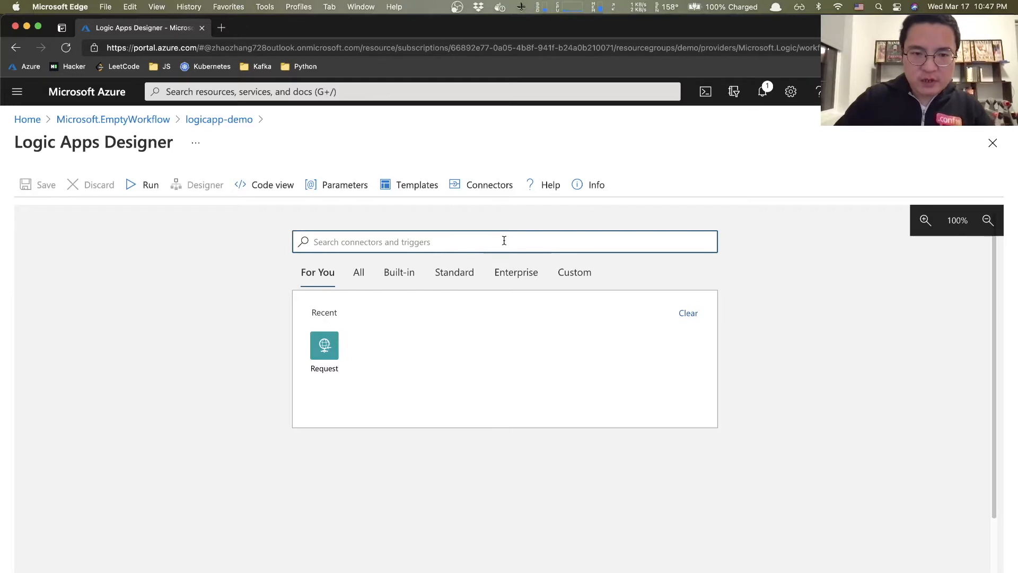
- Search connectors for 'request' and select the Request connector
type("request")
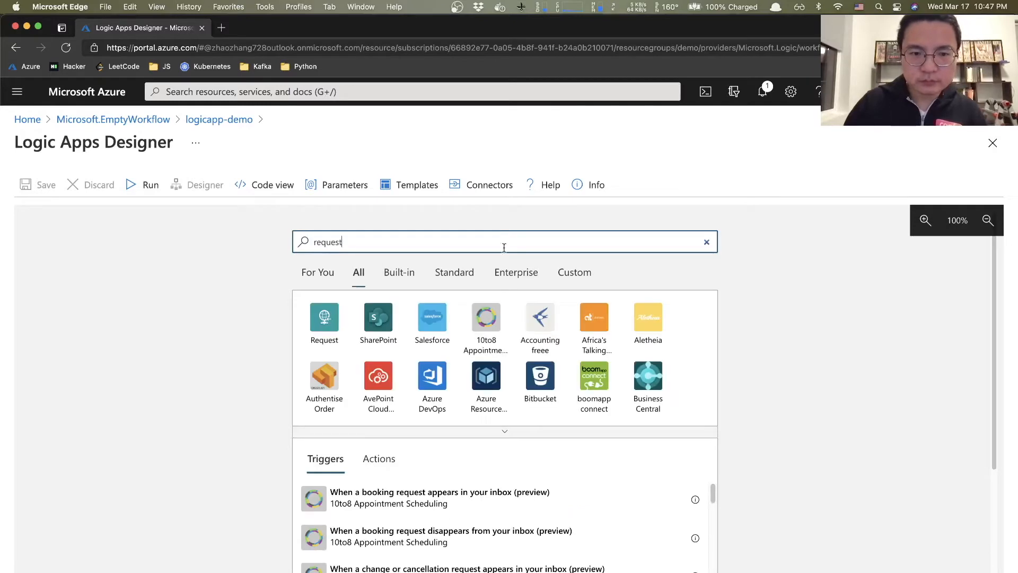
left_click(325, 318)
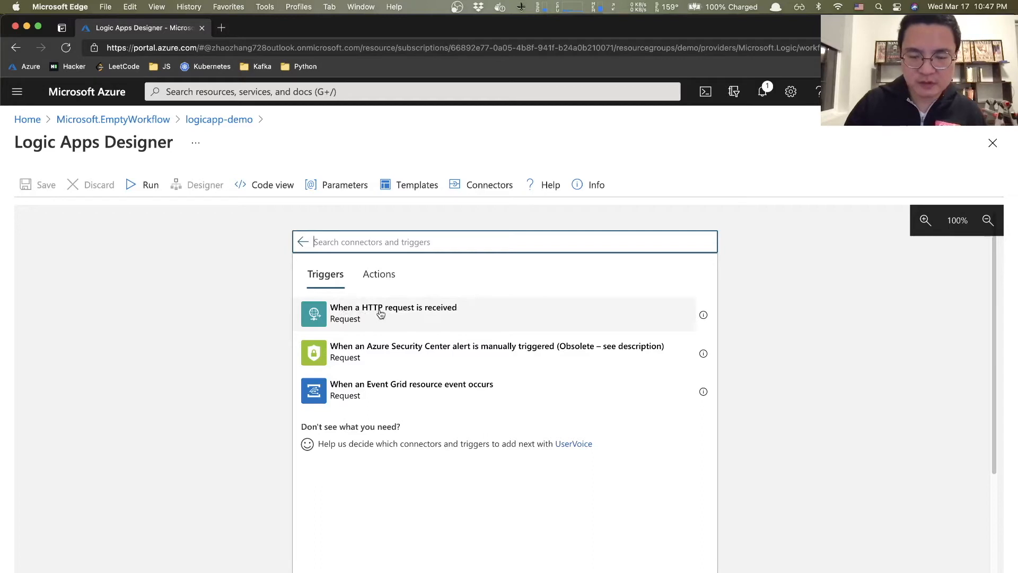
- Add the 'When a HTTP request is received' trigger with its Method parameter set to GET
left_click(454, 321)
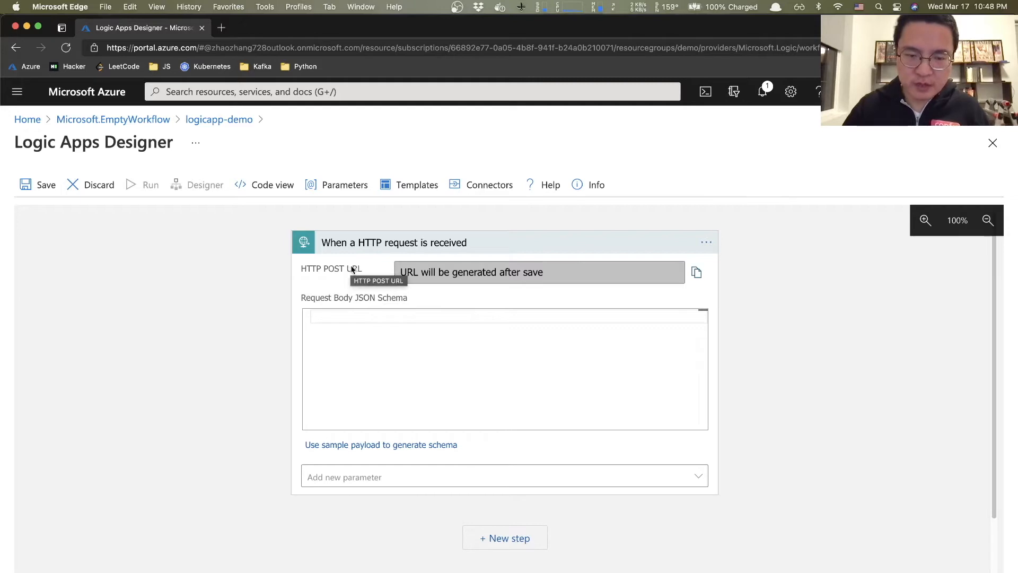
left_click(335, 478)
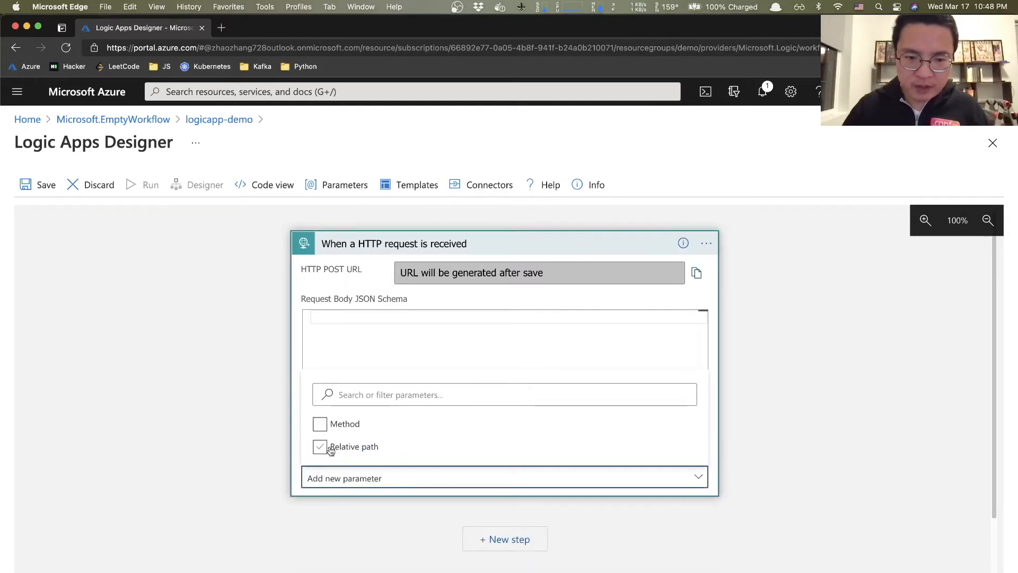
left_click(319, 425)
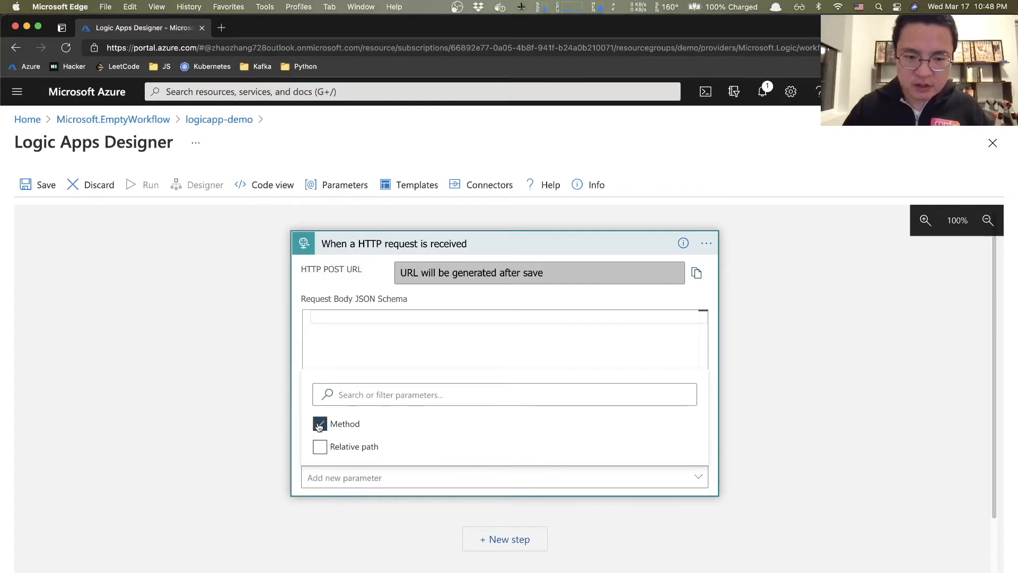
left_click(184, 439)
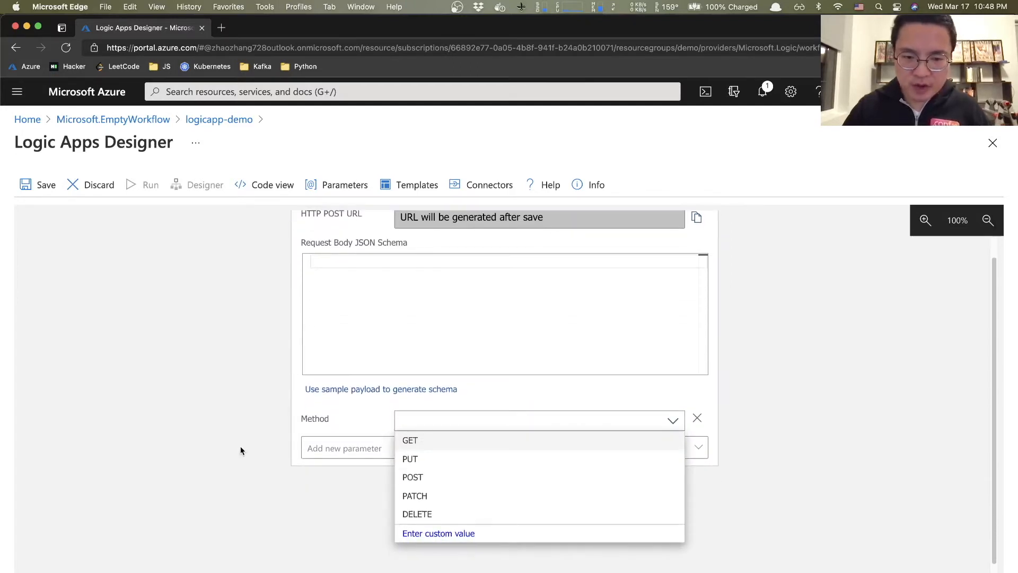
left_click(411, 441)
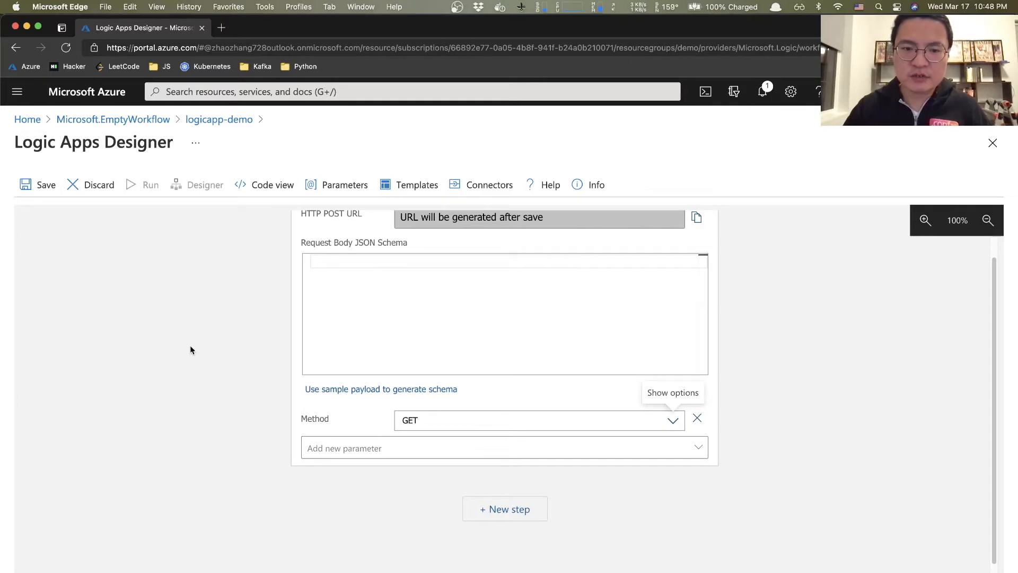
scroll(190, 347, "up", 2)
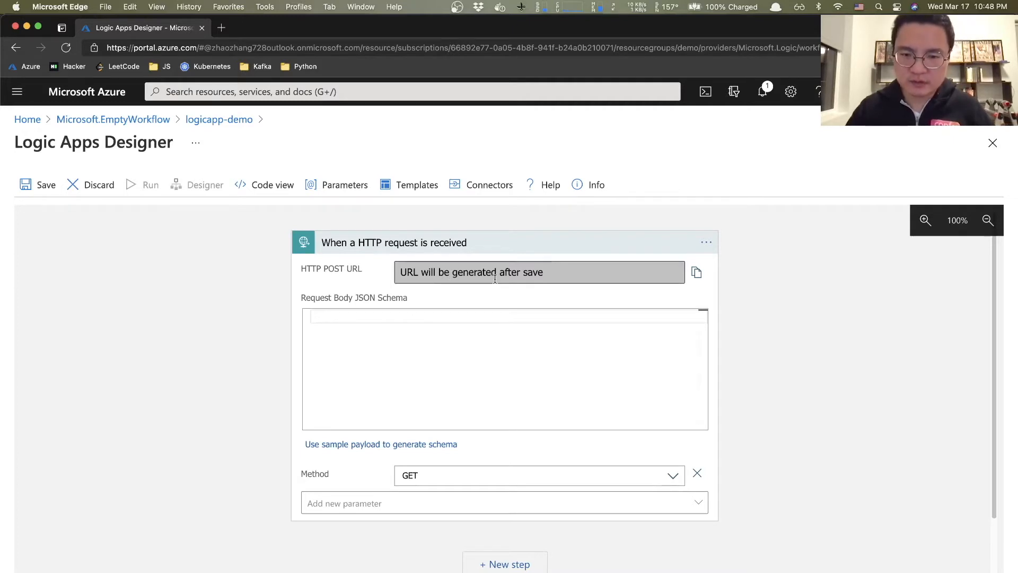
left_click(509, 245)
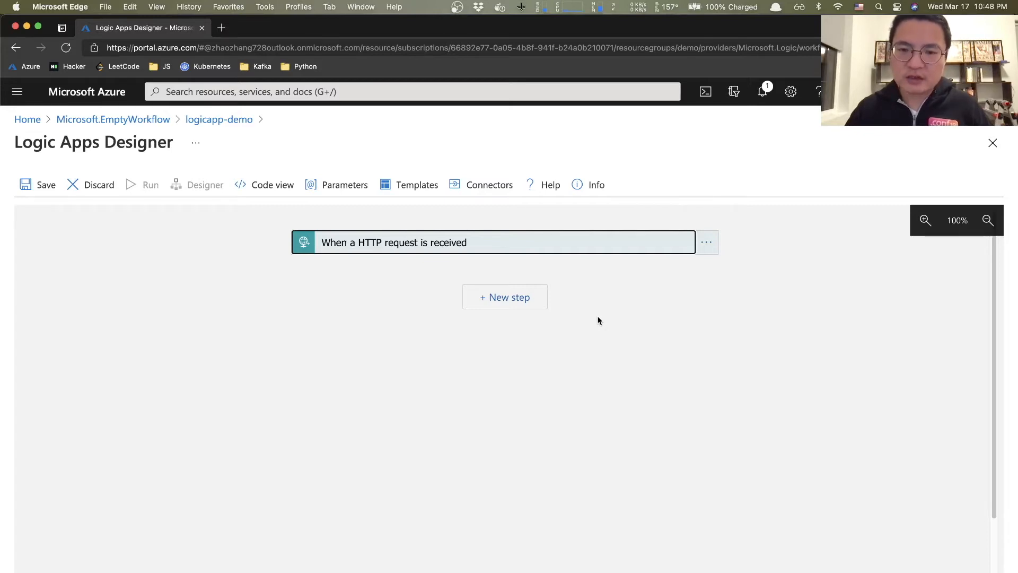
- Add a Response action with status code 200 and body 'Hey, what's up'
left_click(499, 300)
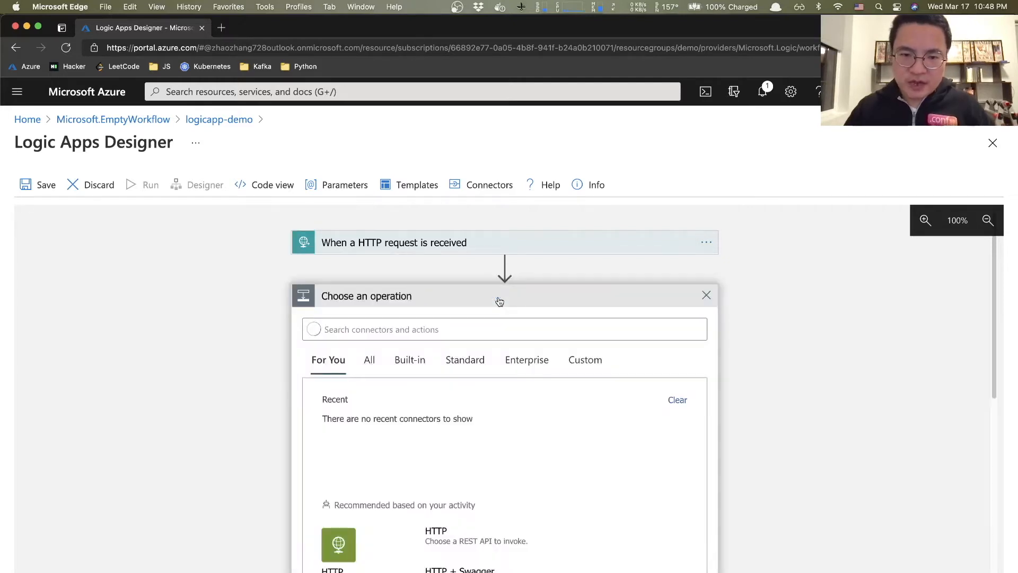
type("response")
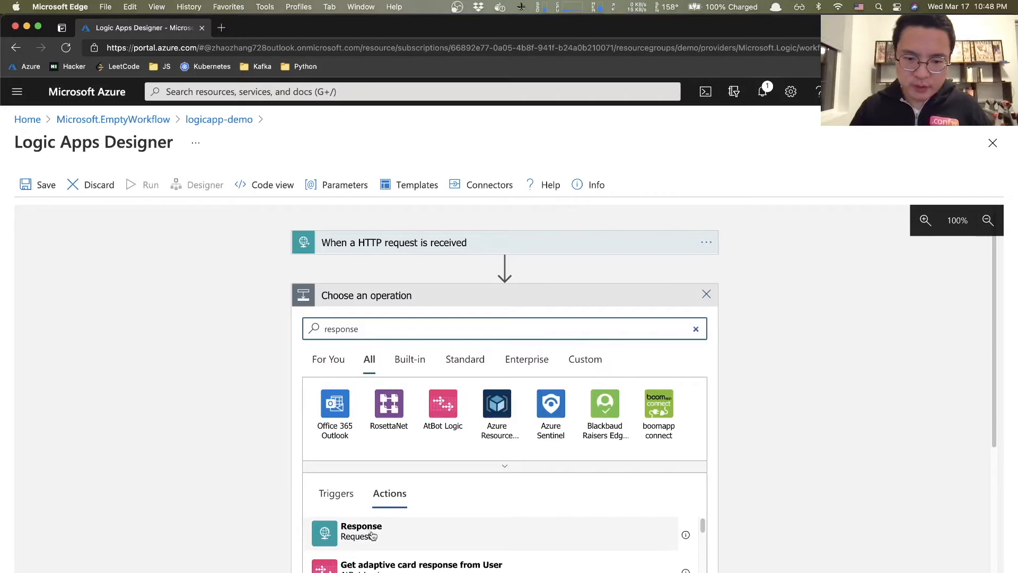
left_click(329, 535)
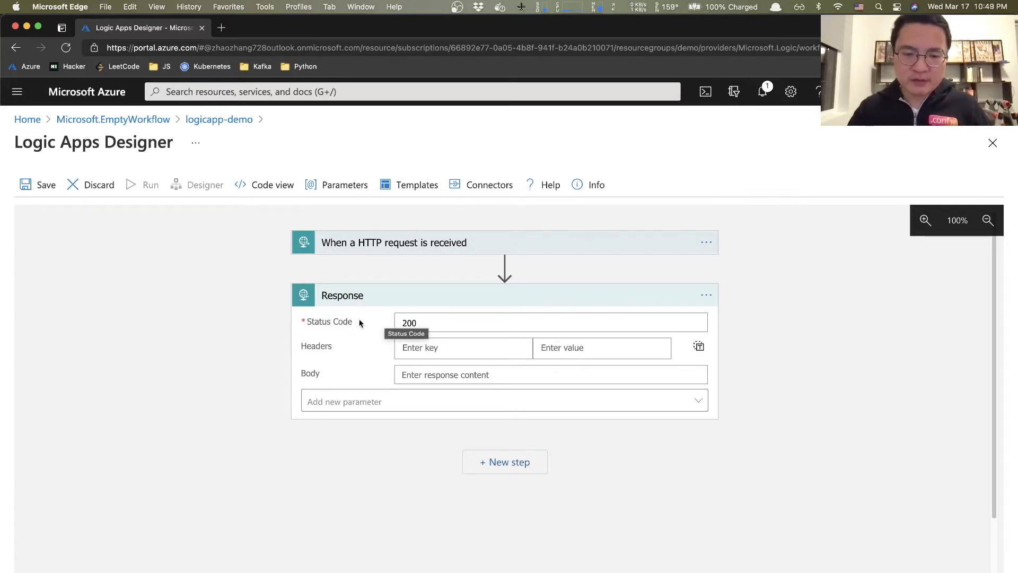
left_click(424, 375)
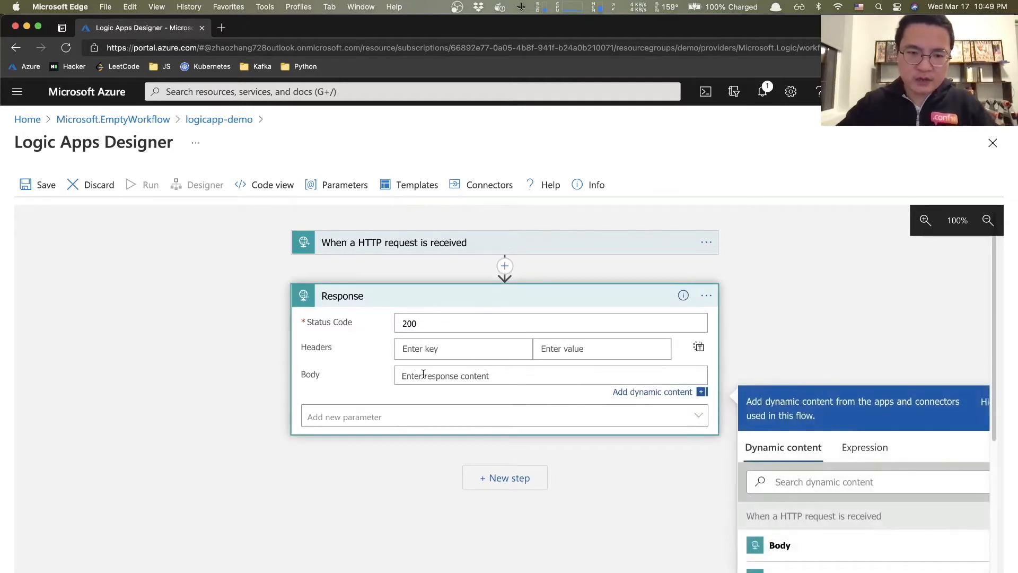
type("H")
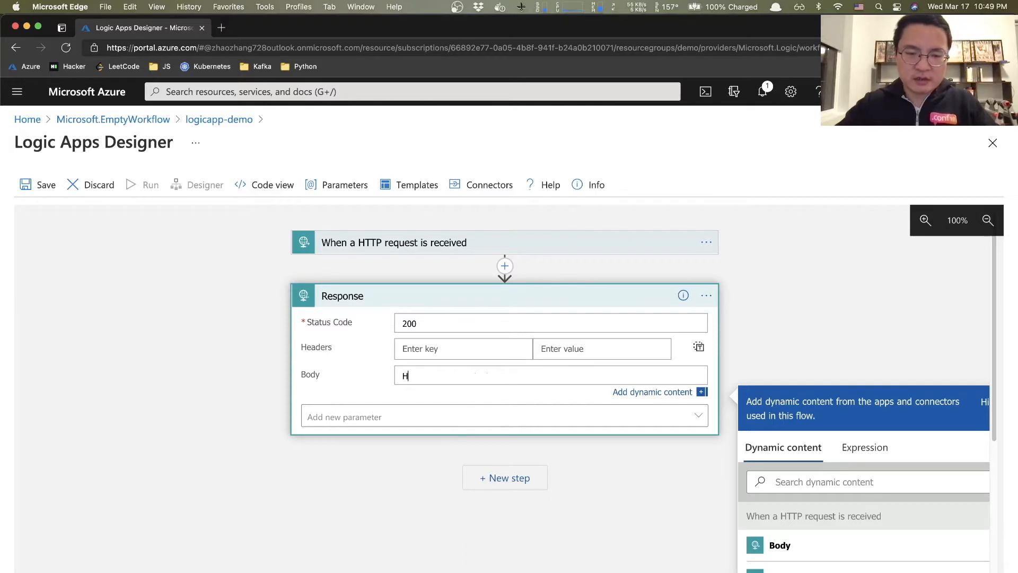
type("ey, what's up")
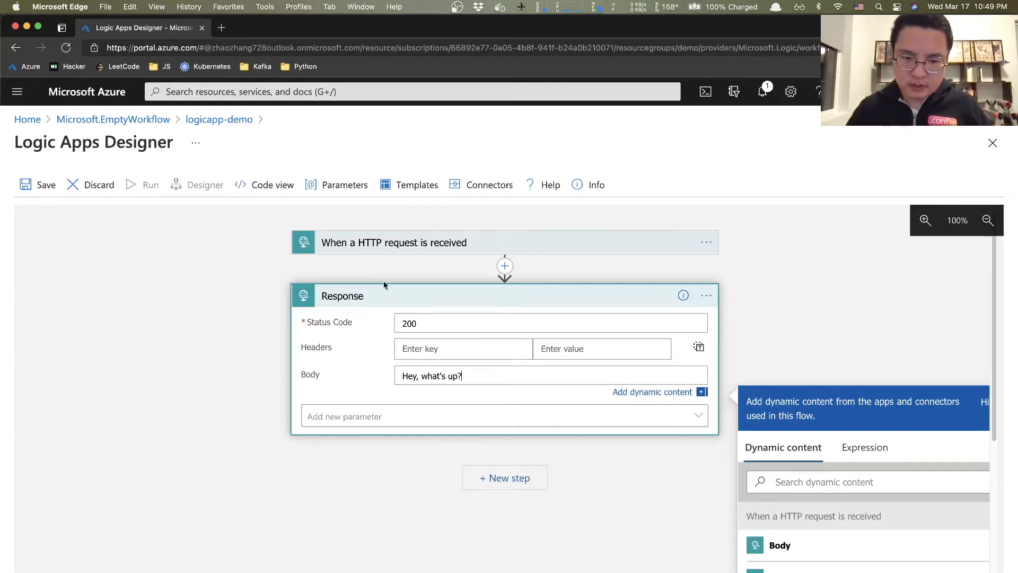
left_click(383, 296)
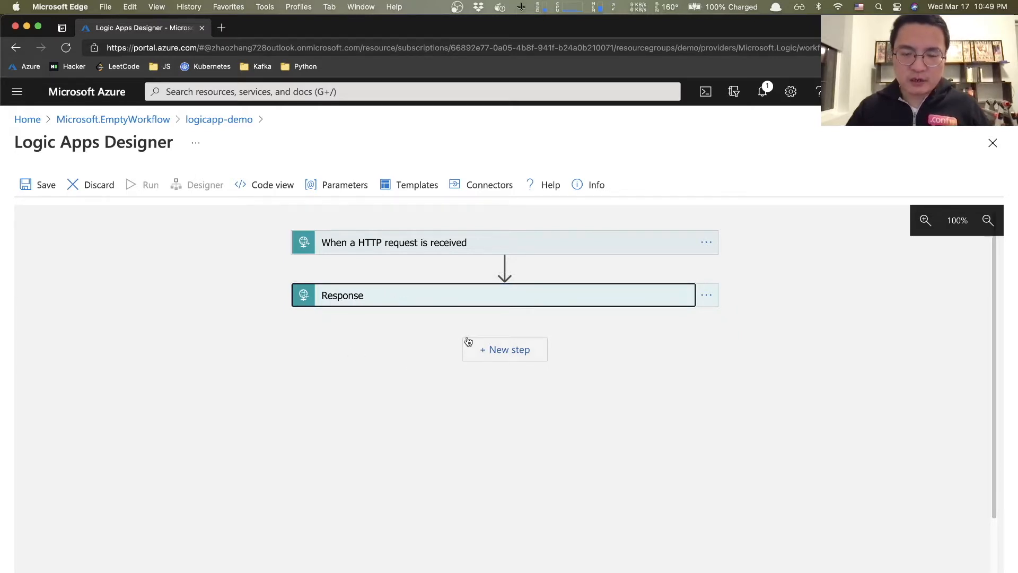
- Save the workflow, review its JSON in Code view, then run it from the Designer
left_click(25, 186)
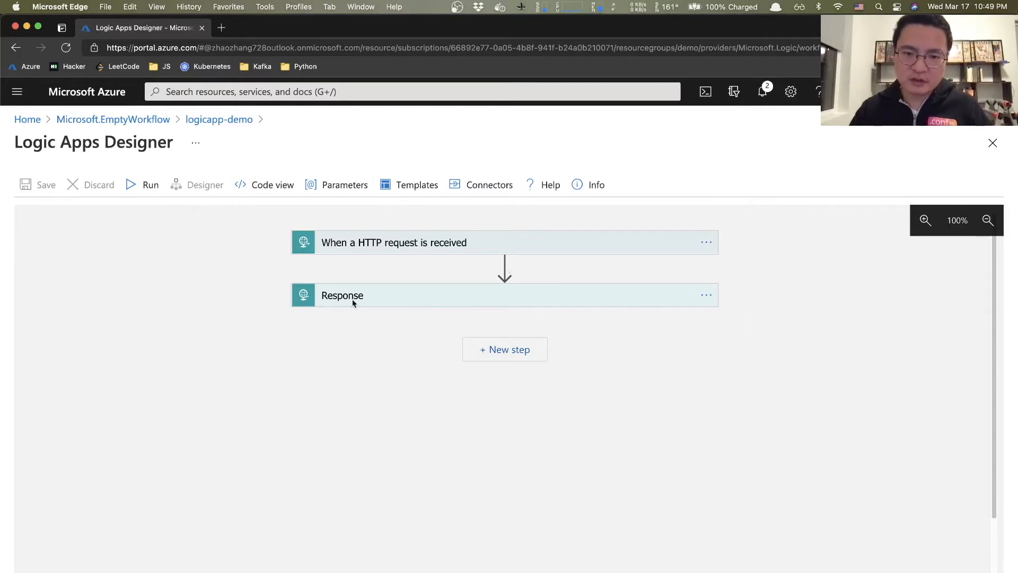
left_click(270, 187)
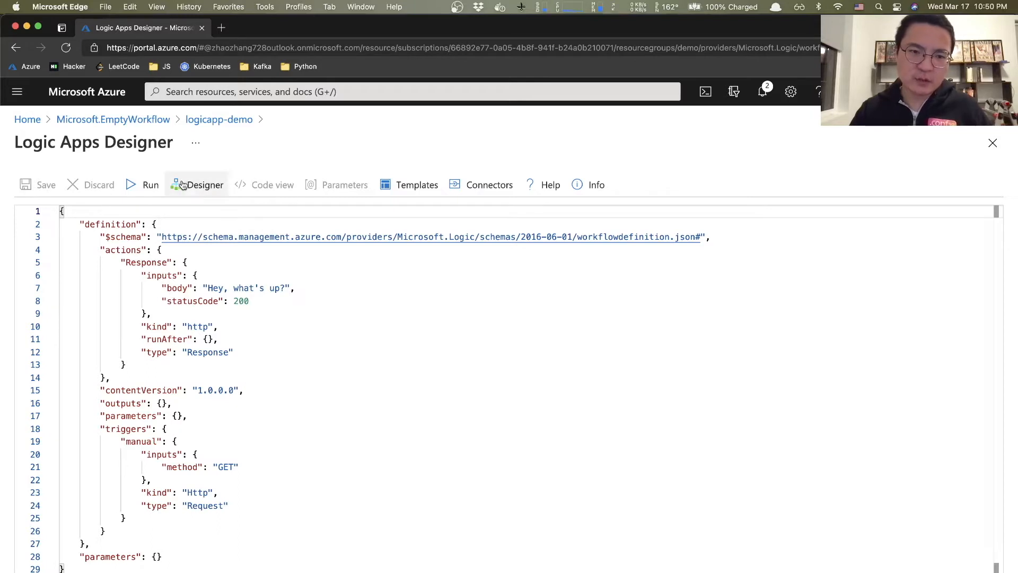
left_click(204, 196)
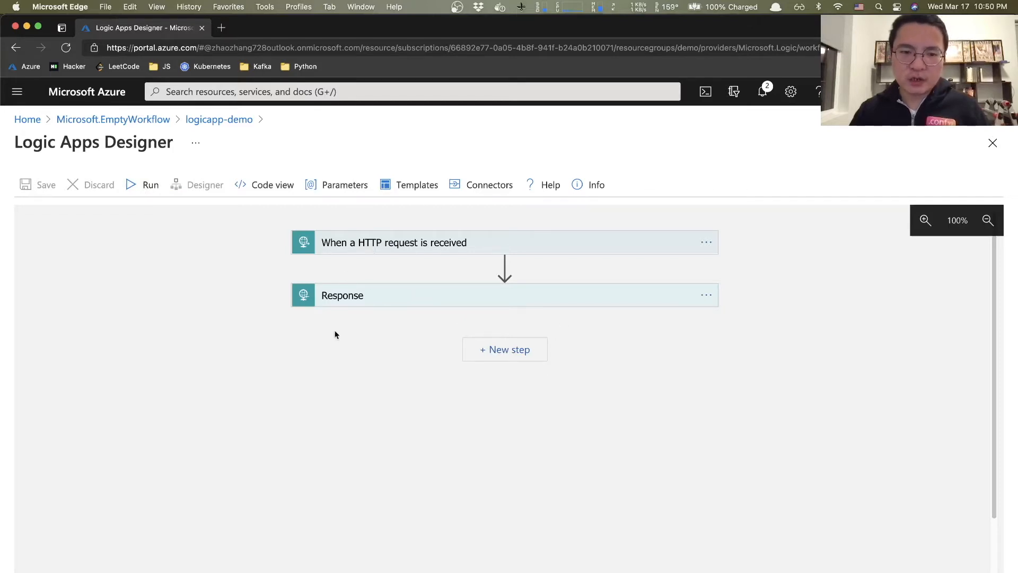
left_click(145, 185)
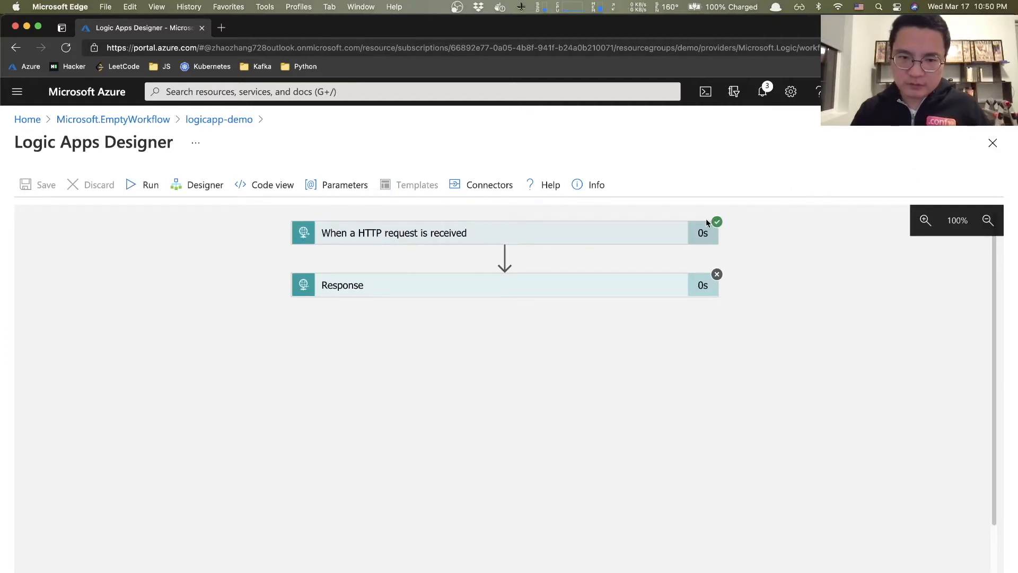
- Expand the Response step's ActionResponseSkipped error, then return to the logicapp-demo overview
left_click(523, 285)
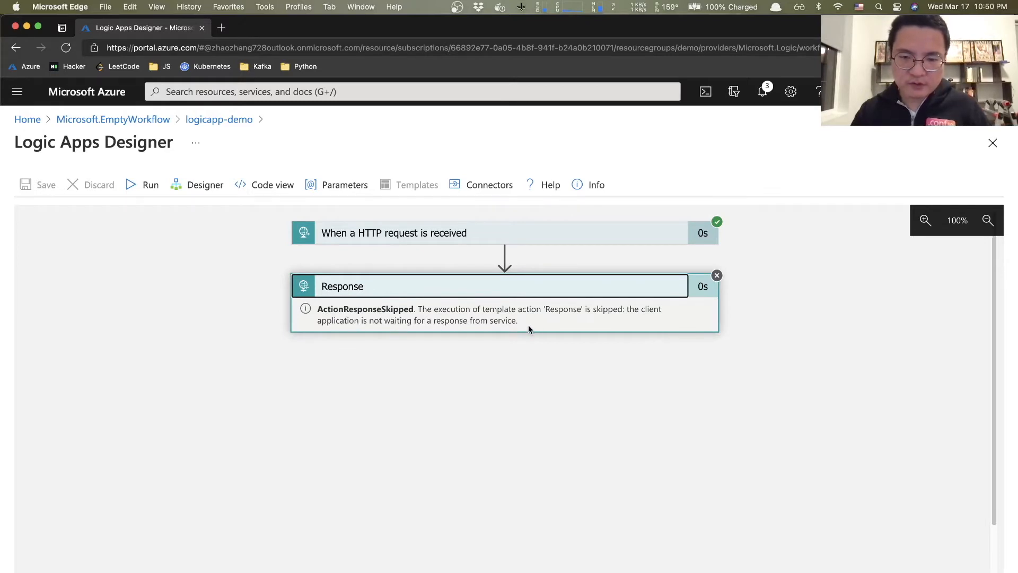
left_click(726, 328)
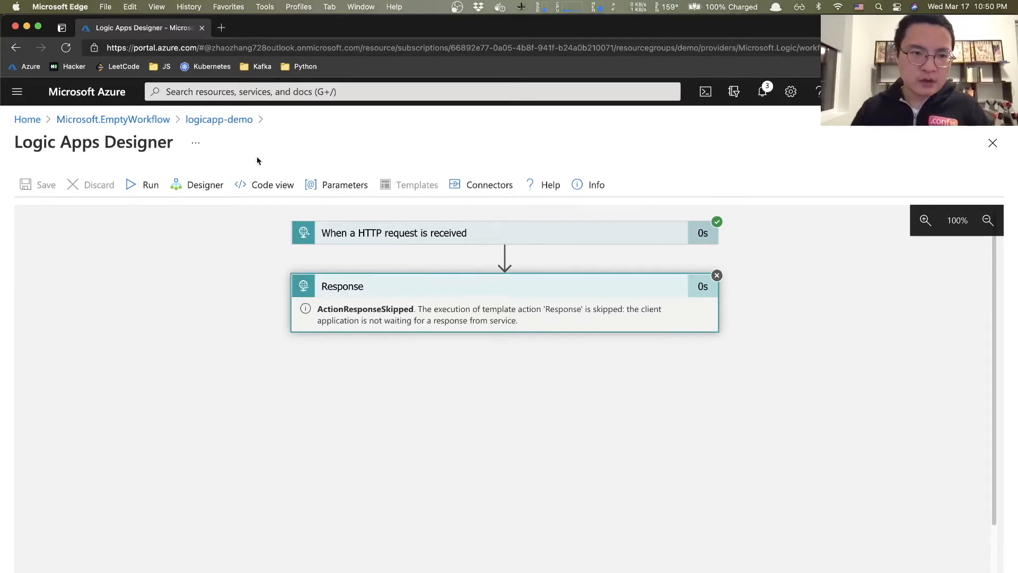
left_click(227, 121)
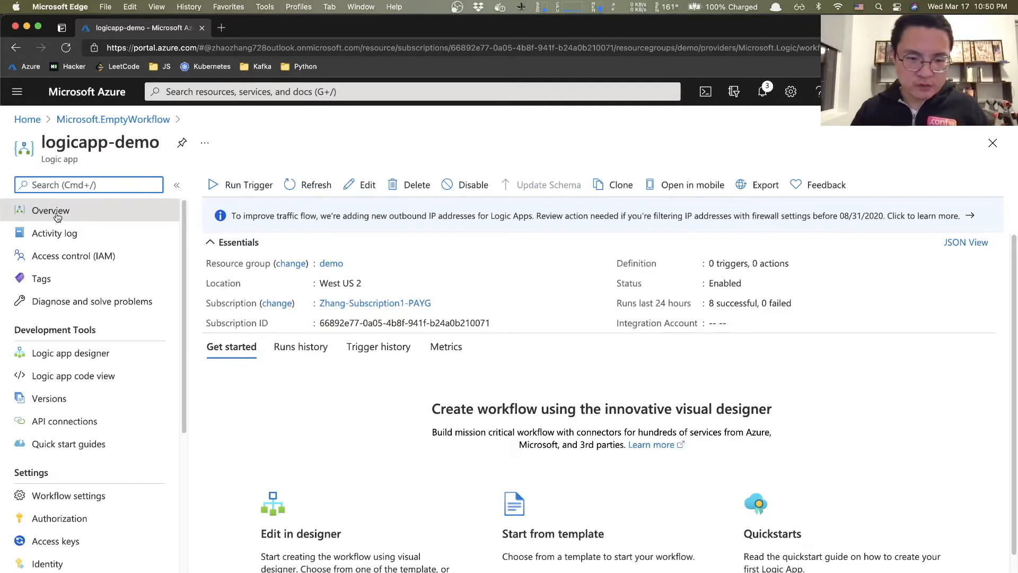
- Refresh logicapp-demo's Runs history and open the Succeeded run
scroll(413, 347, "down", 2)
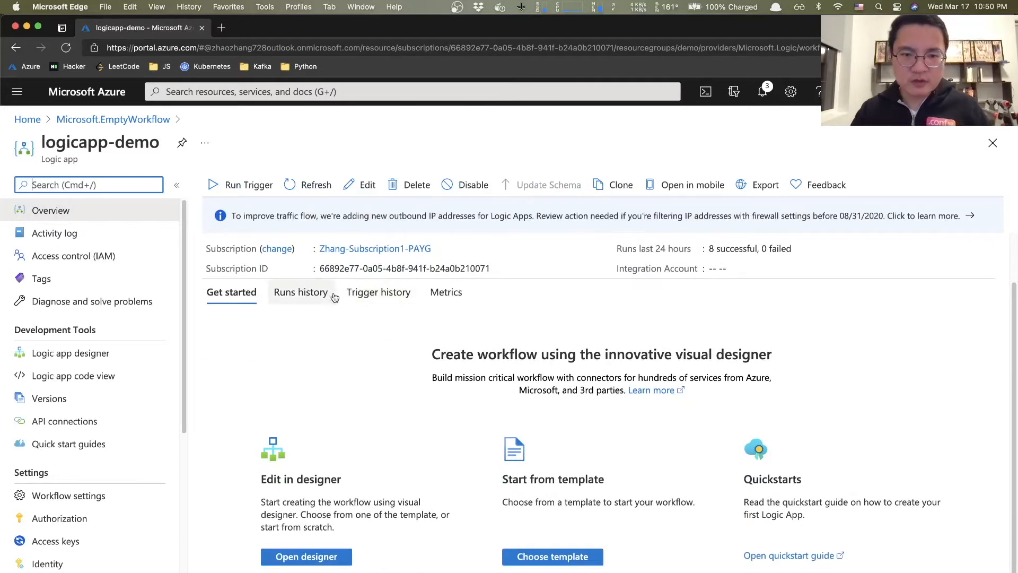
left_click(299, 298)
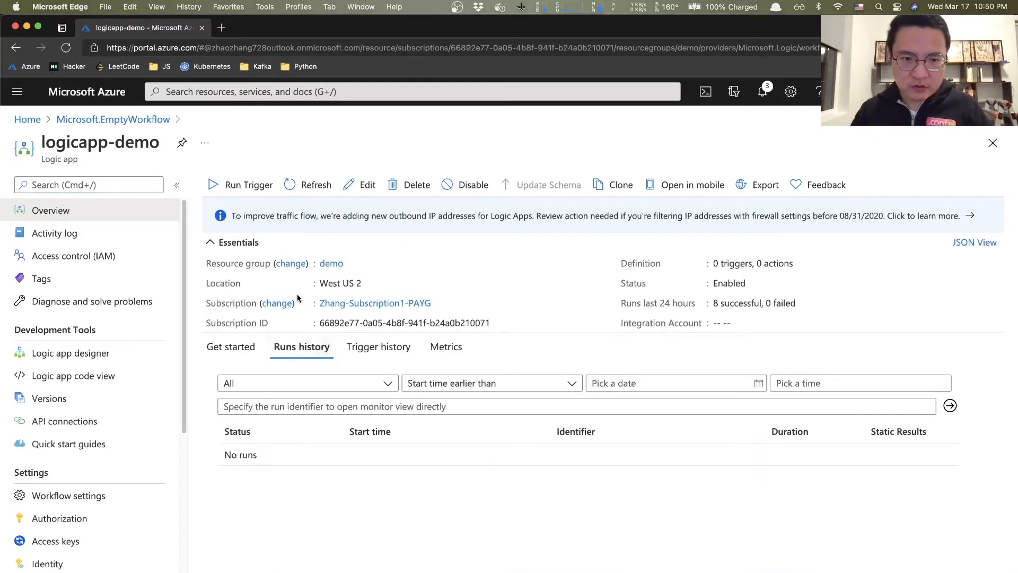
left_click(310, 185)
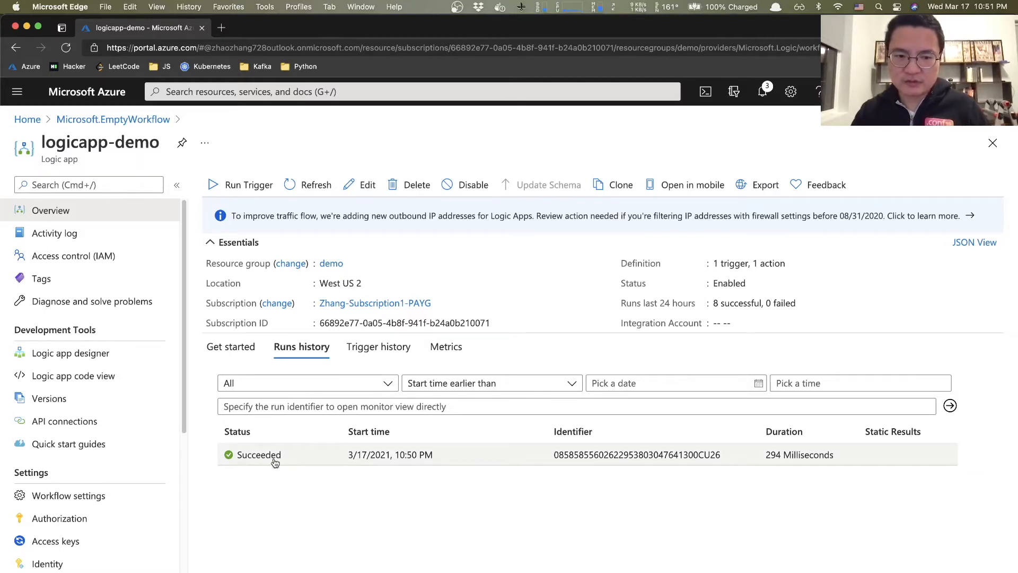
left_click(291, 460)
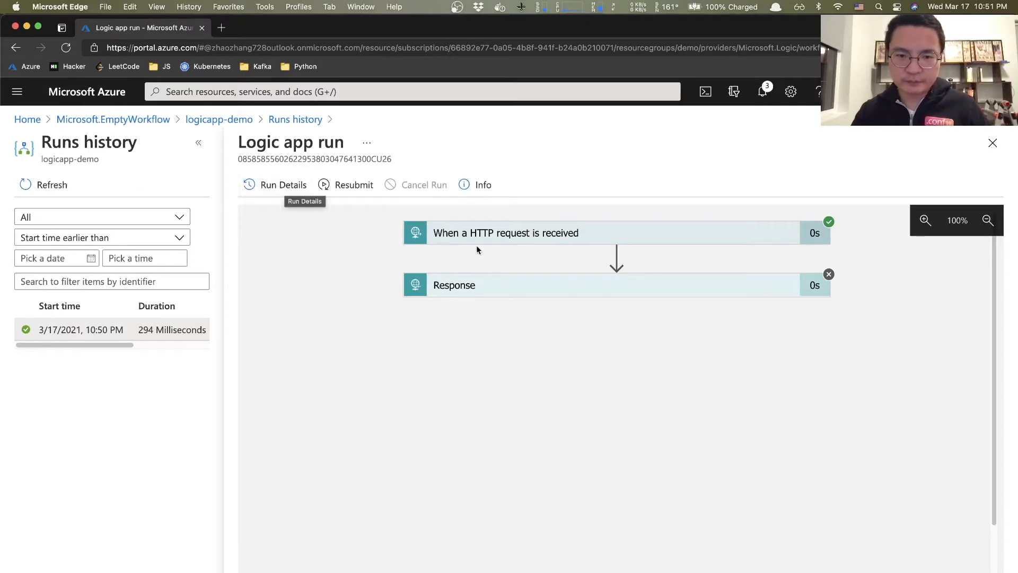
- Inspect the trigger's inputs and the run's full details, then return to the logicapp-demo overview
left_click(510, 236)
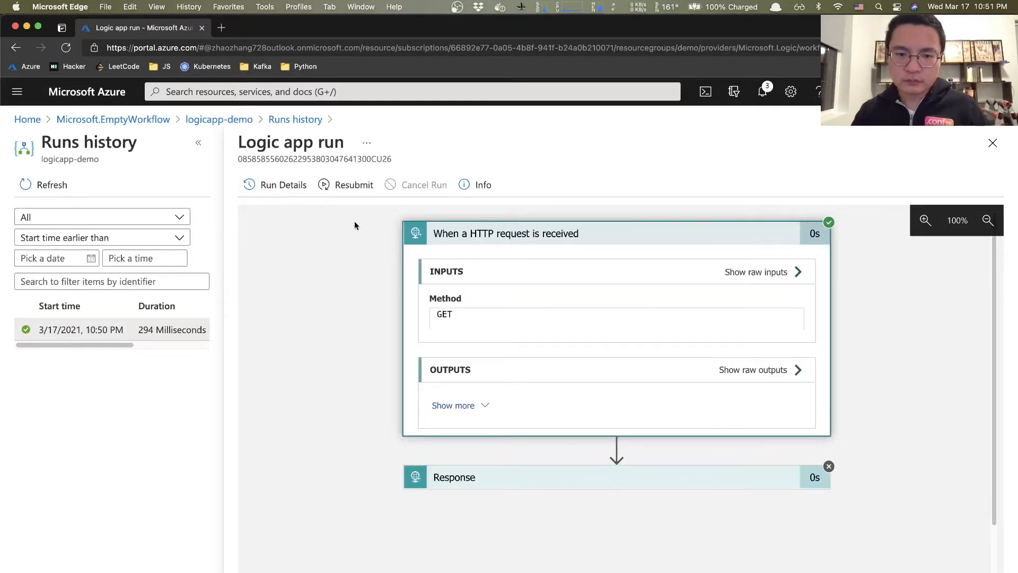
left_click(283, 185)
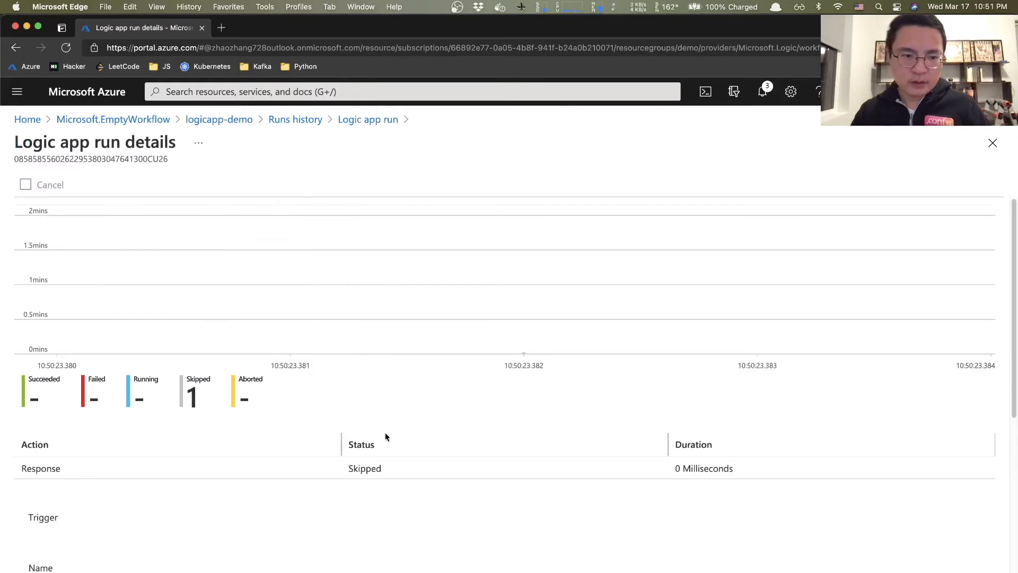
scroll(259, 530, "down", 5)
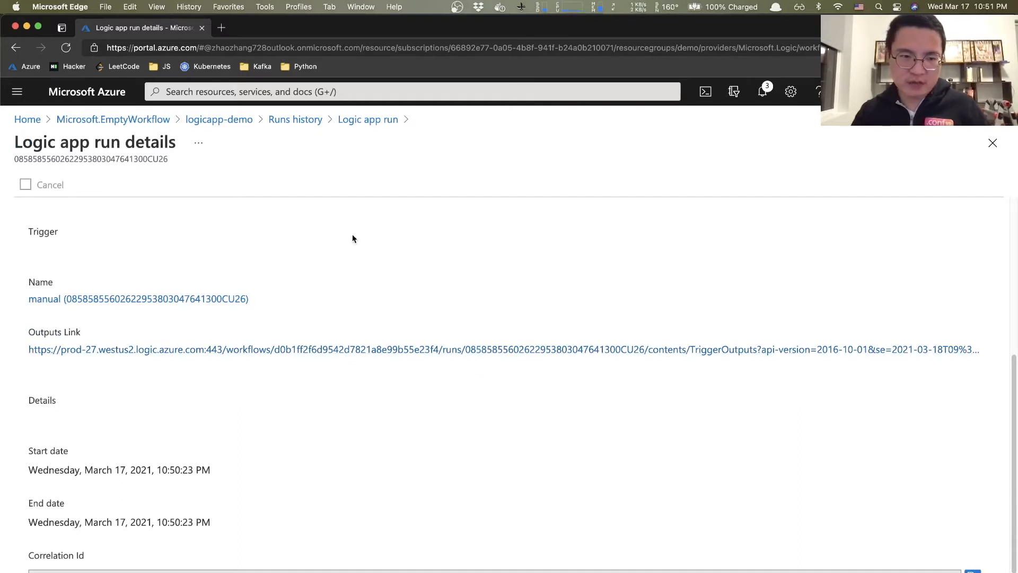
scroll(352, 234, "up", 5)
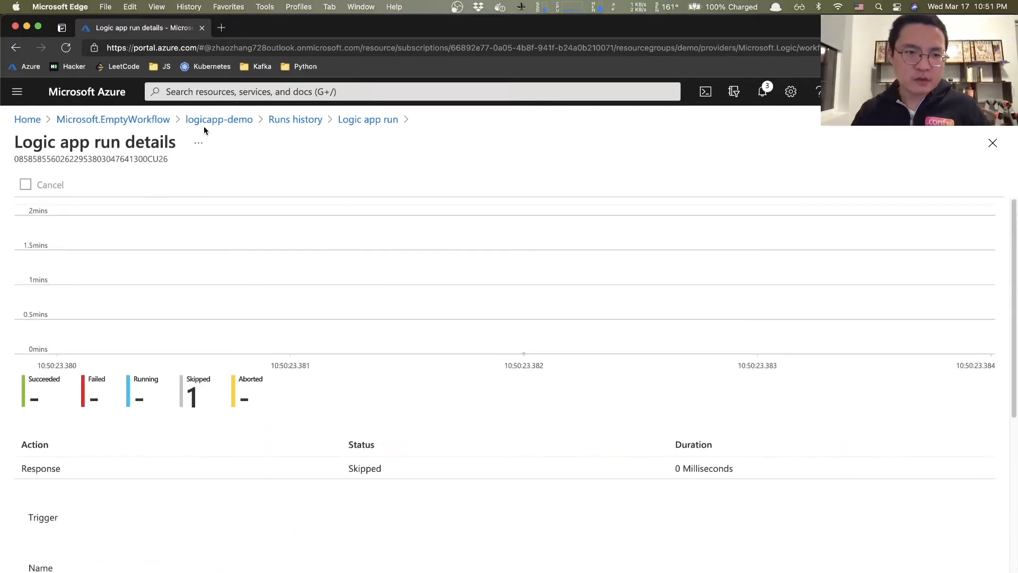
left_click(246, 121)
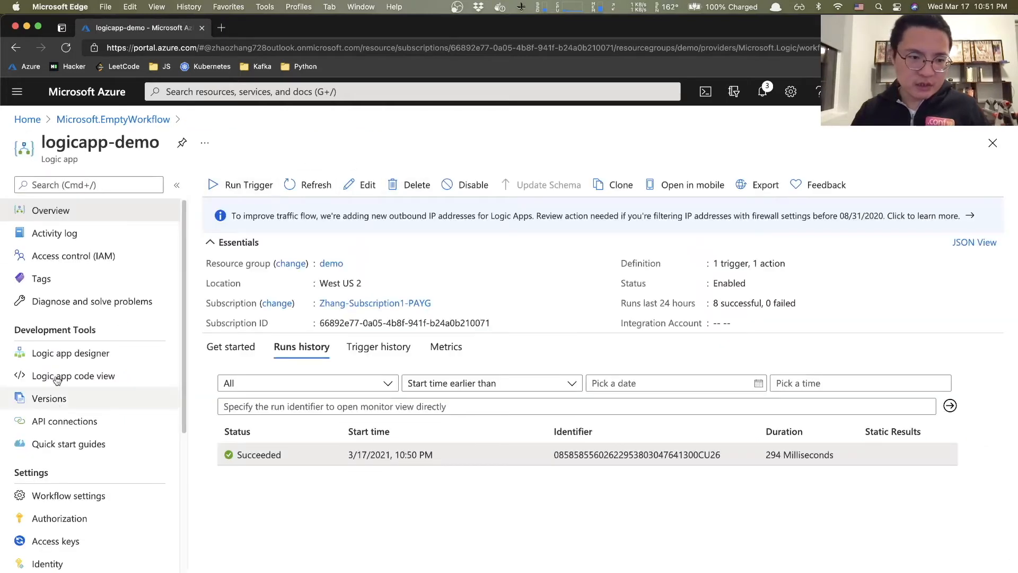
- Reopen the designer, expand the HTTP trigger, and select its full HTTP GET URL to copy
left_click(86, 363)
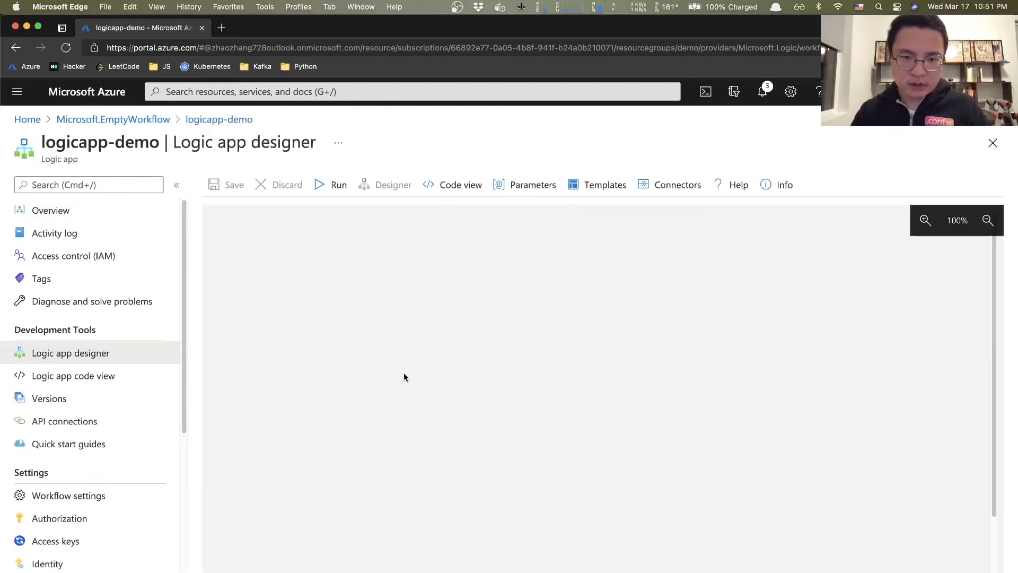
left_click(457, 243)
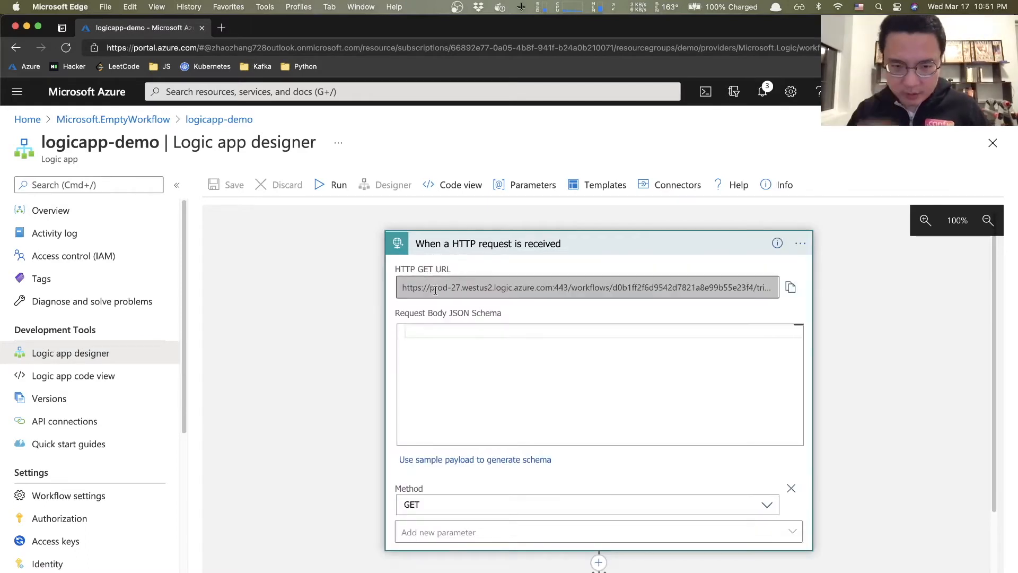
left_click(507, 290)
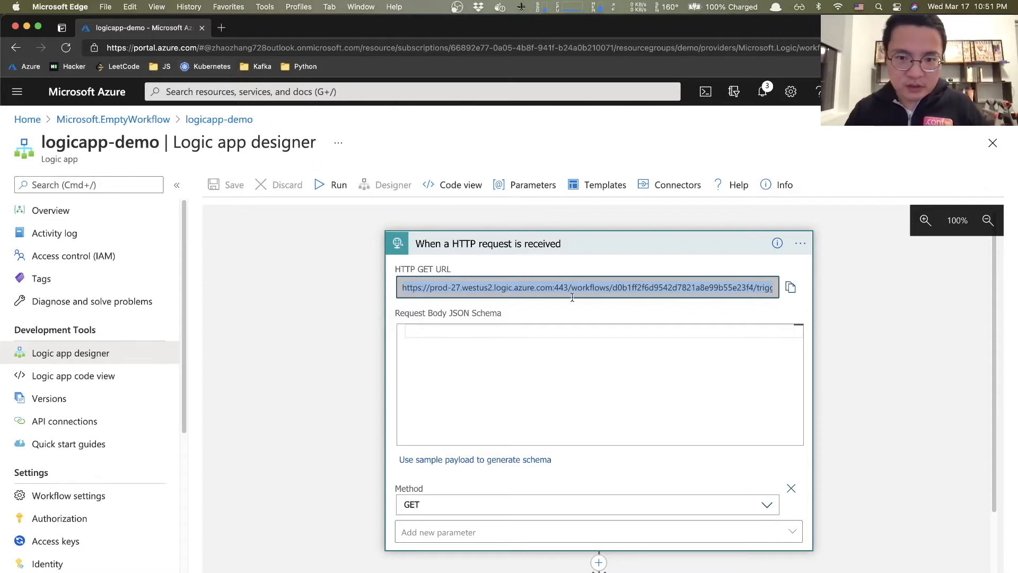
left_click(221, 28)
- Load the pasted trigger URL in a new tab to get 'Hey, what's up?', then return to logicapp-demo
key("super+v")
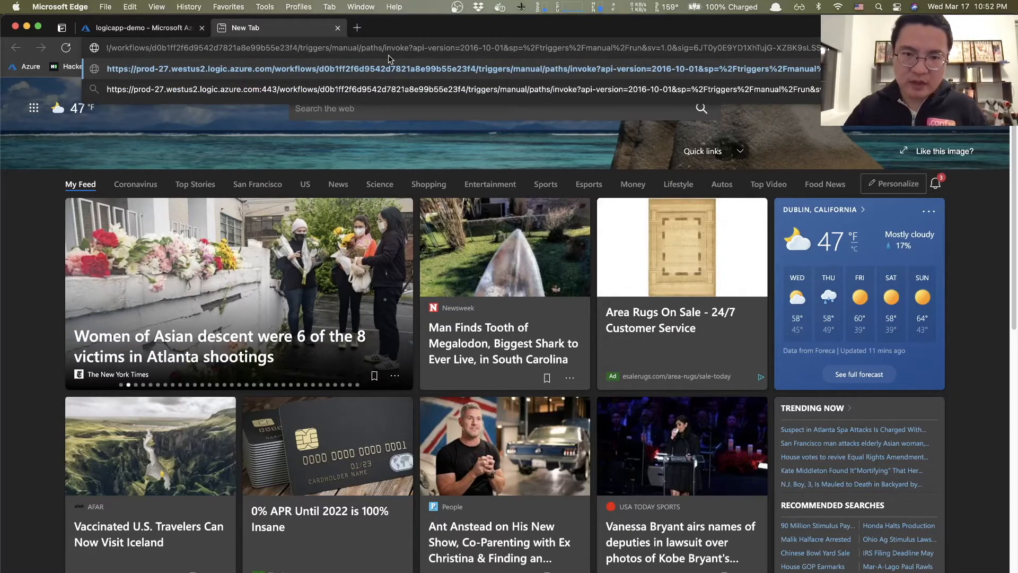
key("Return")
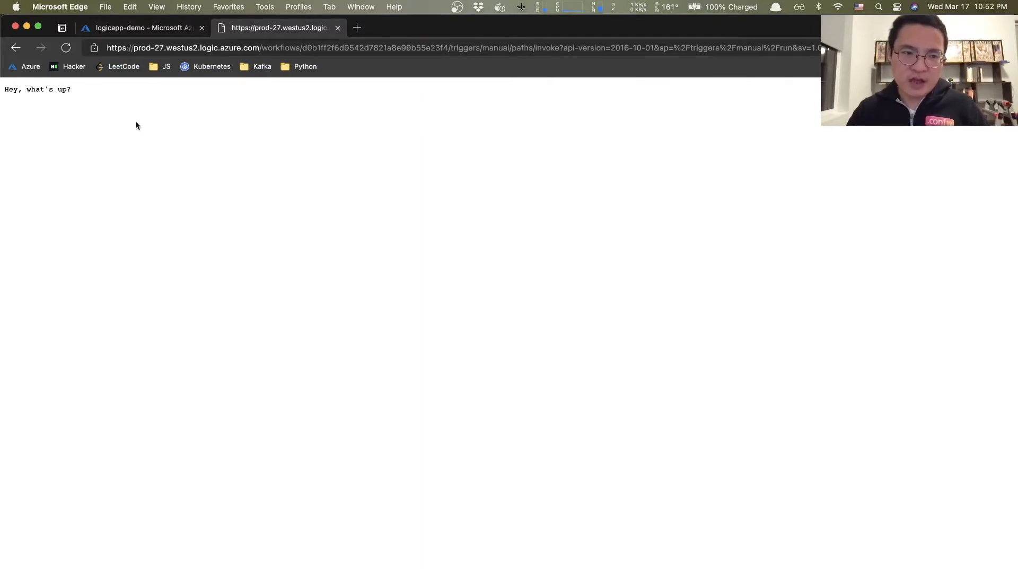
left_click(158, 30)
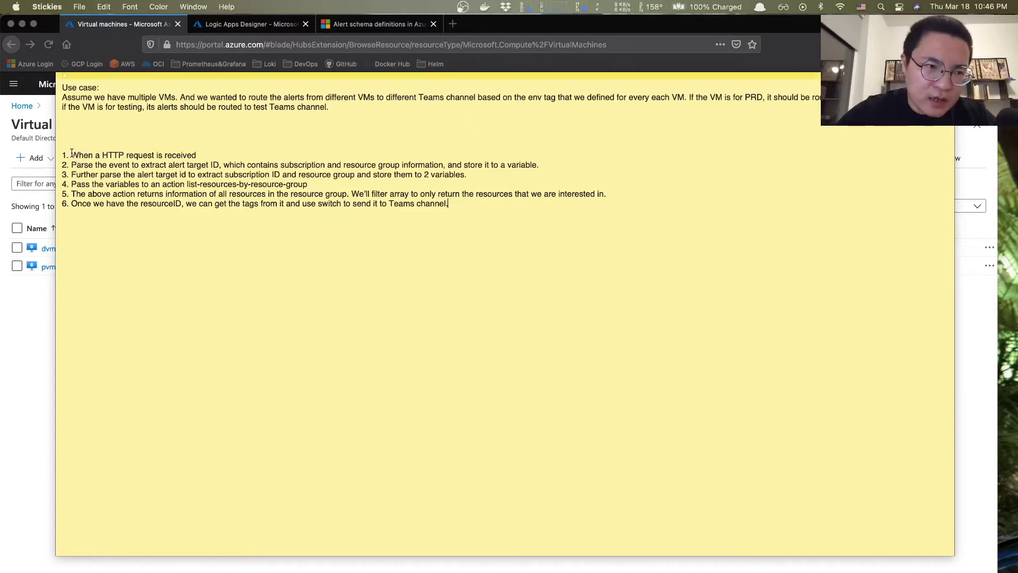
- Select steps 1 through 6 of the VM-alert routing plan in the sticky note
left_click_drag(72, 155, 466, 205)
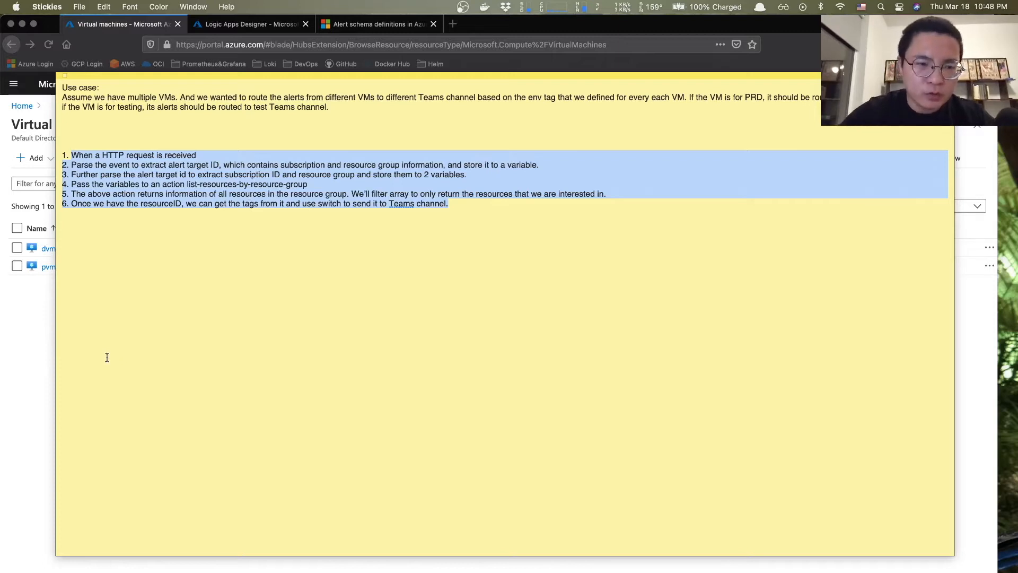
- Bring the Azure Virtual machines list in front of the sticky note
left_click(19, 354)
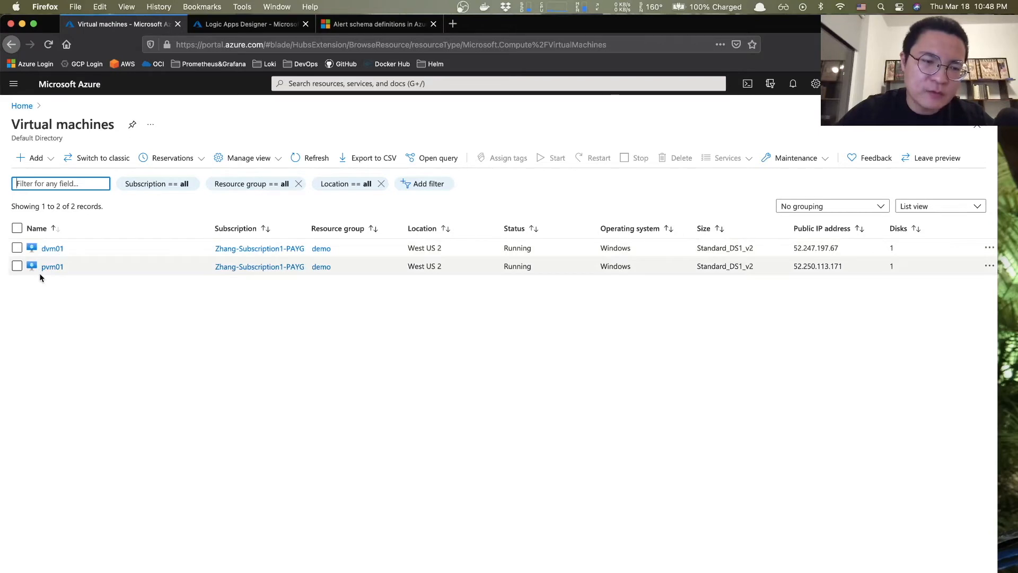
- Check dvm01's and pvm01's environment tags (pvm01: production), then go back to the Azure home page
left_click(53, 249)
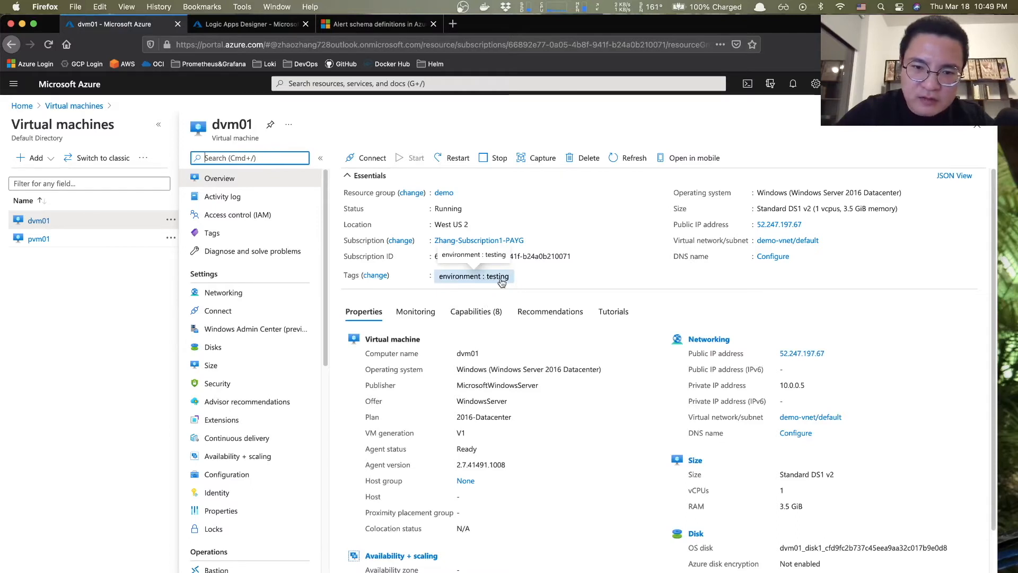
left_click(38, 239)
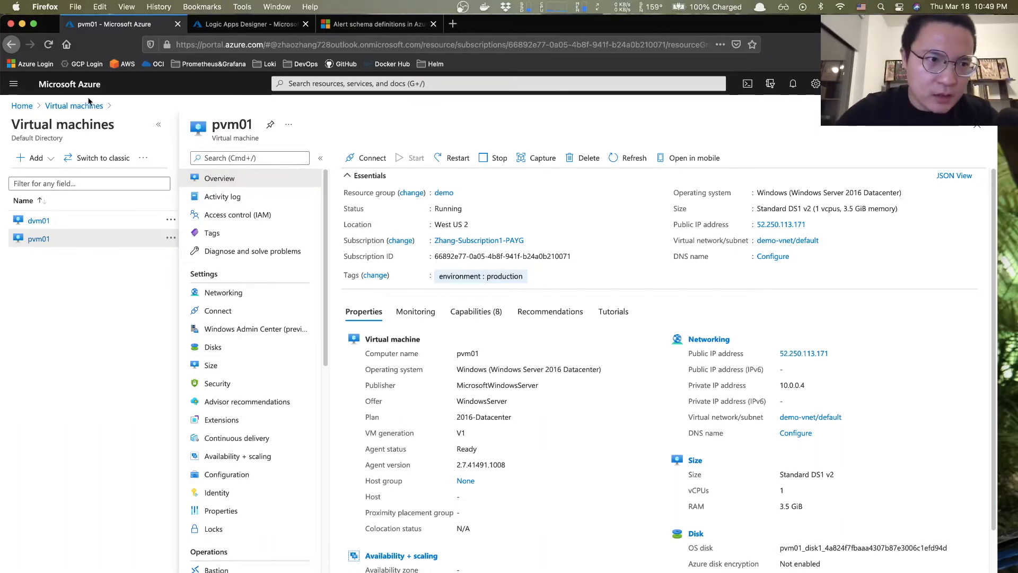
left_click(23, 107)
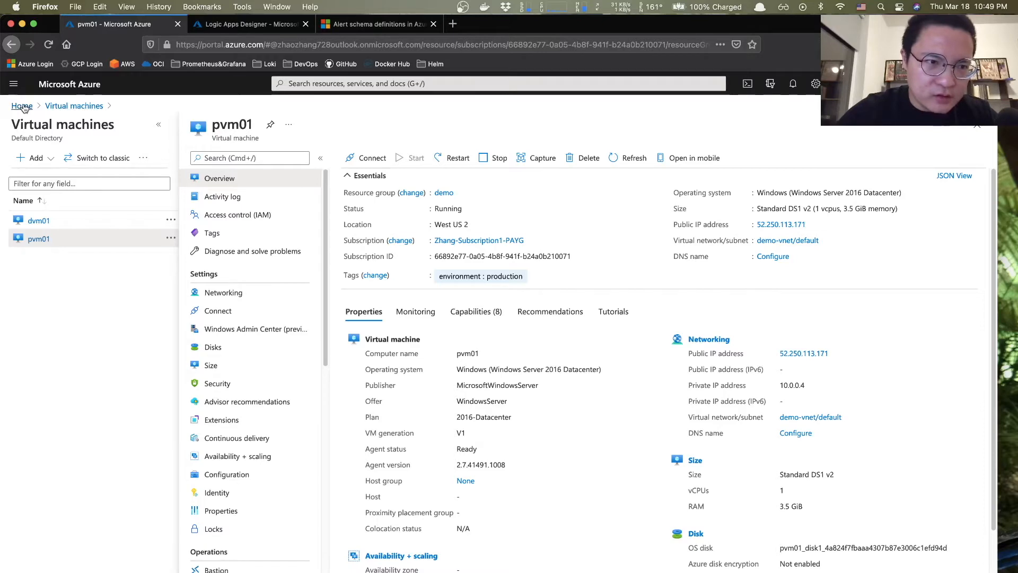
- Search 'alert', open Alerts' rule list and open the cpu_usage rule targeting dvm01 and pvm01
left_click(358, 80)
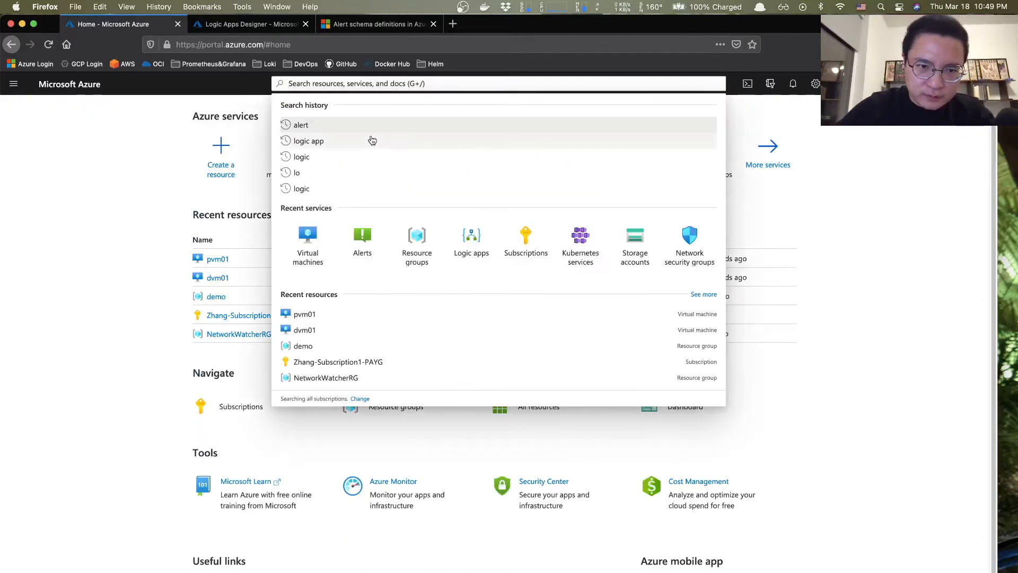
type("alert")
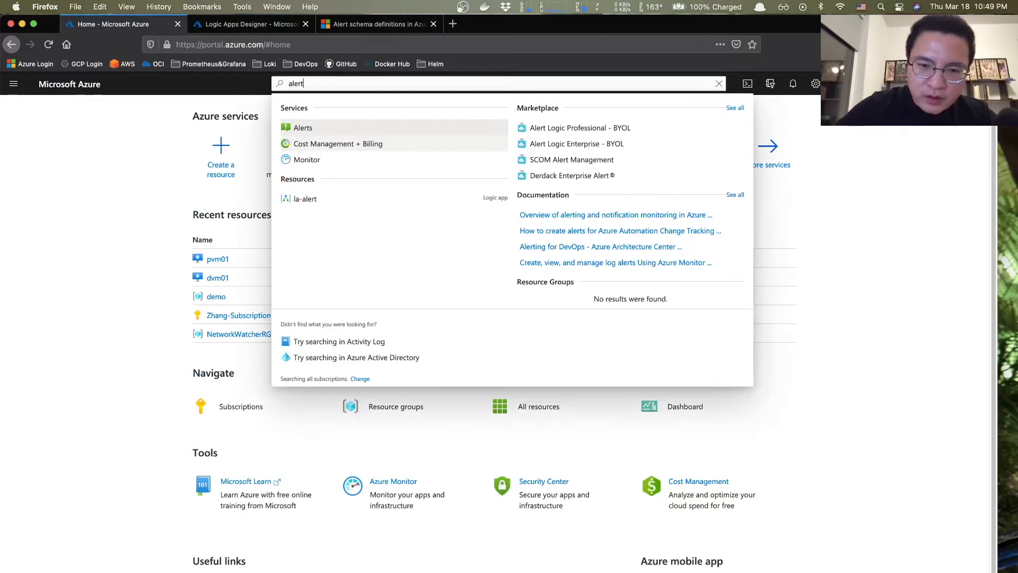
left_click(371, 134)
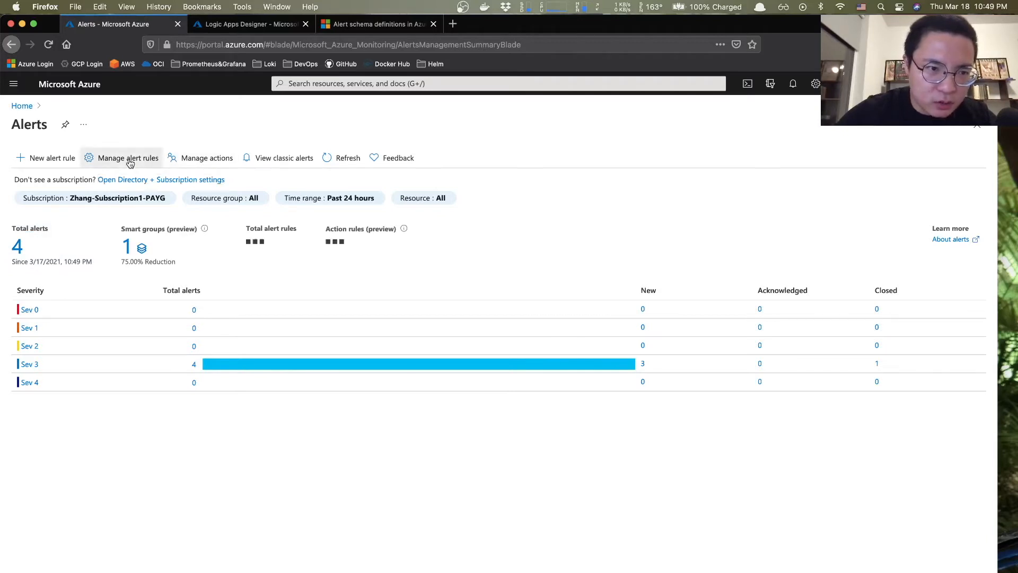
left_click(130, 163)
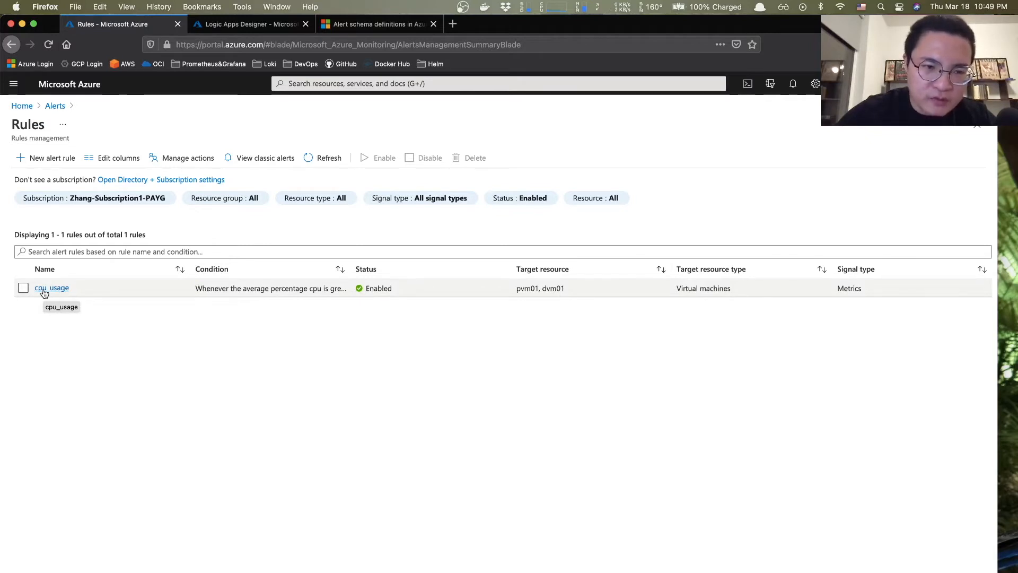
left_click(45, 289)
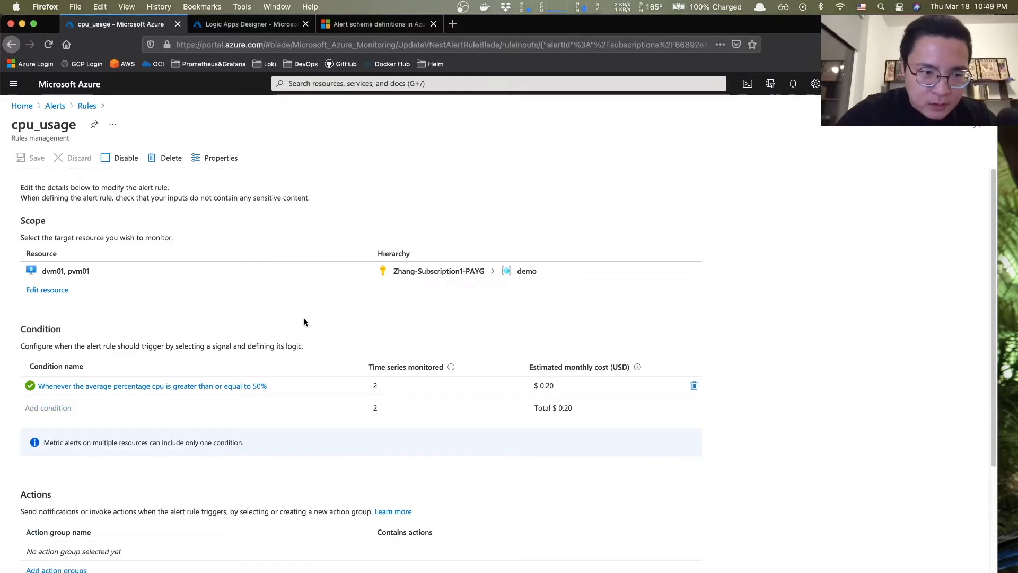
scroll(305, 322, "down", 2)
scroll(60, 208, "up", 1)
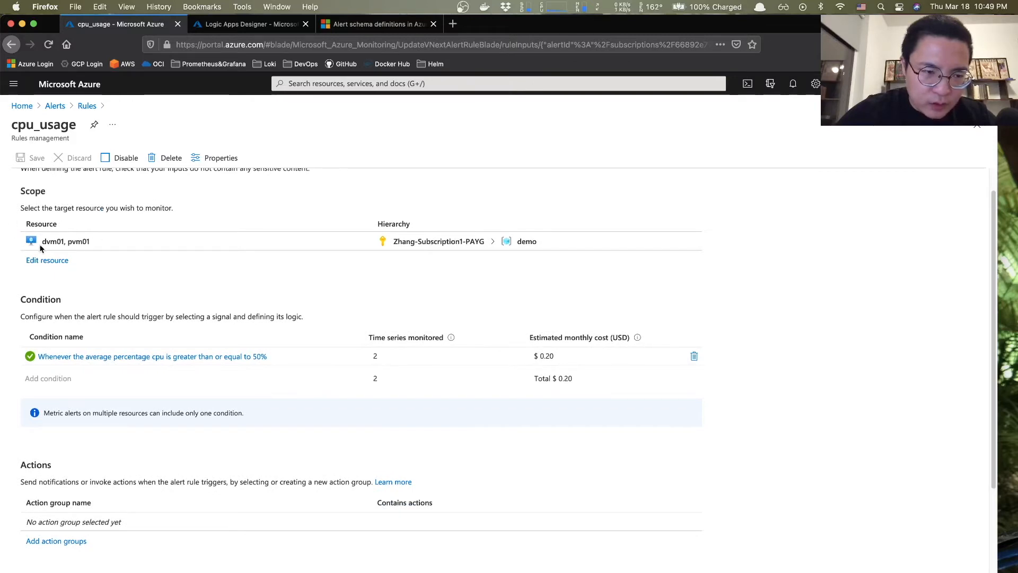
scroll(111, 252, "down", 2)
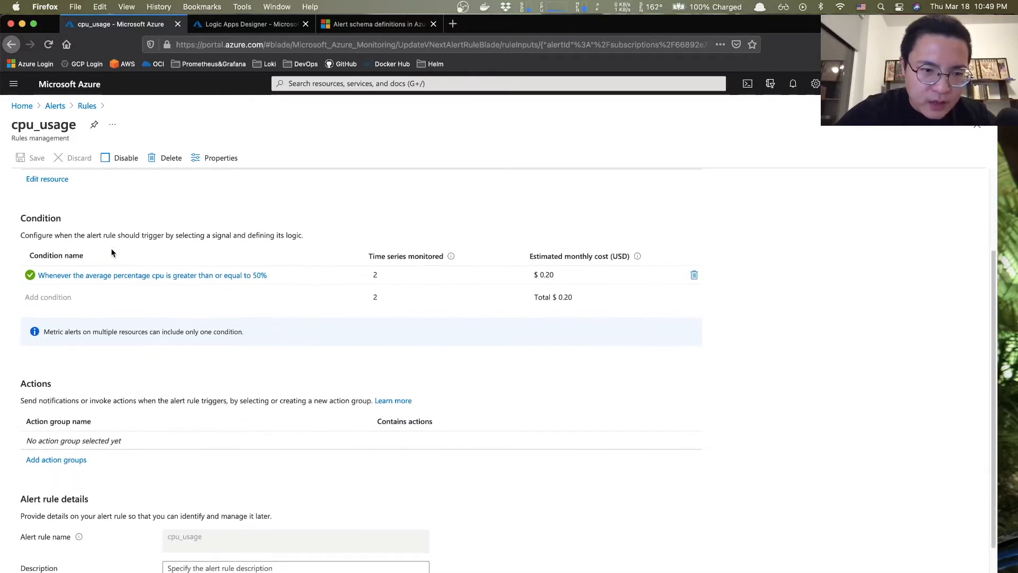
left_click(103, 277)
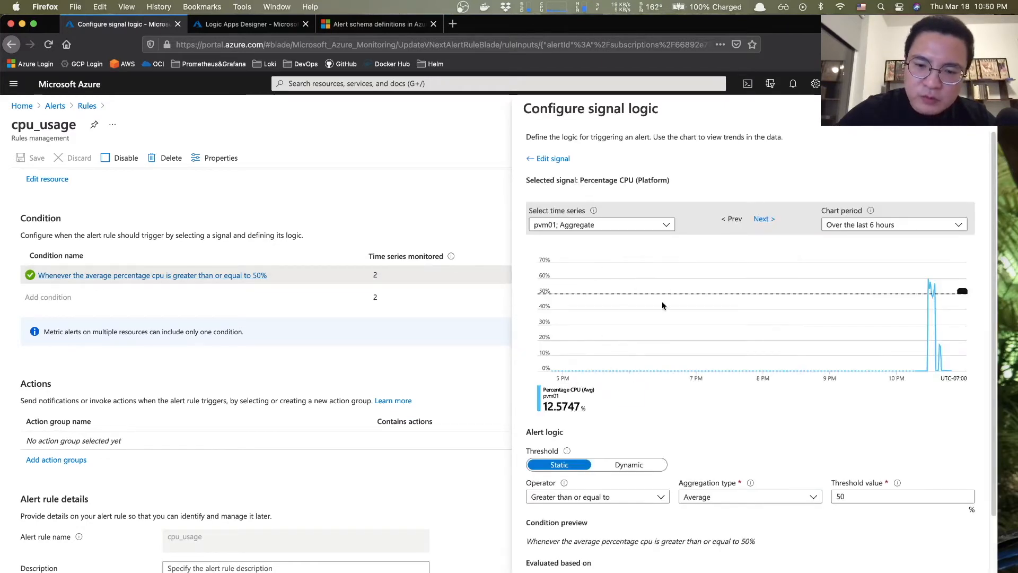
scroll(673, 345, "down", 1)
scroll(673, 347, "down", 2)
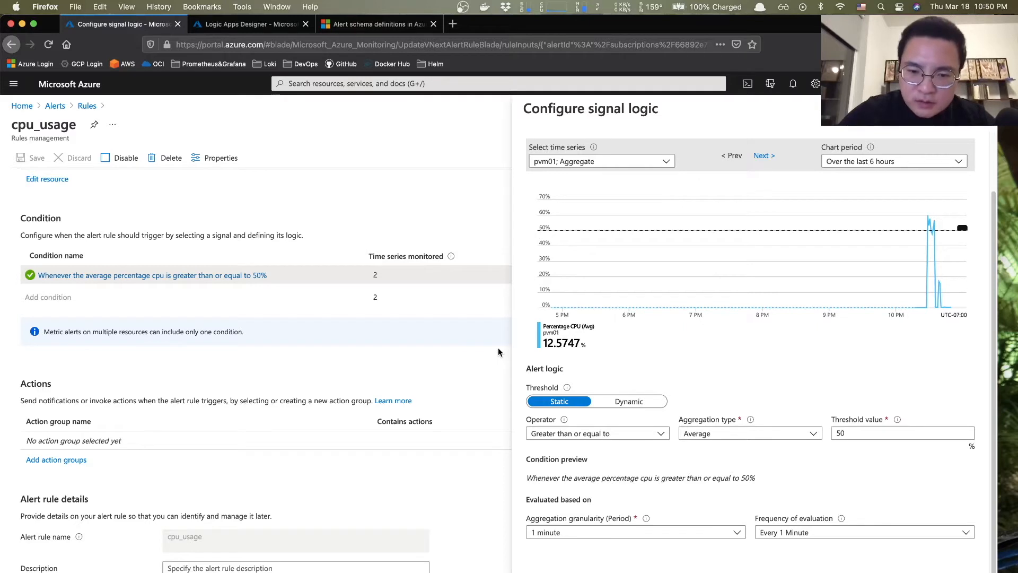
scroll(498, 348, "down", 2)
left_click(390, 402)
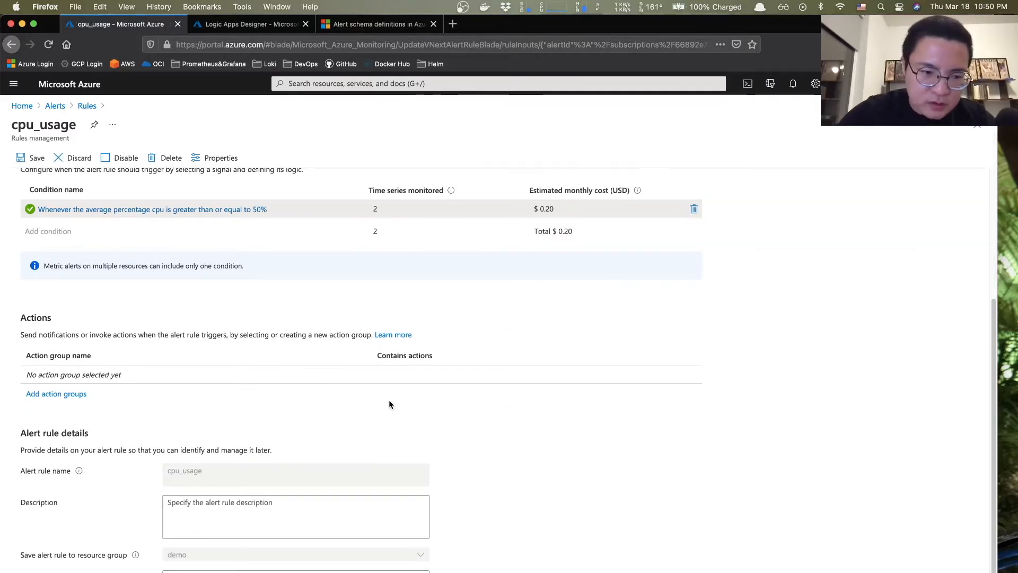
- Start a new action group named myaction in resource group demo from the rule's actions
scroll(390, 402, "down", 1)
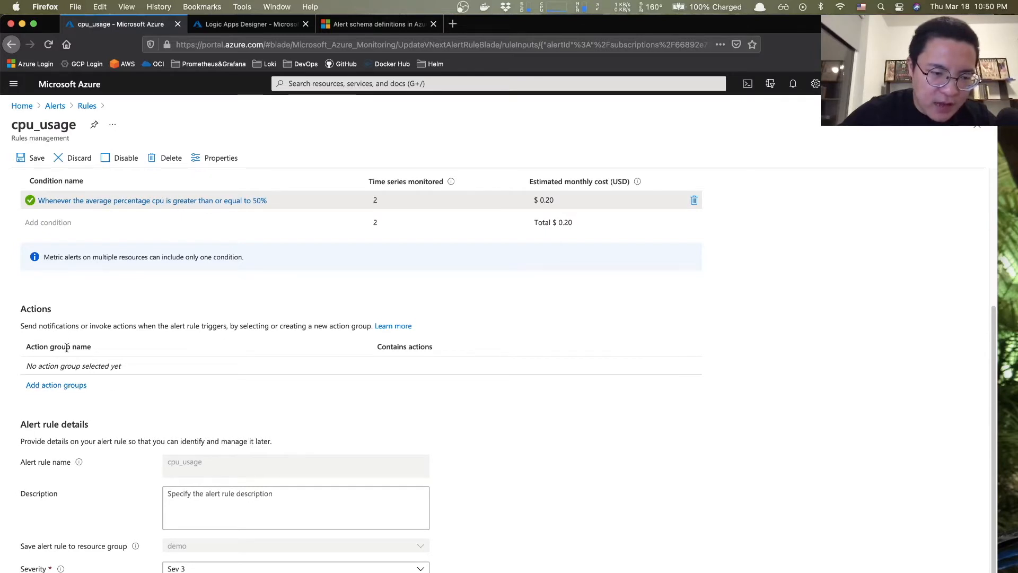
left_click(53, 386)
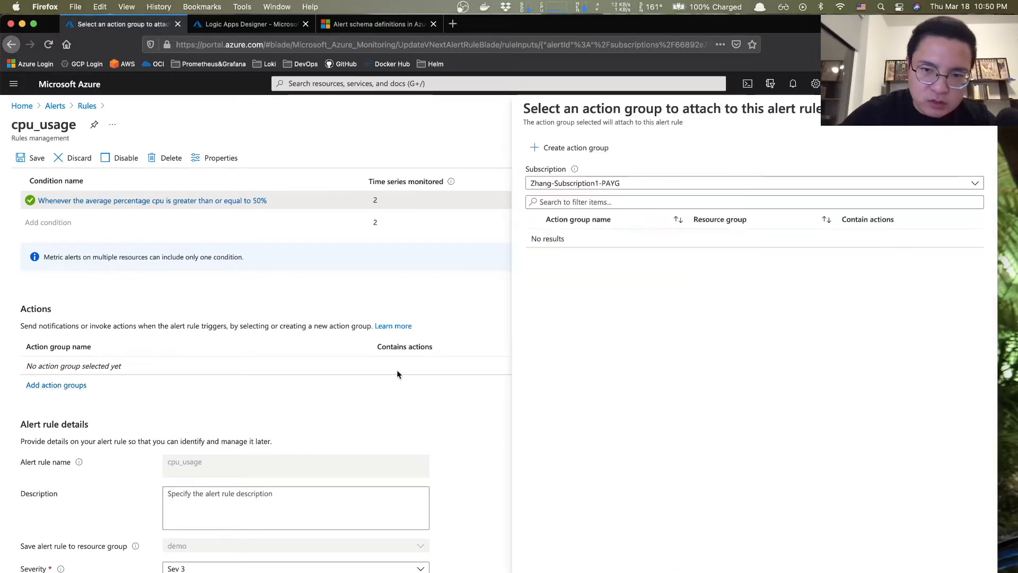
left_click(580, 203)
left_click(563, 147)
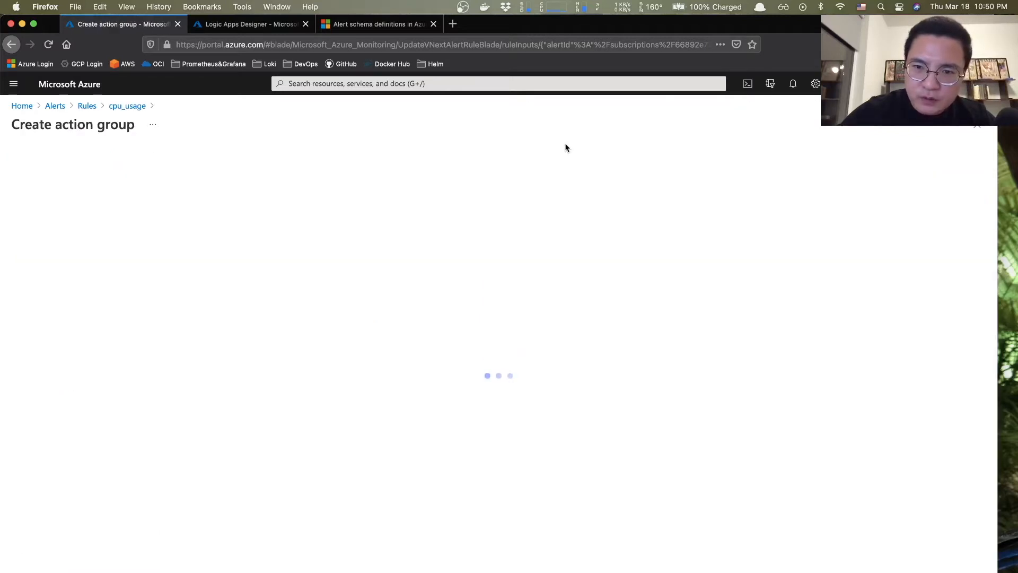
left_click(233, 285)
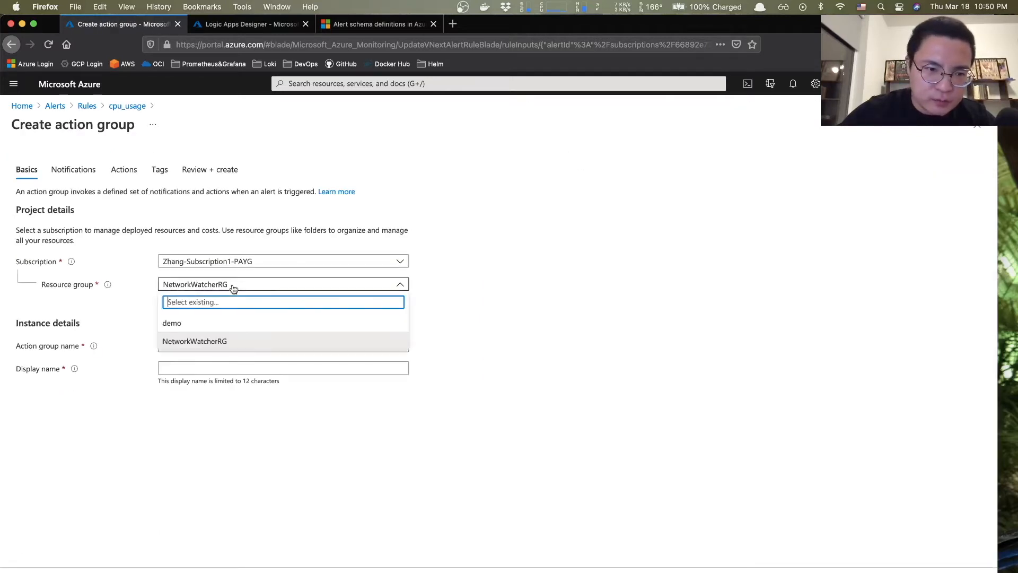
left_click(181, 326)
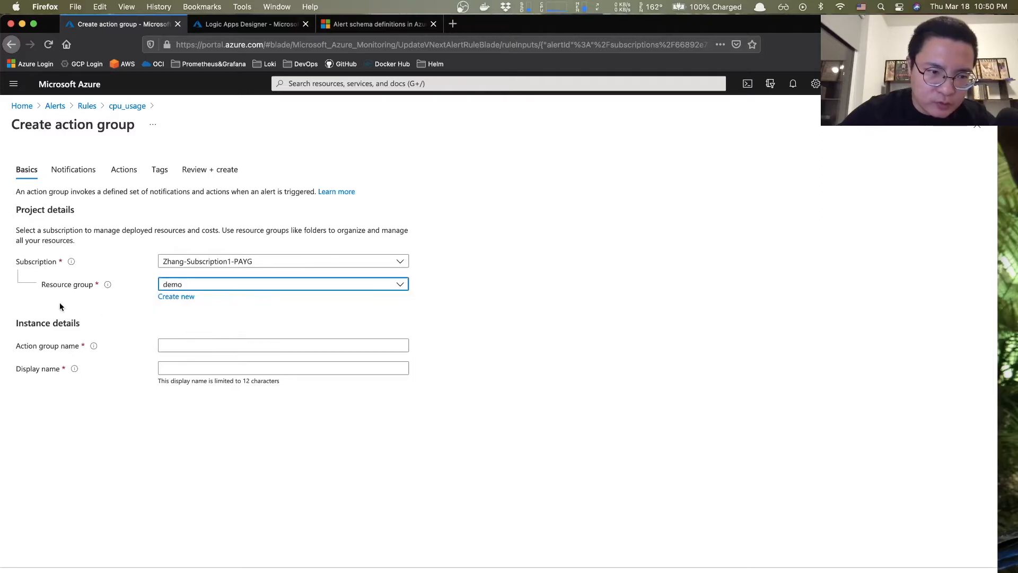
left_click(191, 348)
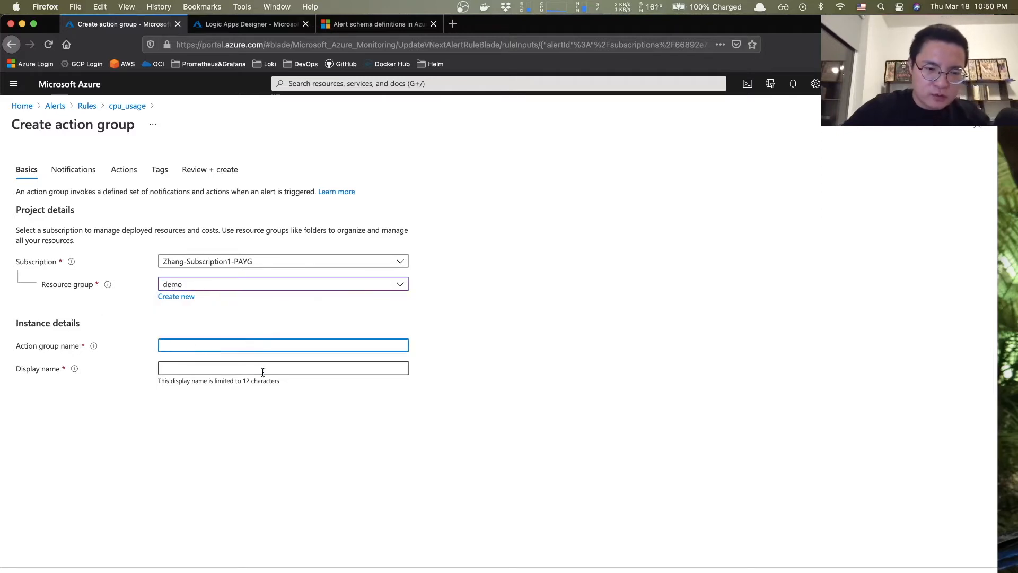
type("myaction")
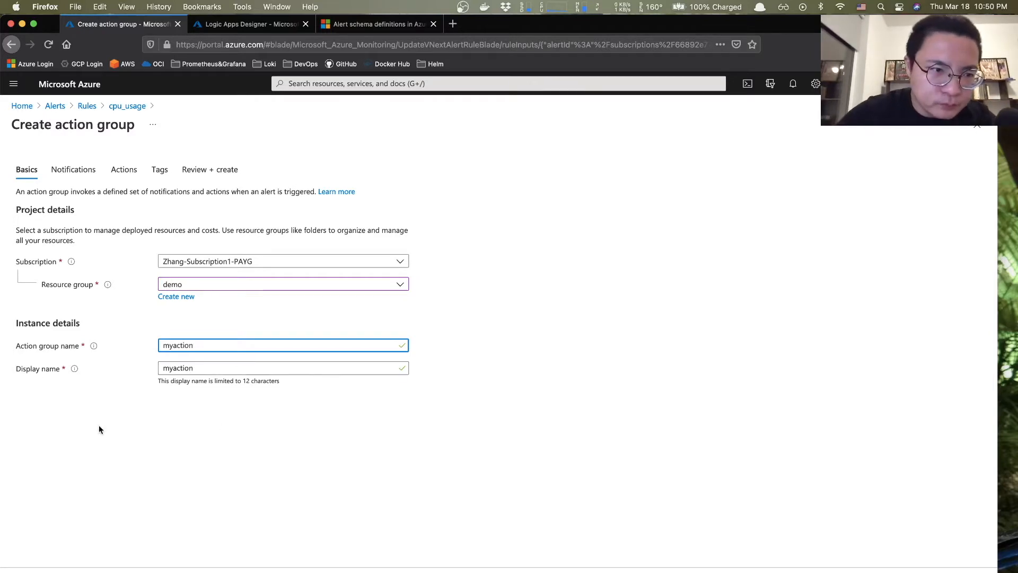
- Choose Logic App as the action type, then discard the unsaved action group and go Home
left_click(75, 169)
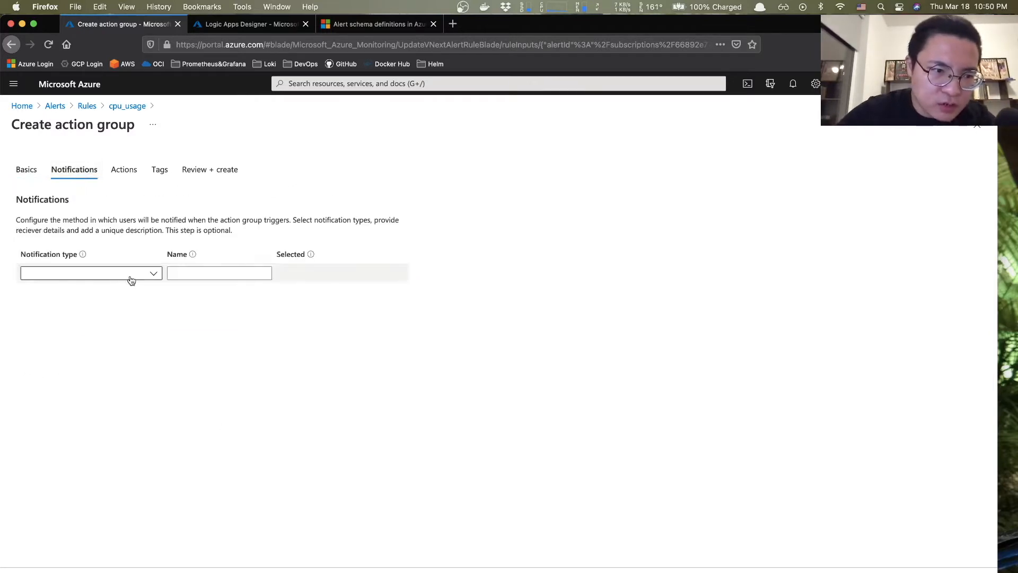
left_click(155, 274)
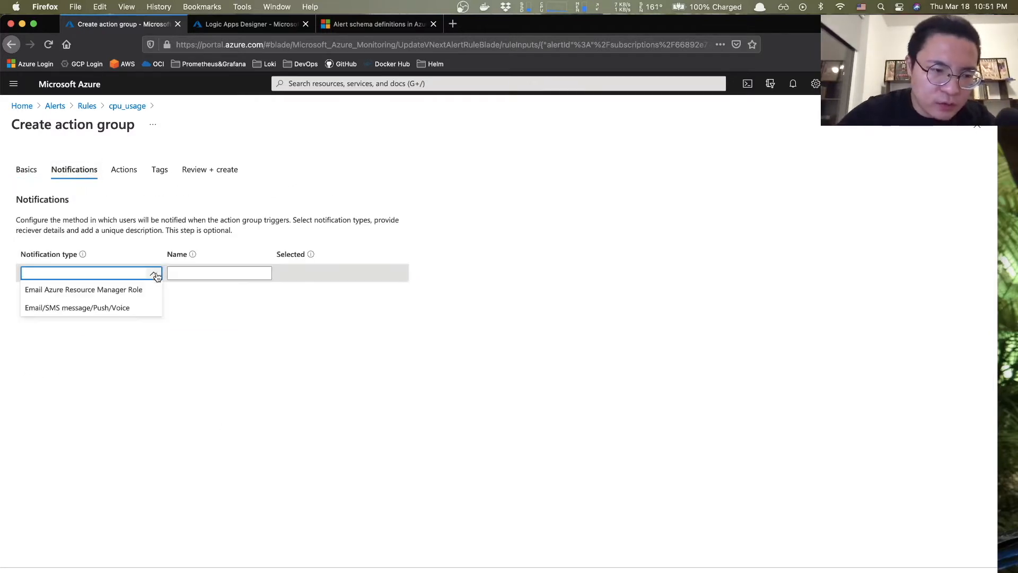
left_click(203, 336)
left_click(124, 170)
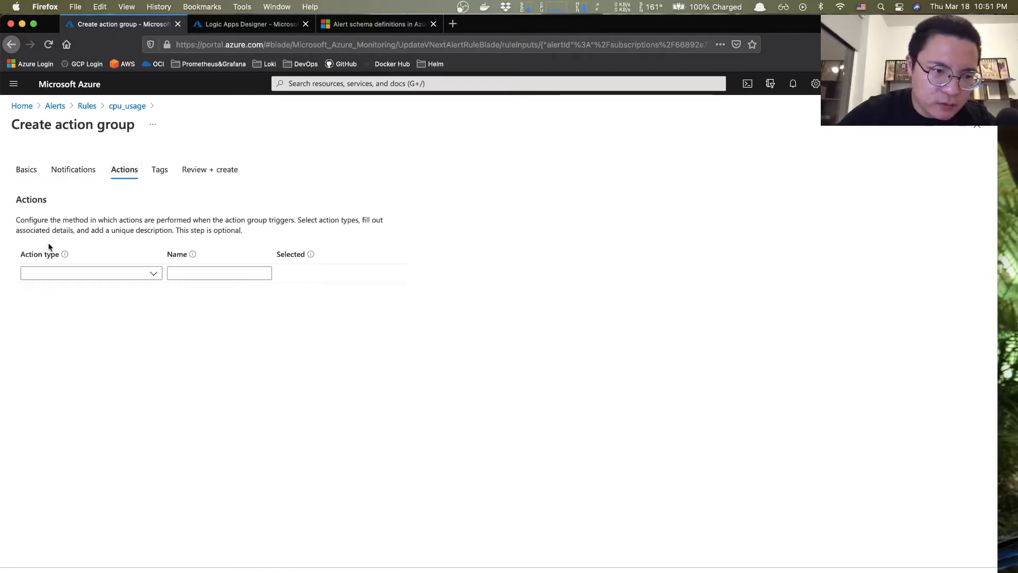
left_click(153, 275)
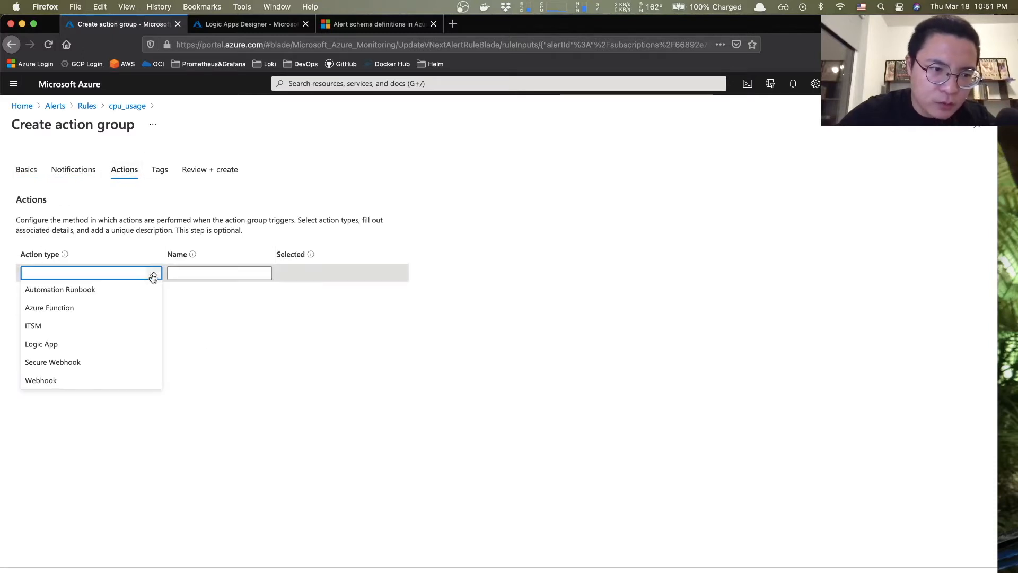
left_click(50, 343)
left_click(195, 268)
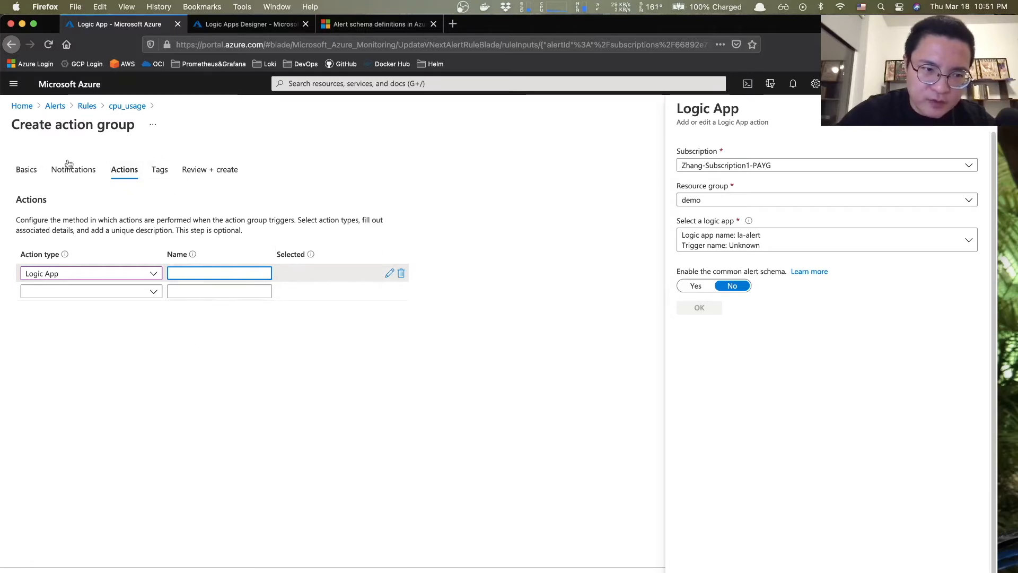
left_click(23, 106)
left_click(539, 293)
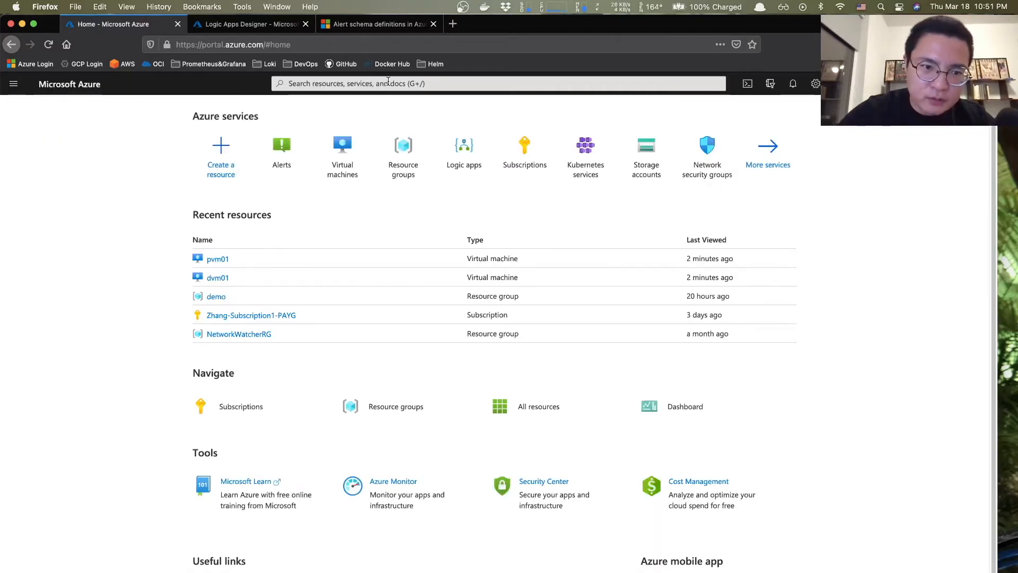
- Open la-alert from Logic apps, pick Blank Logic App, and add the Request 'When a HTTP request is received' trigger
left_click(388, 83)
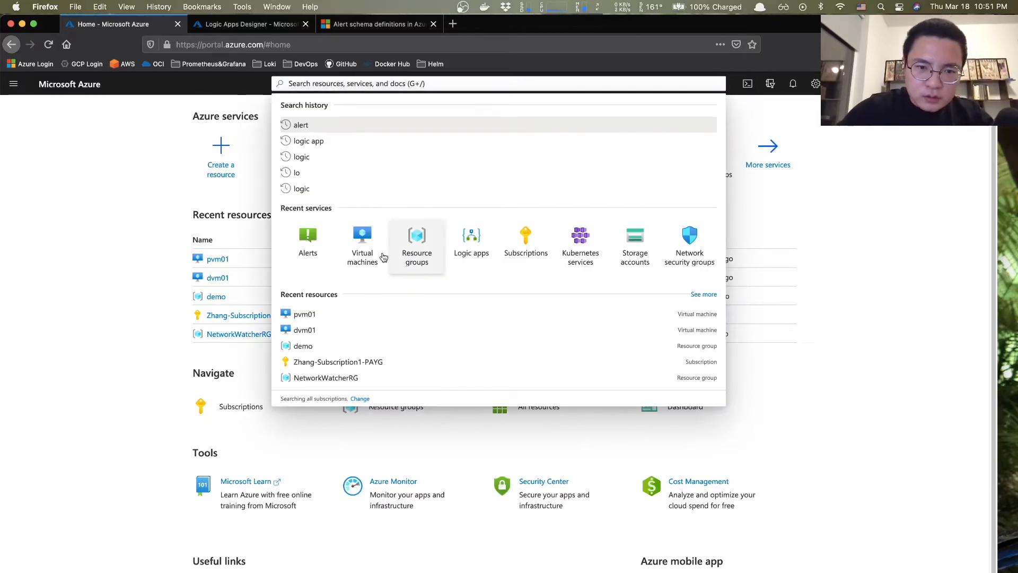
left_click(469, 245)
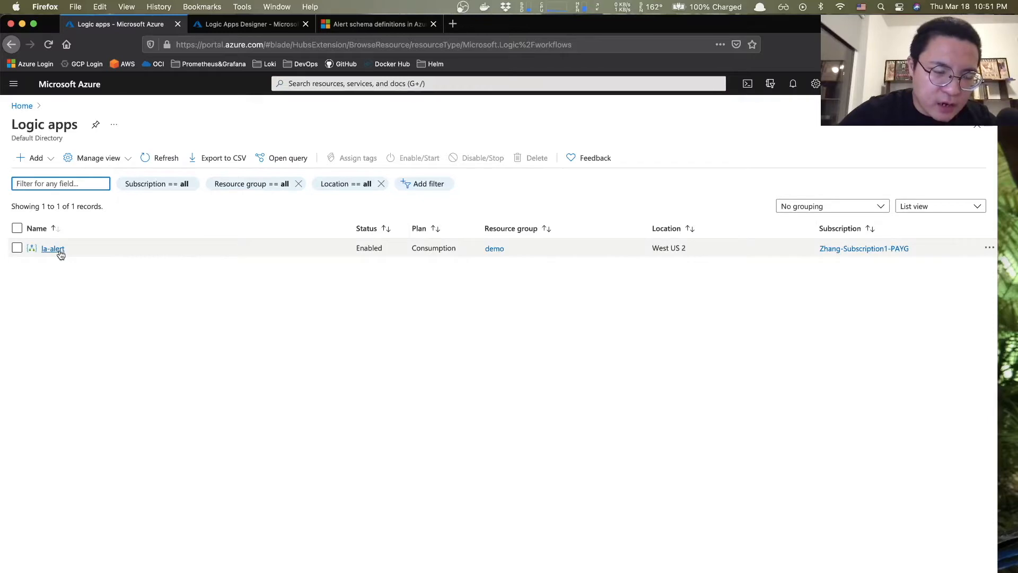
left_click(54, 249)
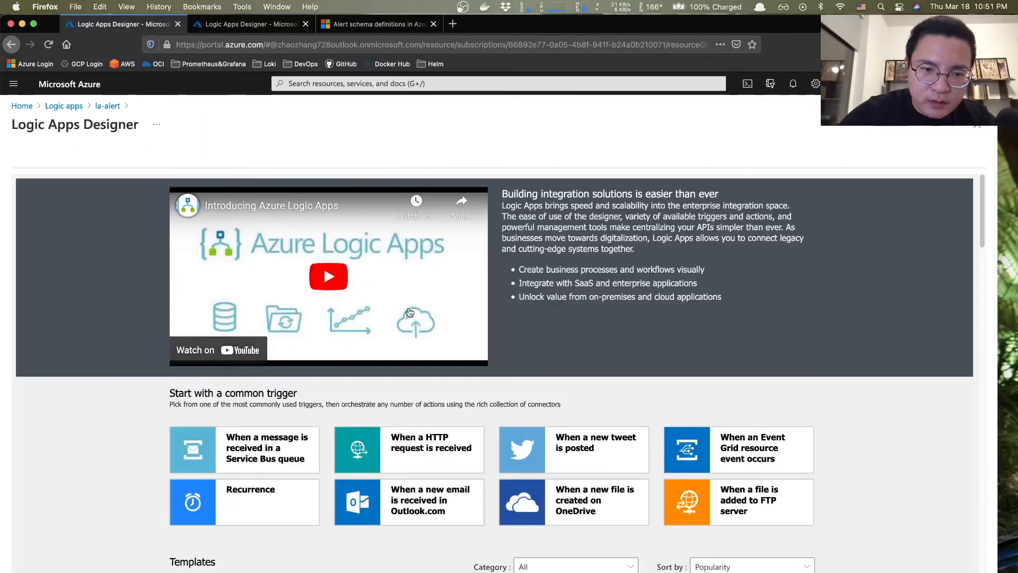
scroll(410, 312, "down", 3)
scroll(410, 312, "down", 5)
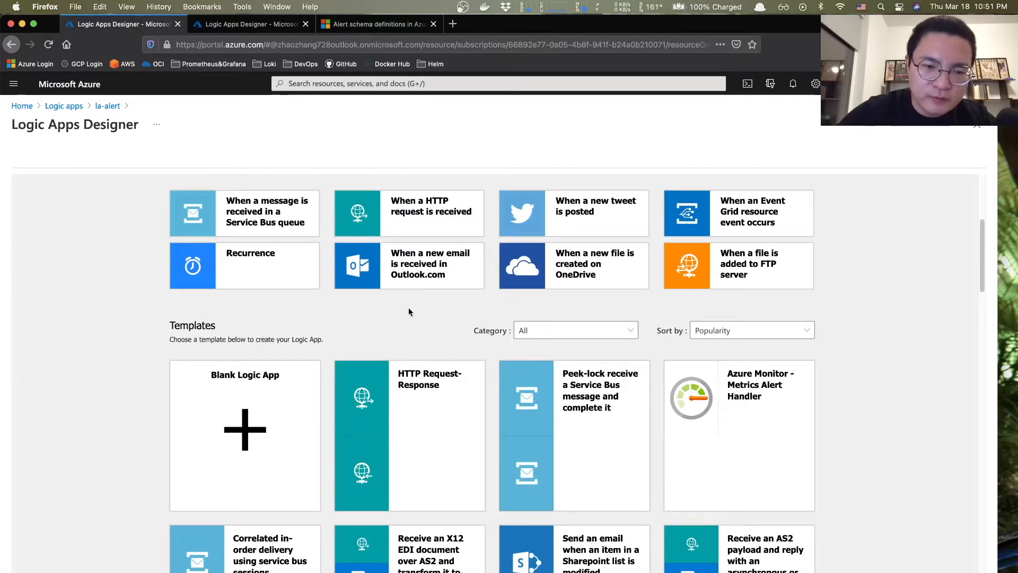
scroll(409, 307, "down", 2)
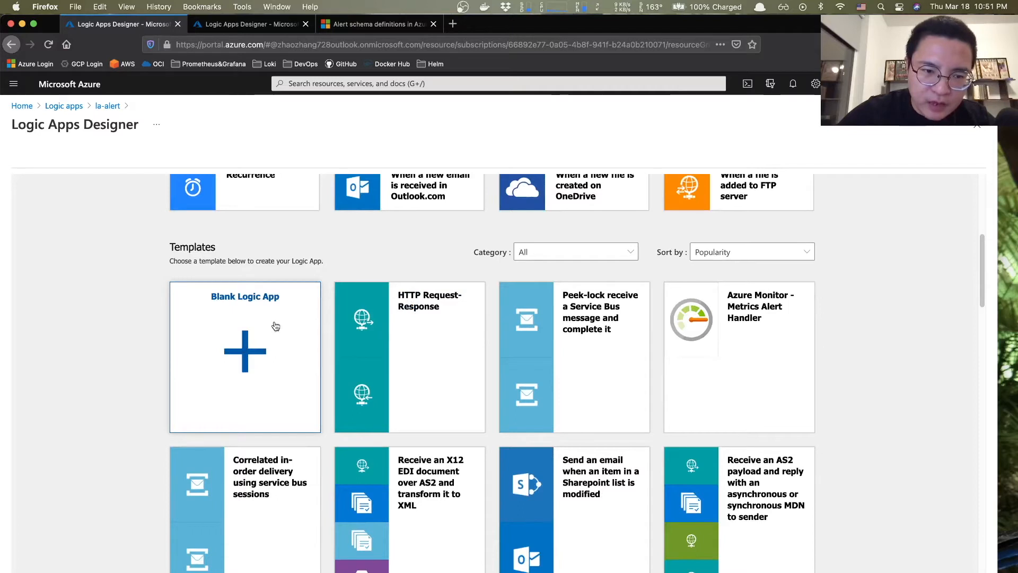
left_click(241, 354)
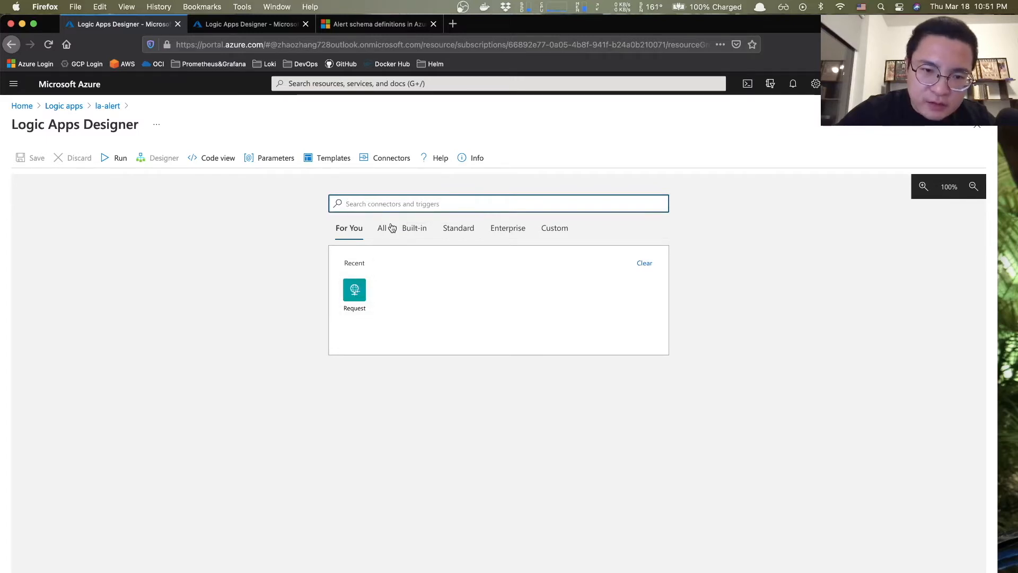
left_click(354, 293)
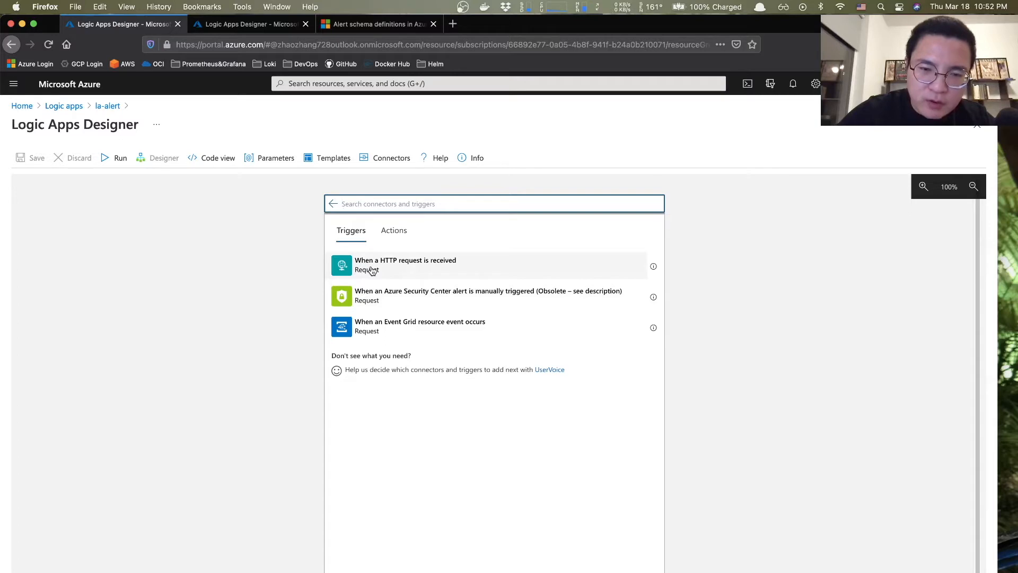
left_click(396, 269)
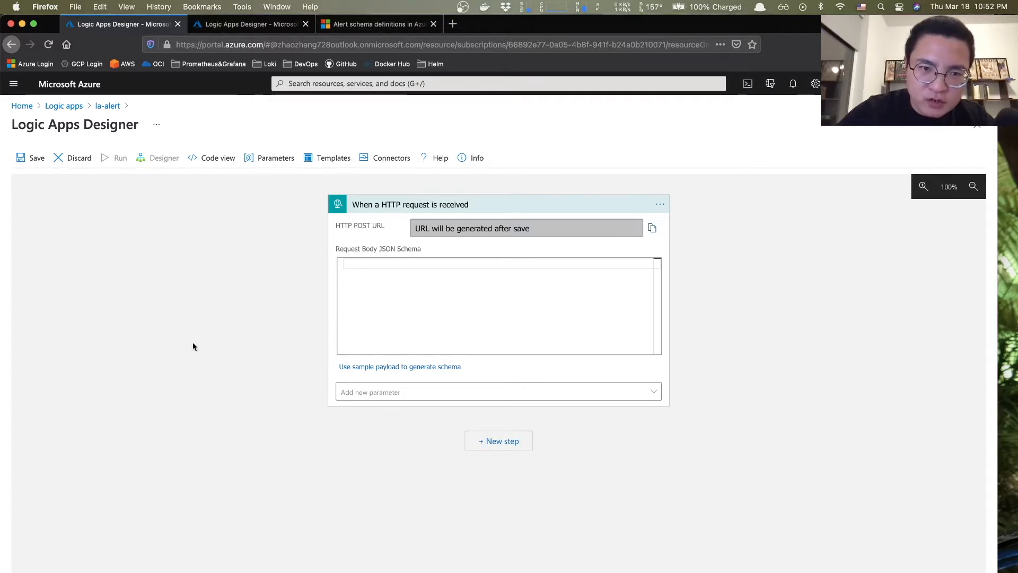
- Copy the metric alert sample JSON from the Alert context section of the schema docs
left_click(374, 24)
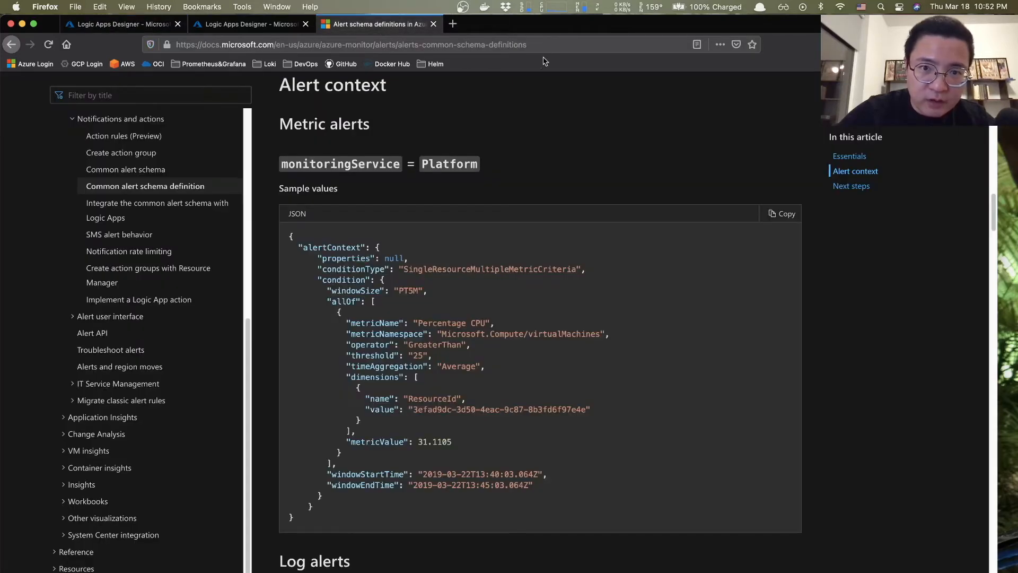
left_click(554, 44)
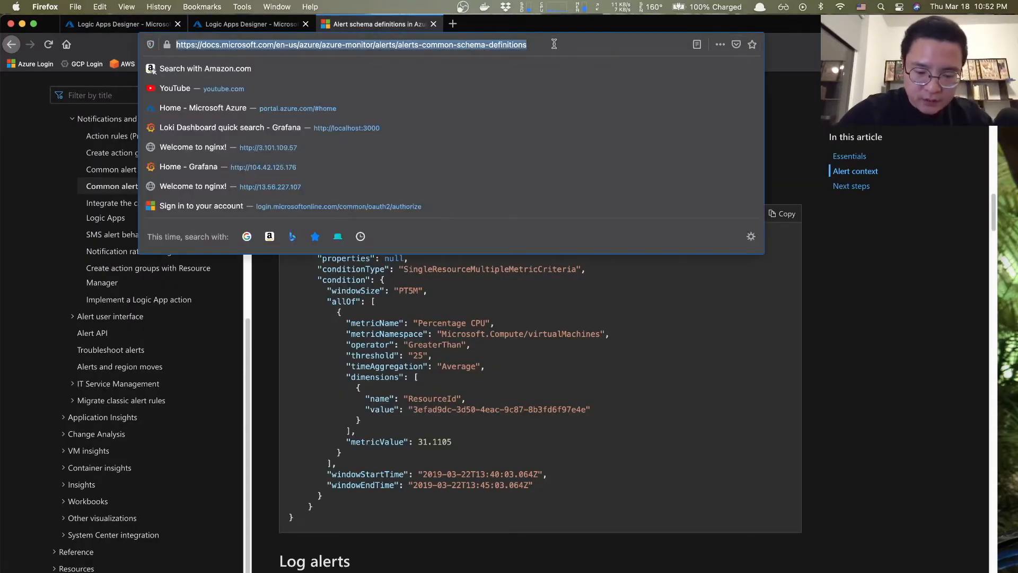
left_click(823, 272)
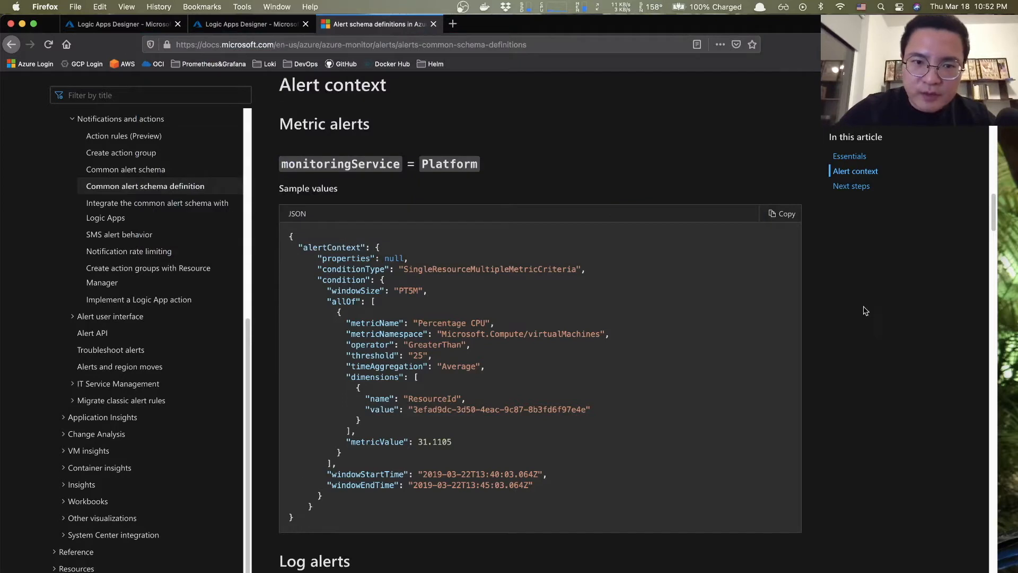
scroll(557, 173, "up", 3)
scroll(557, 173, "down", 3)
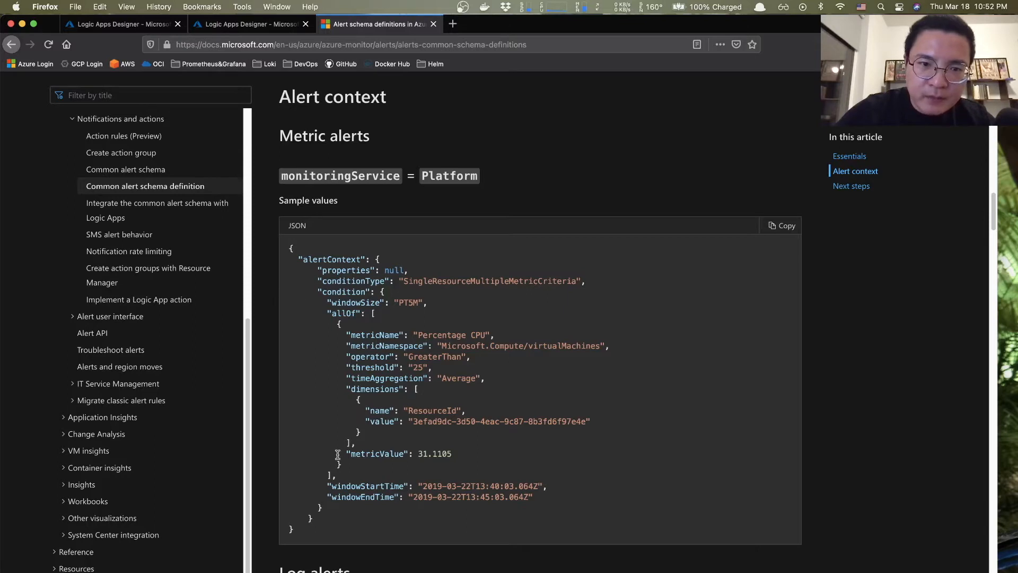
scroll(366, 339, "up", 2)
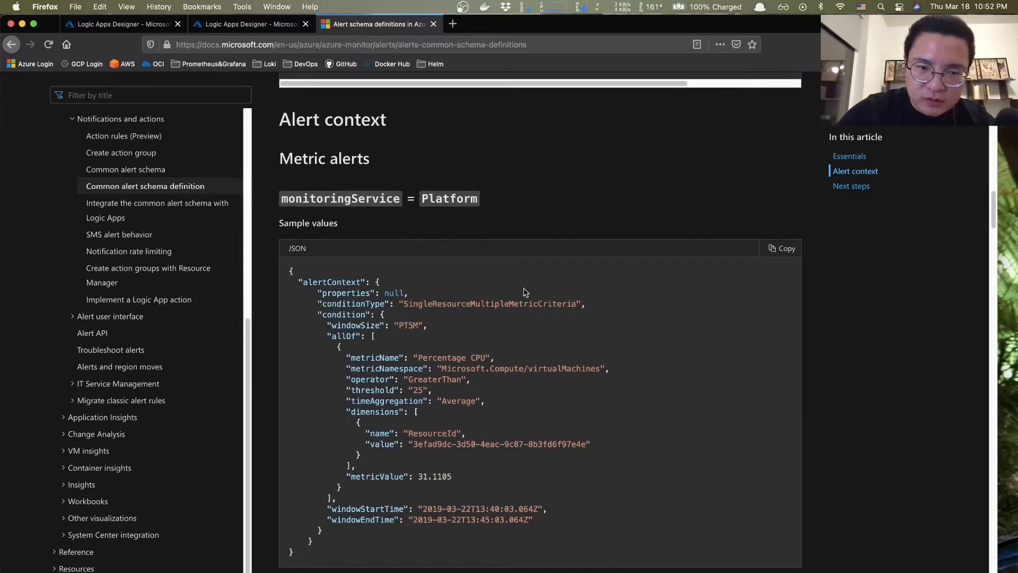
left_click(789, 251)
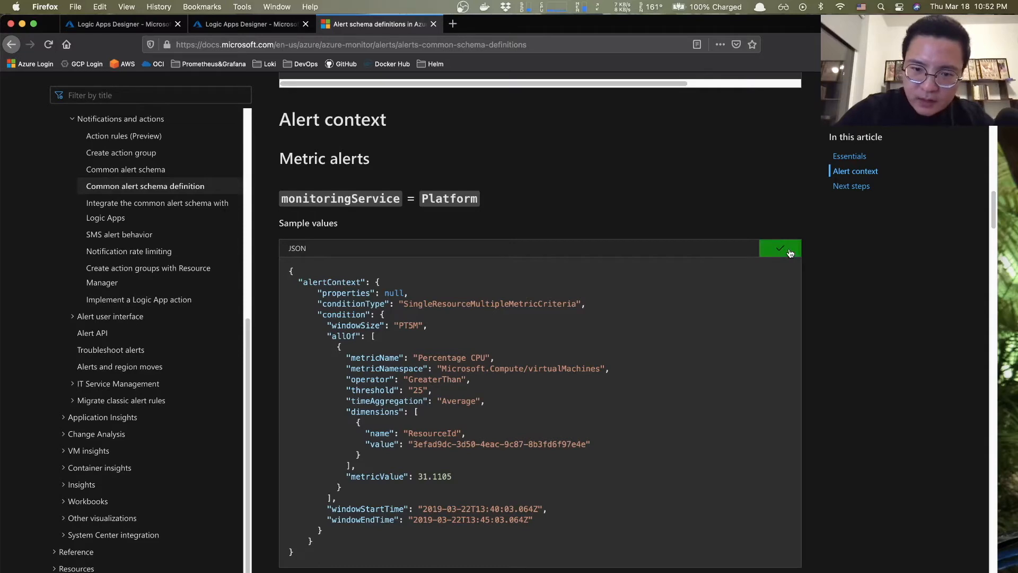
- Glance at the workflow-step notes, then switch to the other Logic Apps Designer tab
key("super+Tab")
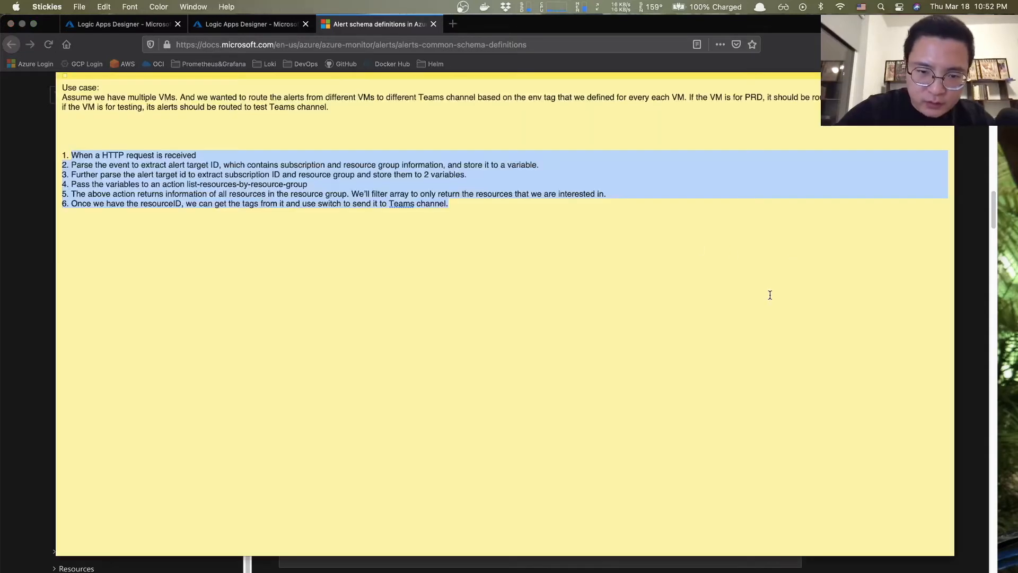
key("super+Tab")
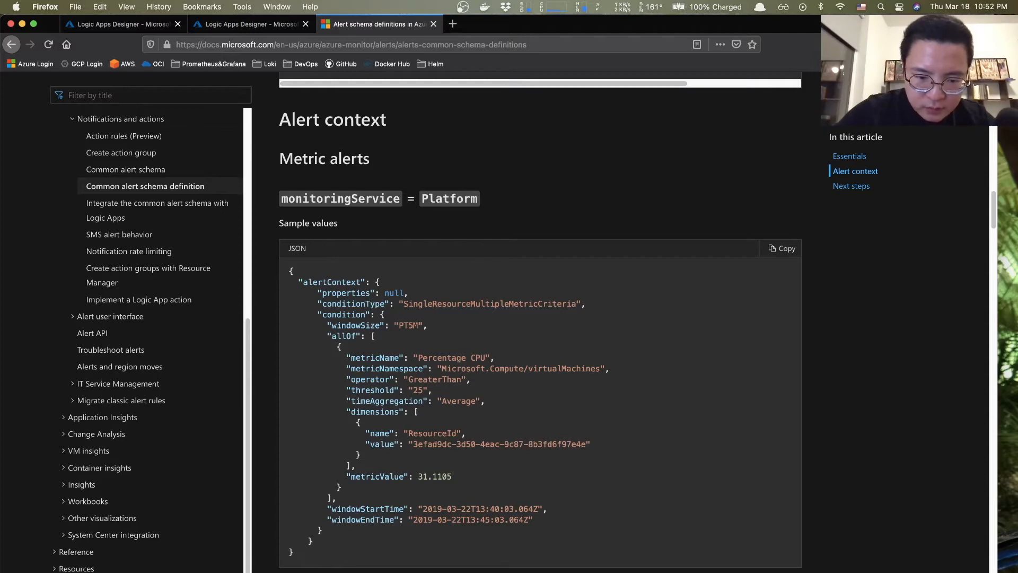
left_click(263, 27)
scroll(409, 367, "down", 9)
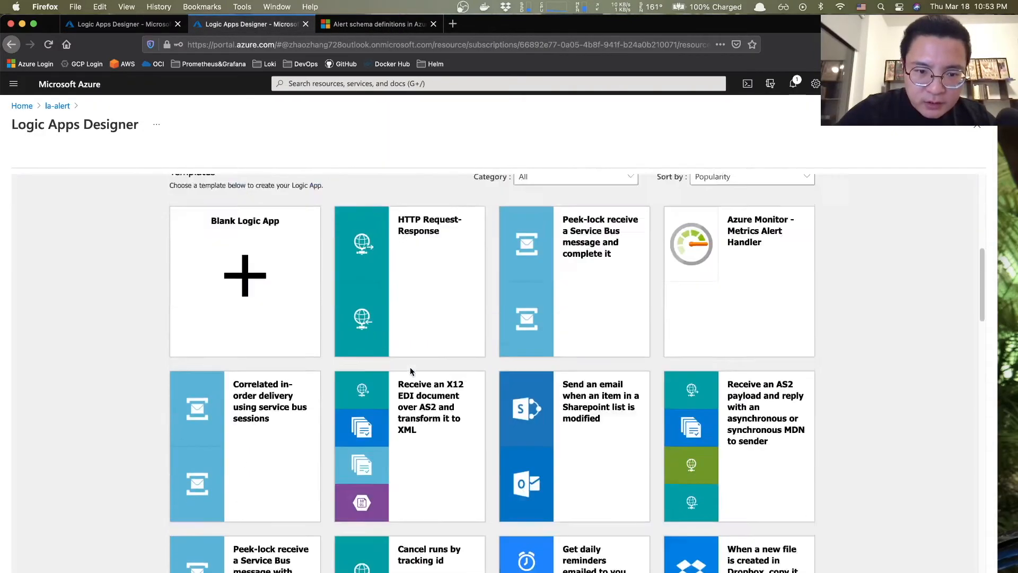
scroll(410, 367, "up", 6)
- Paste the alert sample JSON into the HTTP trigger's Request Body JSON Schema and collapse the card
left_click(119, 24)
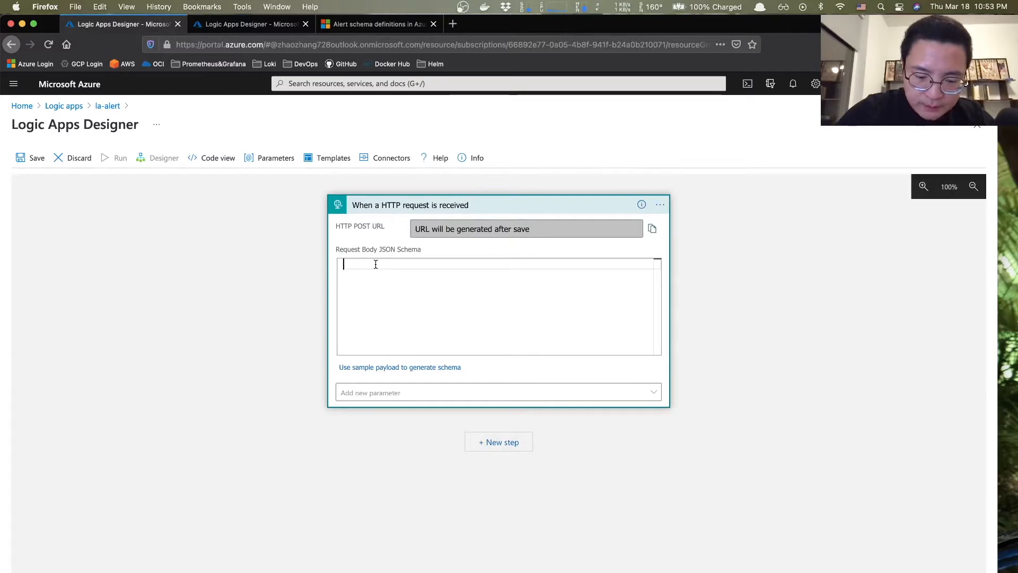
key("super+v")
scroll(451, 302, "up", 10)
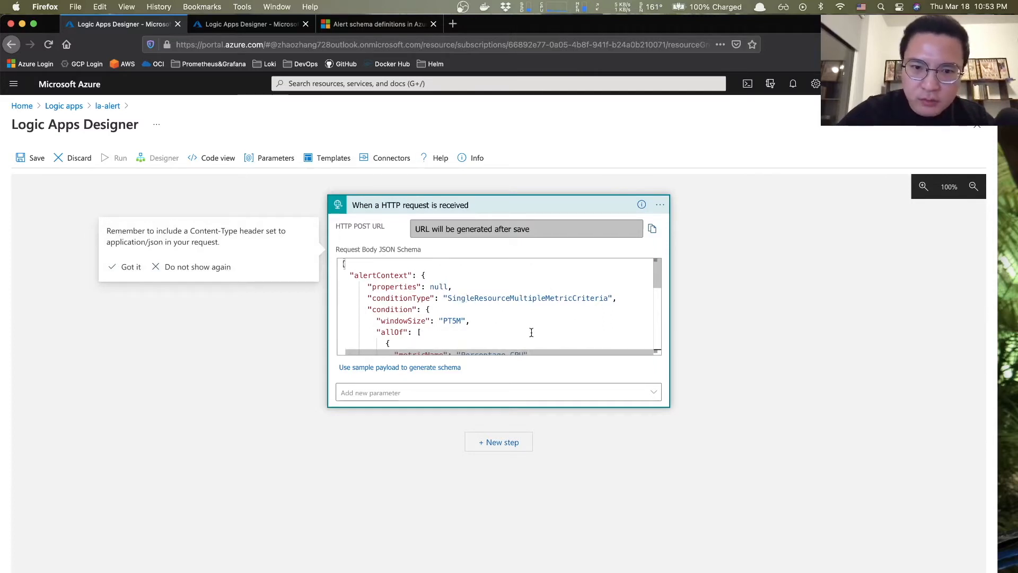
left_click(537, 207)
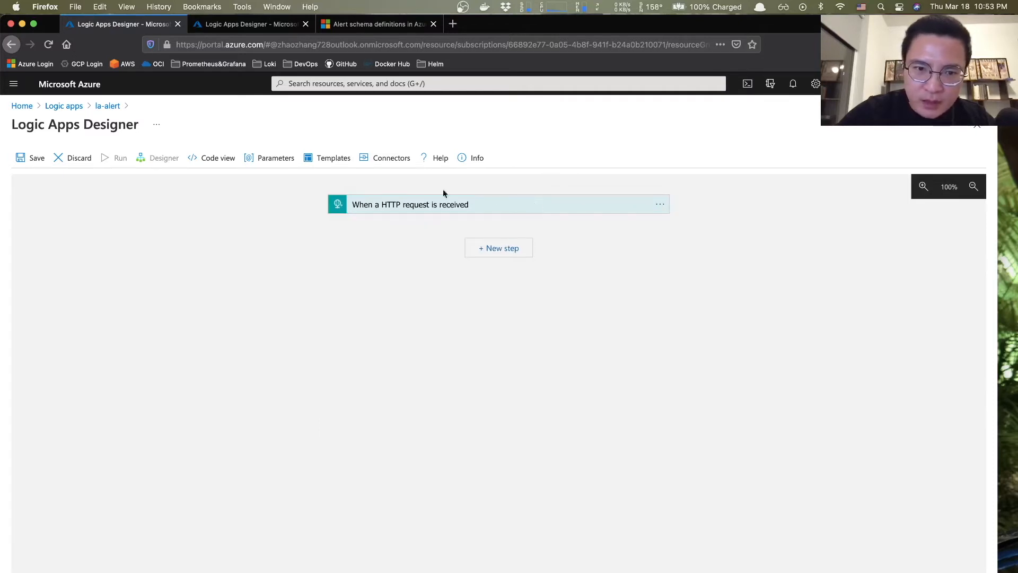
- Save and run la-alert, which succeeds in 0s
left_click(28, 159)
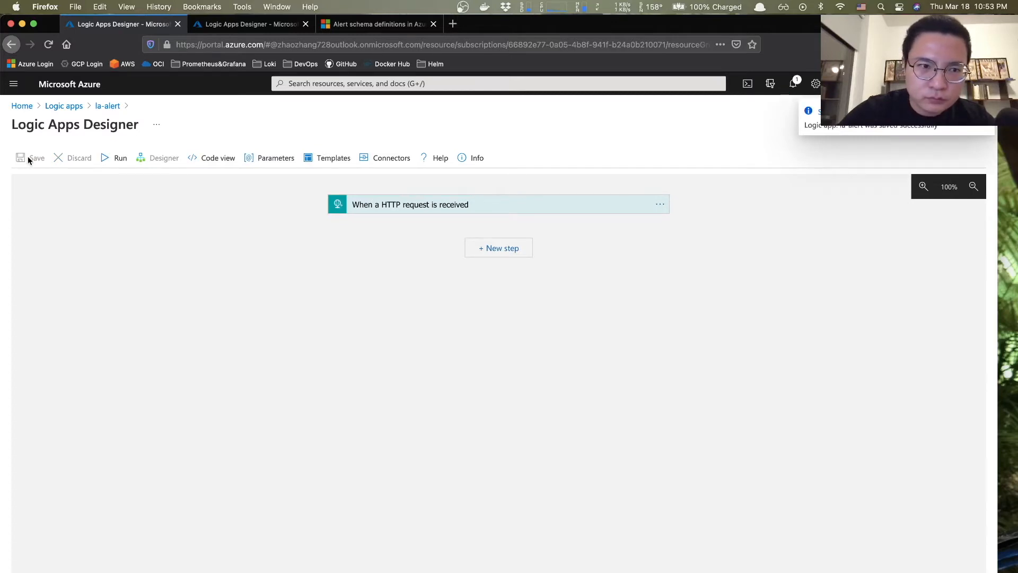
left_click(111, 159)
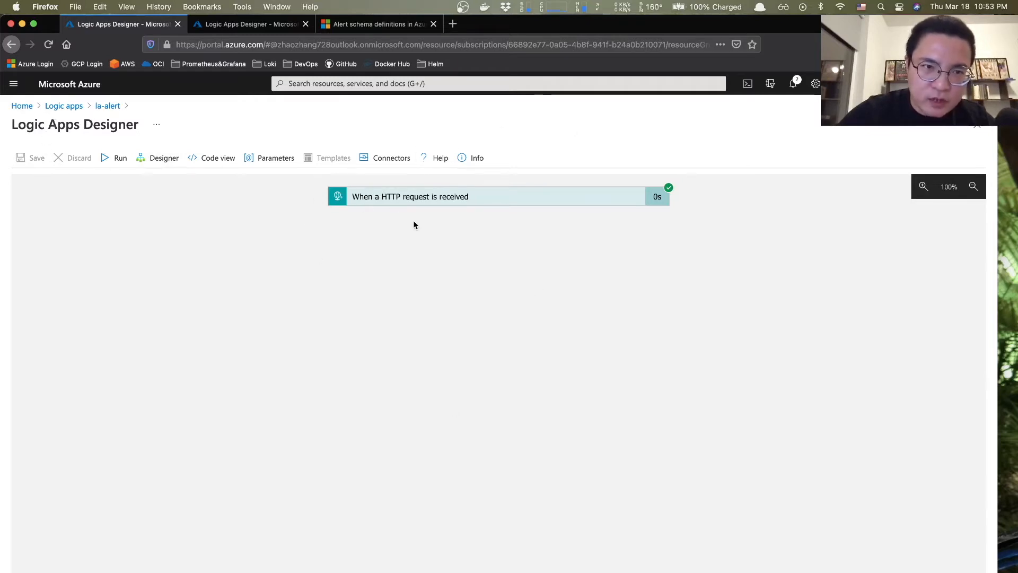
left_click(249, 28)
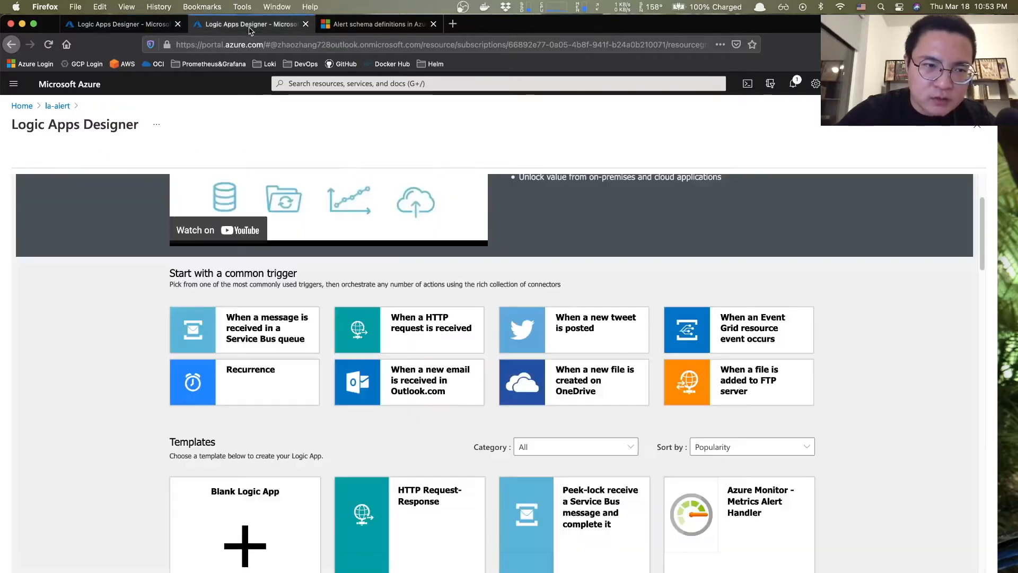
- From Home, search 'alert' and open the cpu_usage rule, scrolled to its Condition and Actions sections
left_click(22, 106)
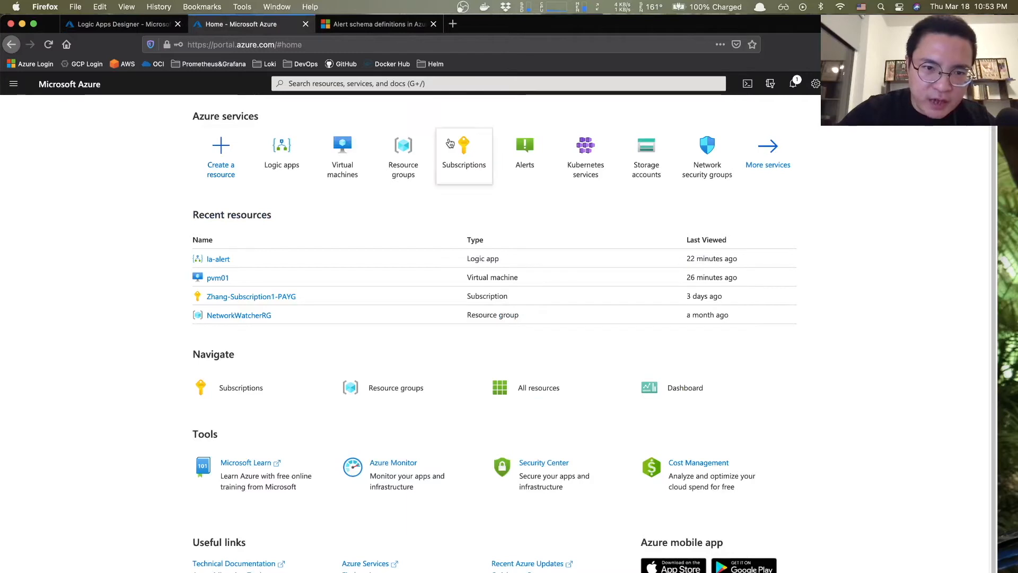
left_click(401, 80)
type("alert")
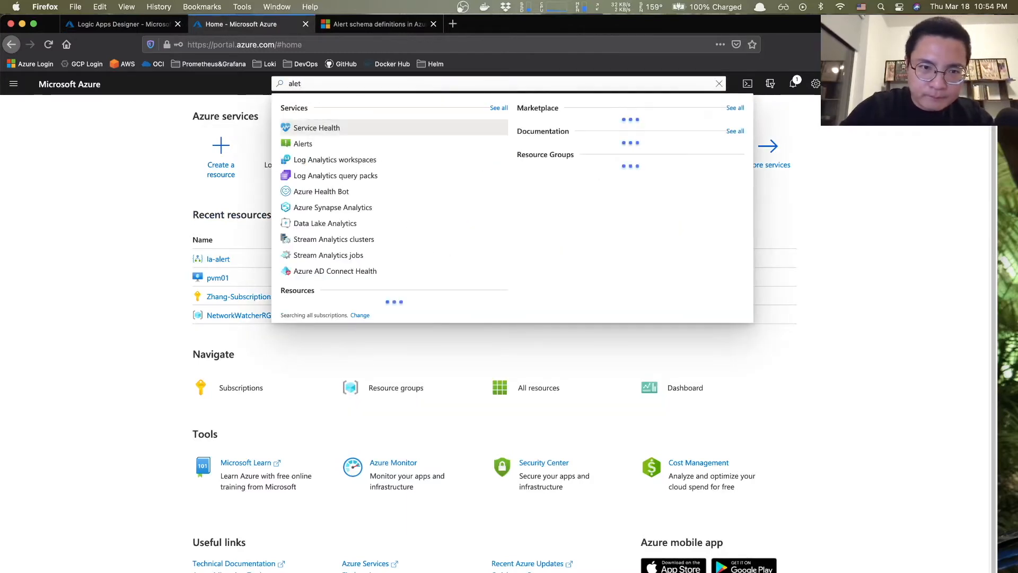
key("Return")
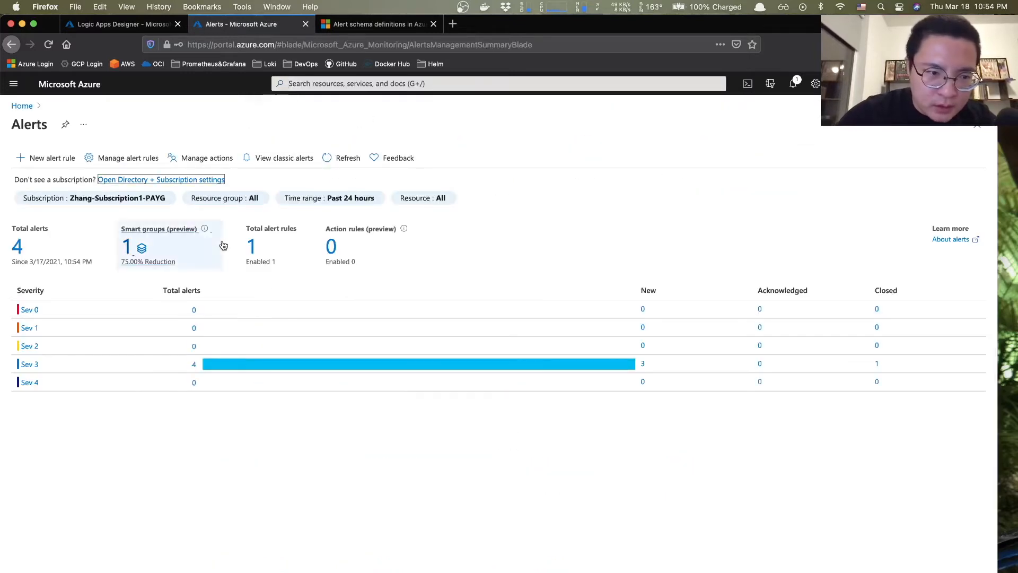
left_click(131, 162)
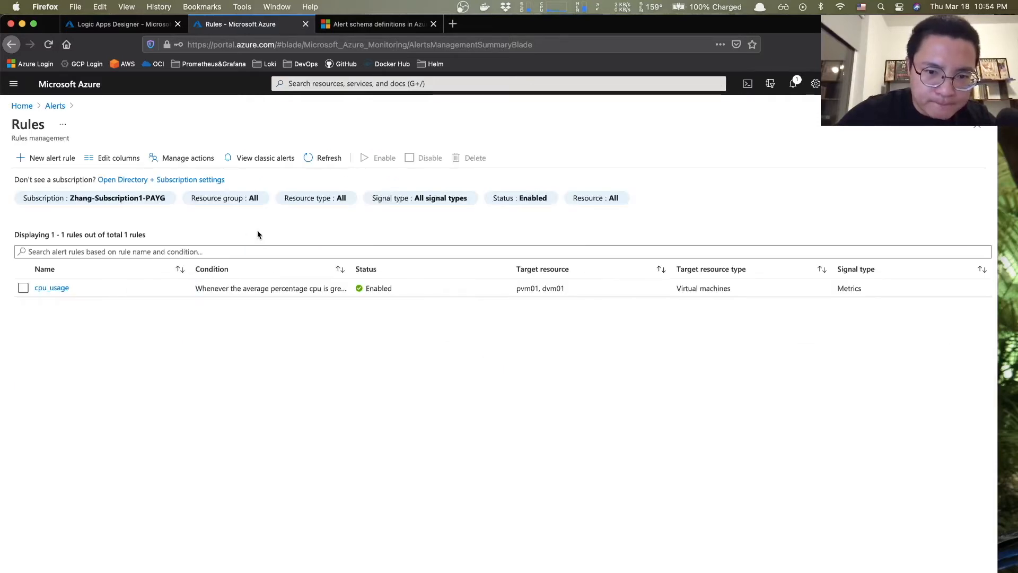
left_click(48, 290)
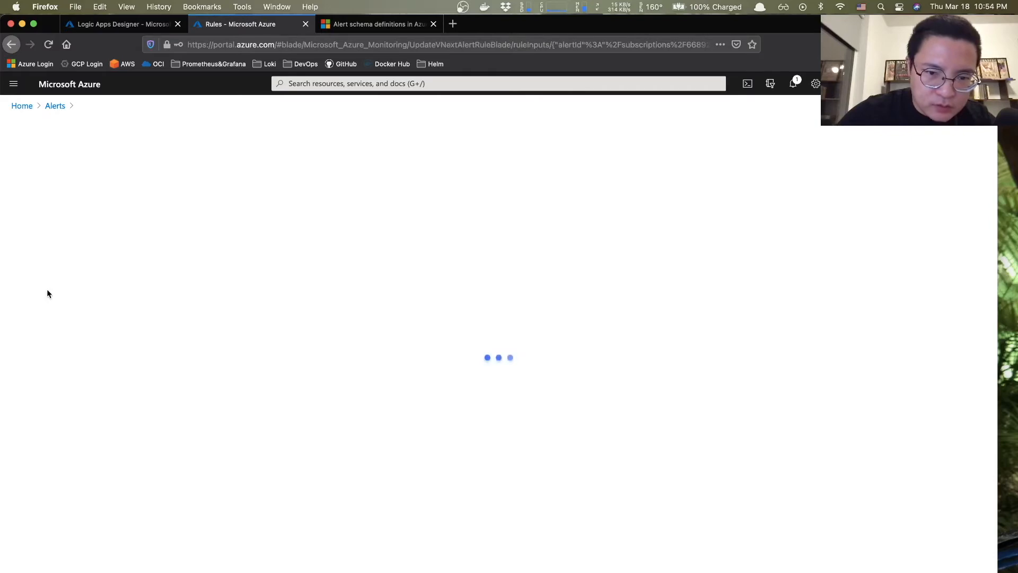
scroll(321, 280, "down", 3)
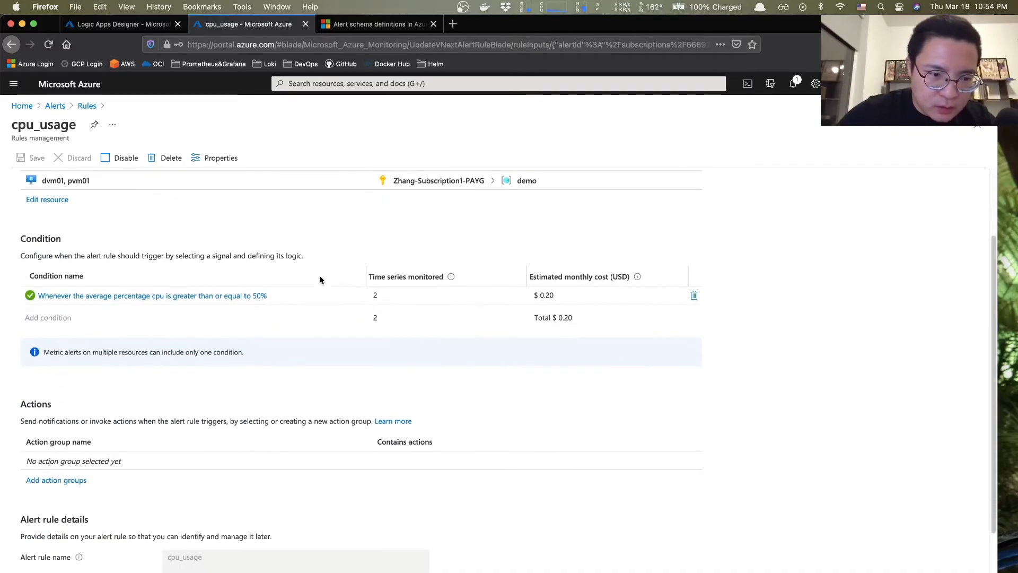
scroll(320, 280, "down", 2)
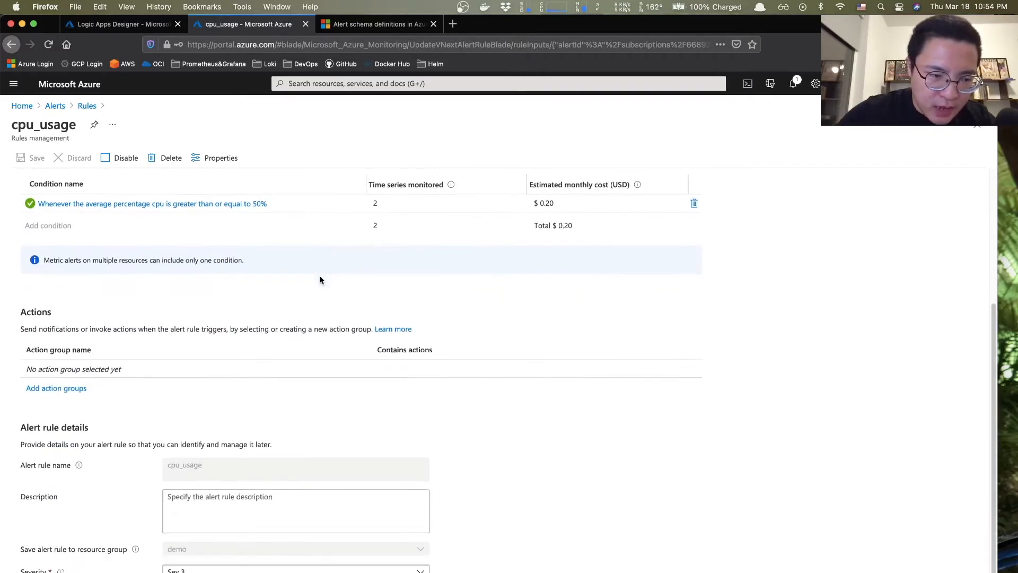
- Create a new action group for the cpu_usage rule in resource group demo, named myaction
left_click(50, 391)
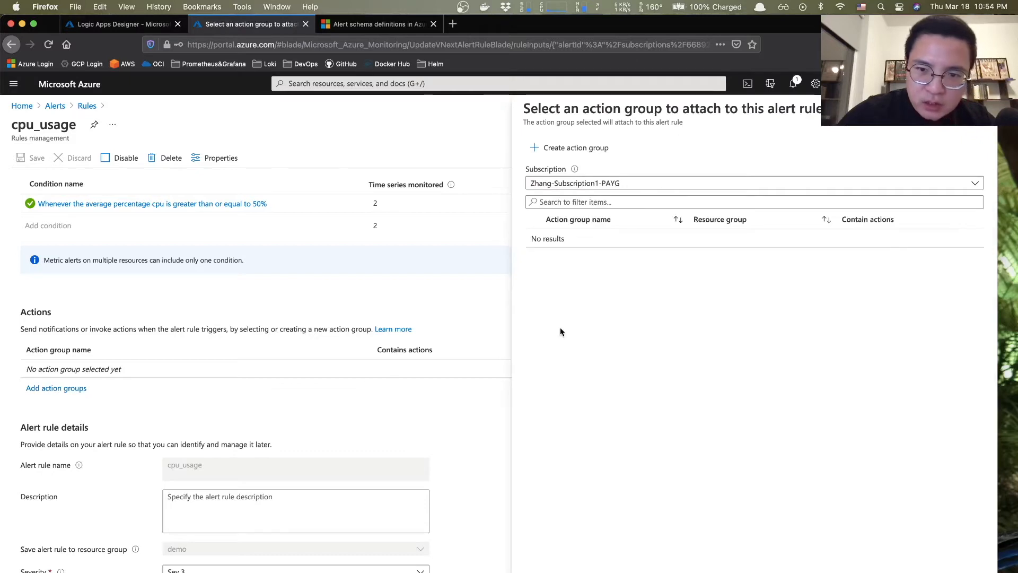
left_click(561, 153)
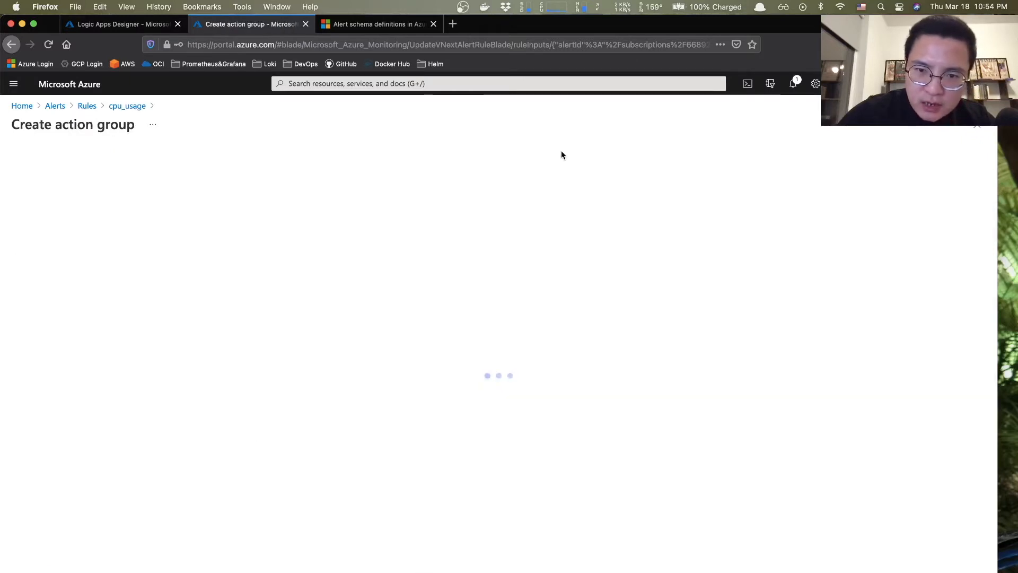
left_click(205, 285)
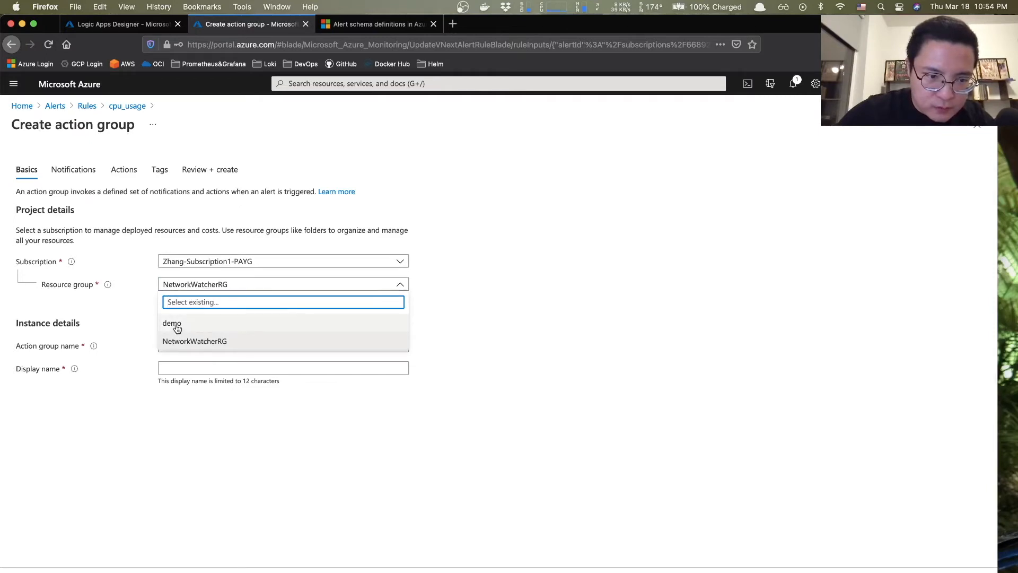
left_click(176, 325)
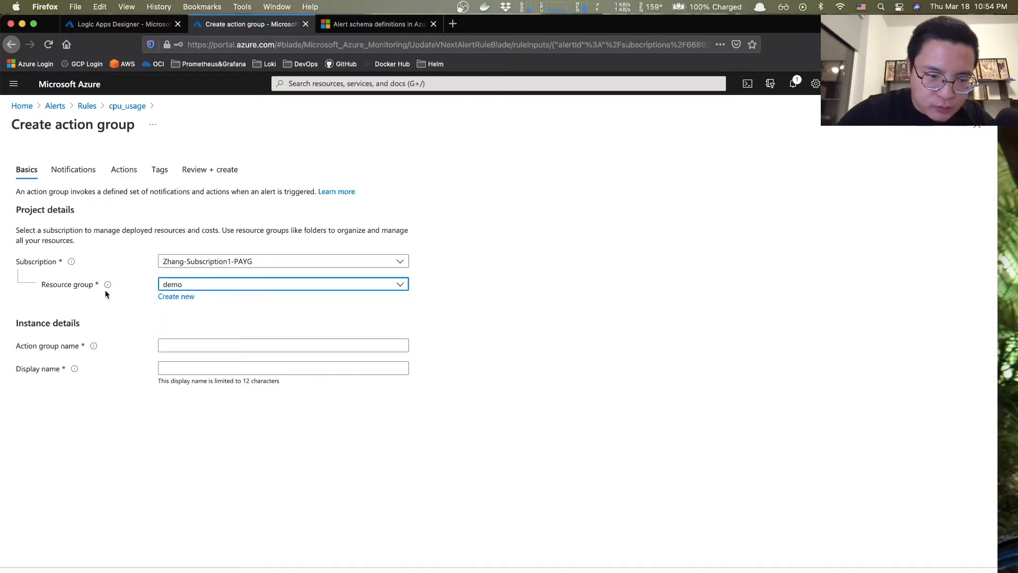
left_click(206, 346)
type("myac")
type("n")
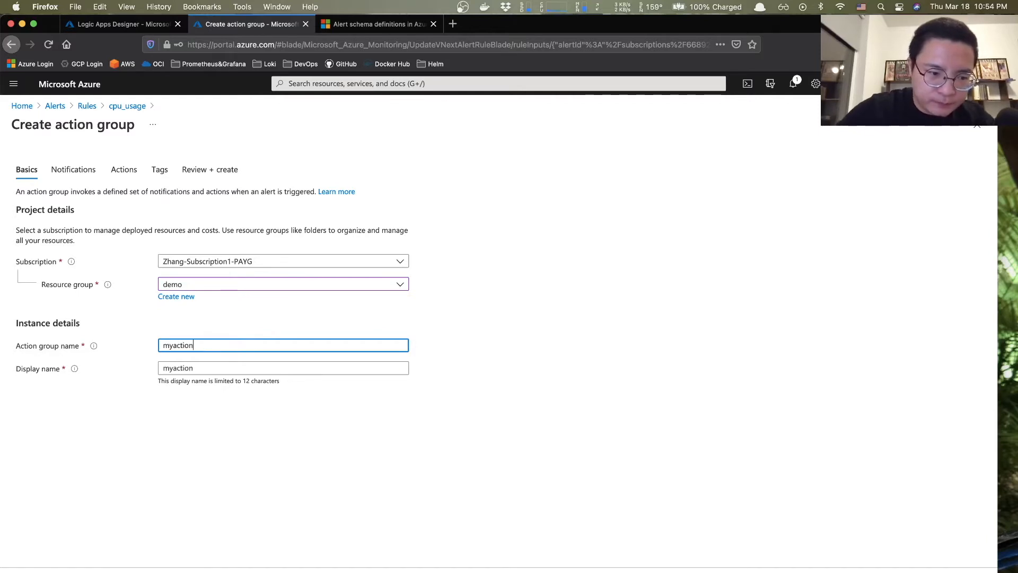
left_click(75, 171)
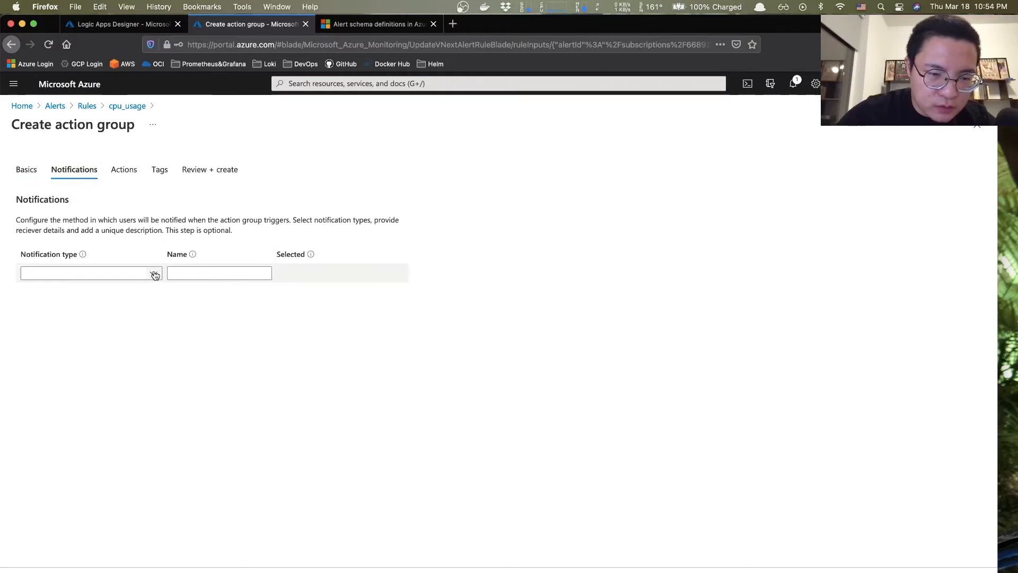
- Look over the notification types and leave none selected
left_click(128, 170)
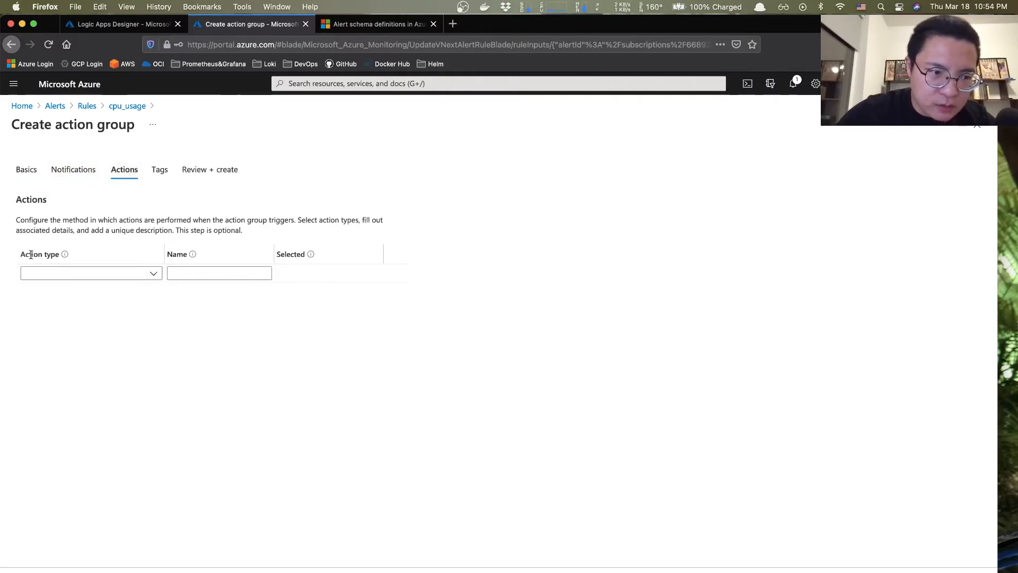
left_click(73, 170)
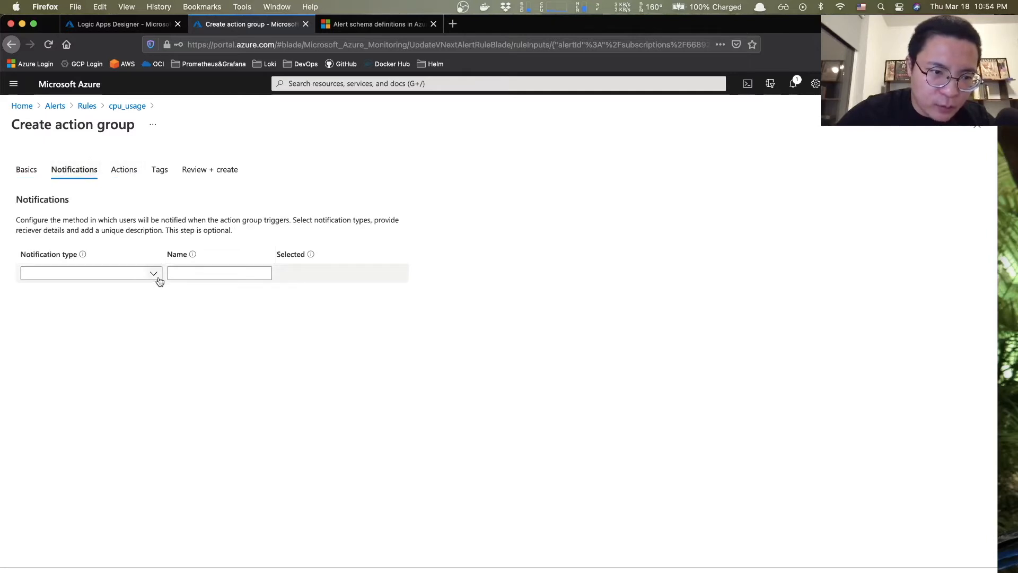
left_click(154, 274)
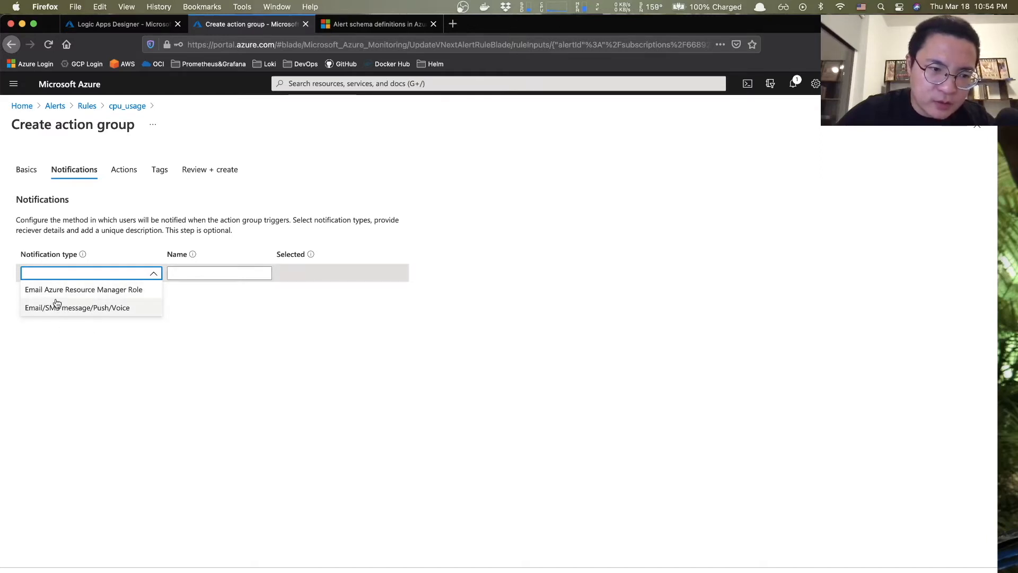
left_click(87, 381)
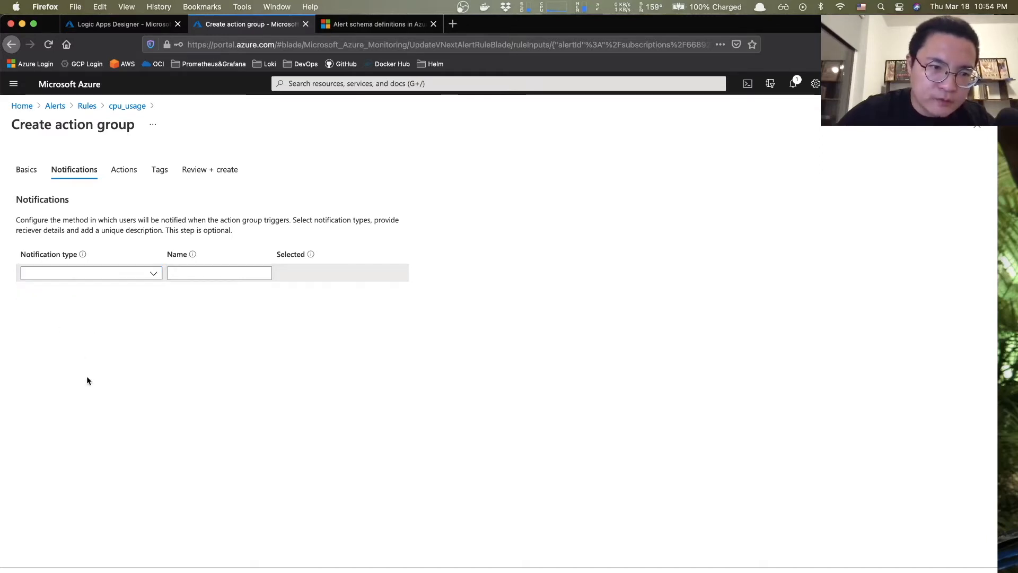
- On the Actions tab, choose Logic App as the action type
left_click(133, 178)
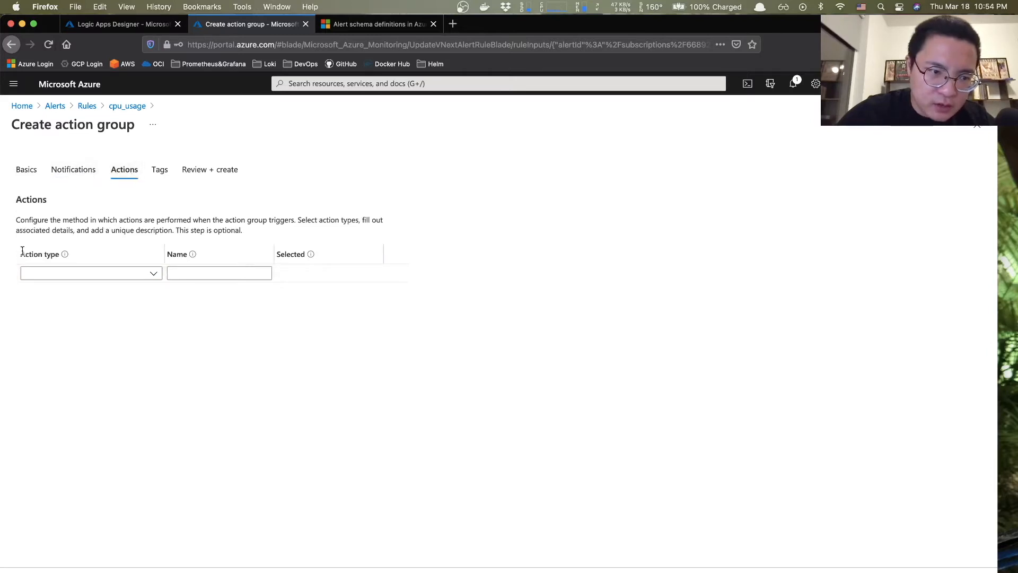
left_click(155, 275)
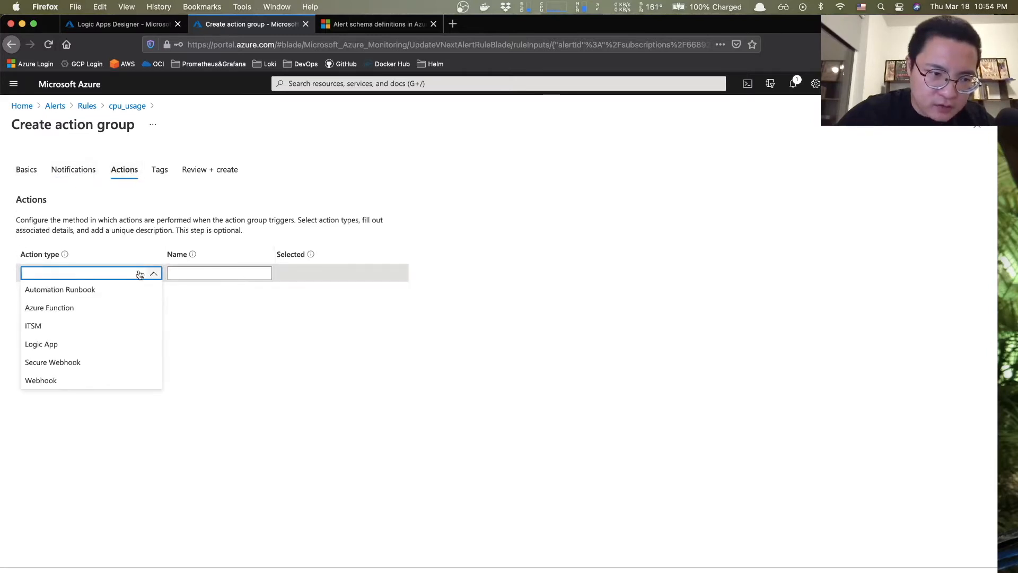
left_click(51, 344)
left_click(211, 272)
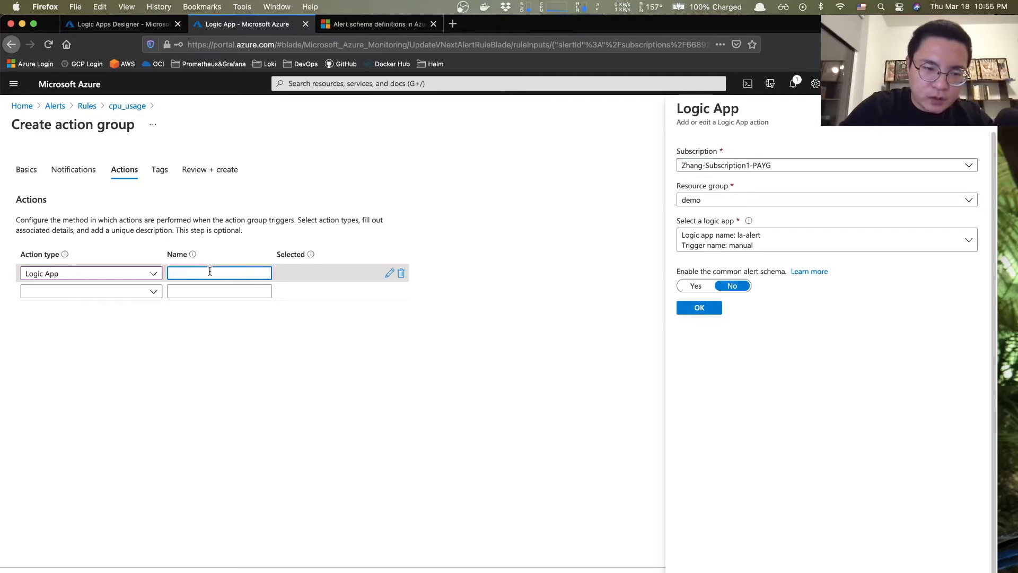
- Name the action vmalert, point it at la-alert with common alert schema Yes, and review
type("vmalert")
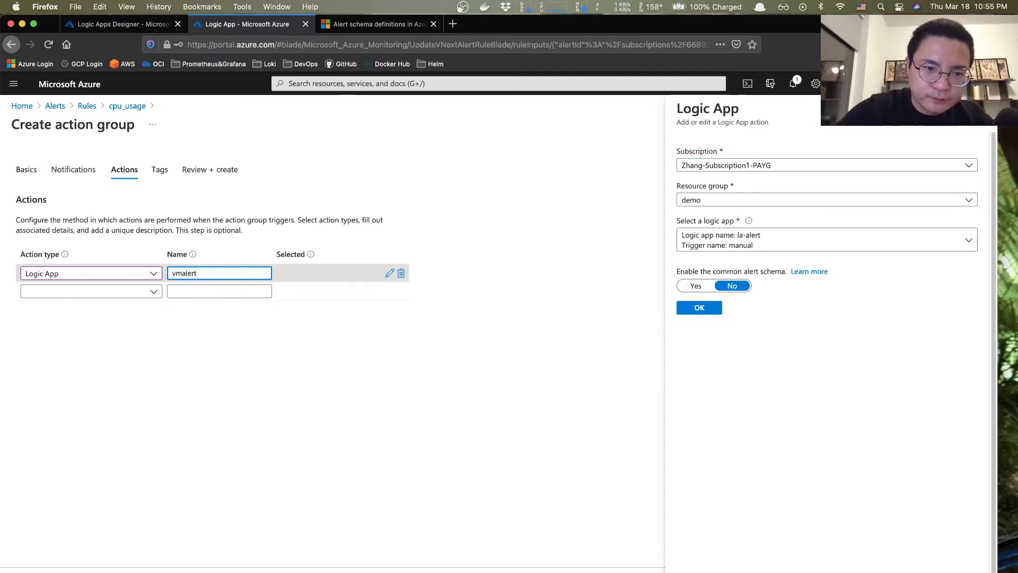
left_click(450, 276)
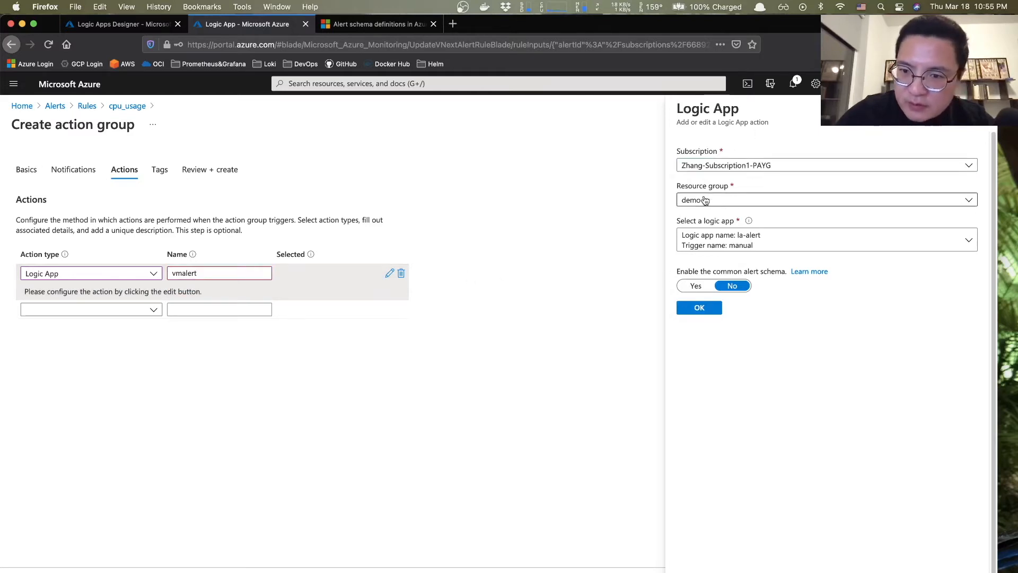
left_click(749, 240)
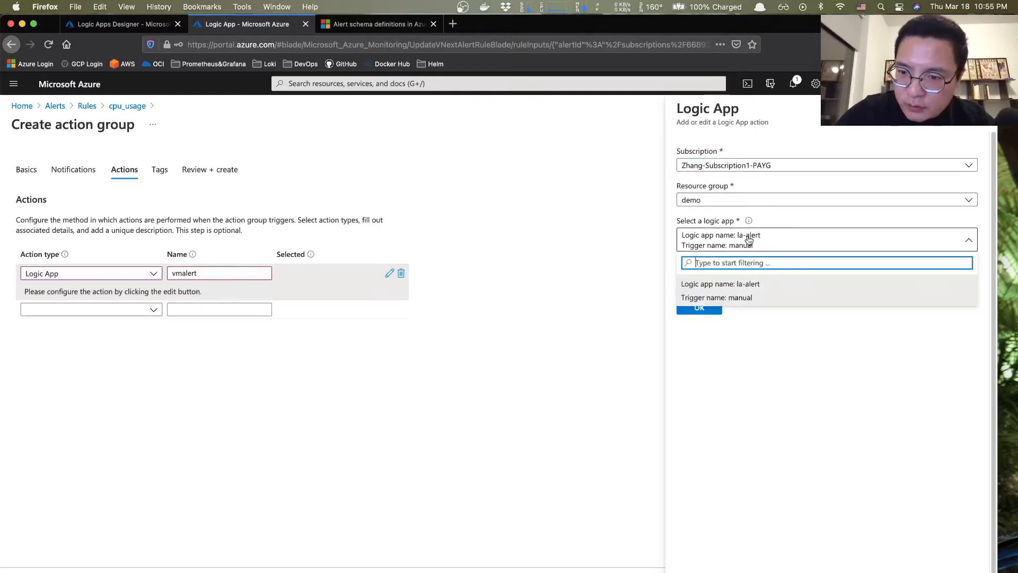
left_click(753, 290)
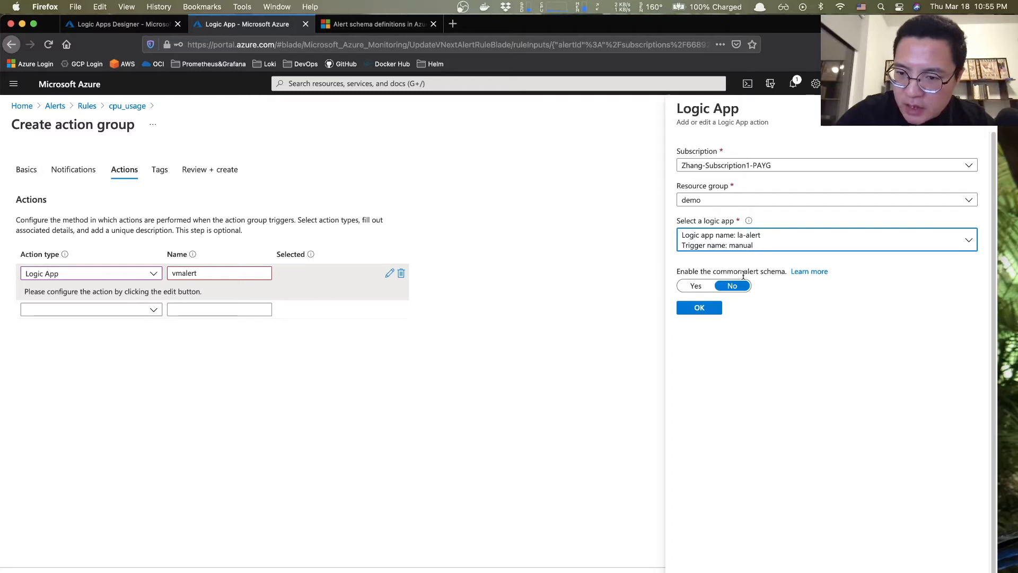
left_click(697, 285)
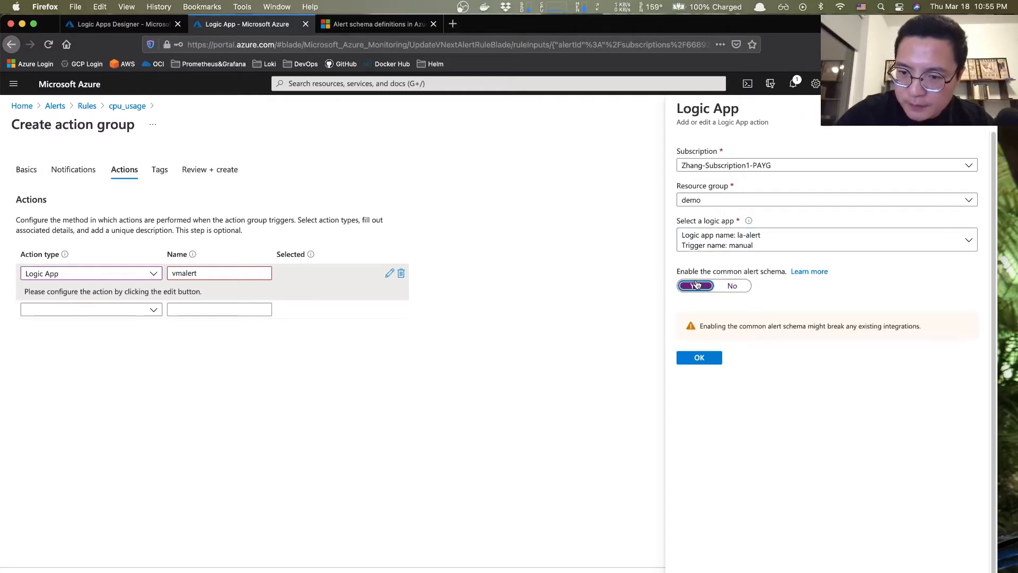
left_click(697, 357)
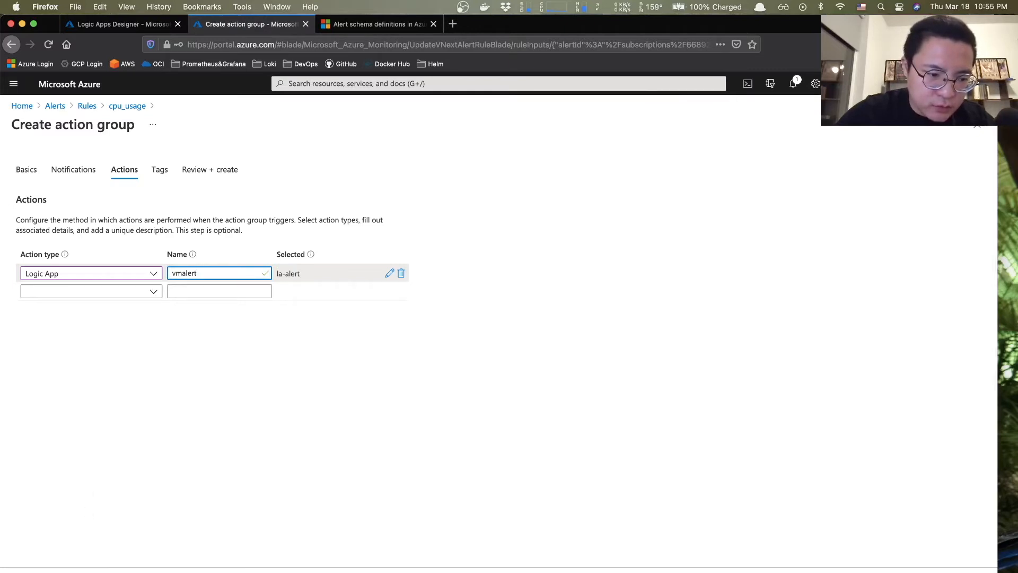
left_click(47, 572)
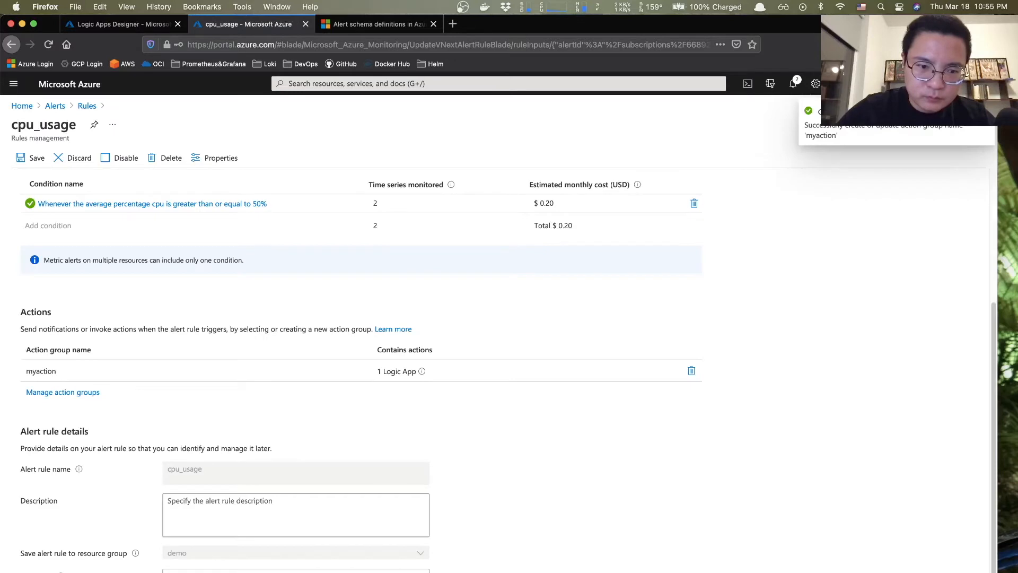
- Create the myaction group and save the cpu_usage alert rule
scroll(508, 373, "down", 1)
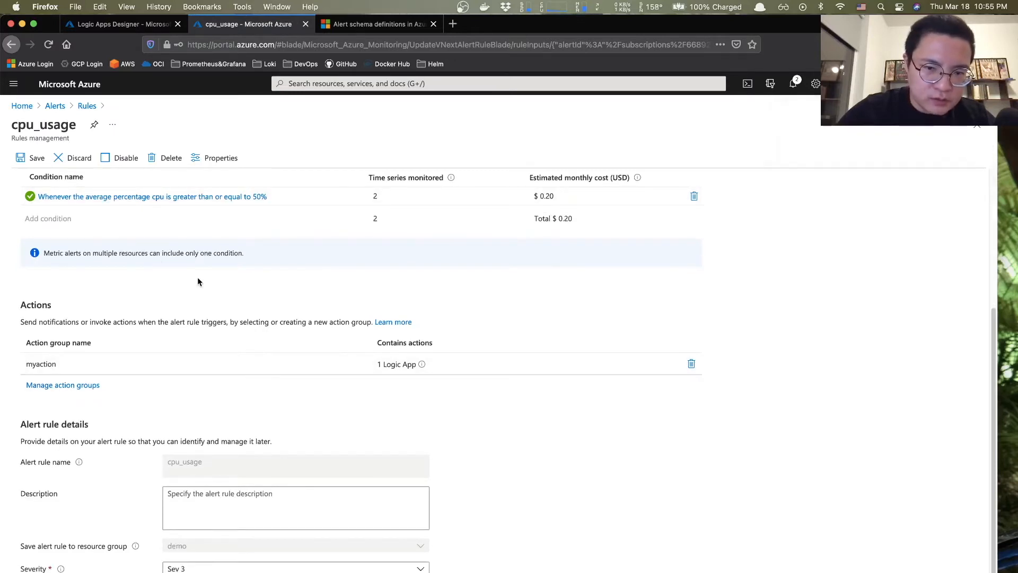
left_click(35, 161)
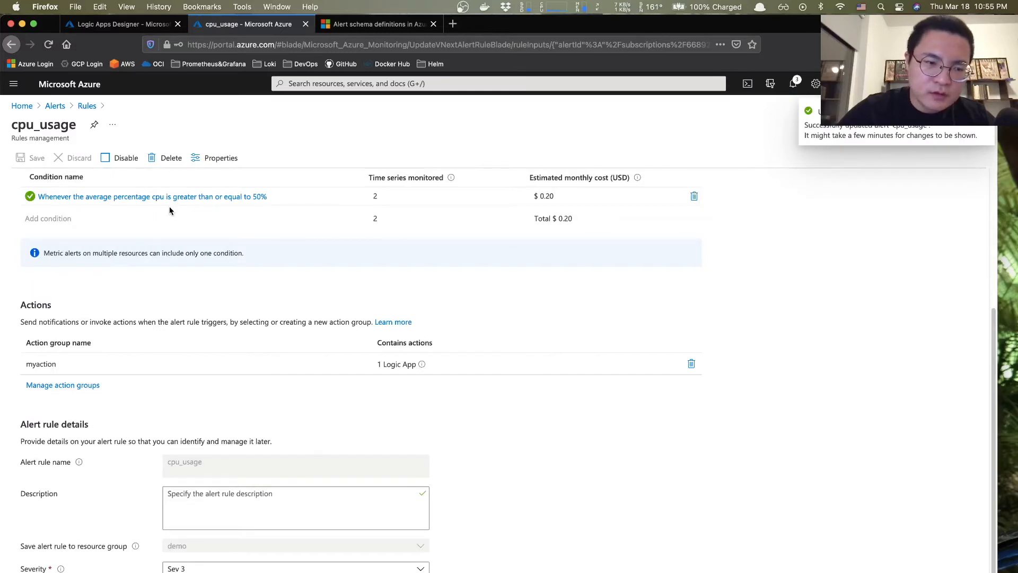
scroll(234, 293, "up", 3)
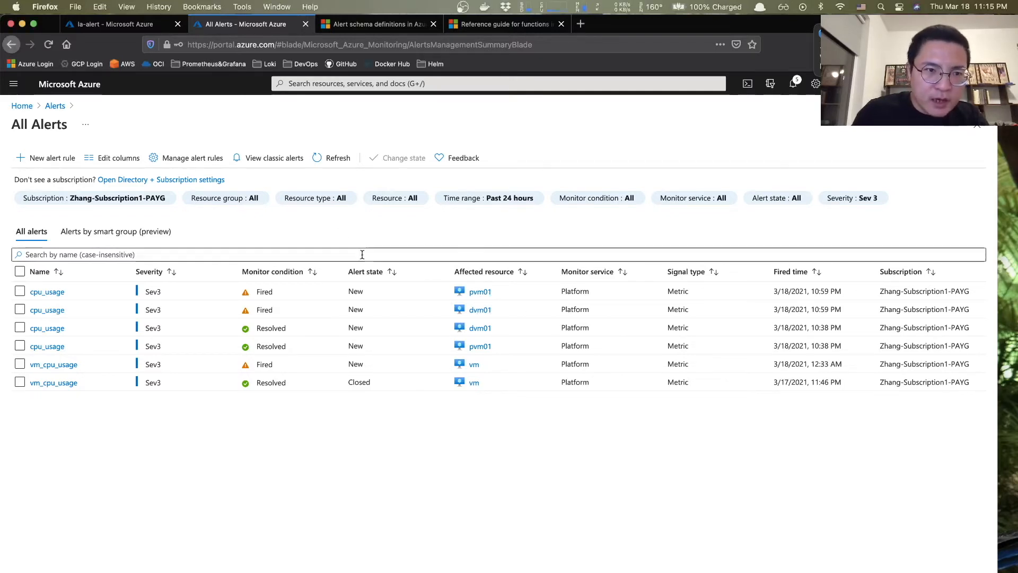
- Switch back to the la-alert Logic app designer tab after reviewing the fired alerts
left_click(131, 28)
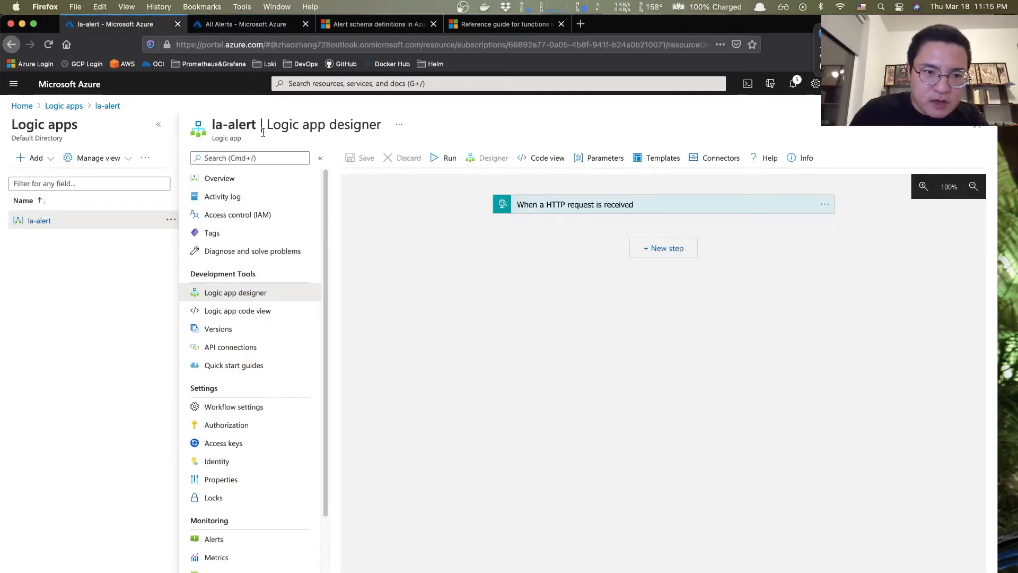
- Show the raw trigger outputs of la-alert's 10:59 PM succeeded run from Runs history
left_click(226, 178)
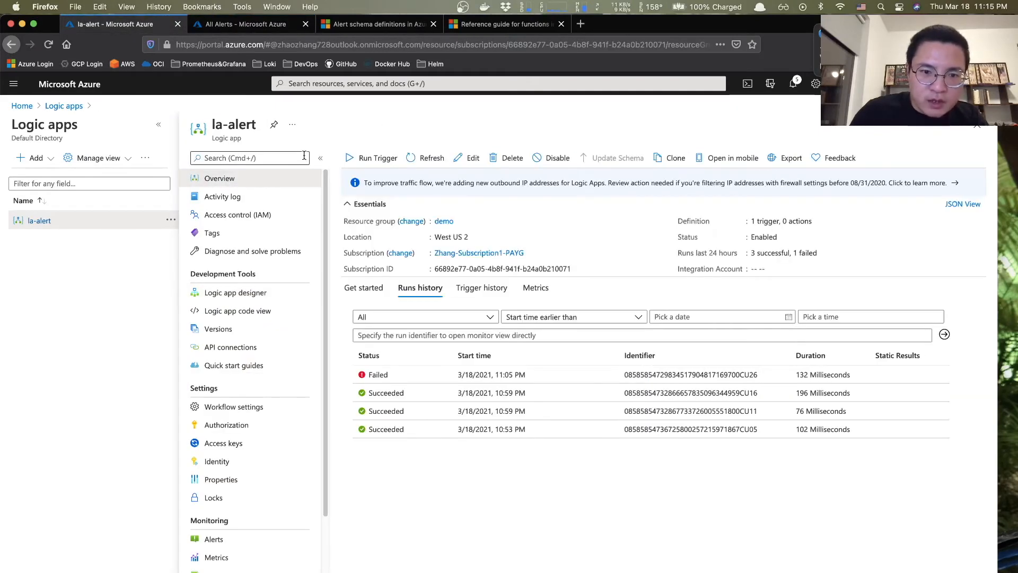
left_click(420, 160)
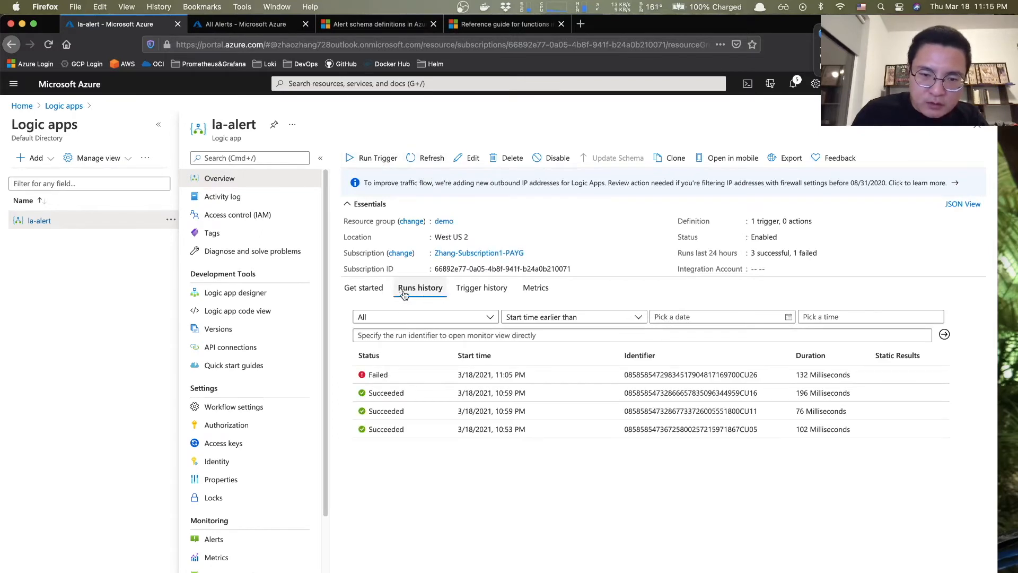
left_click(404, 395)
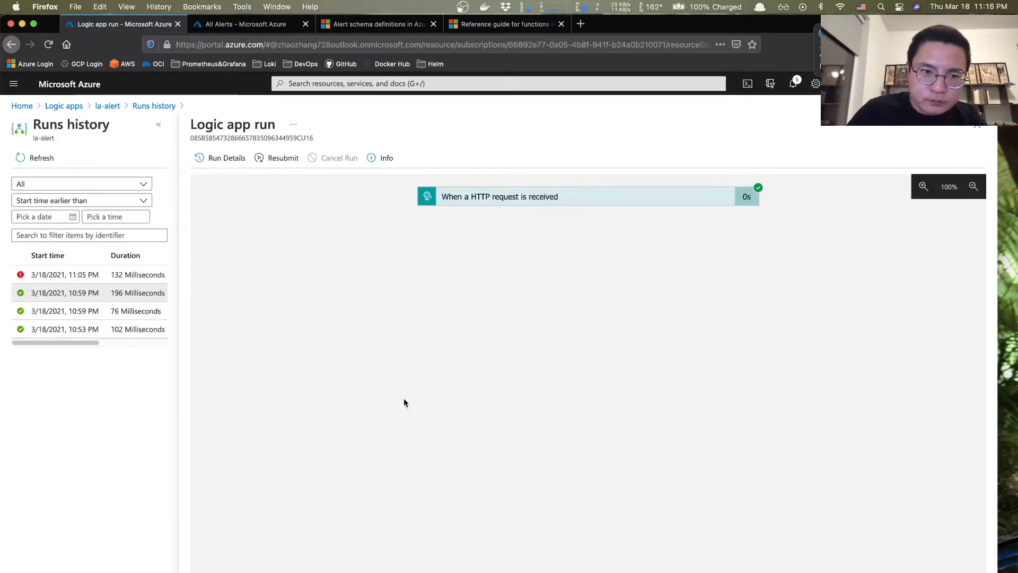
left_click(539, 203)
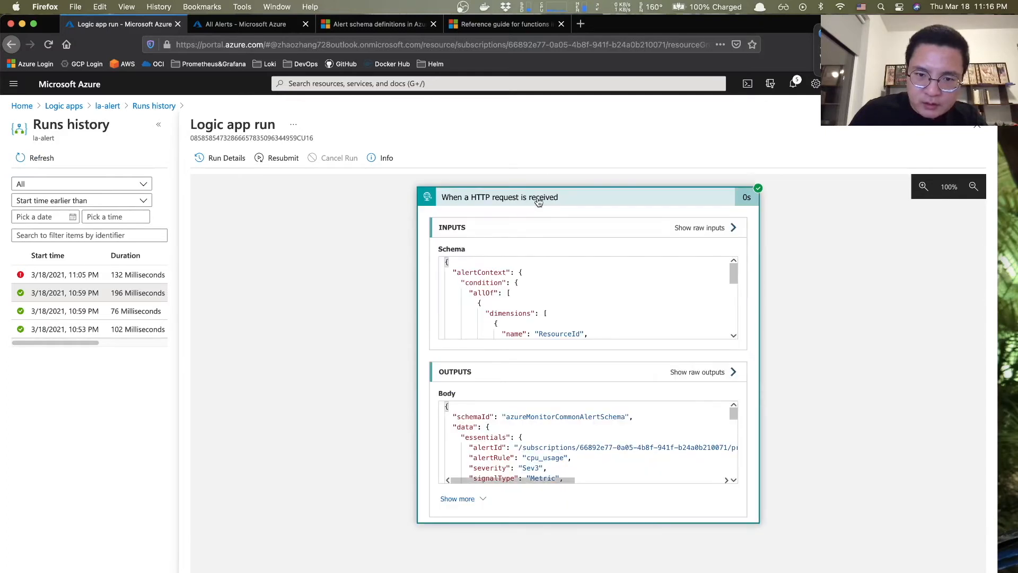
left_click(705, 374)
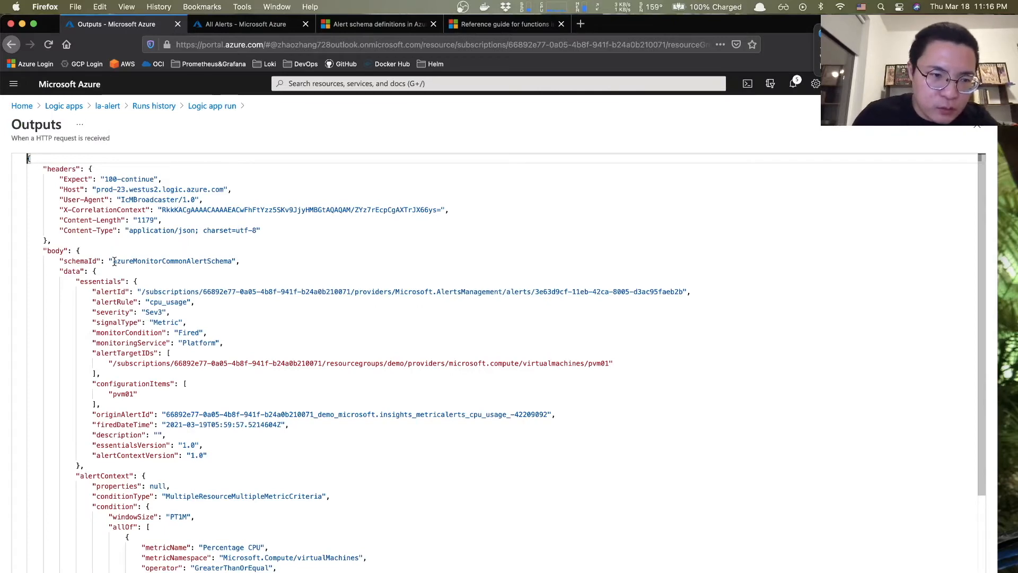
- Highlight the Percentage CPU metric name and threshold 0, then switch to the Stickies note
scroll(114, 260, "down", 3)
scroll(114, 262, "down", 1)
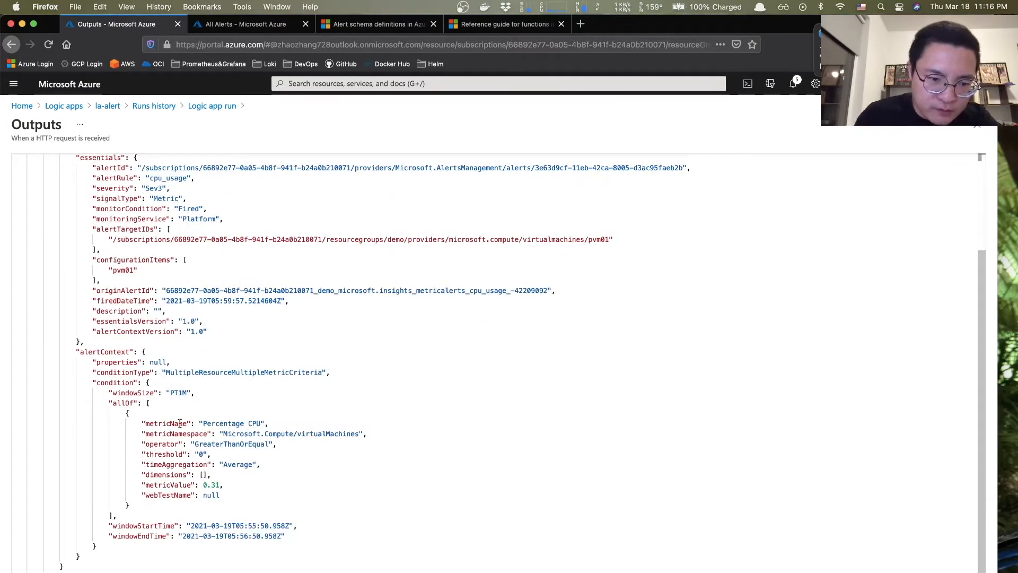
left_click_drag(152, 424, 260, 423)
left_click_drag(162, 454, 210, 454)
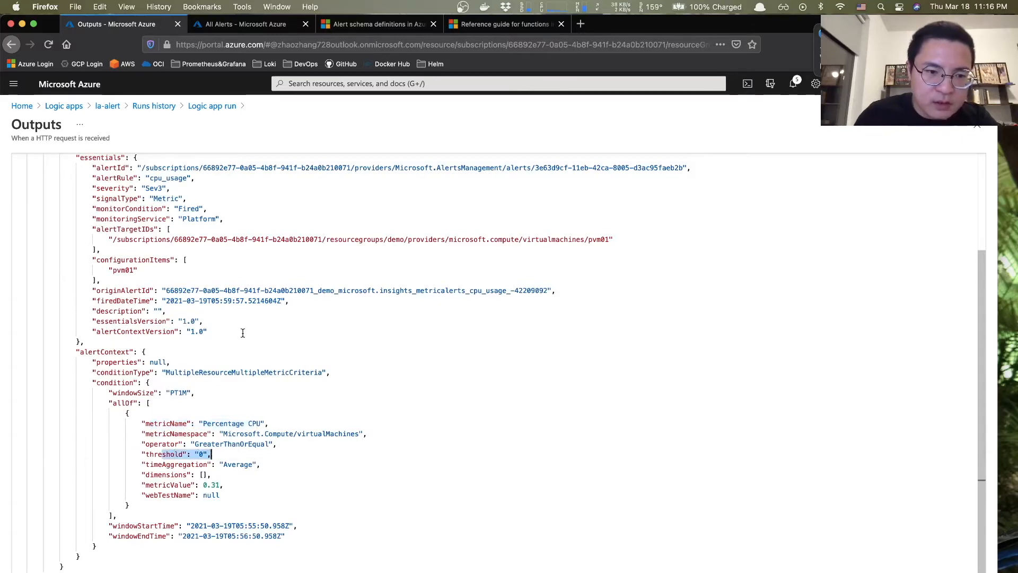
scroll(243, 332, "up", 5)
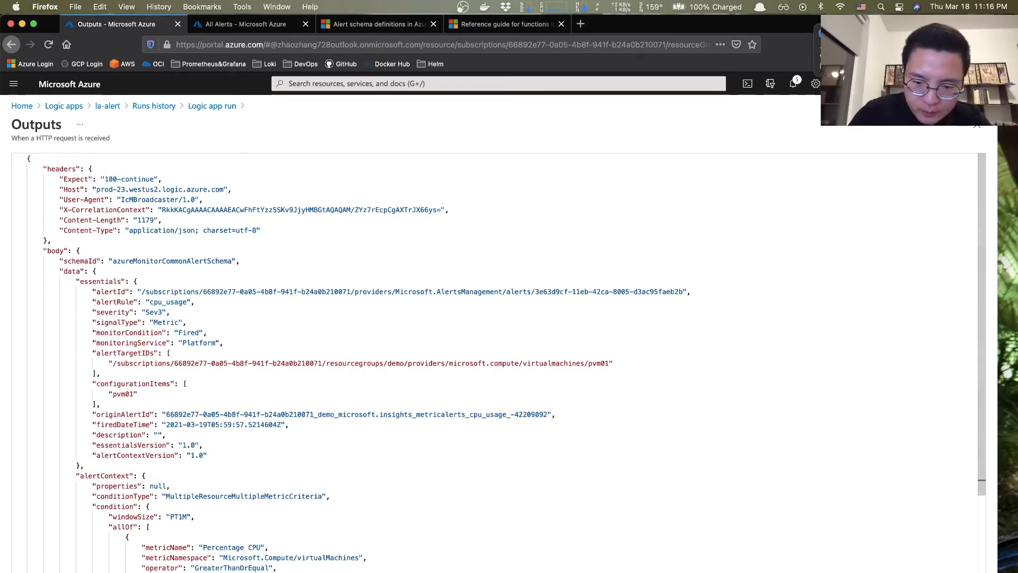
key("super+Tab")
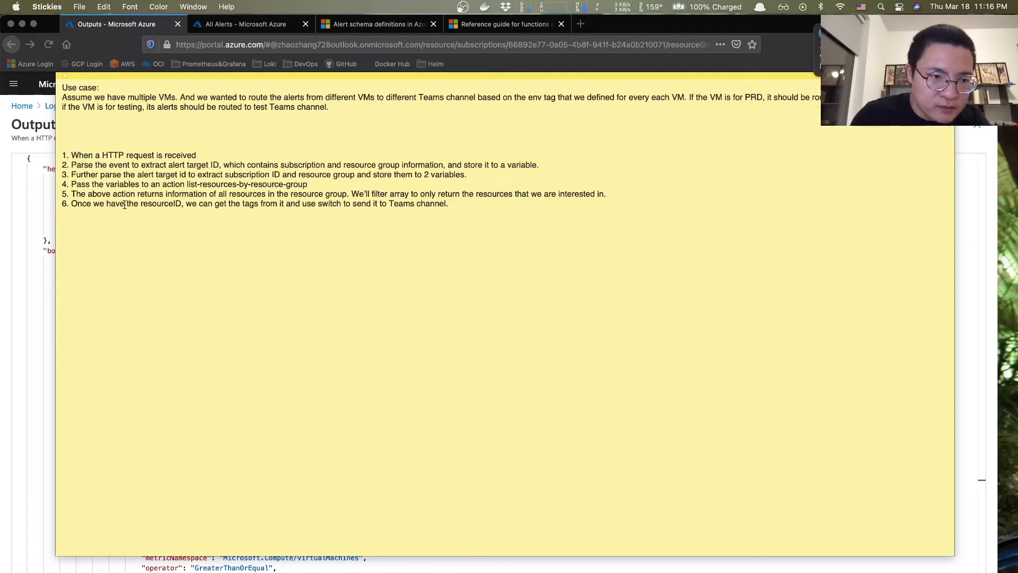
- Return to the run outputs and highlight the alertTargetIDs field
left_click(9, 294)
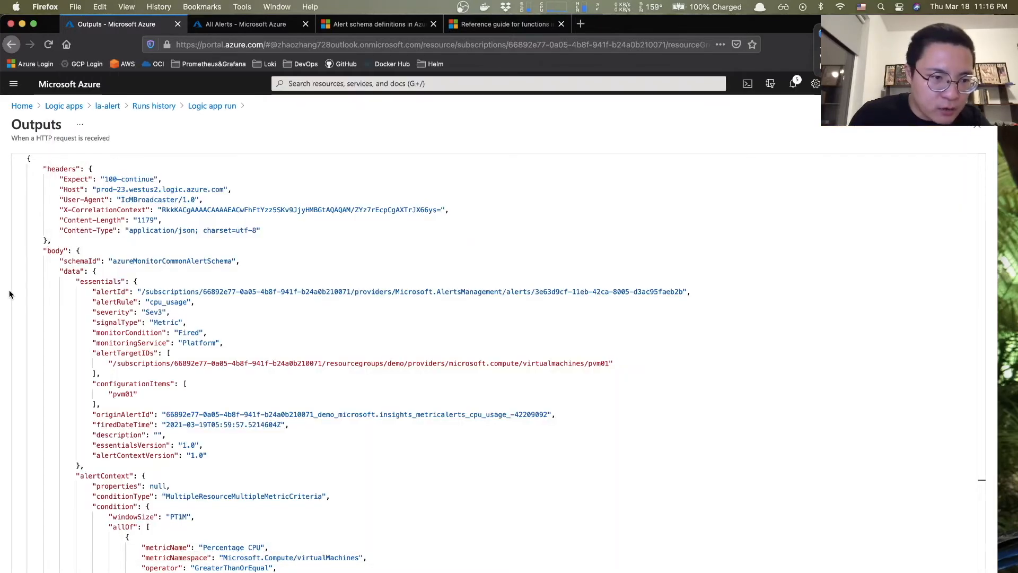
left_click_drag(43, 169, 158, 288)
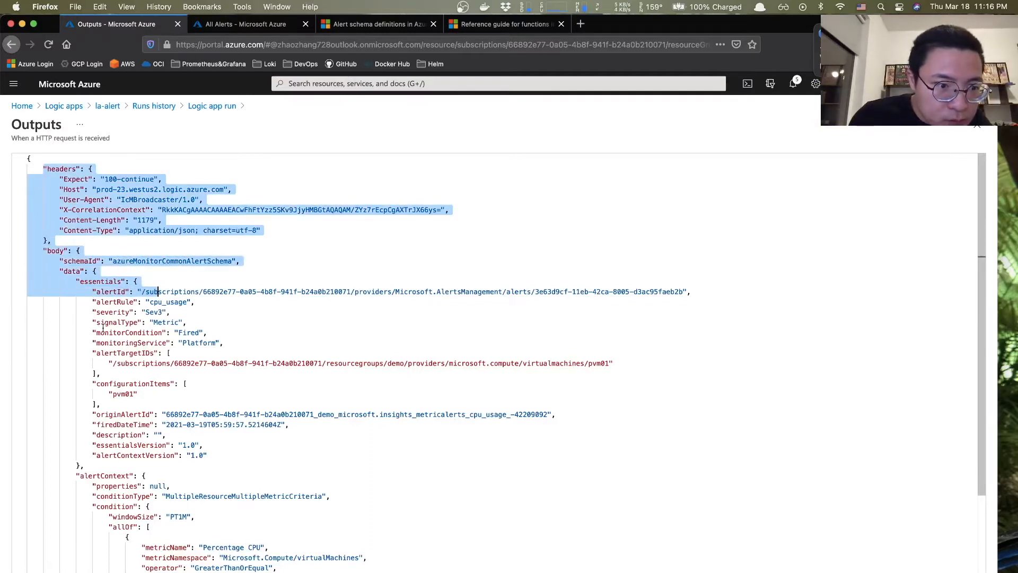
left_click(97, 292)
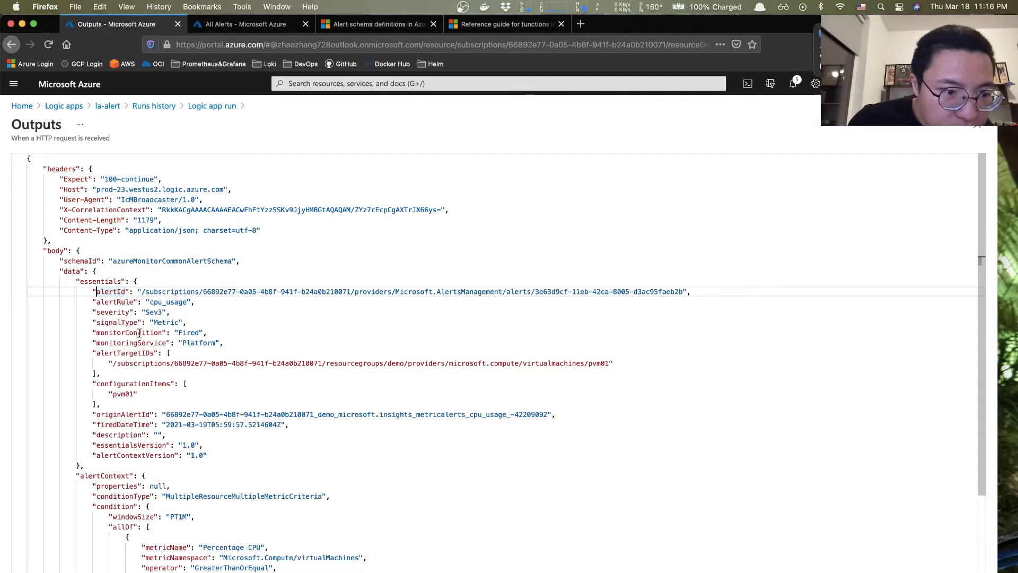
double_click(121, 353)
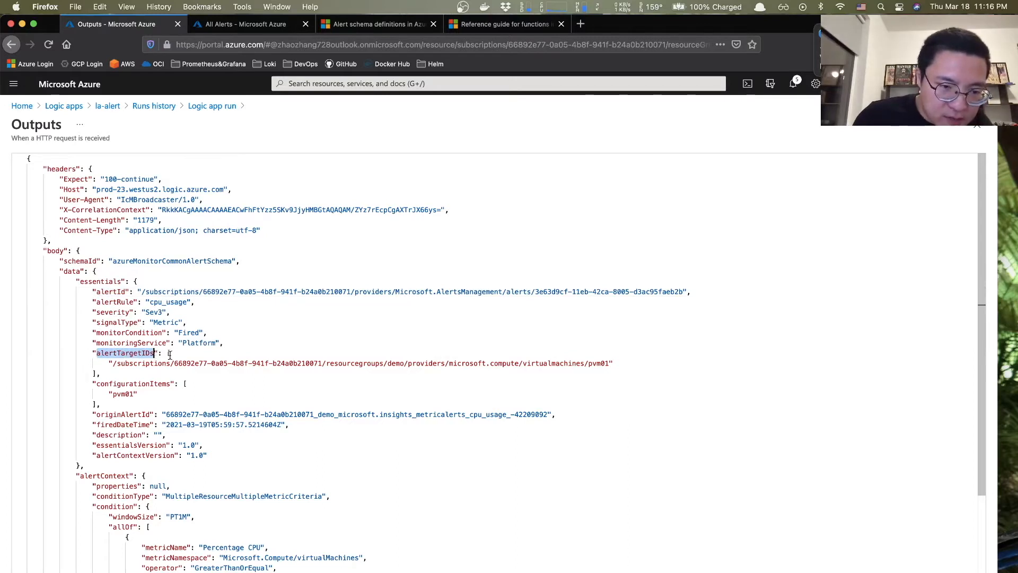
- Highlight the target resource path, its subscription ID and the demo resource group
left_click_drag(110, 363, 166, 365)
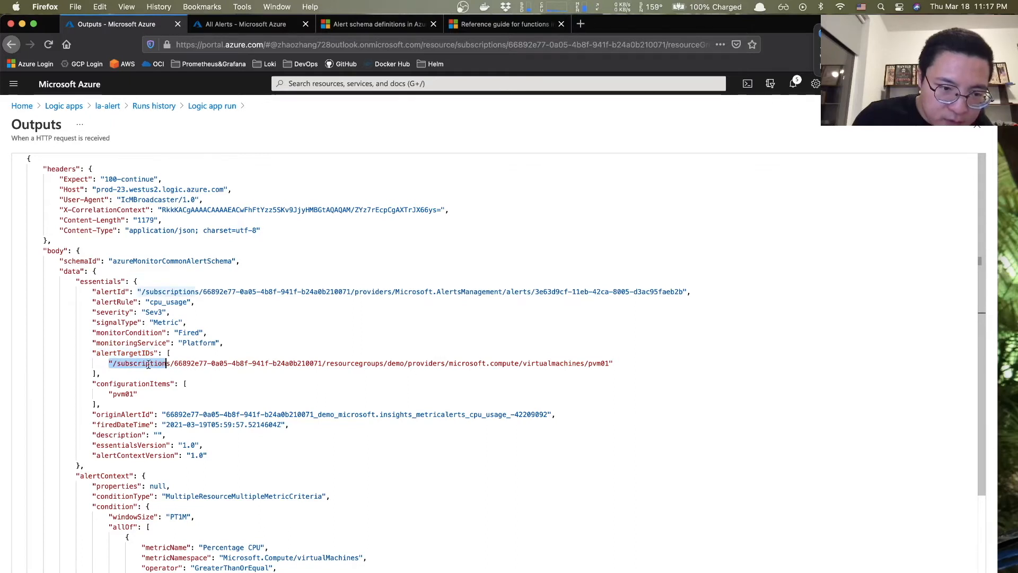
left_click(140, 370)
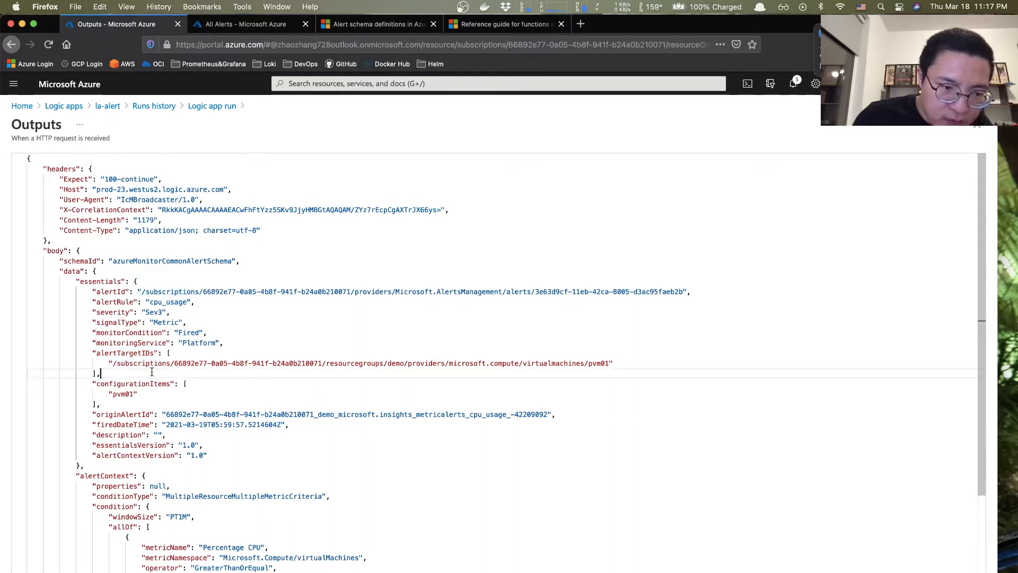
left_click_drag(113, 363, 393, 365)
left_click(239, 372)
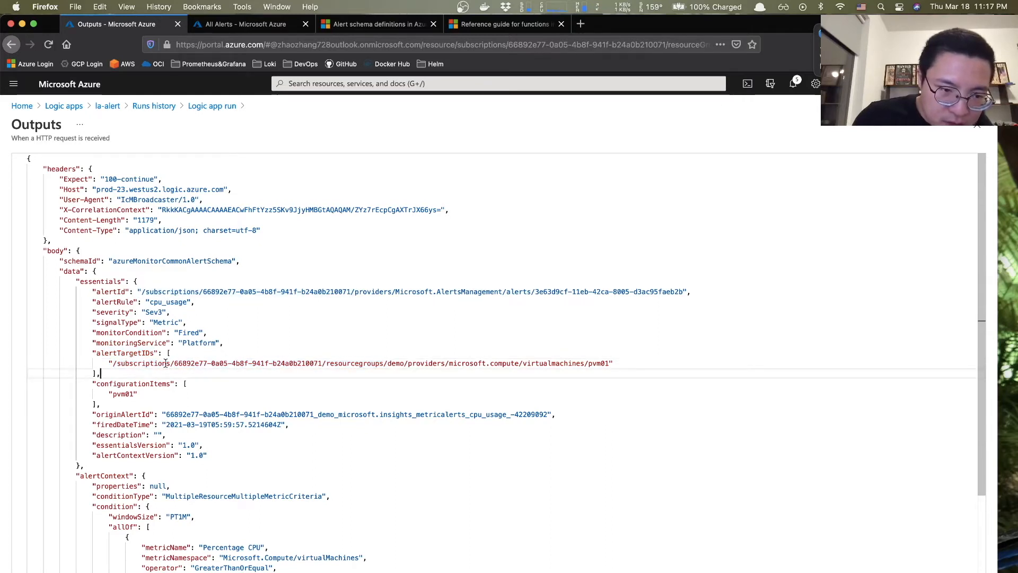
left_click_drag(175, 363, 322, 364)
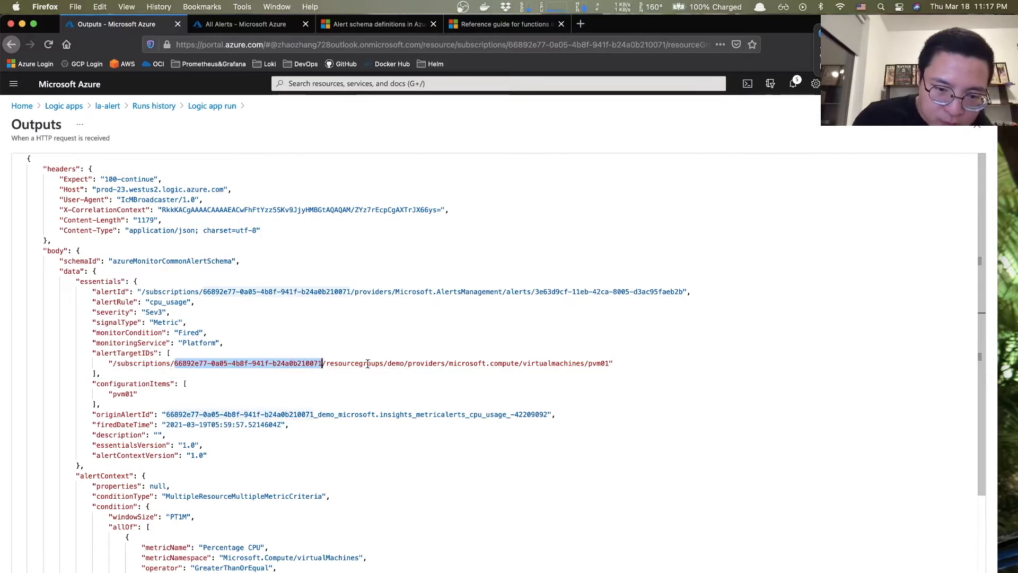
left_click_drag(388, 365, 404, 364)
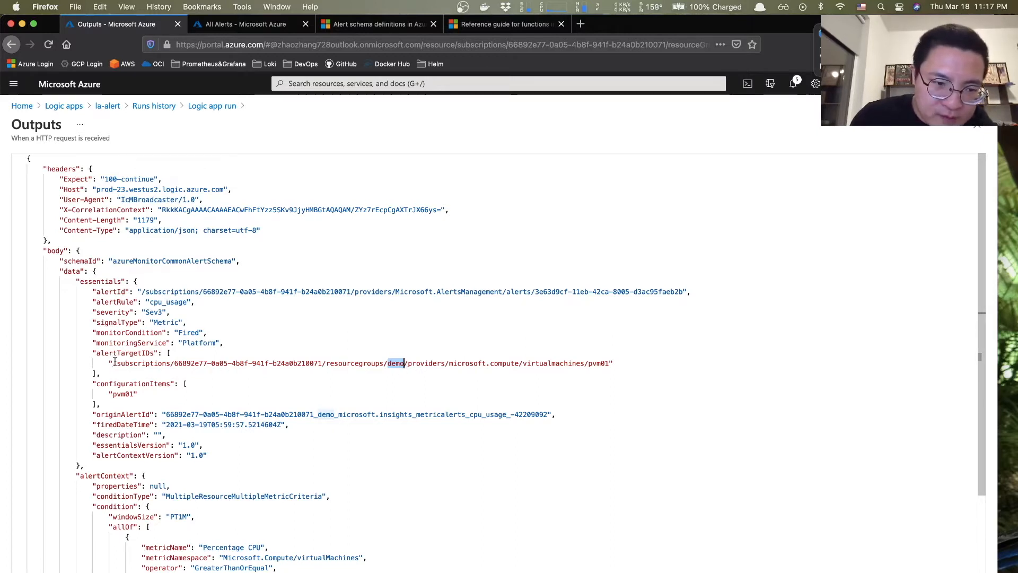
left_click_drag(113, 359, 613, 363)
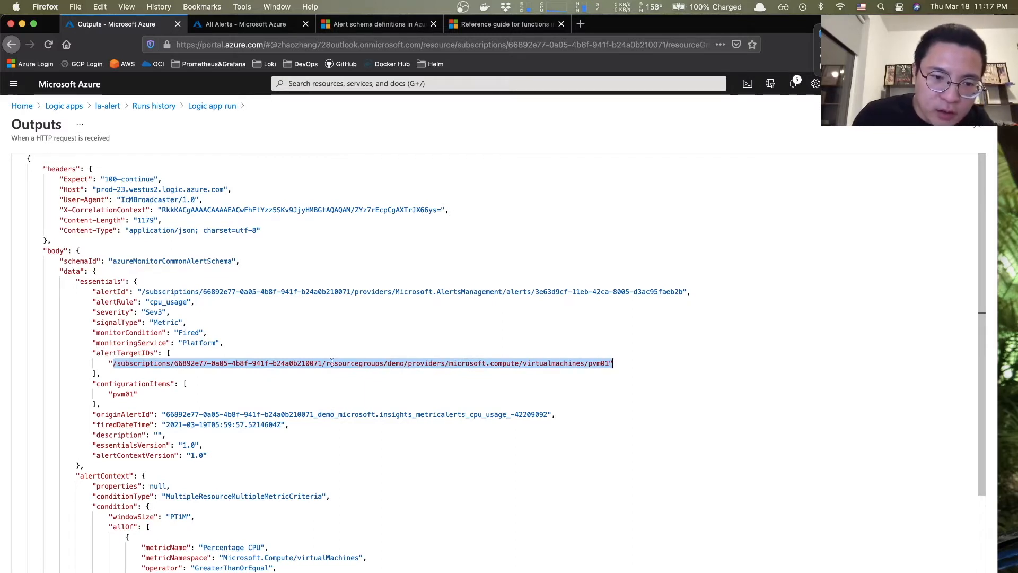
left_click_drag(176, 365, 323, 364)
left_click_drag(389, 364, 405, 362)
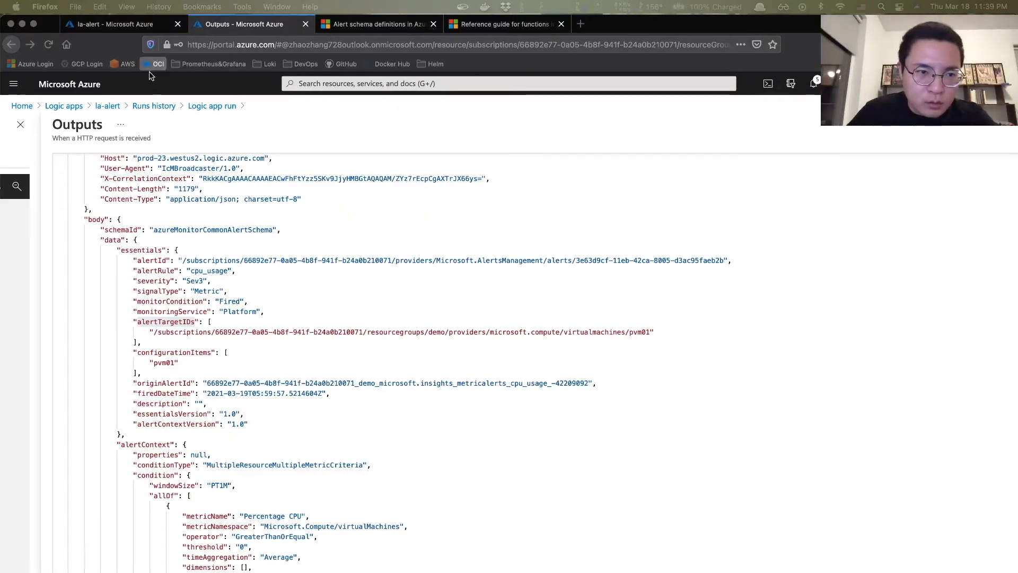
- Switch to the 'Reference guide for functions' tab at its implicit data type conversions section
left_click(227, 144)
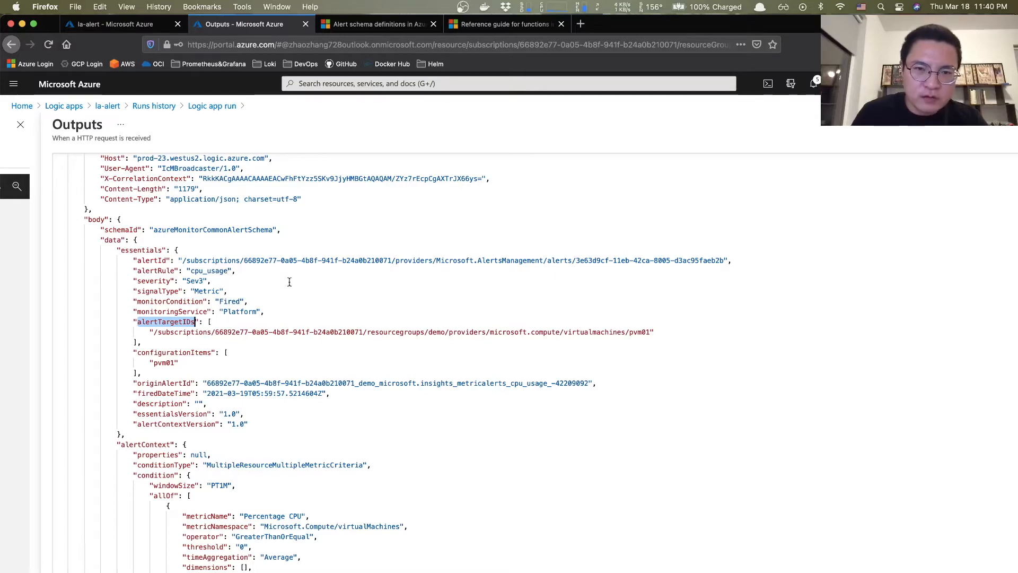
left_click(493, 24)
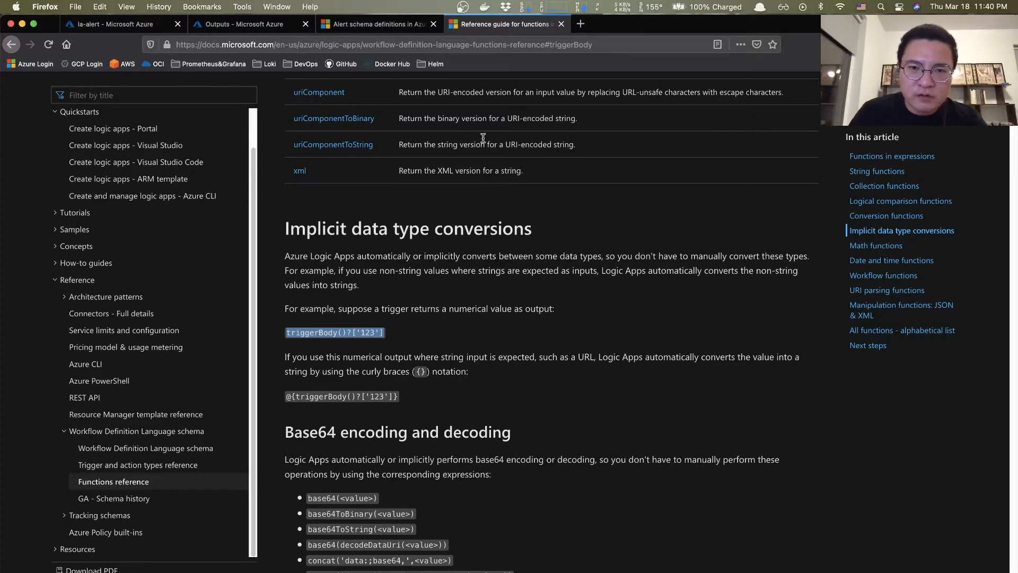
- Find triggerBody on the reference page and highlight the triggerBody()?['123'] example
left_click(600, 46)
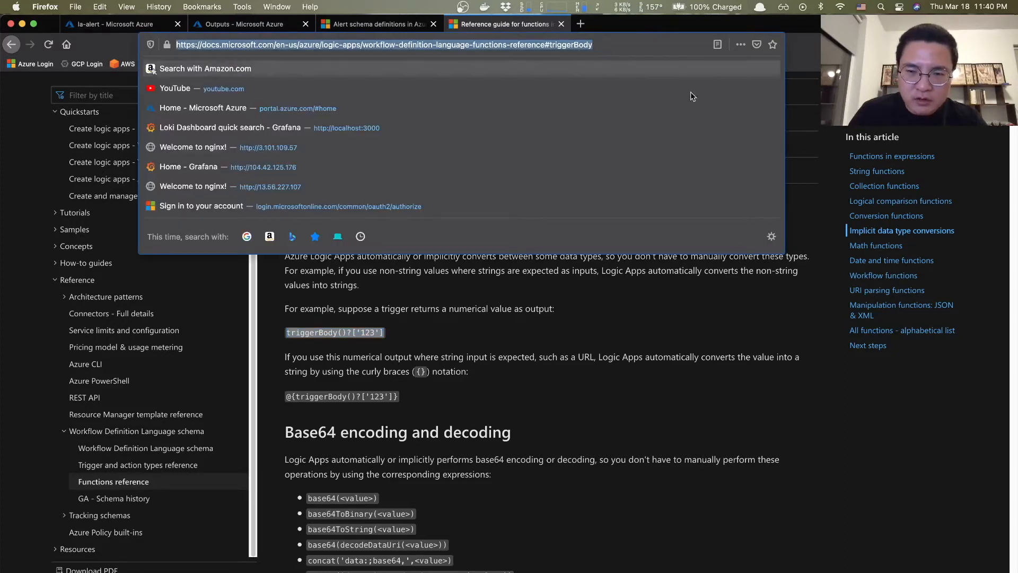
key("Escape")
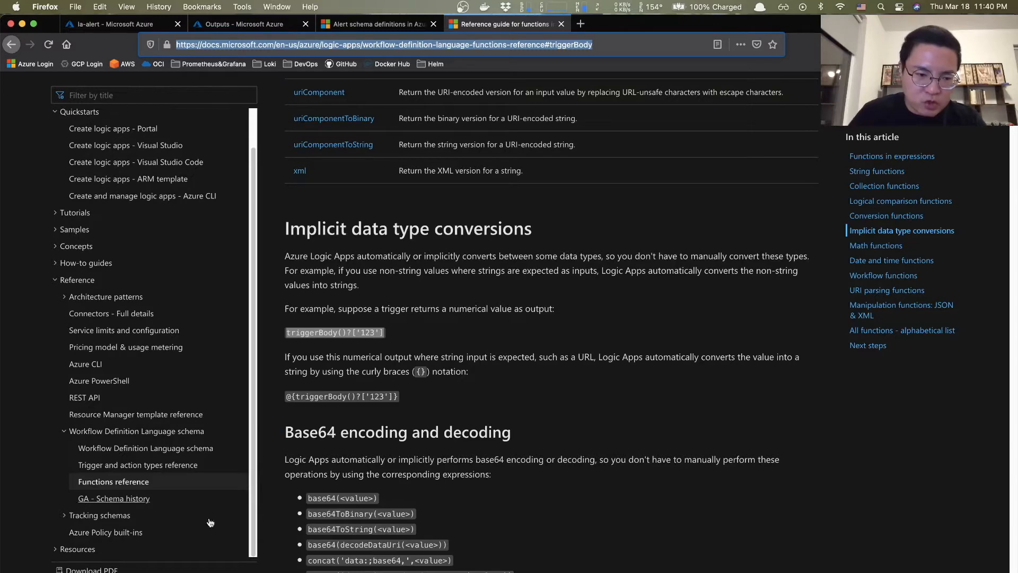
key("super+shift+g")
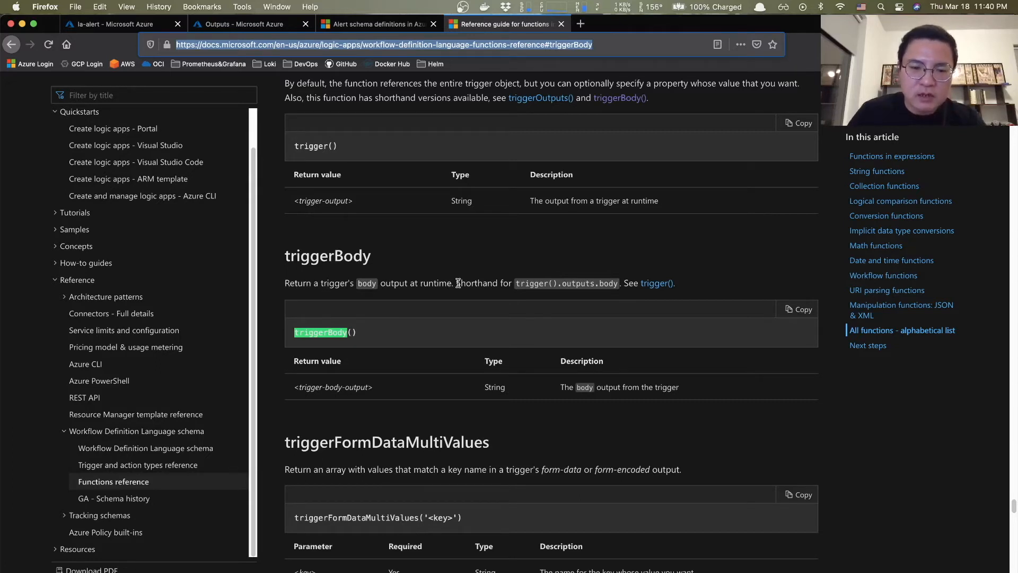
left_click(158, 572)
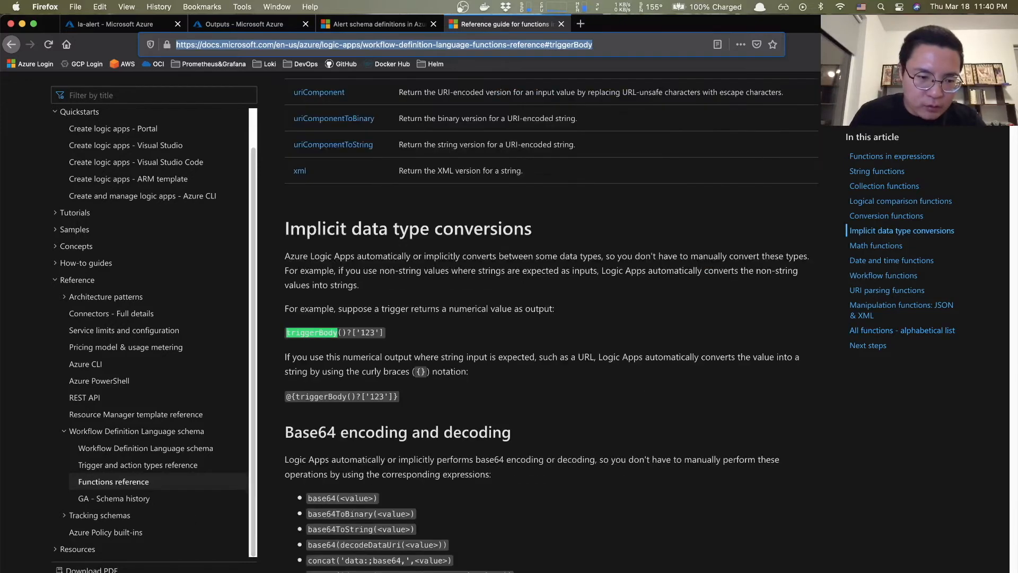
left_click_drag(287, 332, 403, 330)
left_click(351, 334)
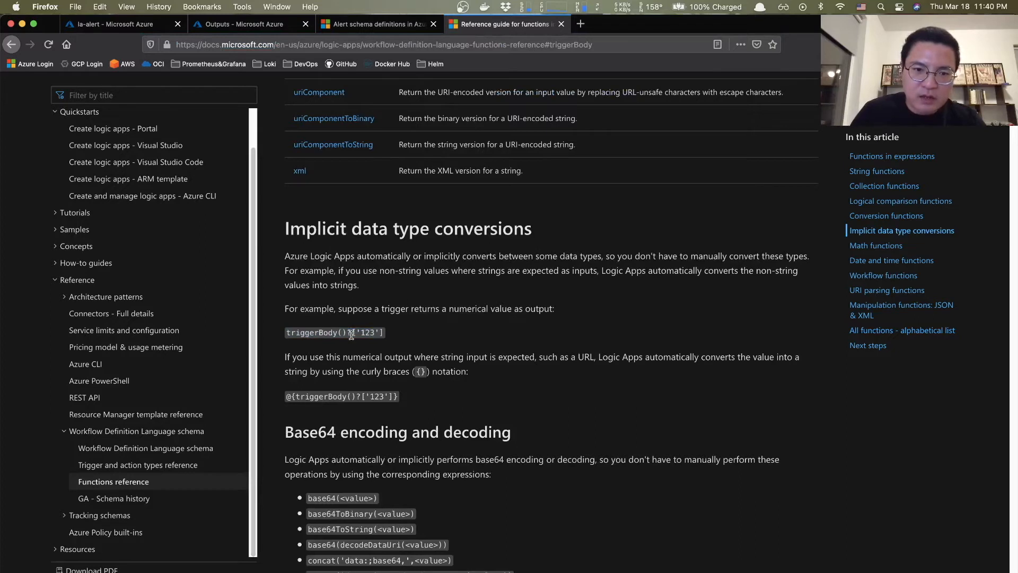
left_click(165, 92)
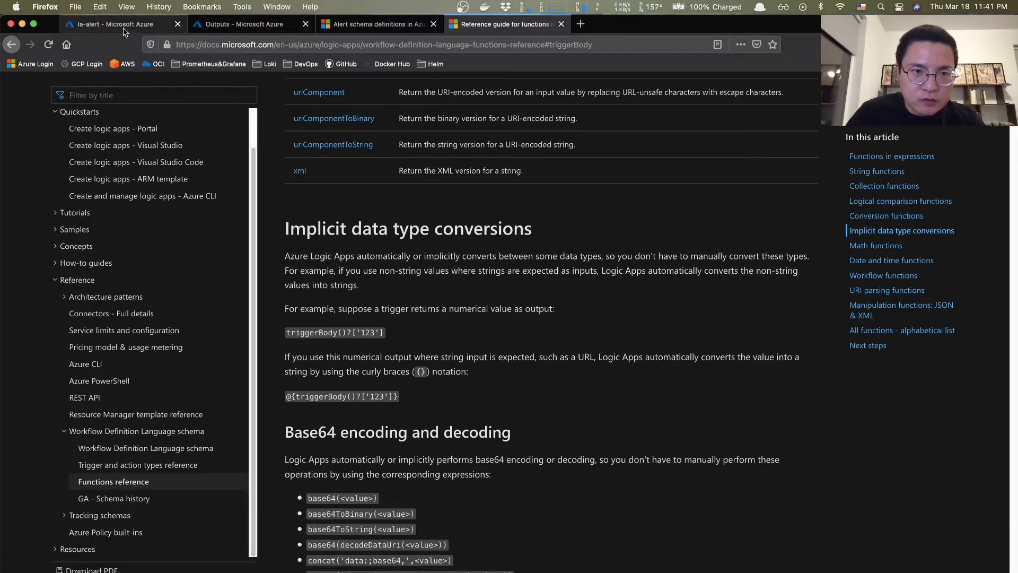
- Go back to the la-alert run's Outputs tab and click into the JSON
left_click(161, 29)
left_click(236, 25)
left_click(208, 353)
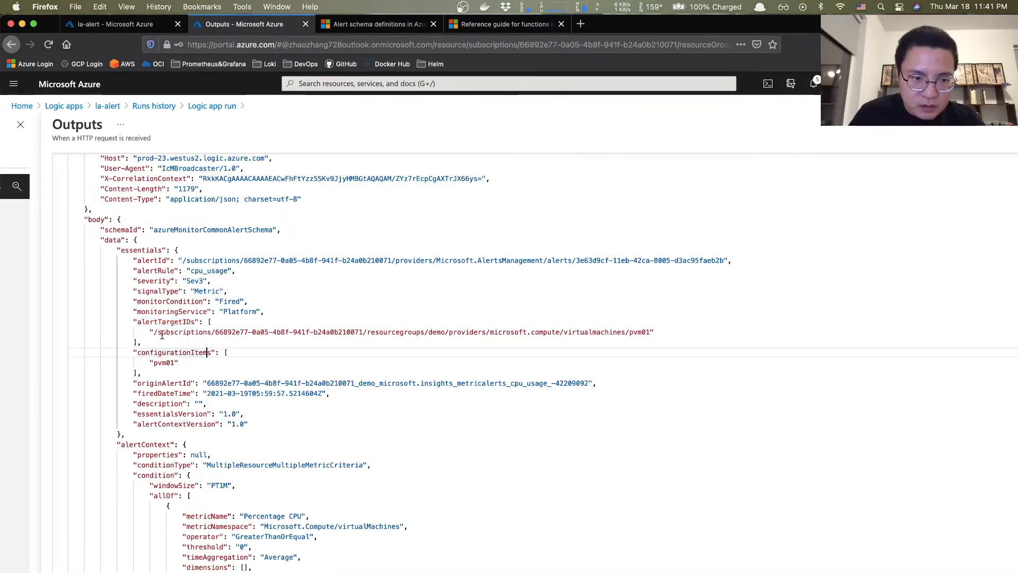
- Compare the alert's alertTargetIDs resource path with the triggerBody entry in the functions reference
left_click_drag(152, 332, 687, 326)
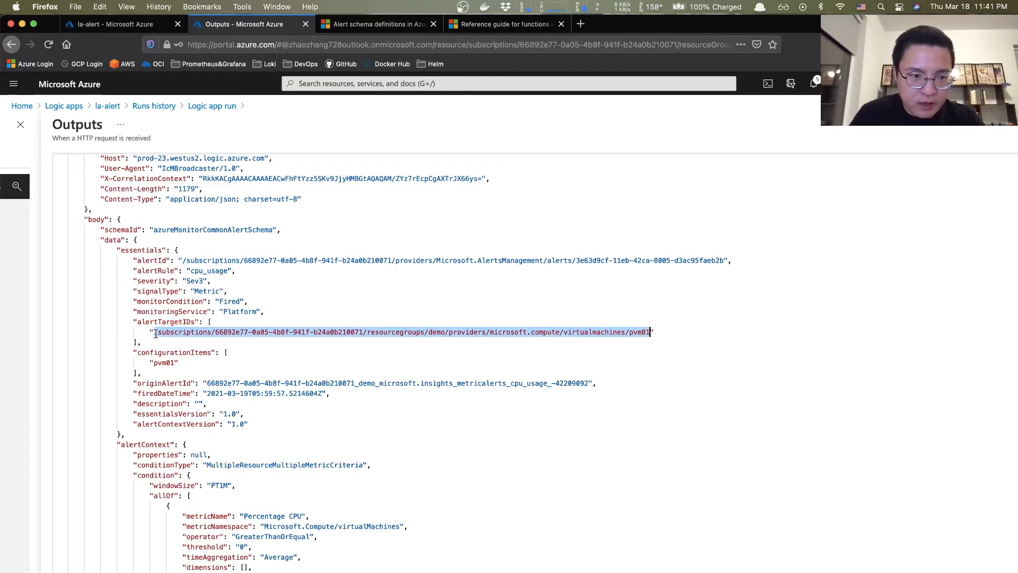
left_click_drag(158, 333, 654, 333)
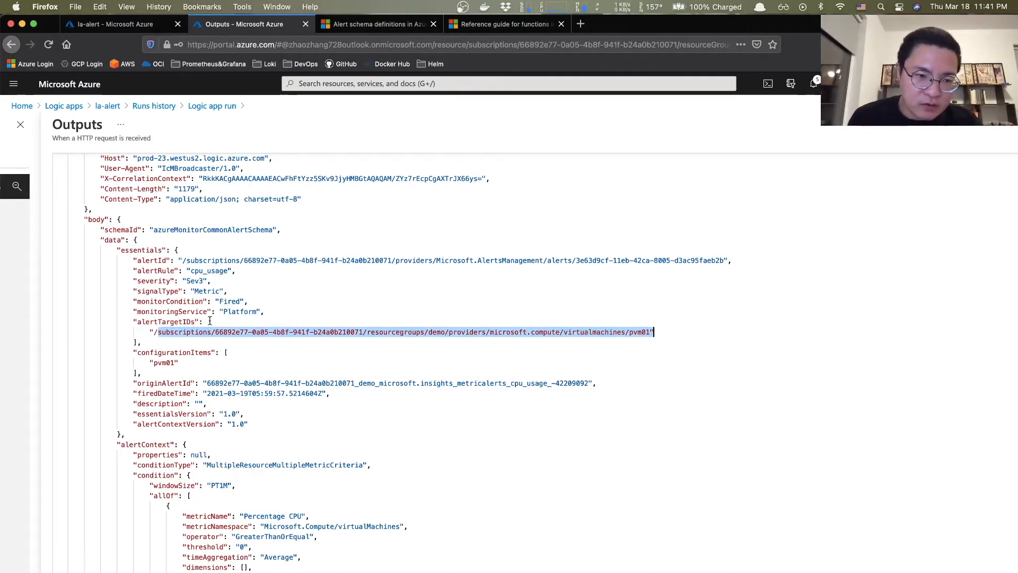
left_click(517, 24)
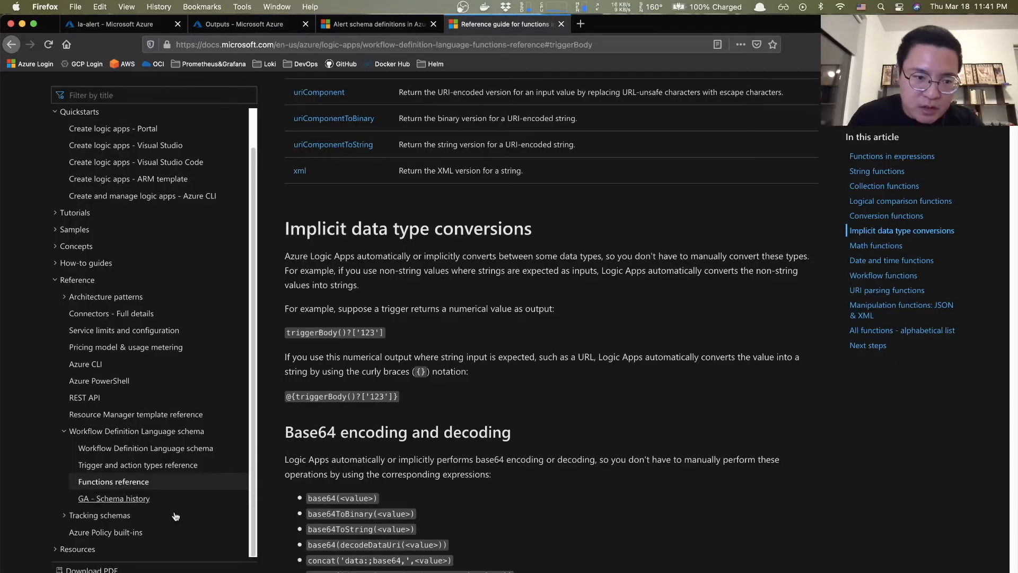
key("super+g")
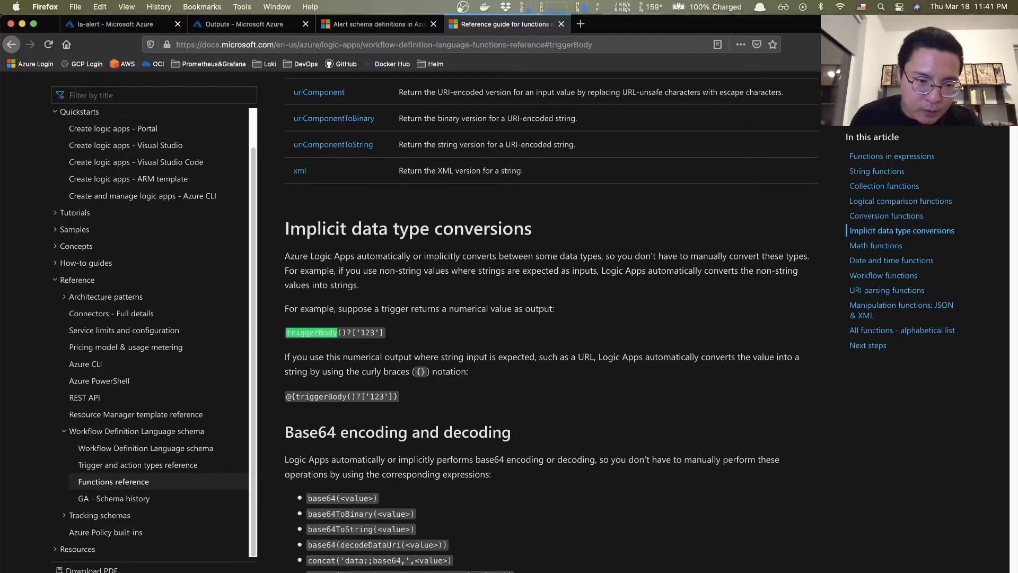
key("shift+super+g")
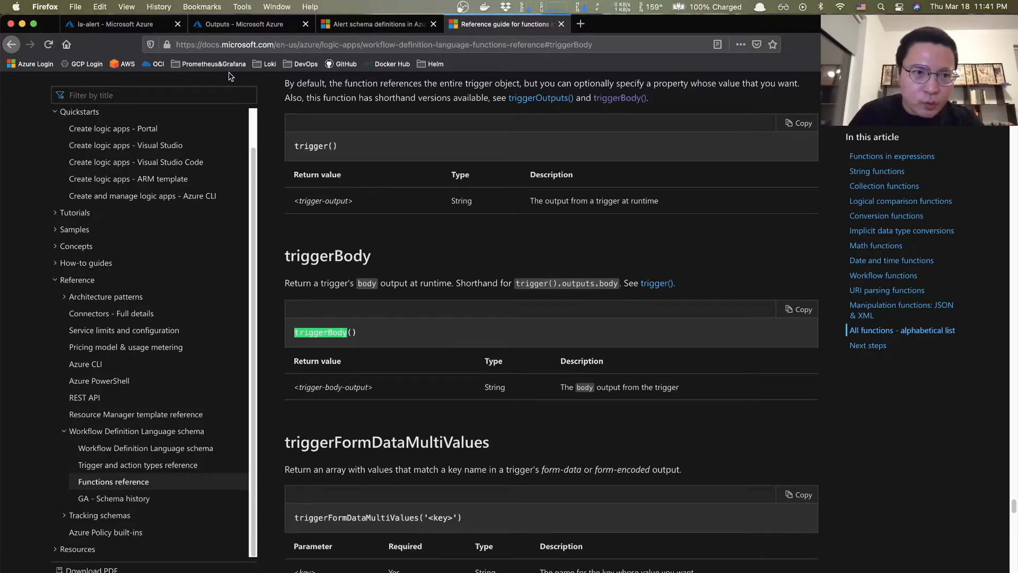
- Go back to the run's trigger outputs, clear the path selection, and bring up the la-alert designer
left_click(231, 24)
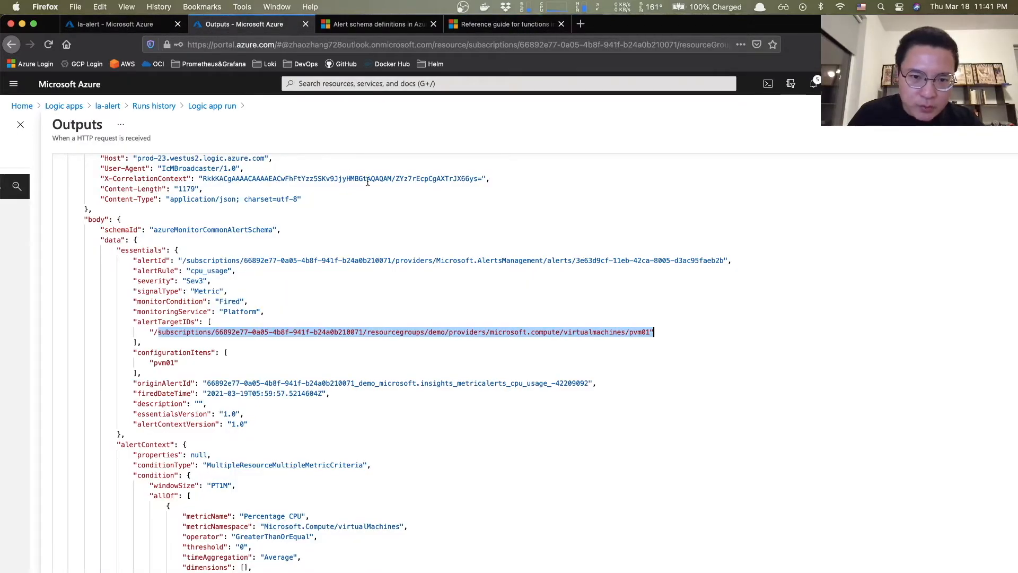
left_click(421, 352)
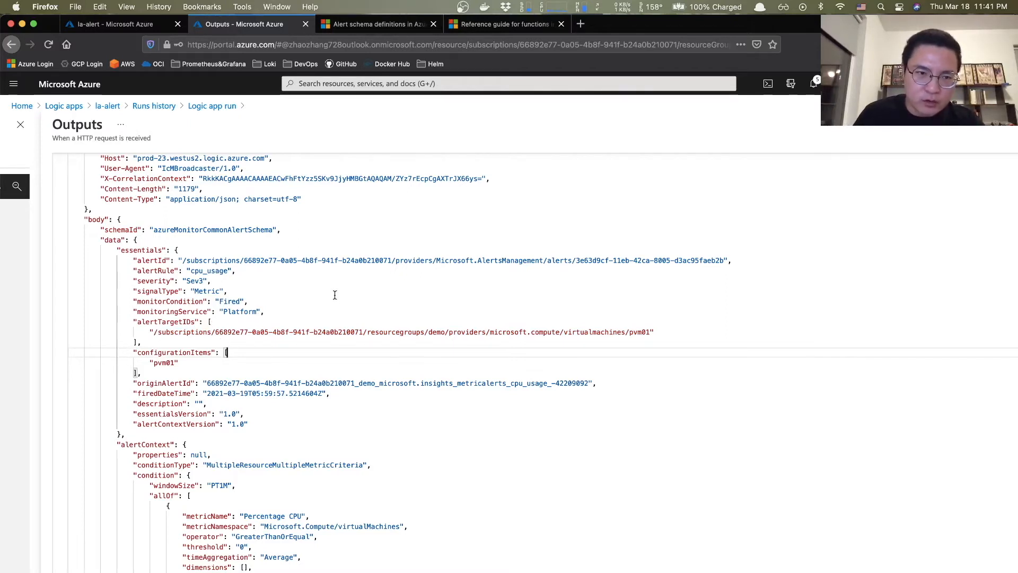
left_click(140, 26)
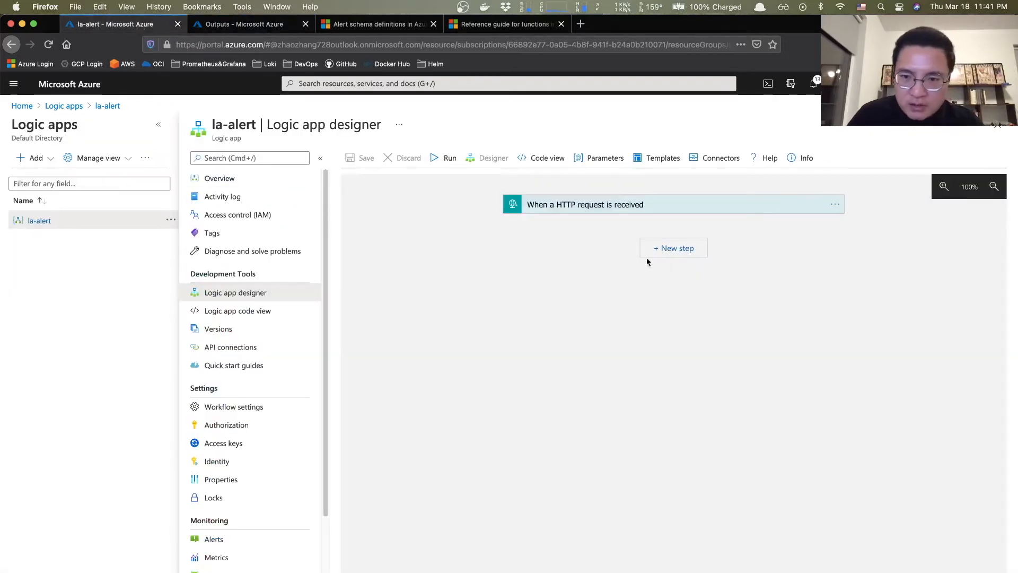
- Add a Variables 'Initialize variable' action right below the HTTP request trigger
left_click(662, 249)
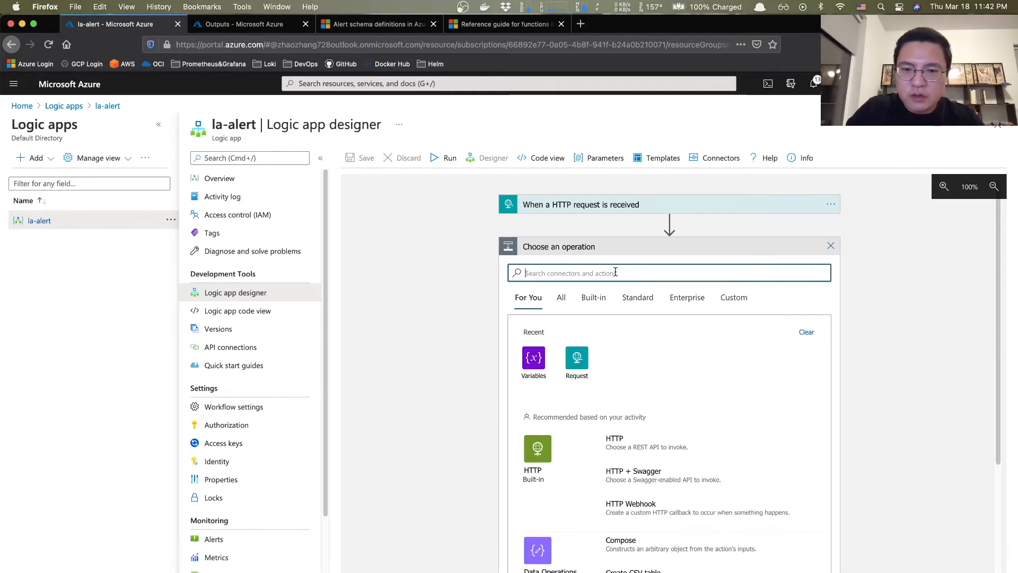
type("vari")
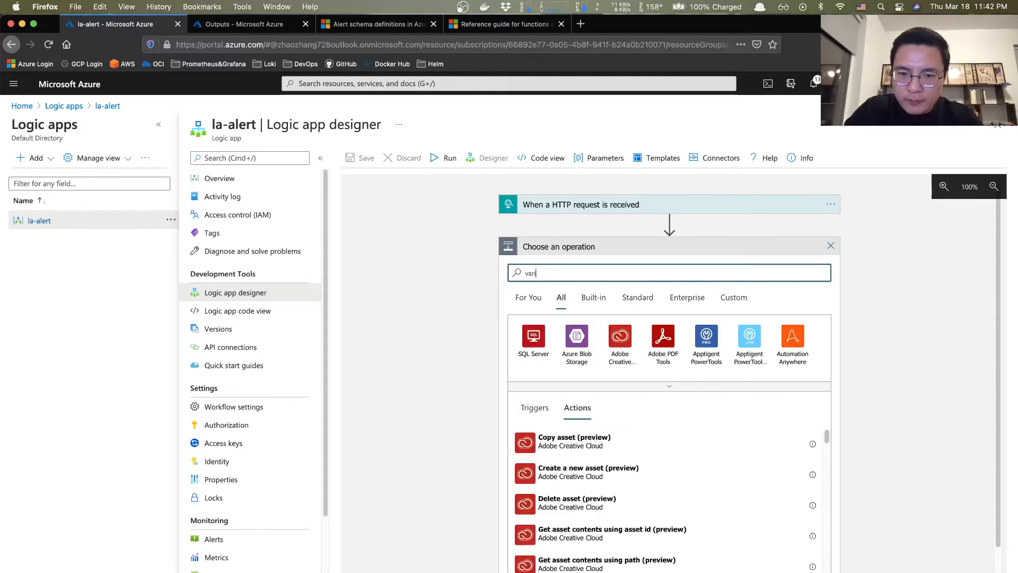
type("able")
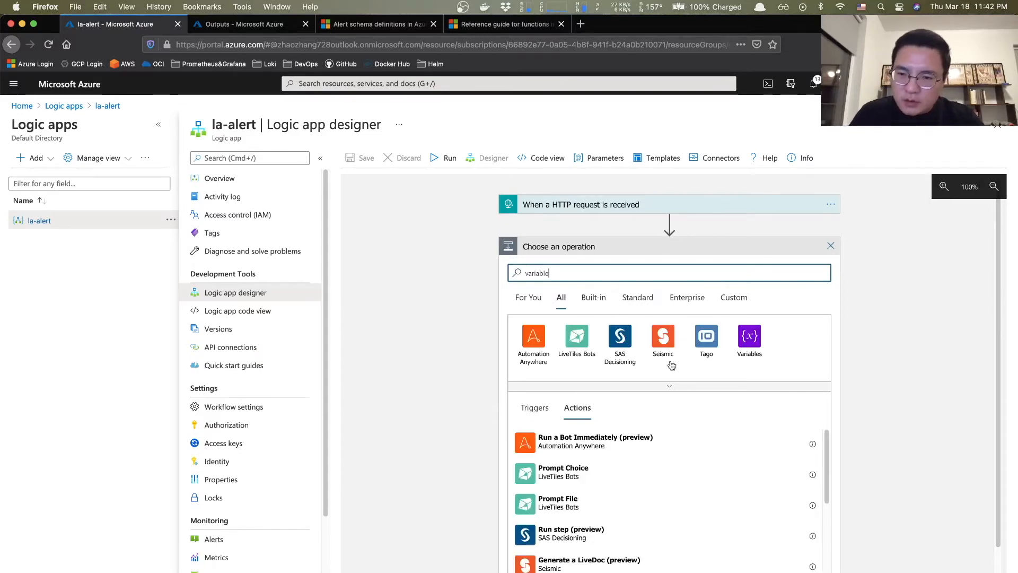
left_click(750, 339)
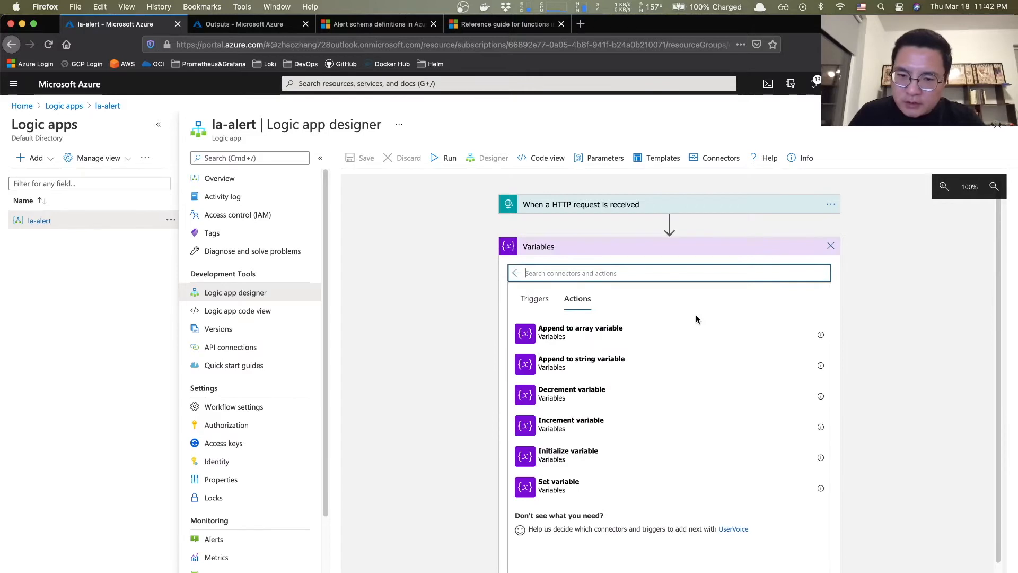
left_click(576, 459)
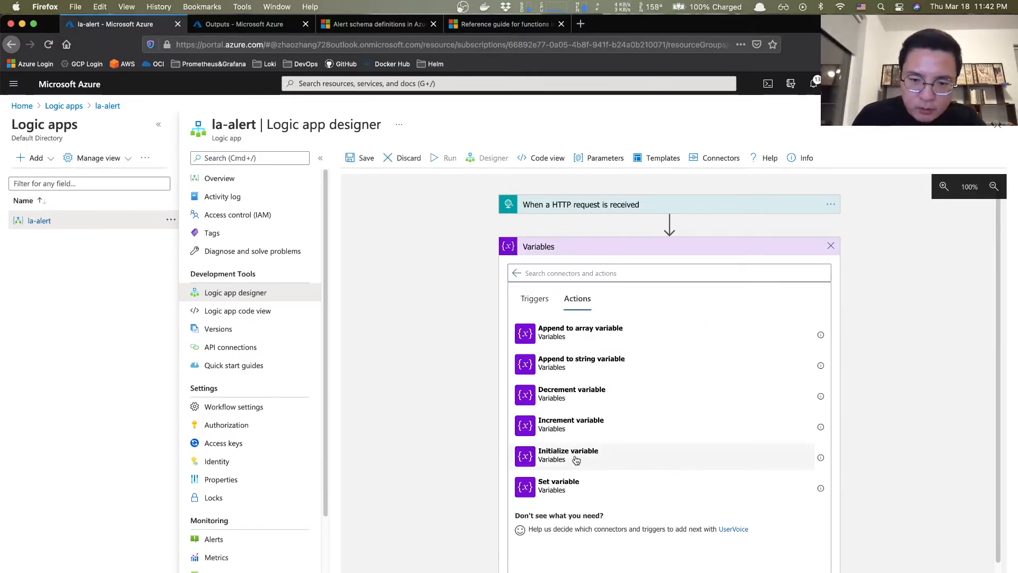
left_click(602, 269)
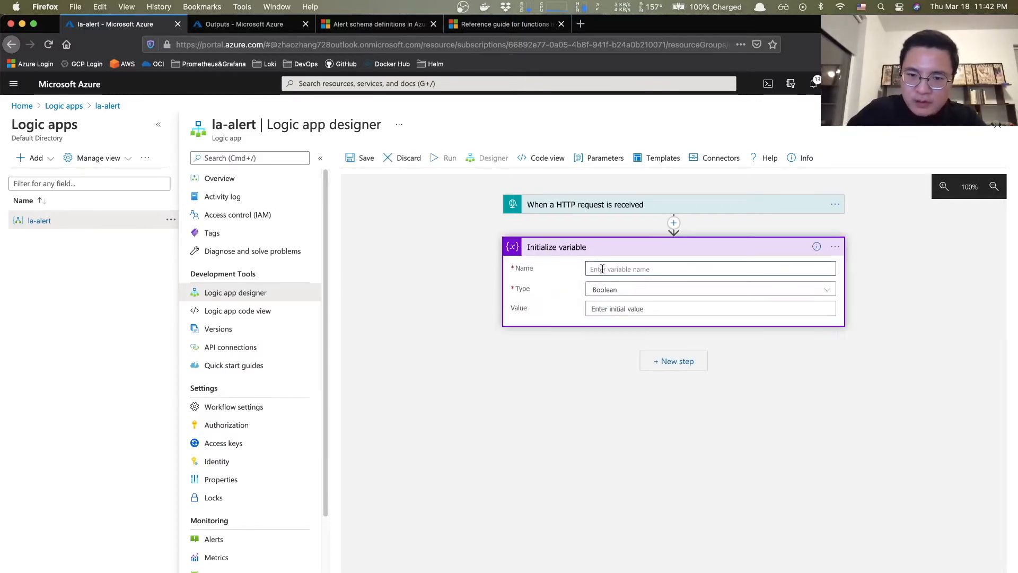
- Name the new variable targetId and set its type to String
type("t")
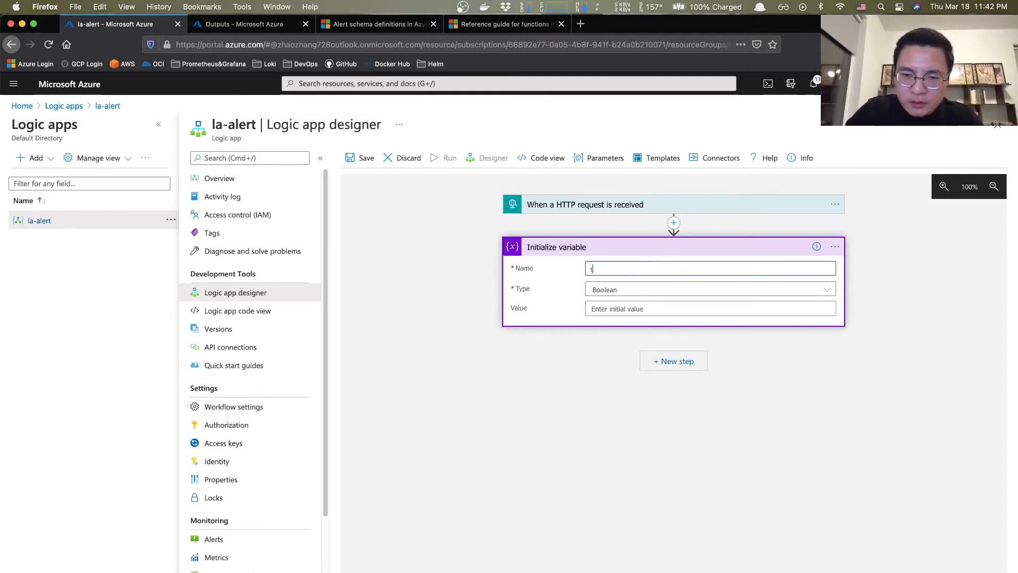
type("arg")
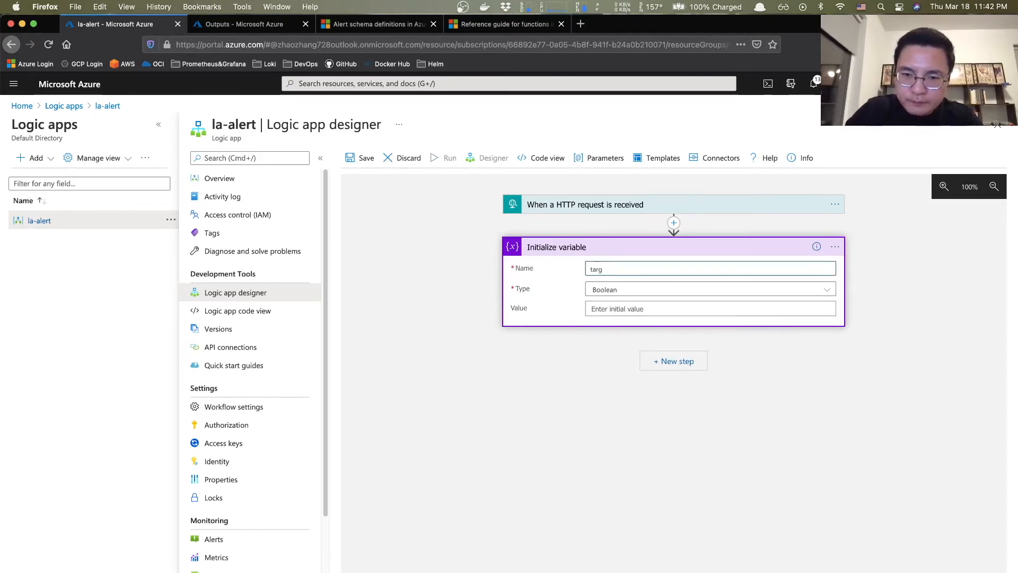
type("etId")
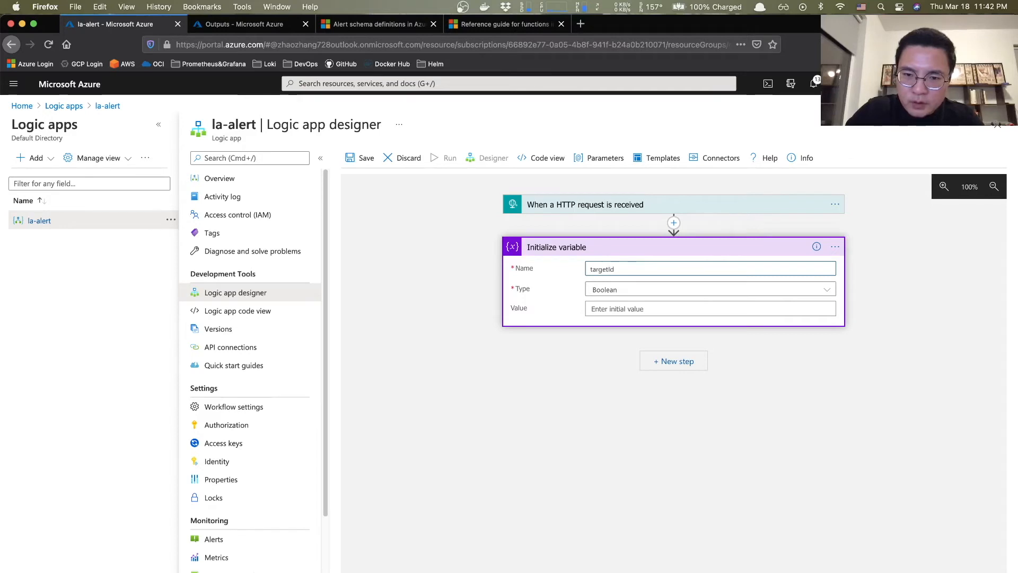
left_click(612, 291)
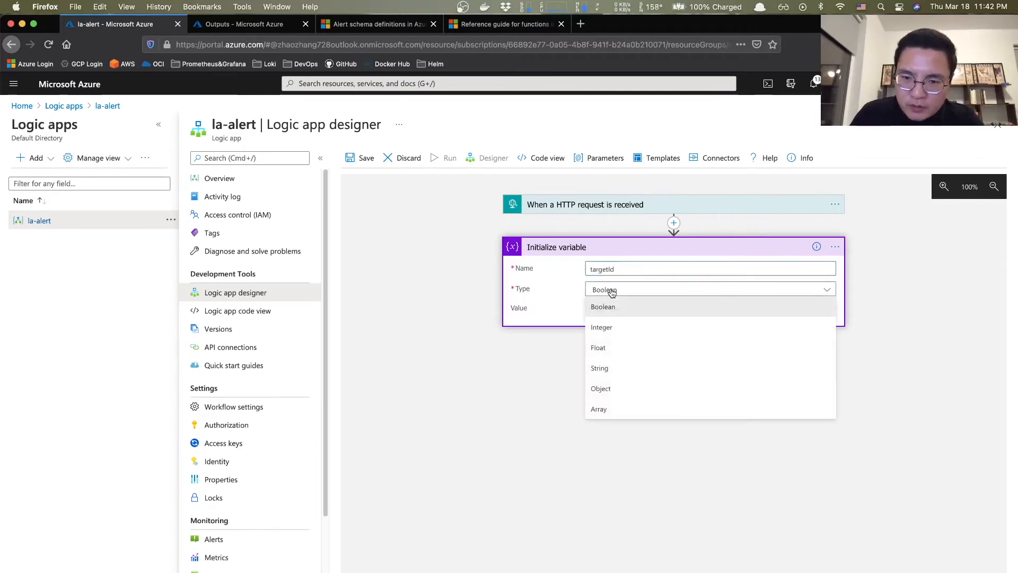
left_click(605, 368)
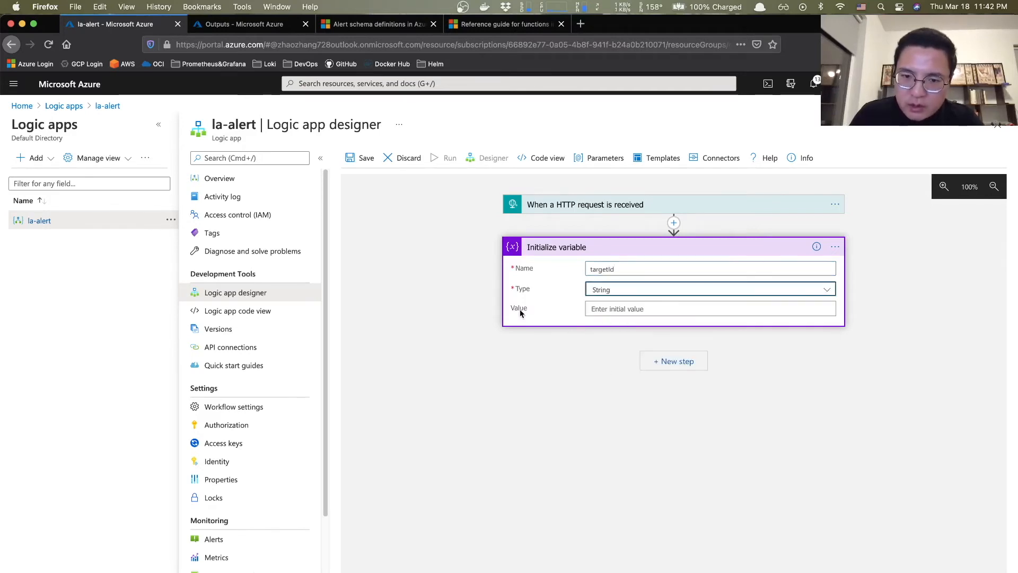
- Paste toLower(triggerBody()?['data']?['essentials']?['alertTargetIDs'][0]) as the Value expression
left_click(603, 308)
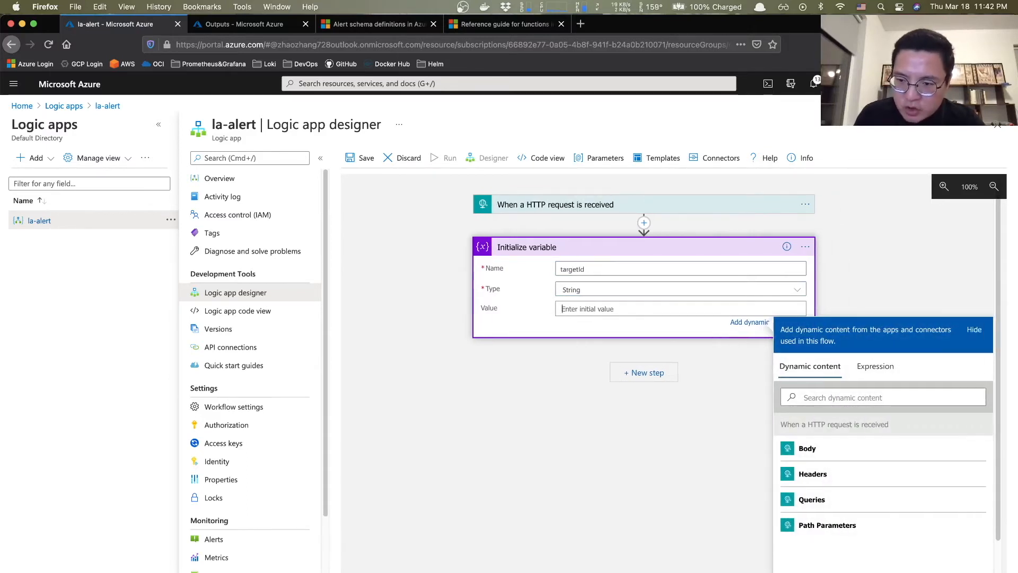
left_click(875, 367)
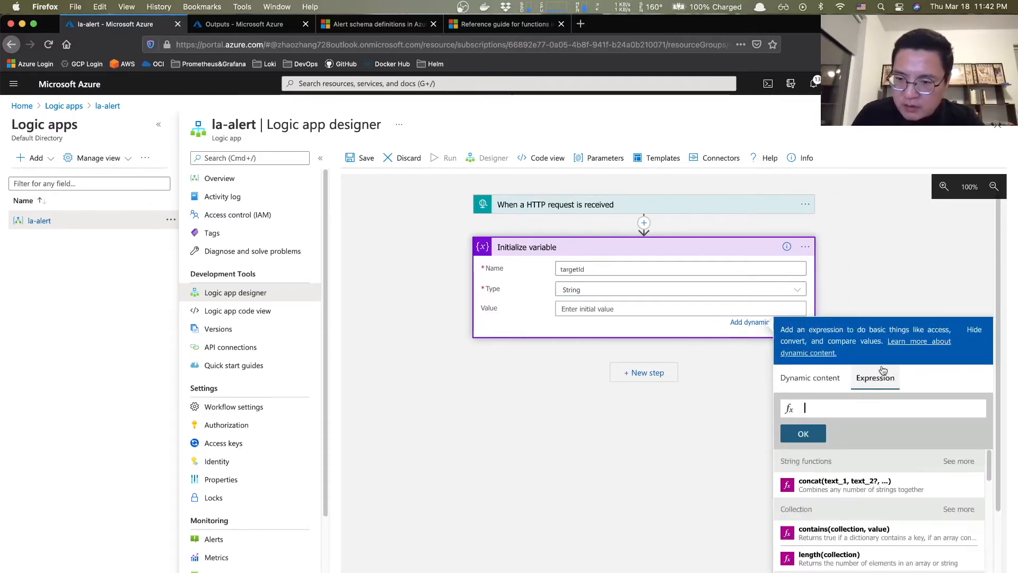
left_click(844, 408)
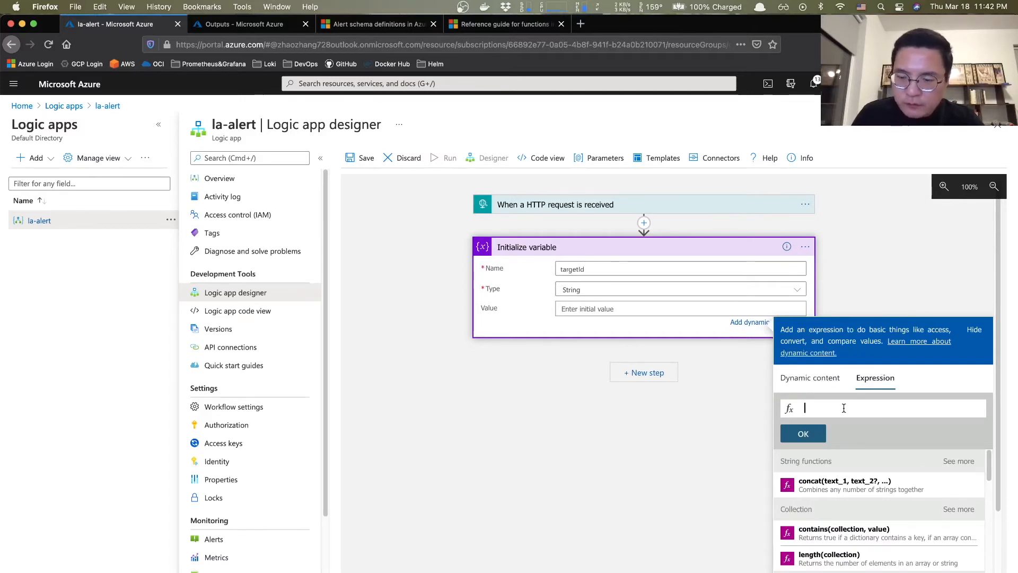
key("super+v")
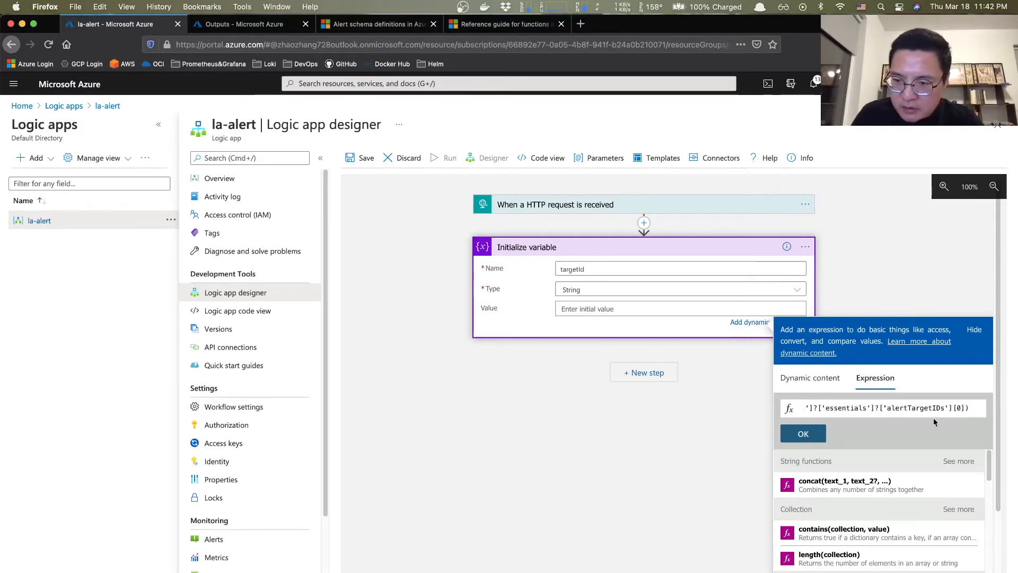
key("super+a")
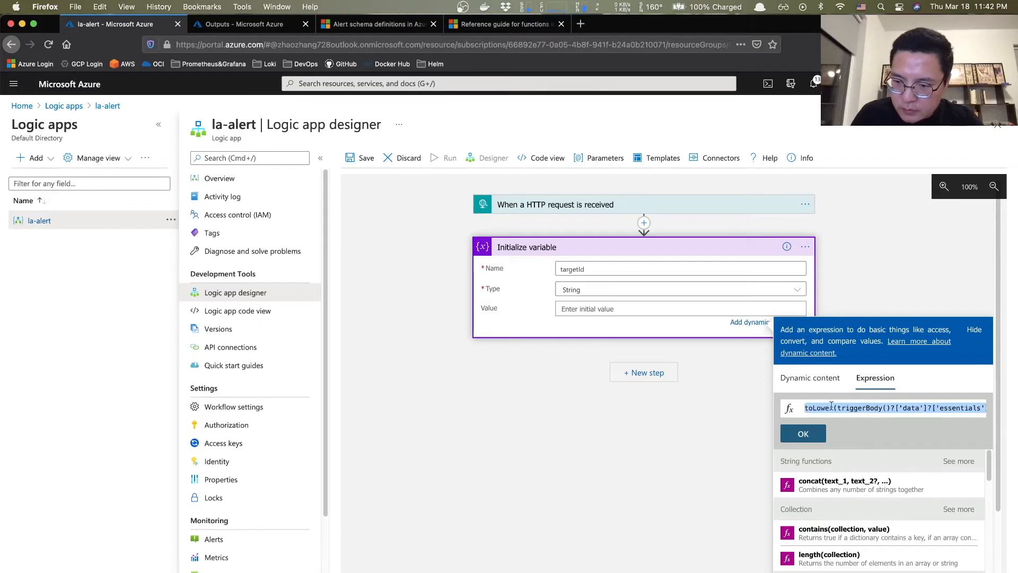
left_click(885, 408)
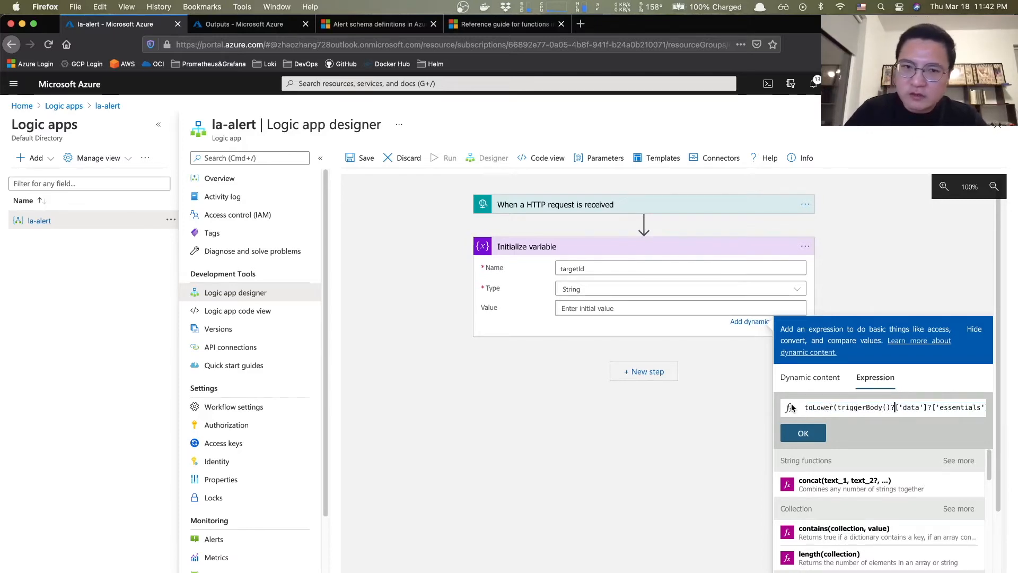
- Compare the run output's alertTargetIDs path with the triggerBody data path in the expression
left_click(244, 27)
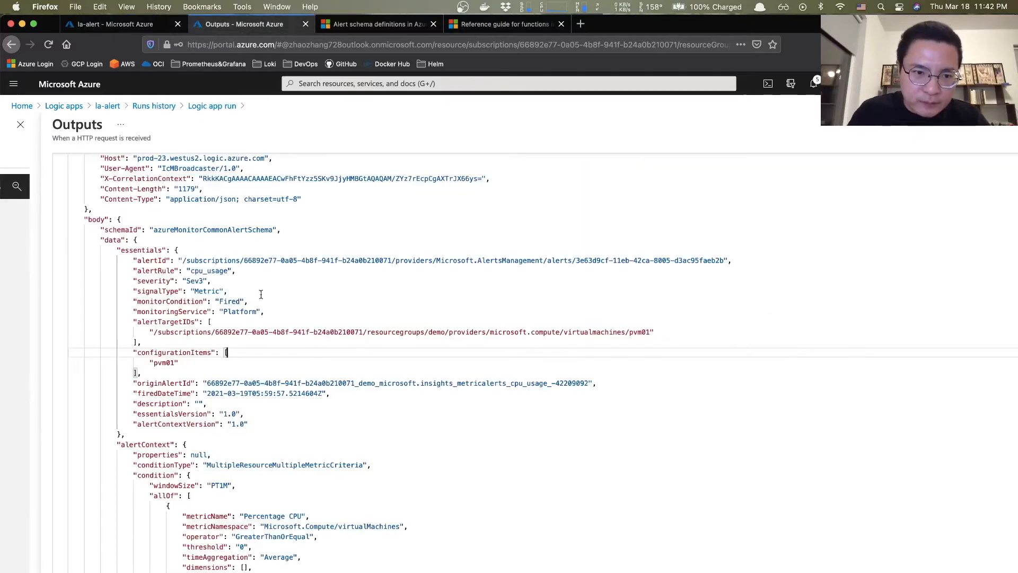
left_click_drag(154, 332, 523, 332)
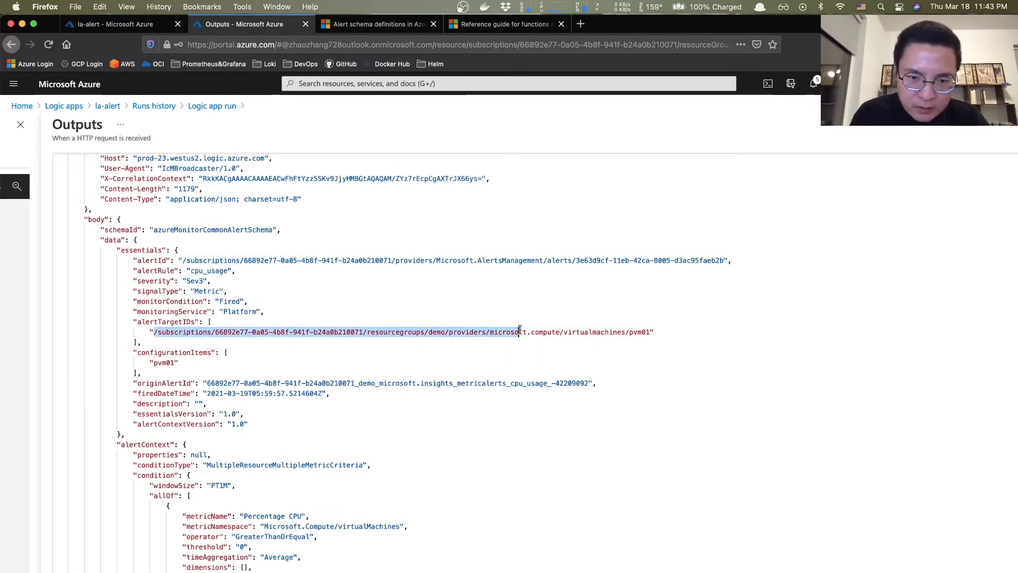
left_click(542, 333)
left_click_drag(658, 332, 148, 330)
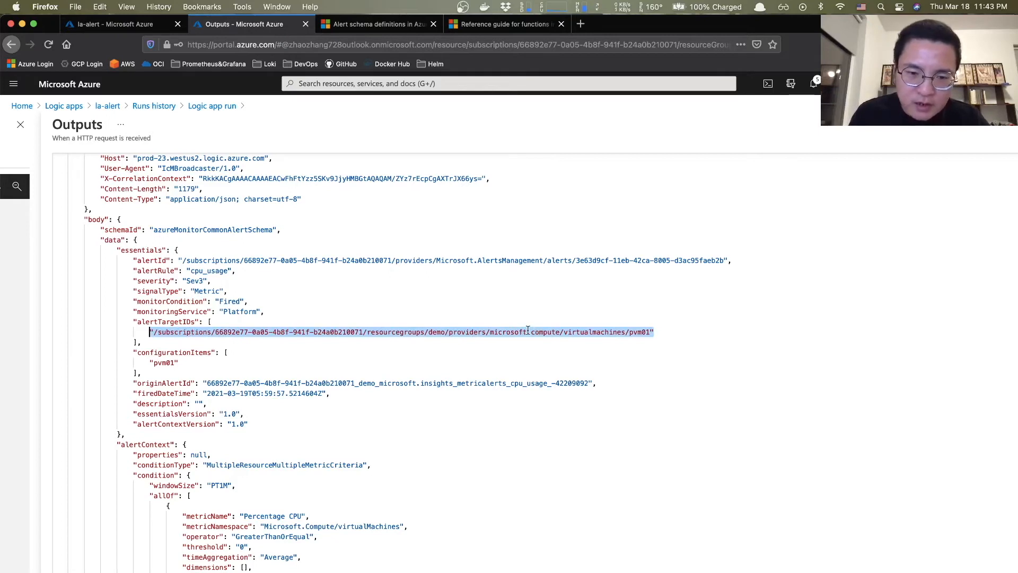
left_click(458, 332)
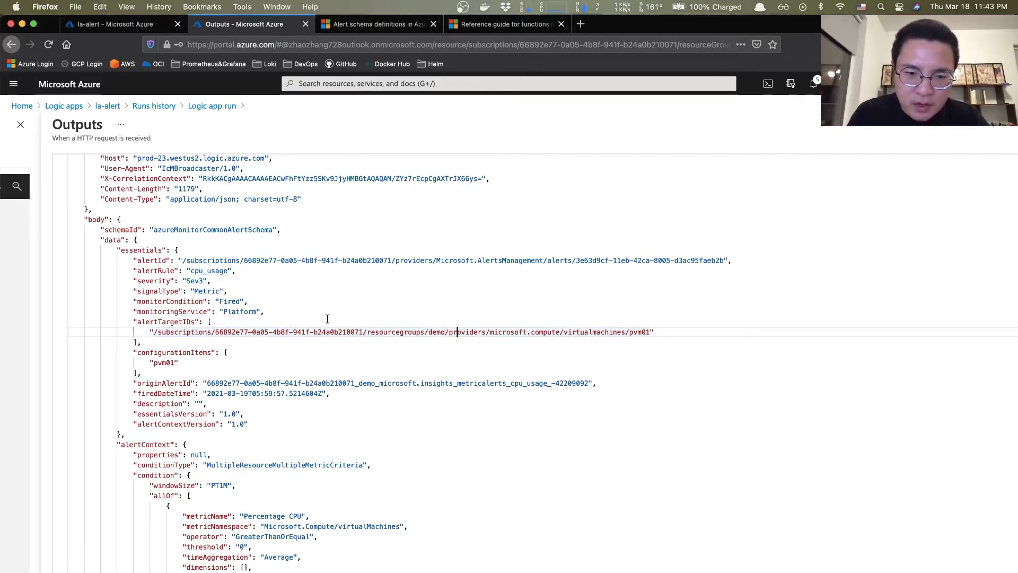
left_click(114, 26)
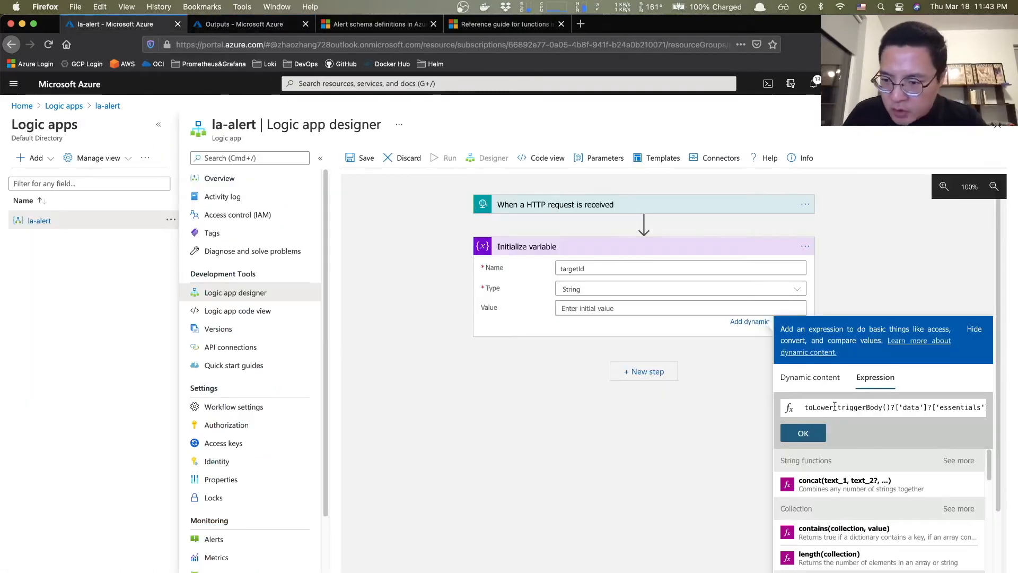
left_click_drag(838, 407, 912, 408)
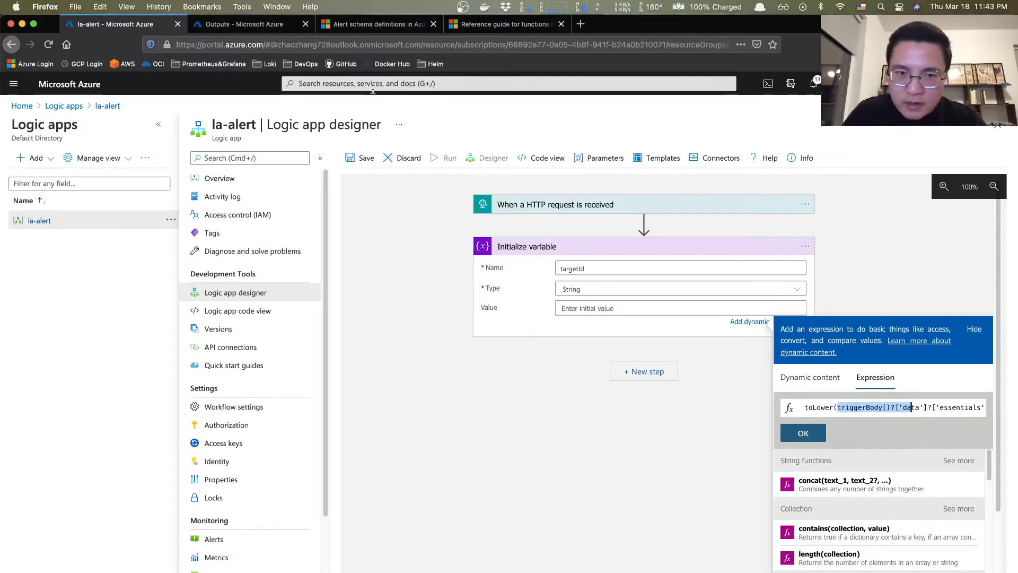
- Trace body > data > essentials > alertTargetIDs in the JSON output, then return to the expression
left_click(239, 23)
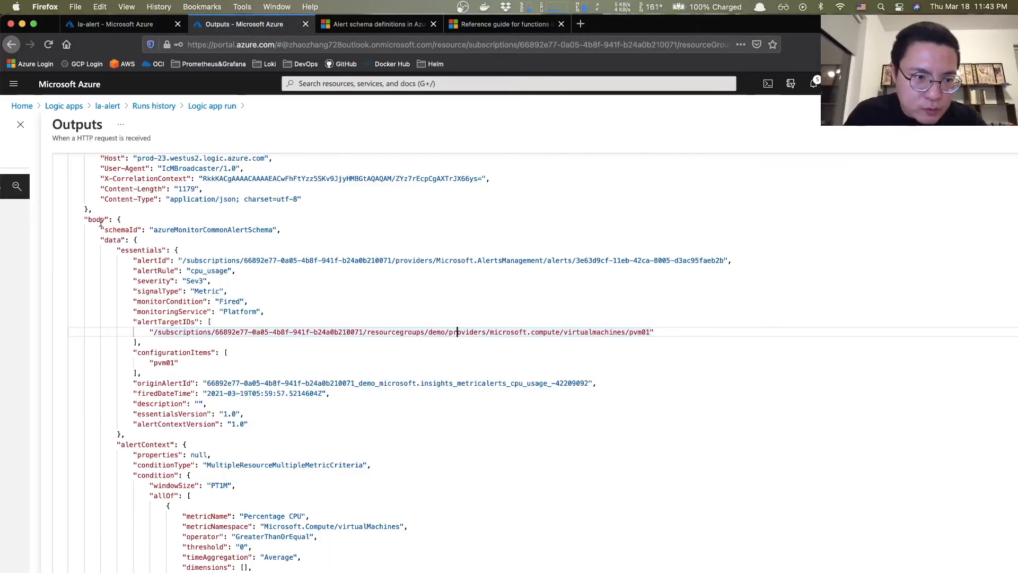
scroll(101, 223, "up", 2)
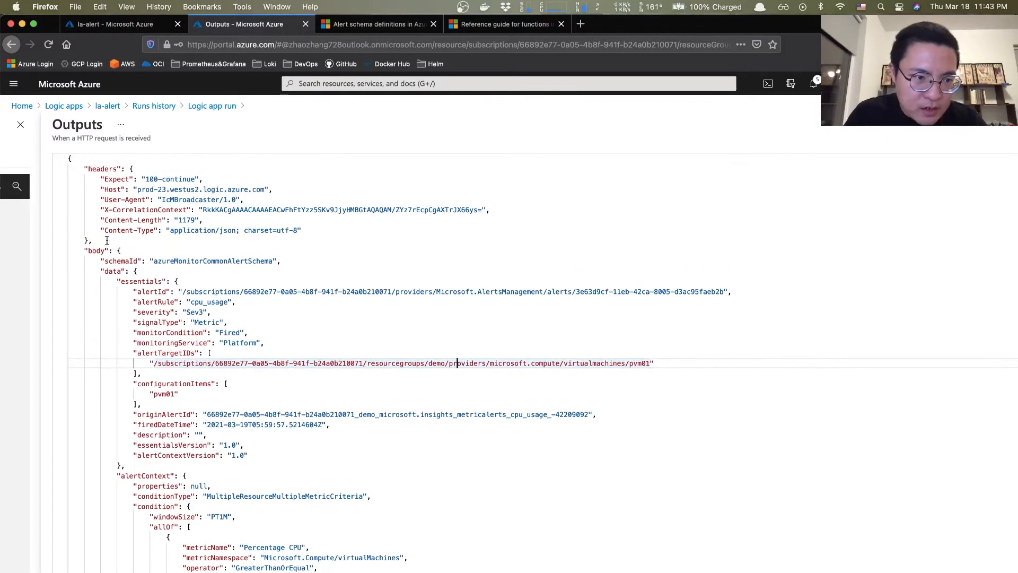
double_click(98, 251)
double_click(112, 273)
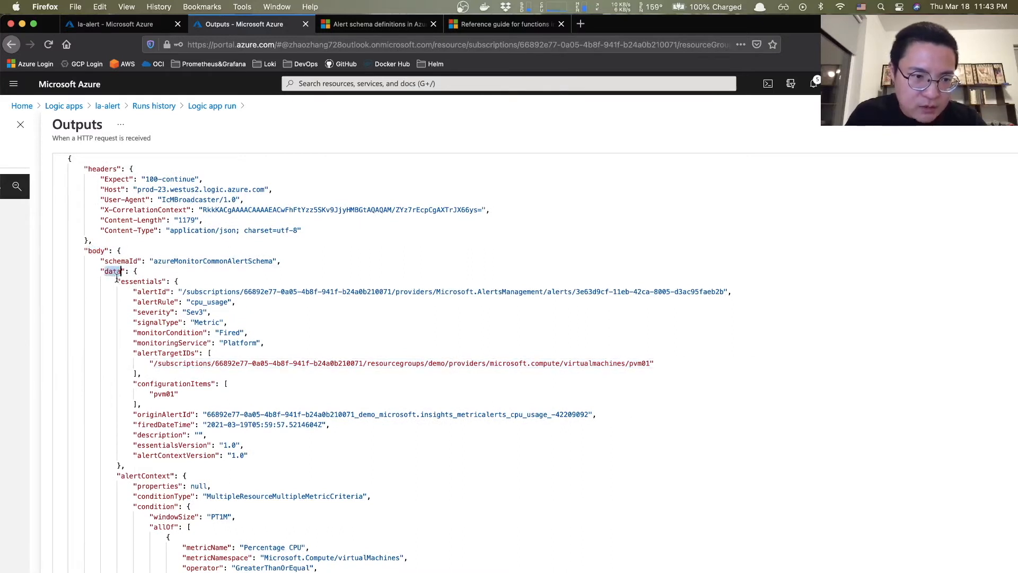
double_click(144, 283)
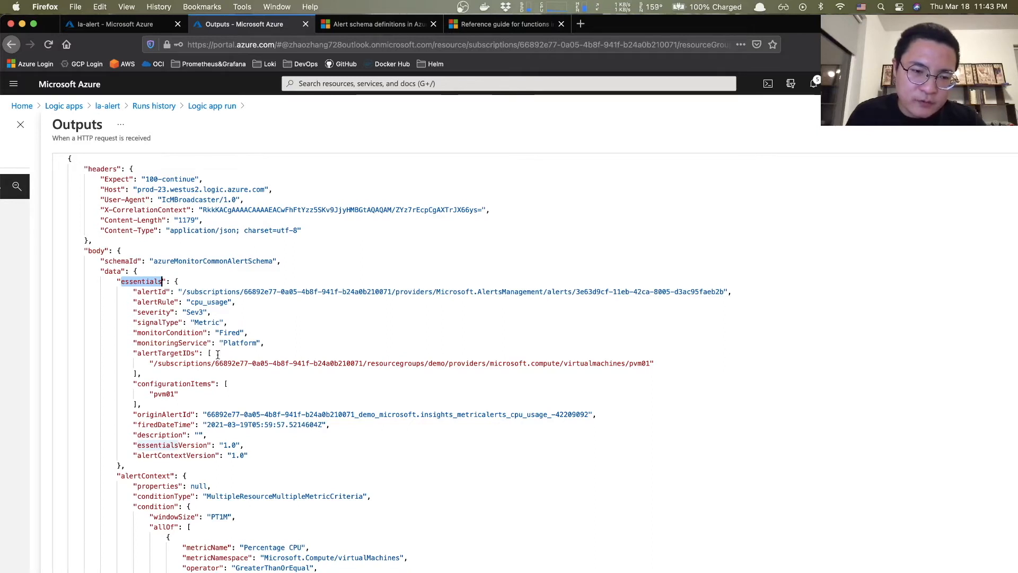
left_click_drag(152, 364, 330, 363)
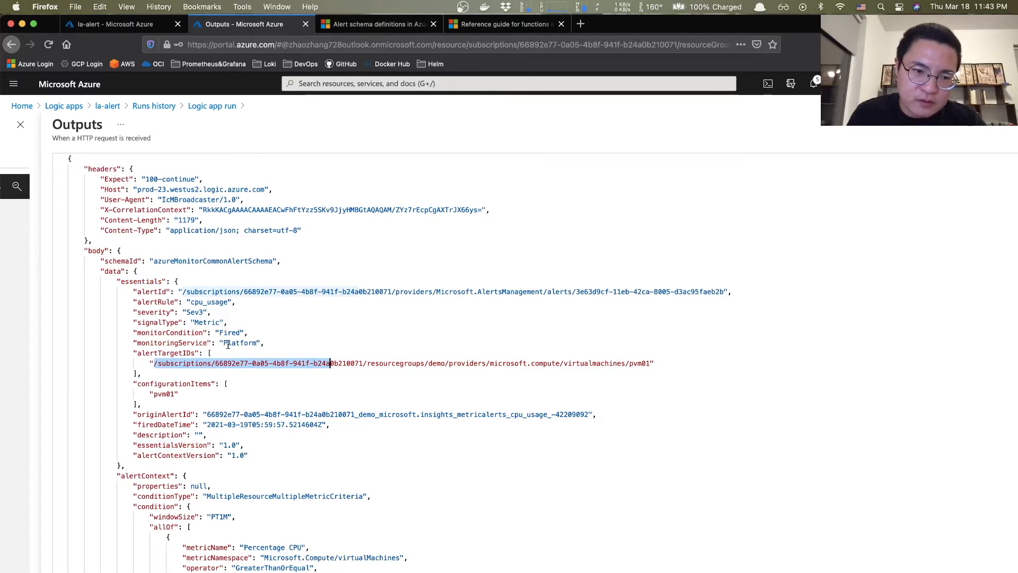
left_click(123, 24)
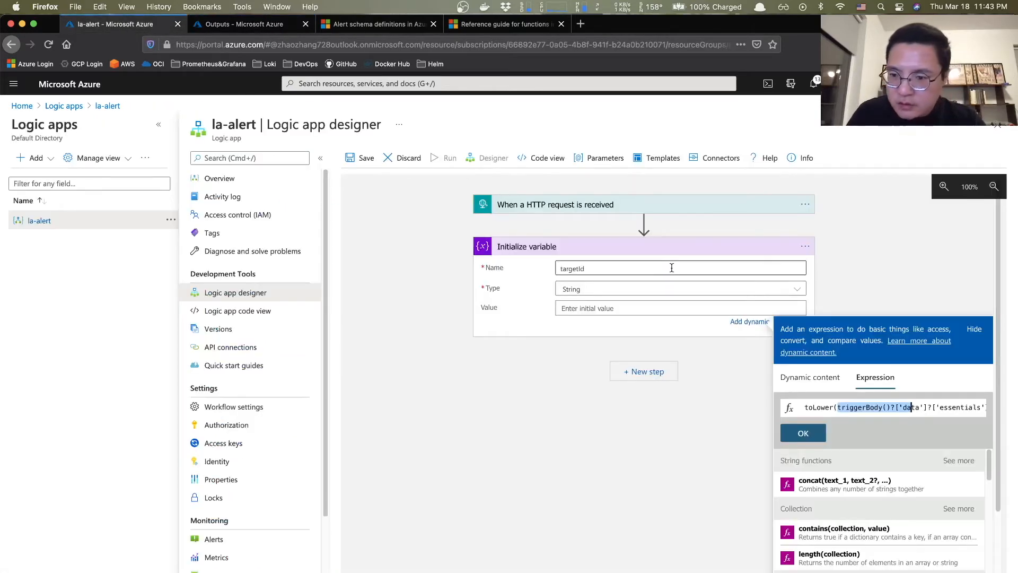
- Verify the expression's essentials and alertTargetIDs keys and the [0] index at its end
left_click(917, 408)
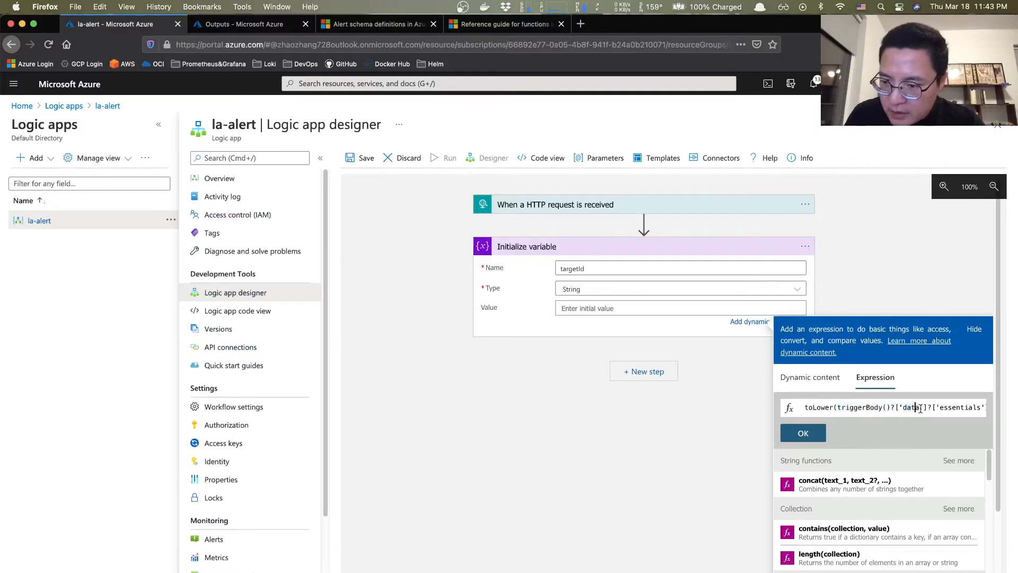
left_click_drag(937, 407, 983, 409)
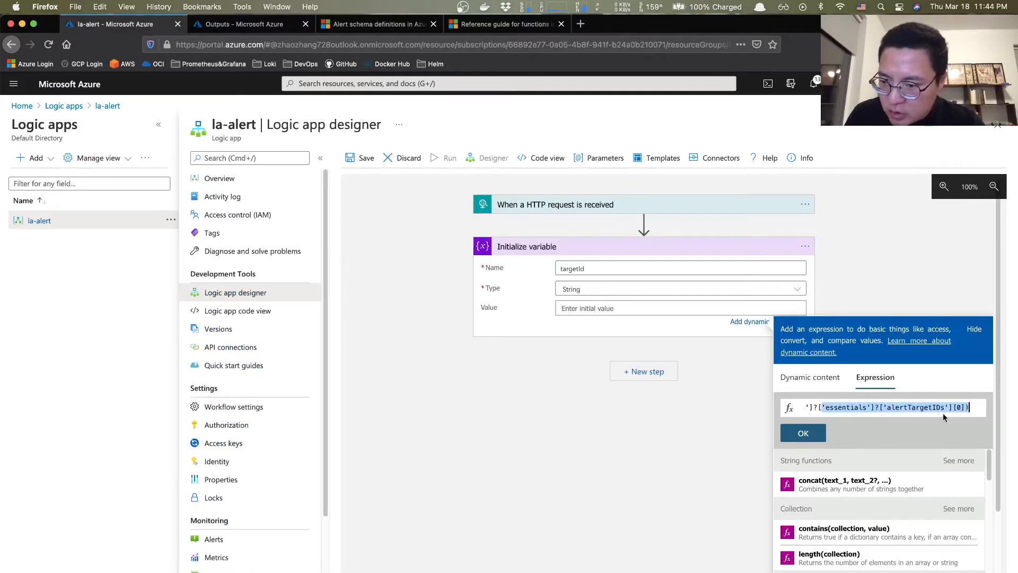
left_click(888, 407)
left_click_drag(892, 407, 942, 407)
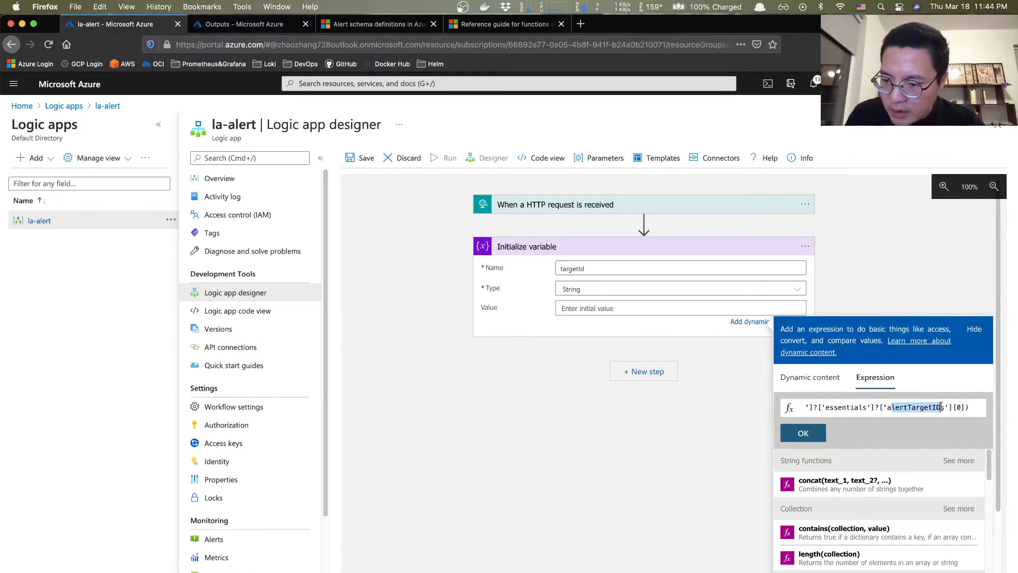
left_click(960, 408)
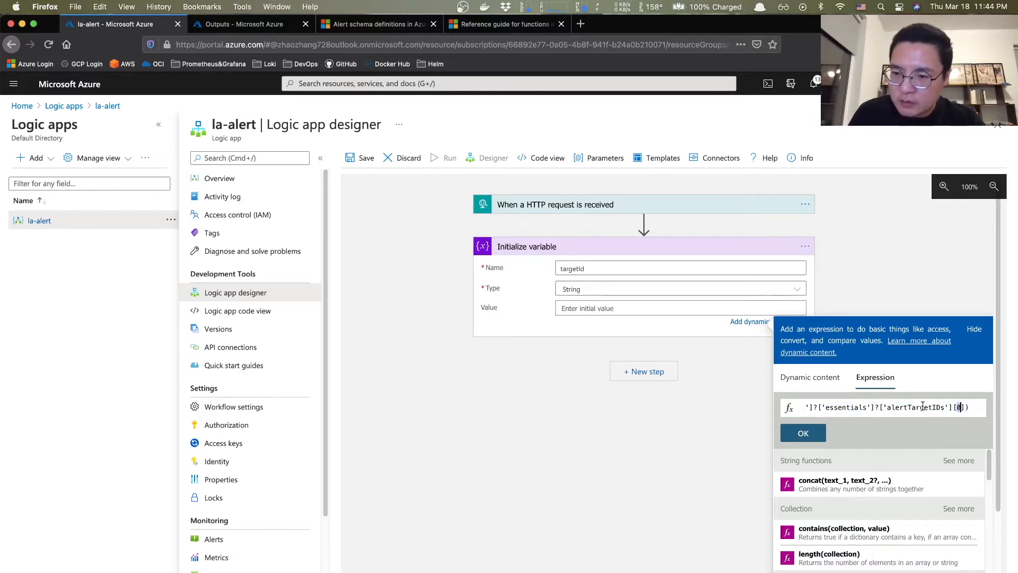
- Apply the toLower expression as targetId's value and save la-alert
left_click(803, 433)
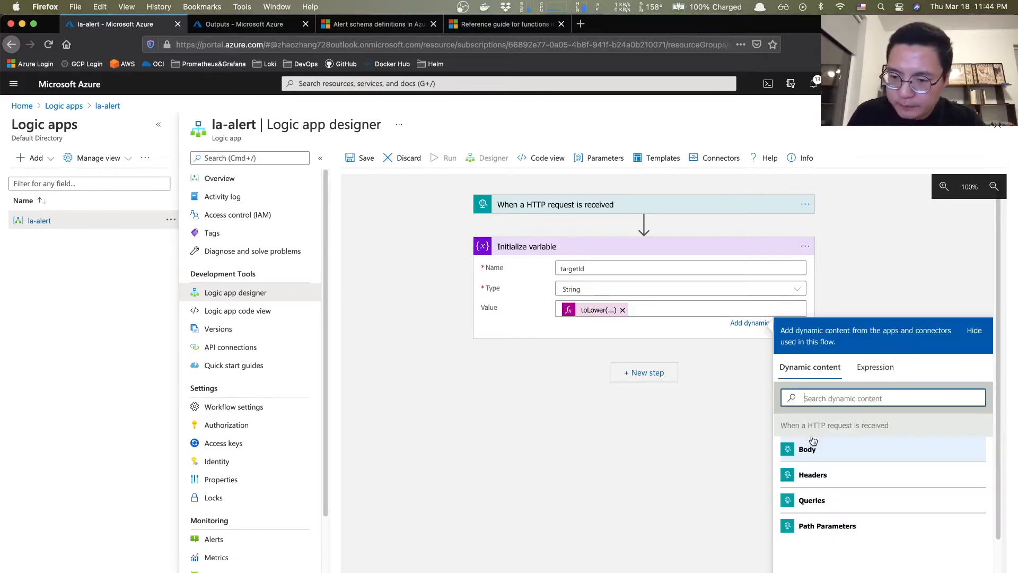
left_click(747, 397)
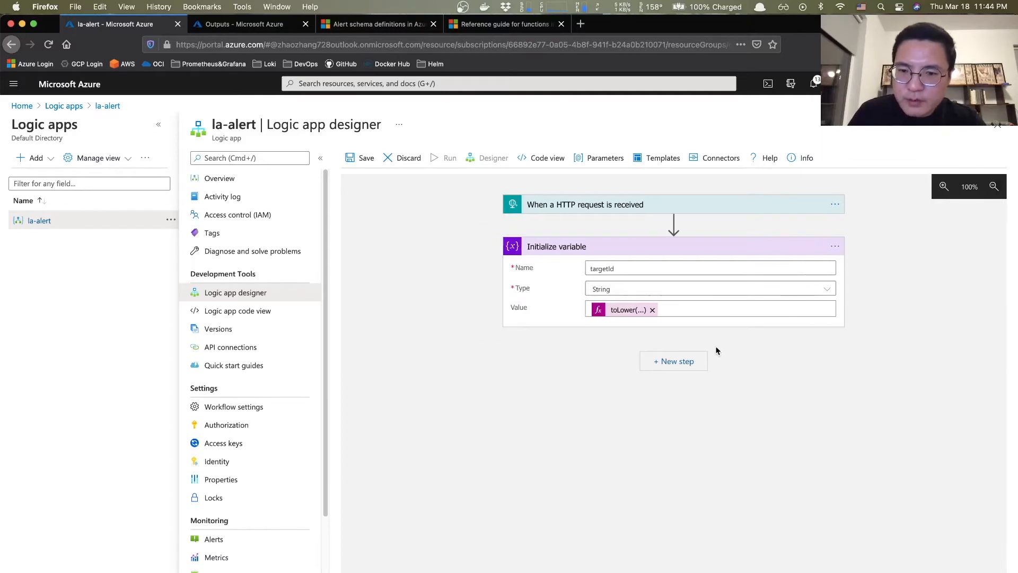
left_click(361, 161)
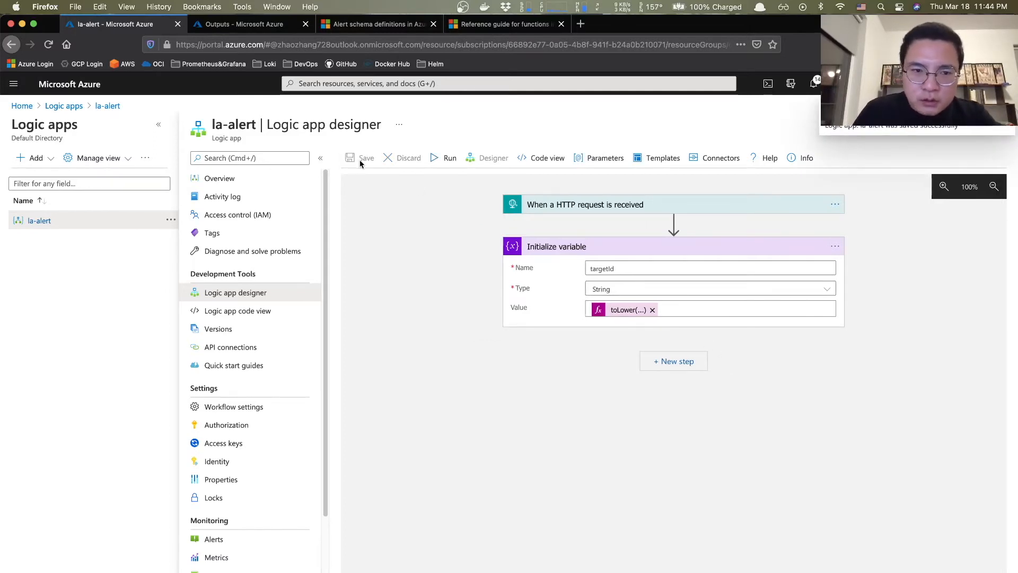
- Open the 10:59 PM run from la-alert's runs history and expand its HTTP trigger
left_click(231, 179)
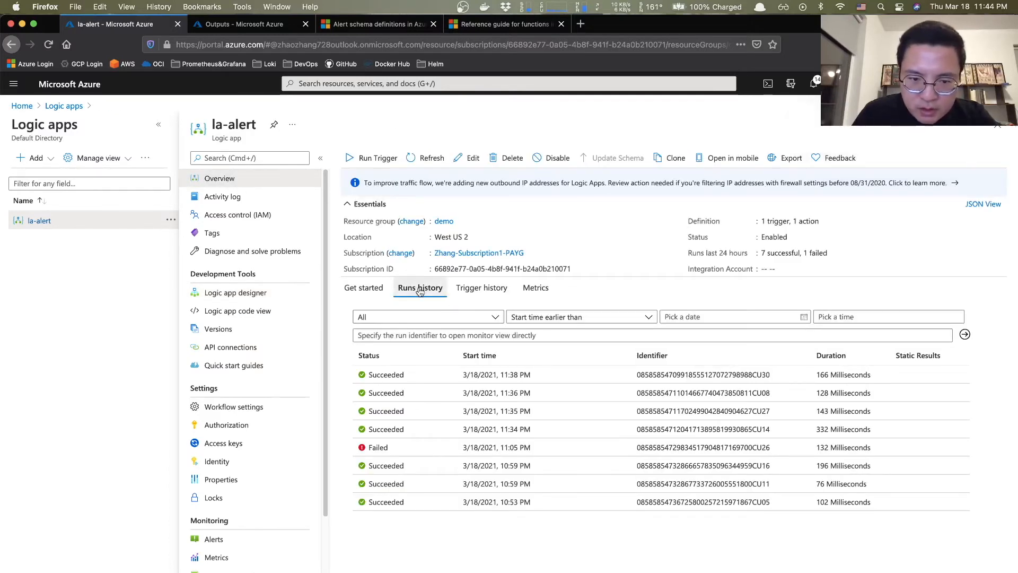
left_click(383, 491)
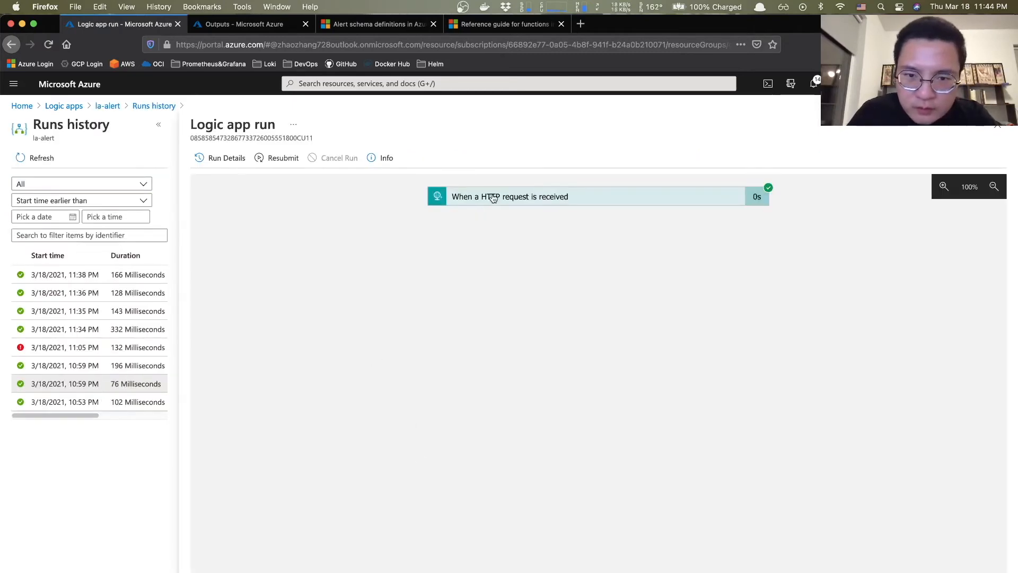
left_click(493, 198)
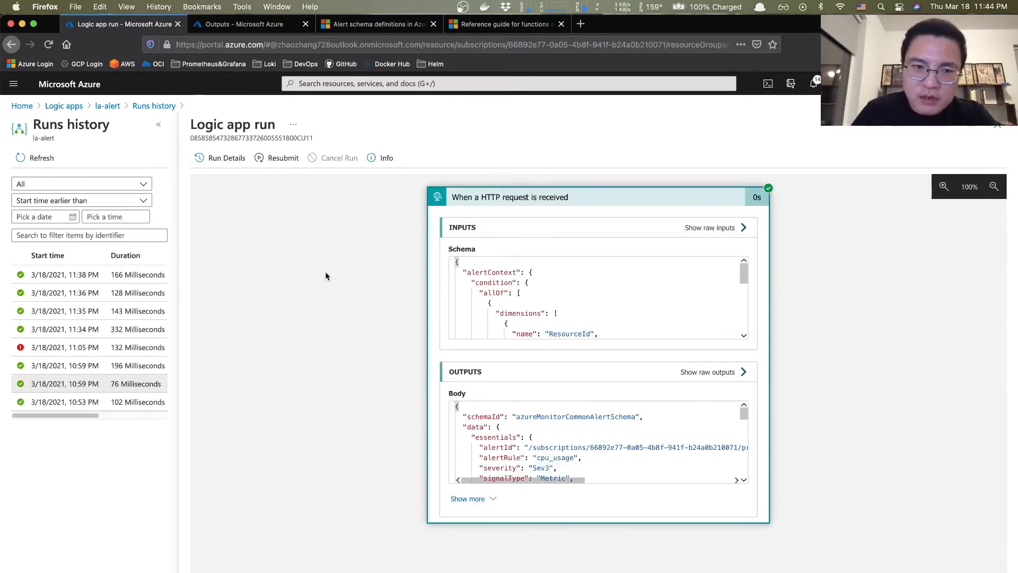
- Resubmit that run, refresh the list, and open the new 11:44 PM run
left_click(289, 159)
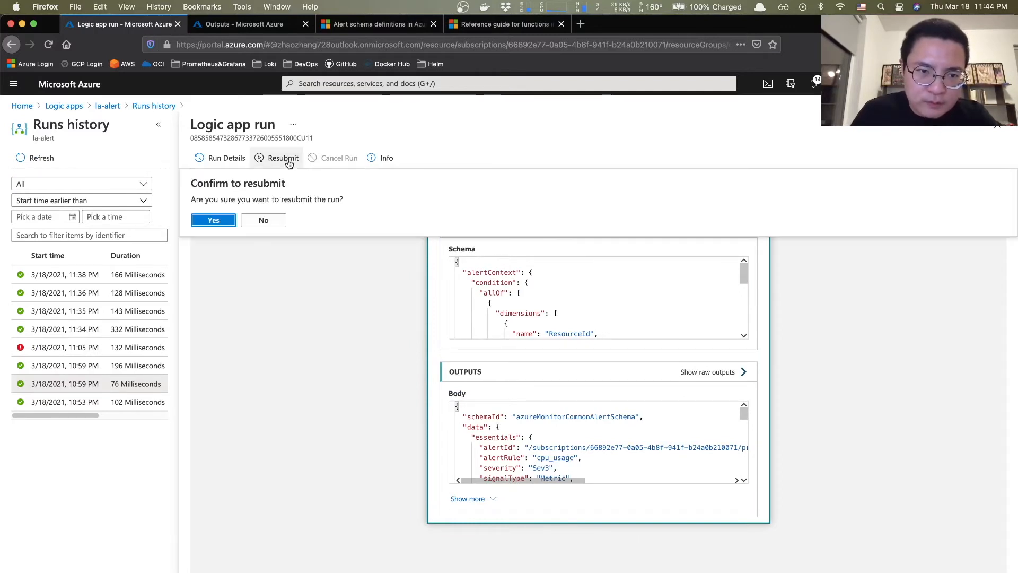
left_click(228, 219)
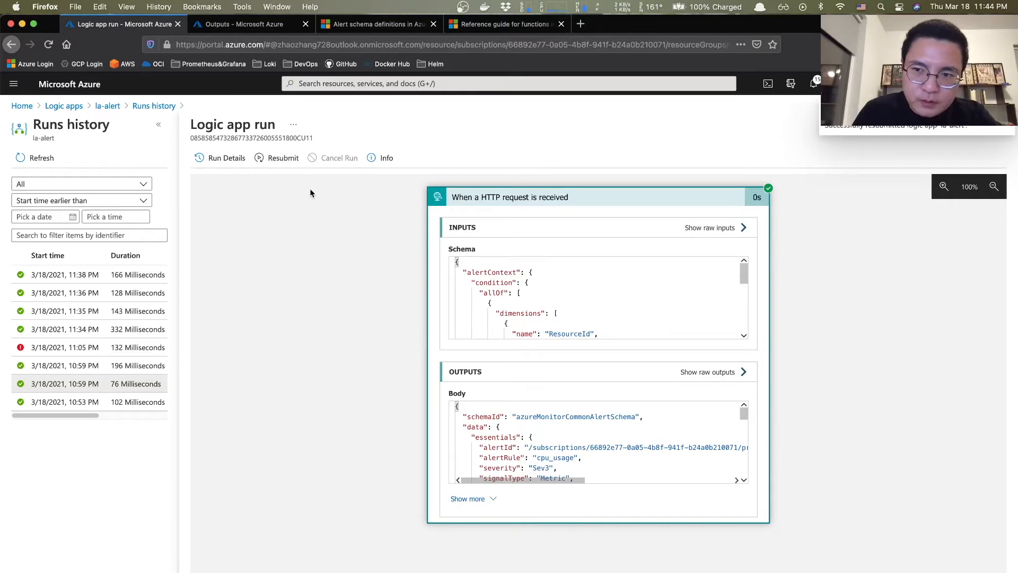
left_click(35, 159)
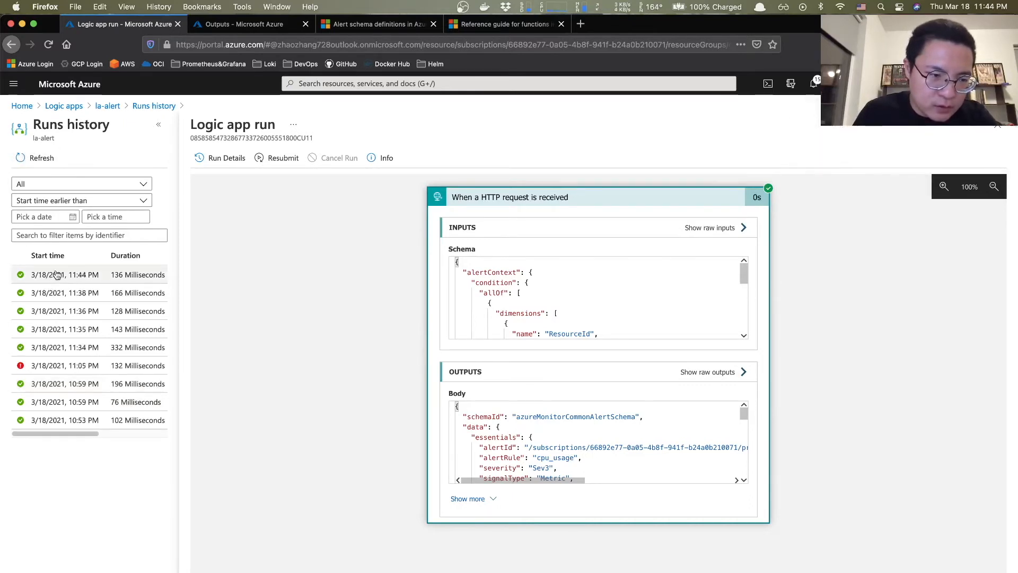
left_click(71, 276)
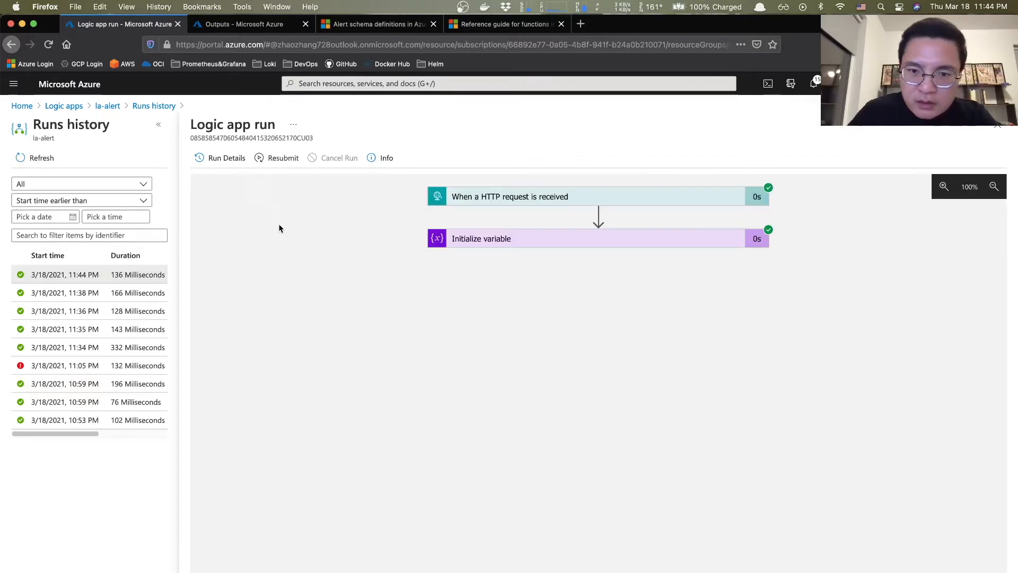
- Expand Initialize variable and read targetId's full lowercase resource ID ending virtualmachines/dvm01
left_click(532, 243)
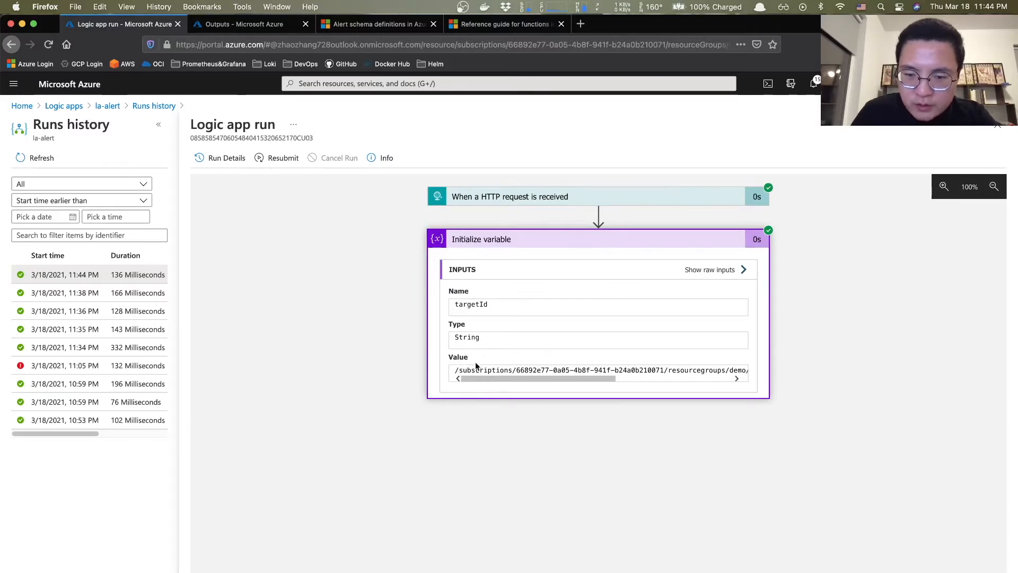
left_click_drag(478, 379, 551, 380)
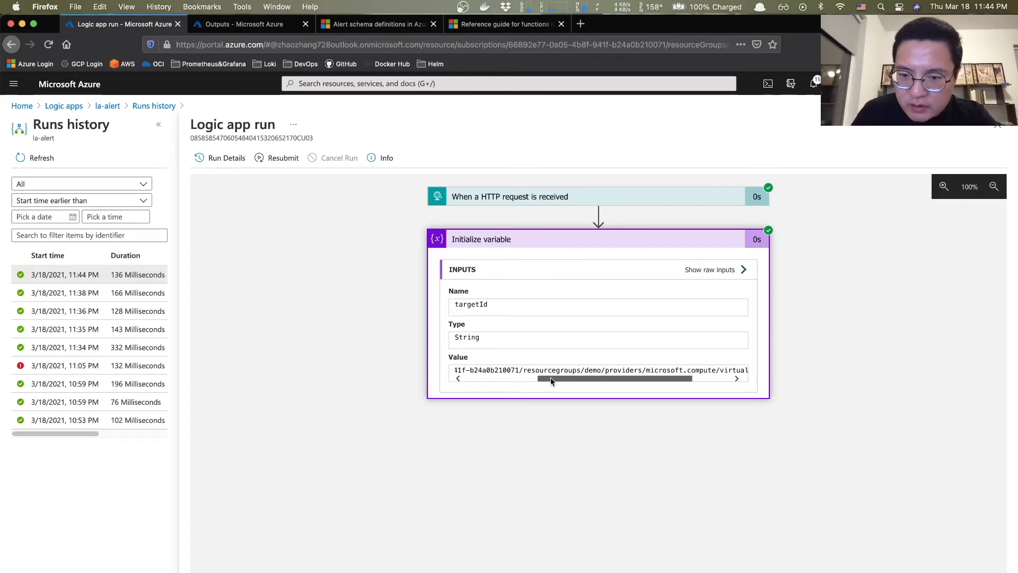
left_click_drag(551, 380, 599, 380)
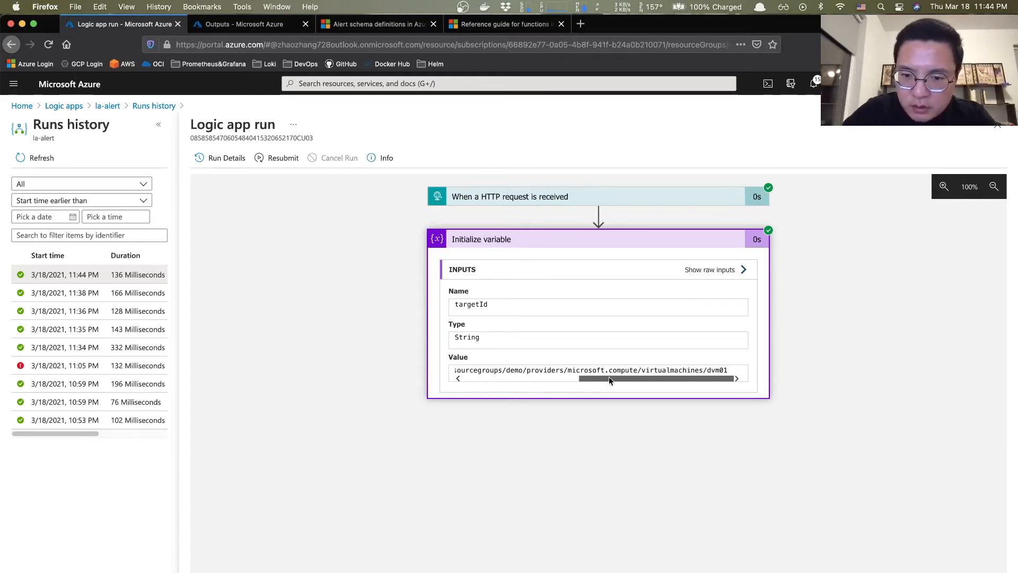
scroll(646, 370, "left", 5)
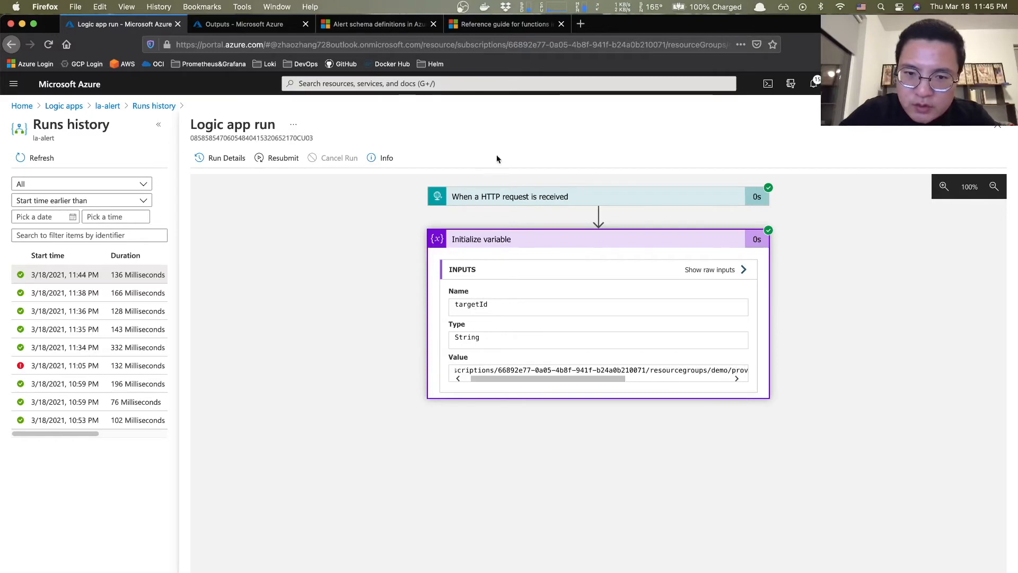
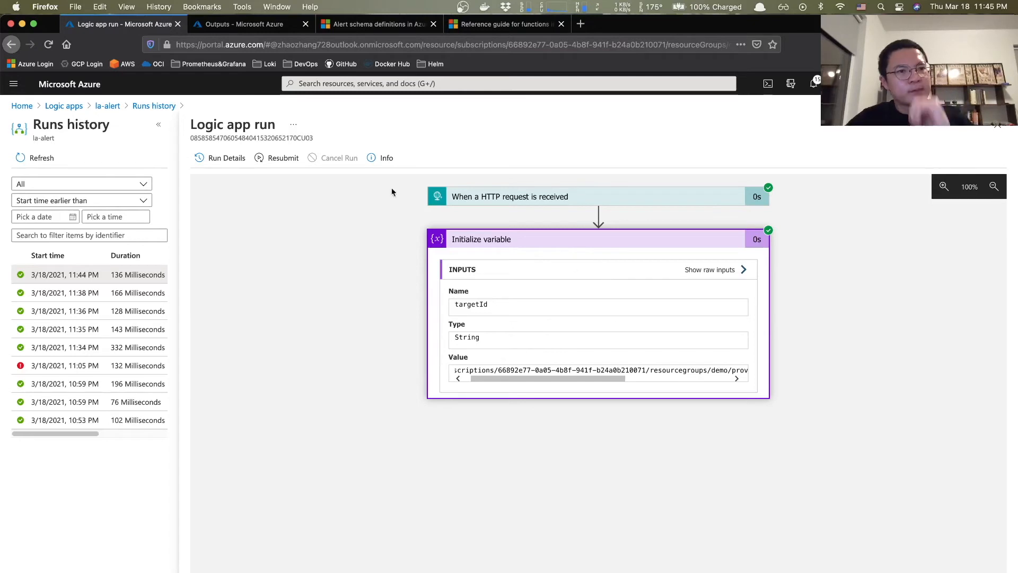
- Open the window's system menu and close it again without choosing anything
left_click(16, 7)
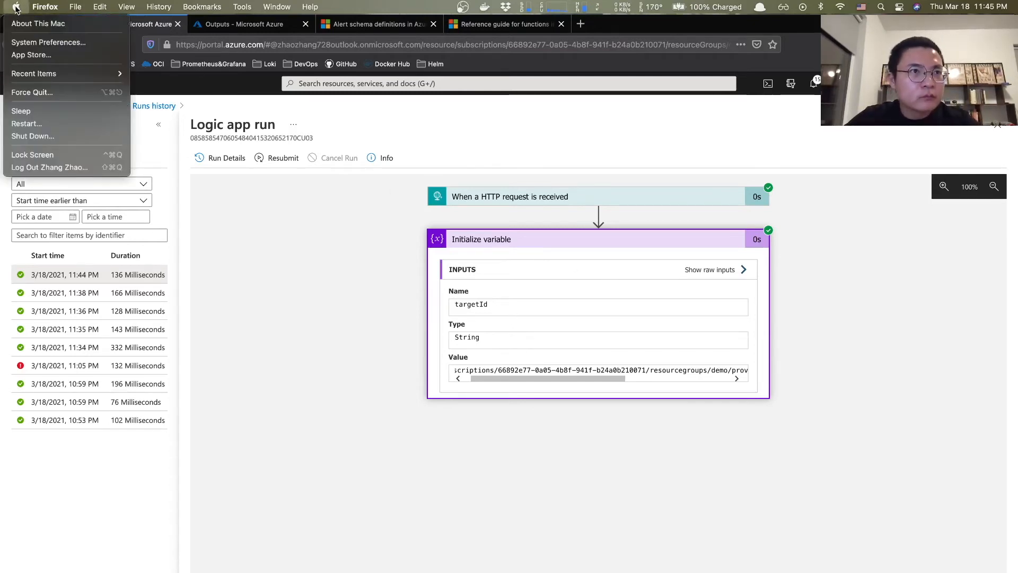
left_click(16, 7)
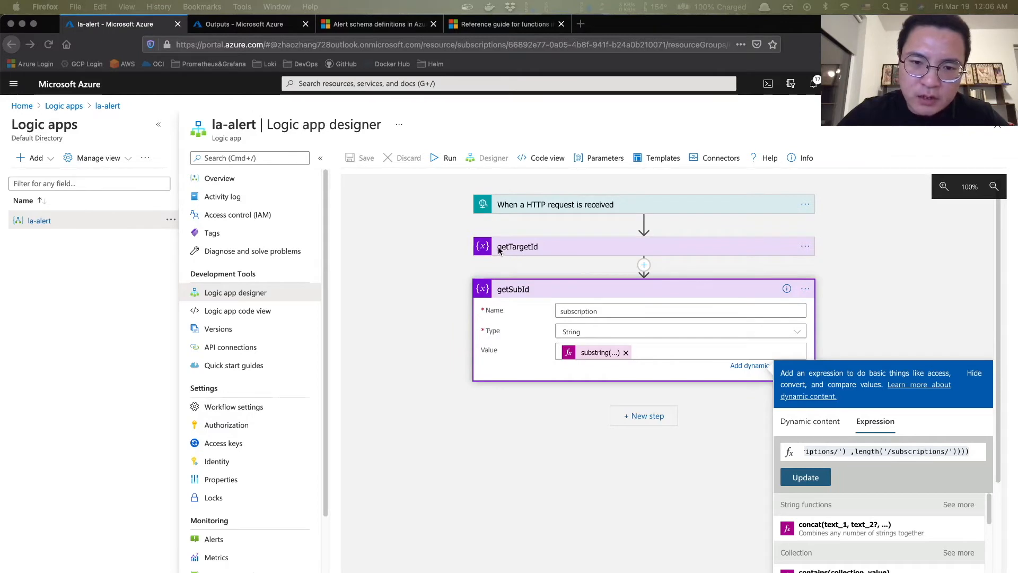
- Close getSubId's expression, check getTargetId's toLower value, and reopen the substring expression alongside Stickies
key("super+a")
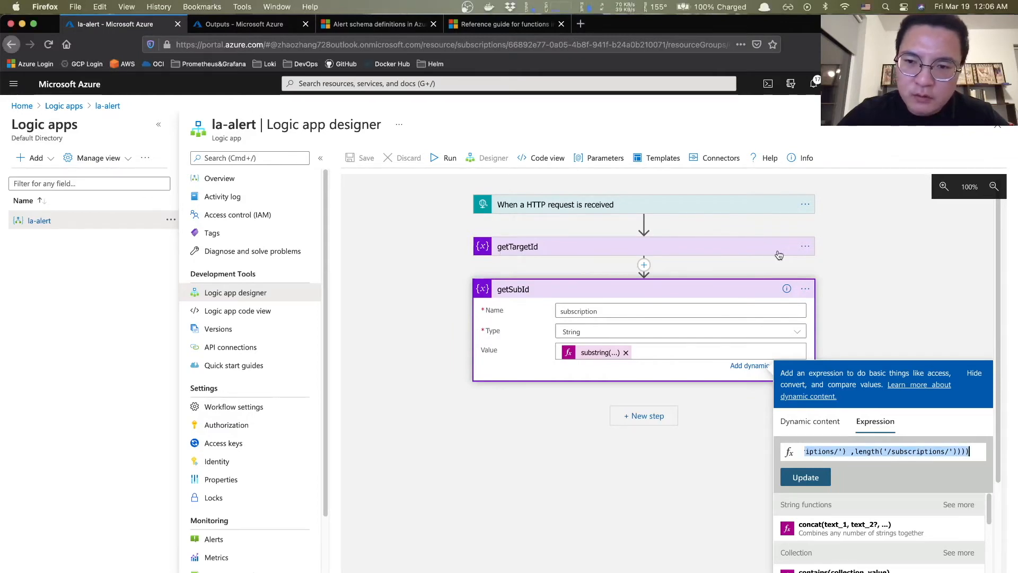
left_click(809, 253)
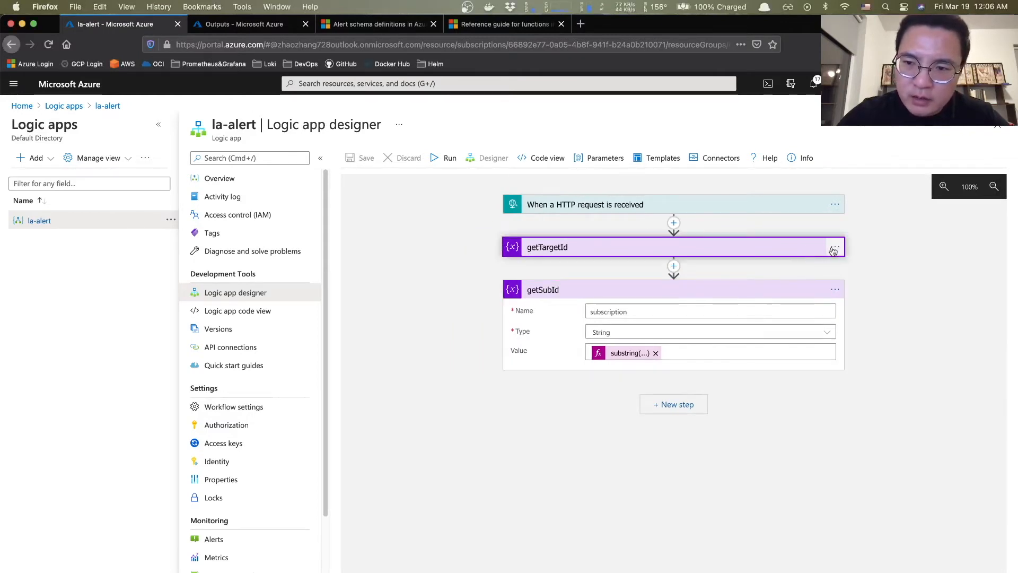
left_click(834, 249)
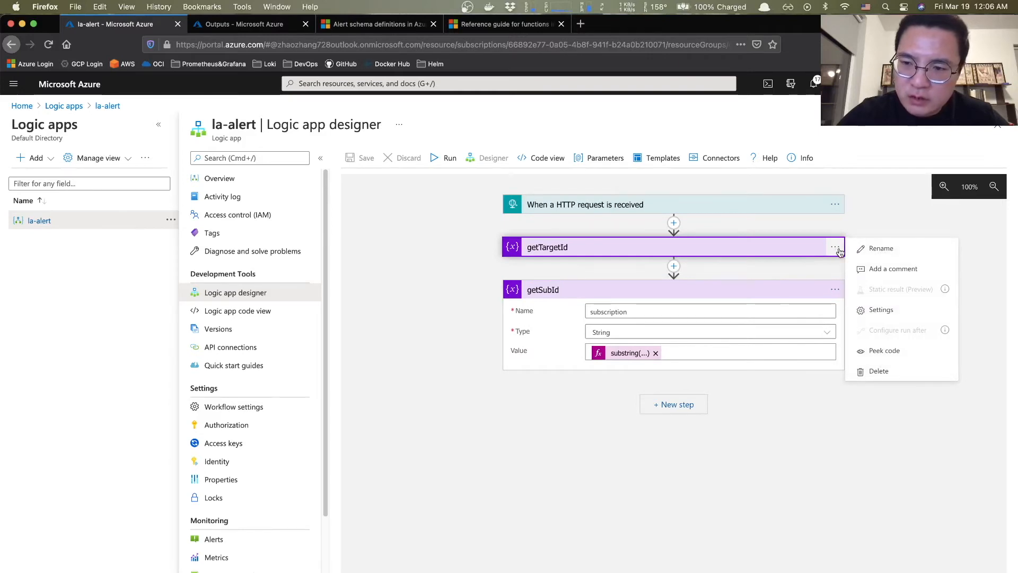
left_click(786, 244)
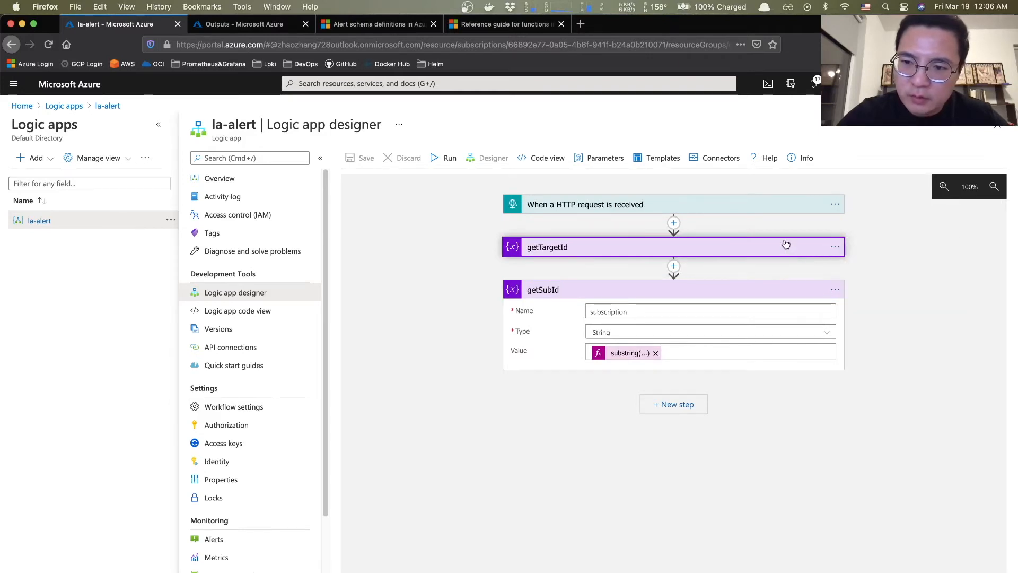
left_click(786, 244)
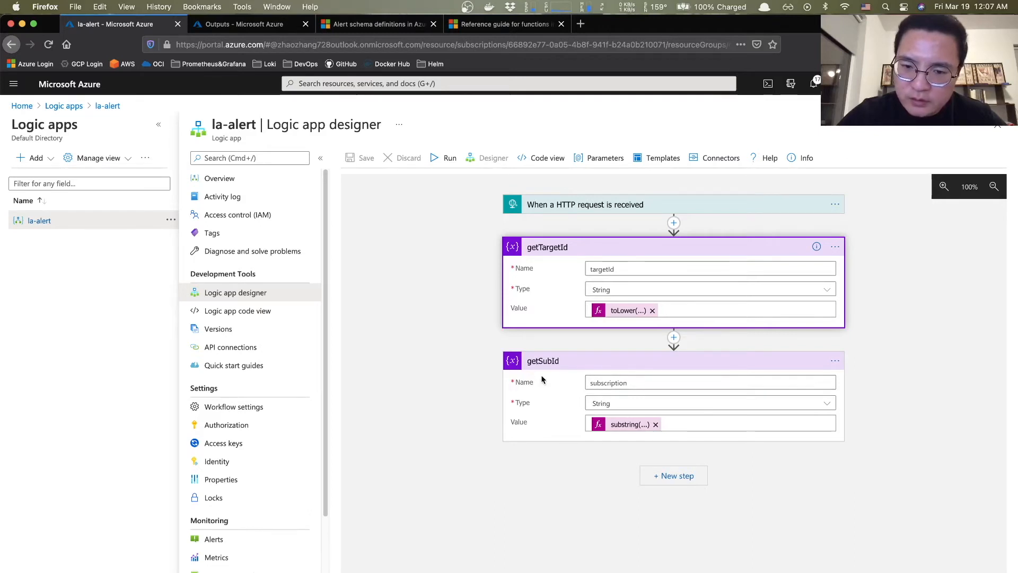
left_click(631, 428)
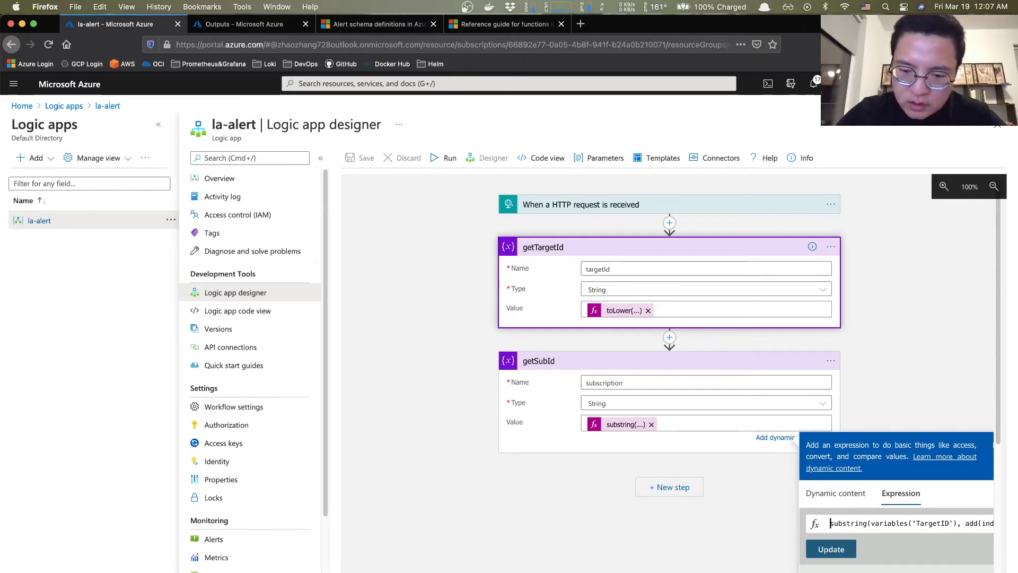
key("super+Tab")
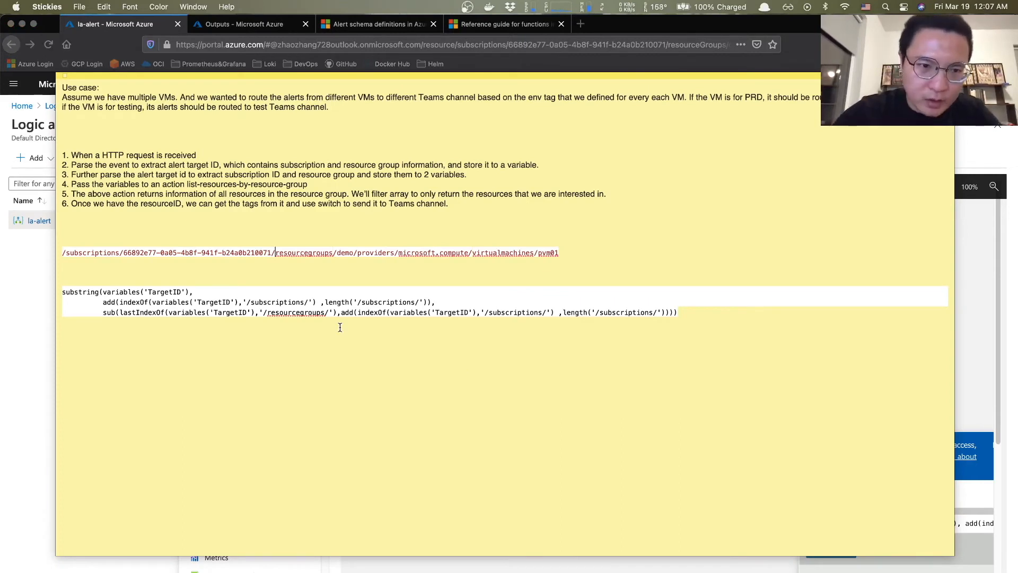
- Review the sample resource path and the substring expression lines in the Stickies note
left_click_drag(63, 254, 557, 254)
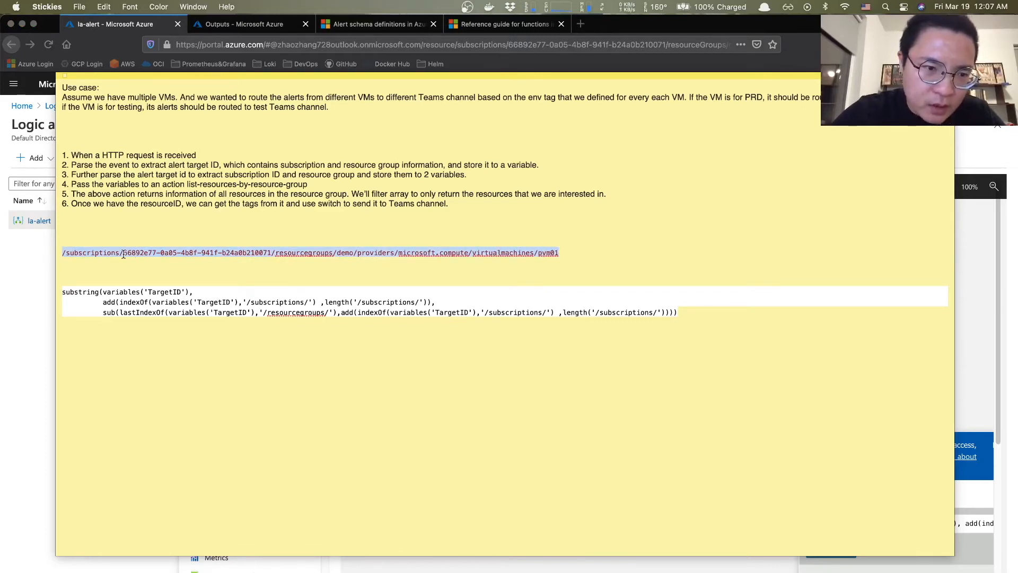
left_click_drag(62, 292, 688, 315)
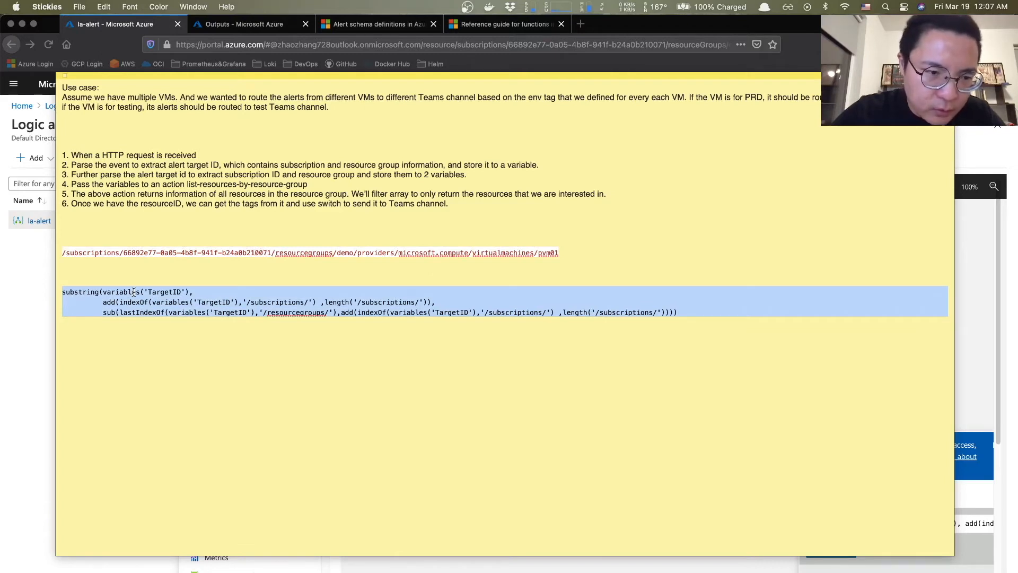
left_click(100, 292)
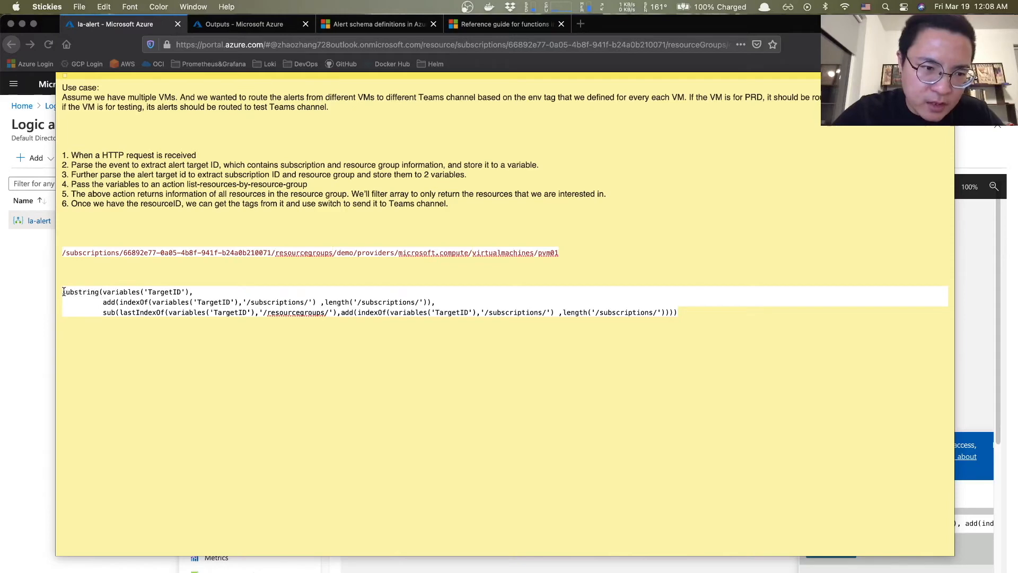
left_click_drag(63, 291, 96, 290)
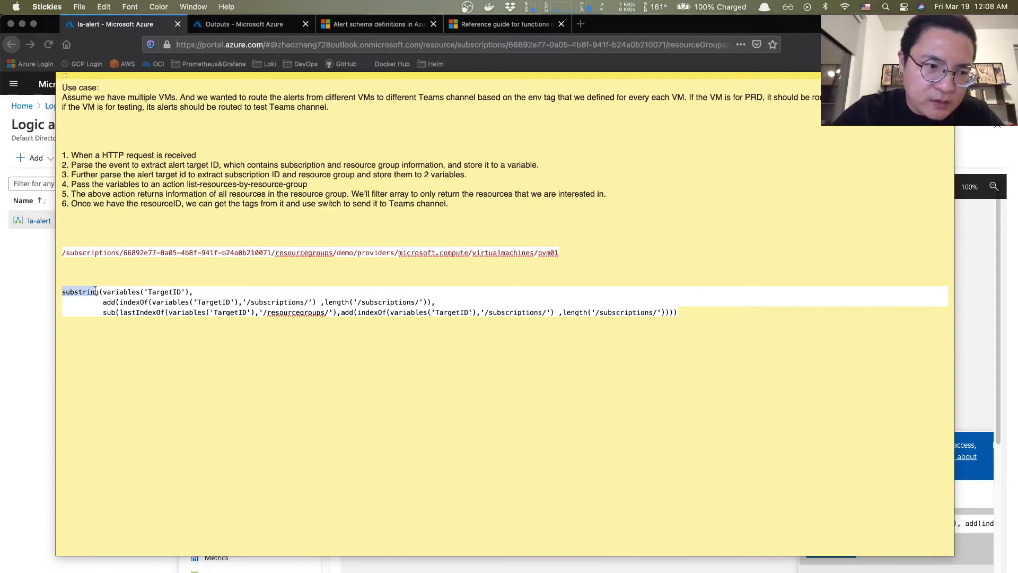
left_click(486, 30)
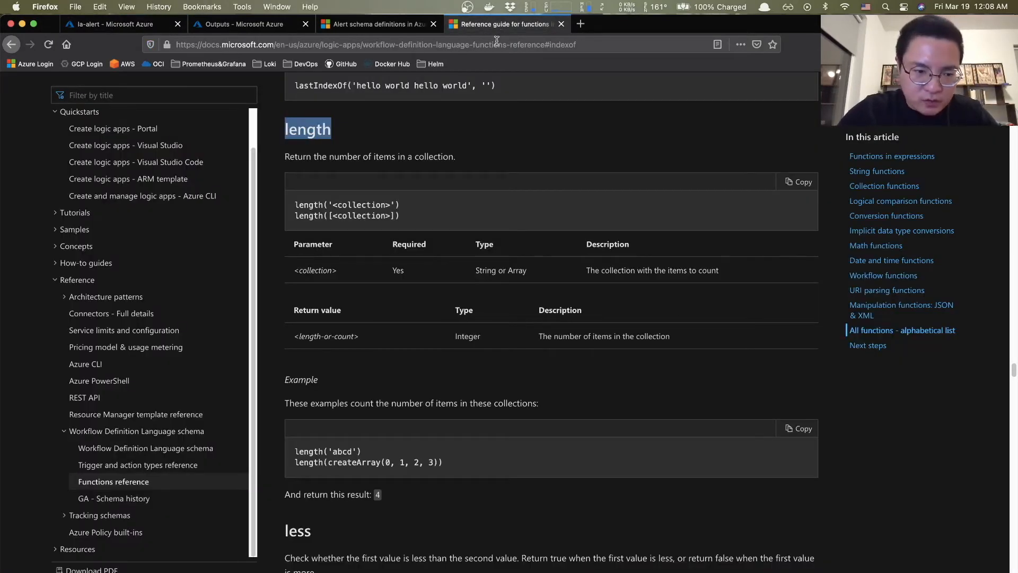
- Search the functions reference for 'substring', stepping forward and back through the matches
type("su")
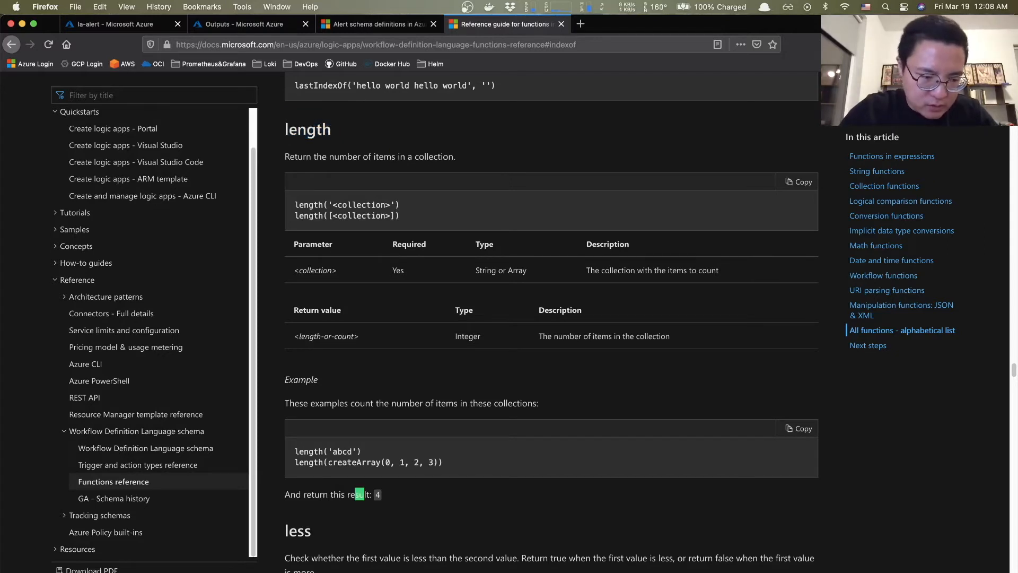
type("bs")
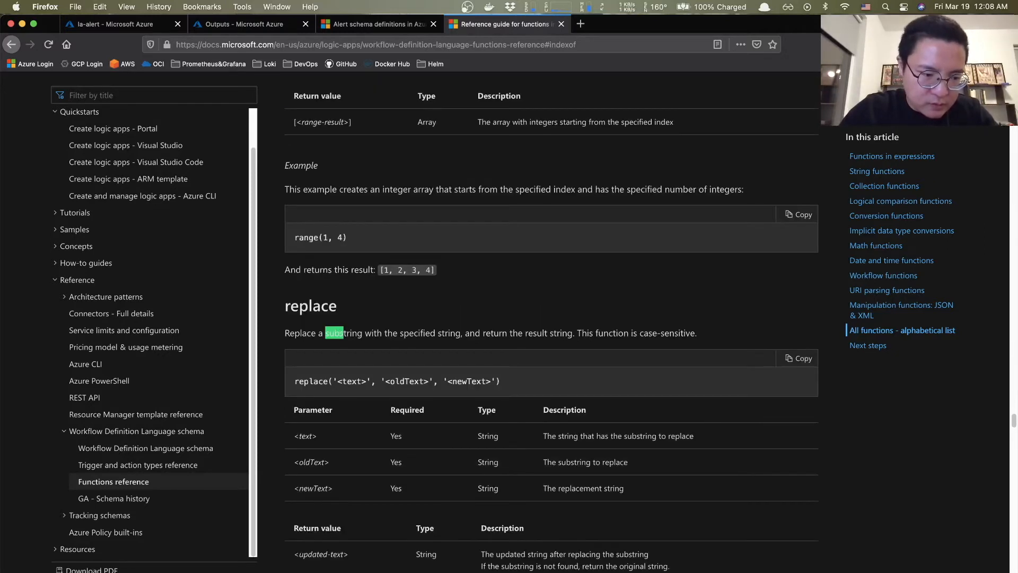
type("tring")
key("super+g")
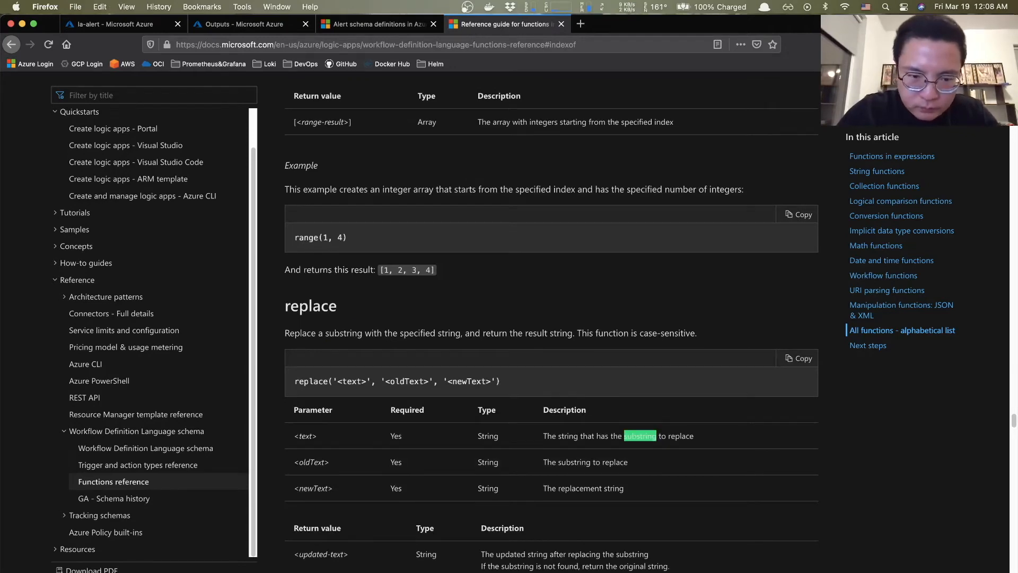
key("super+g")
key("super+g")
key("super+g")
key("super+g")
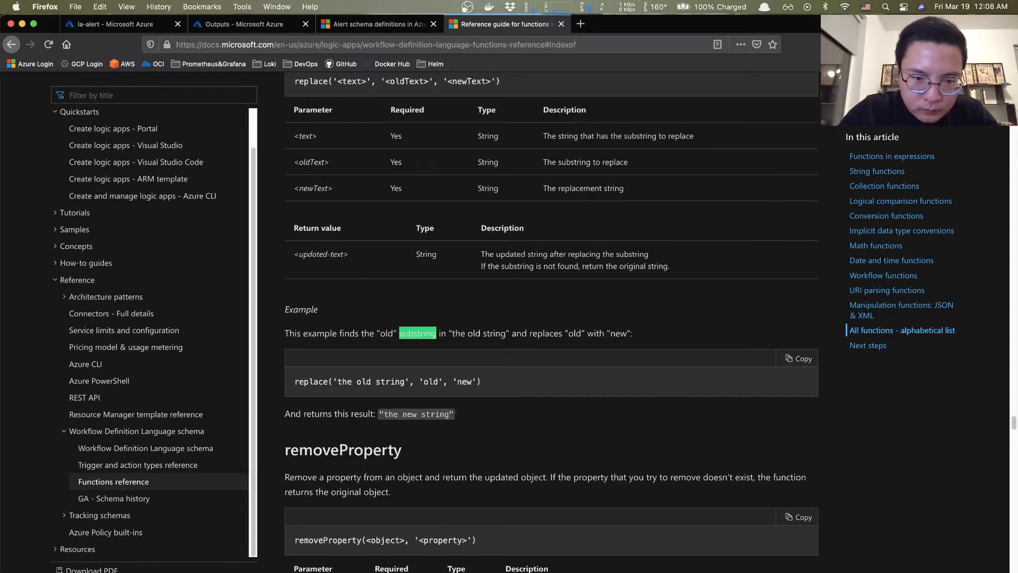
key("super+g")
key("super+g")
key("super+g")
key("super+g")
key("super+g")
key("super+g")
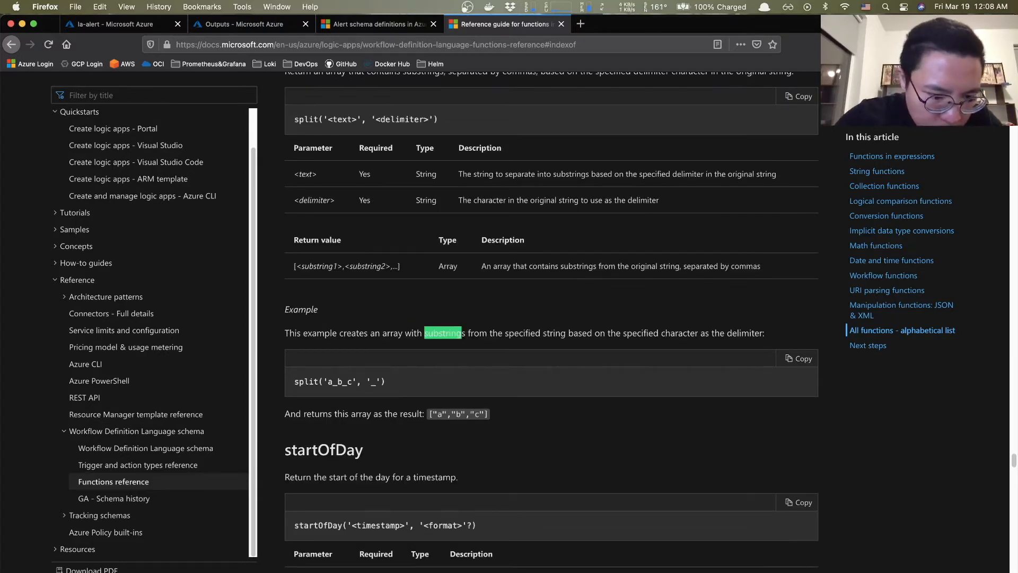
key("shift+super+g")
key("shift+super+g")
key("shift+super+g")
key("shift+super+g")
key("shift+super+g")
key("shift+super+g")
key("shift+super+g")
key("shift+super+g")
key("shift+super+g")
key("shift+super+g")
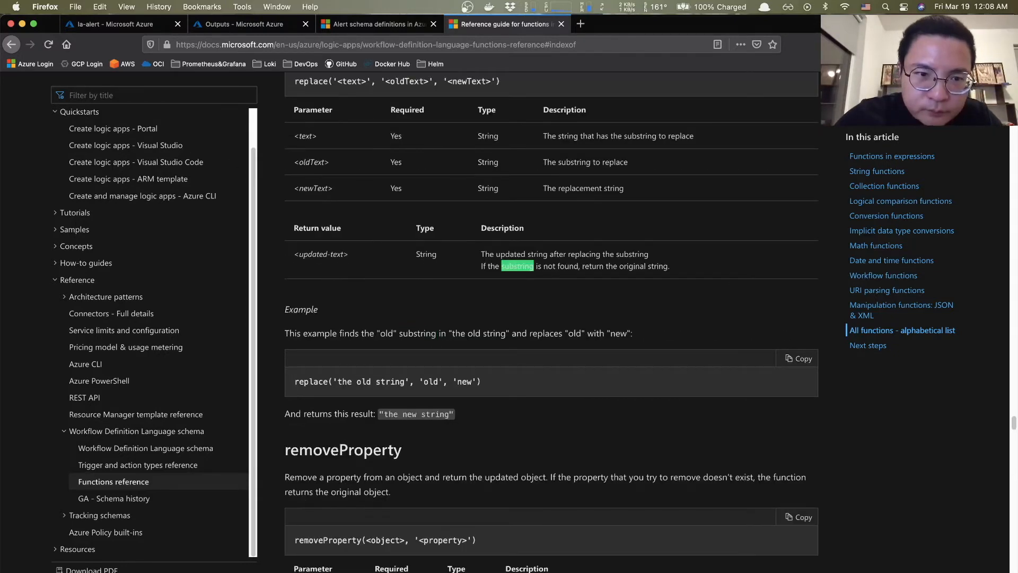
key("shift+super+g")
key("shift+super+g")
key("shift+super+g")
key("shift+super+g")
key("shift+super+g")
key("shift+super+g")
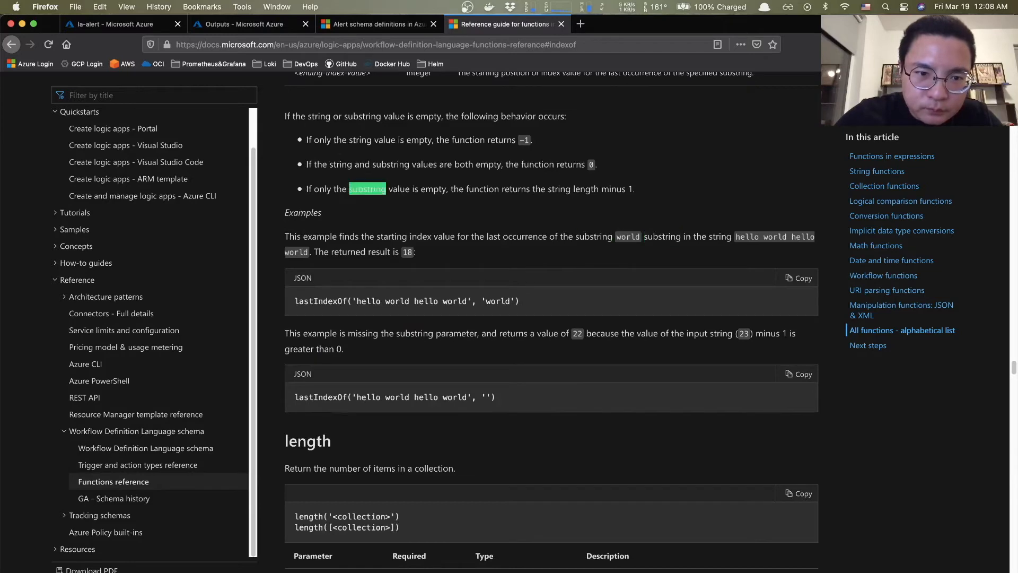
key("shift+super+g")
key("shift+super+g")
key("shift+super+g")
key("shift+super+g")
key("shift+super+g")
key("shift+super+g")
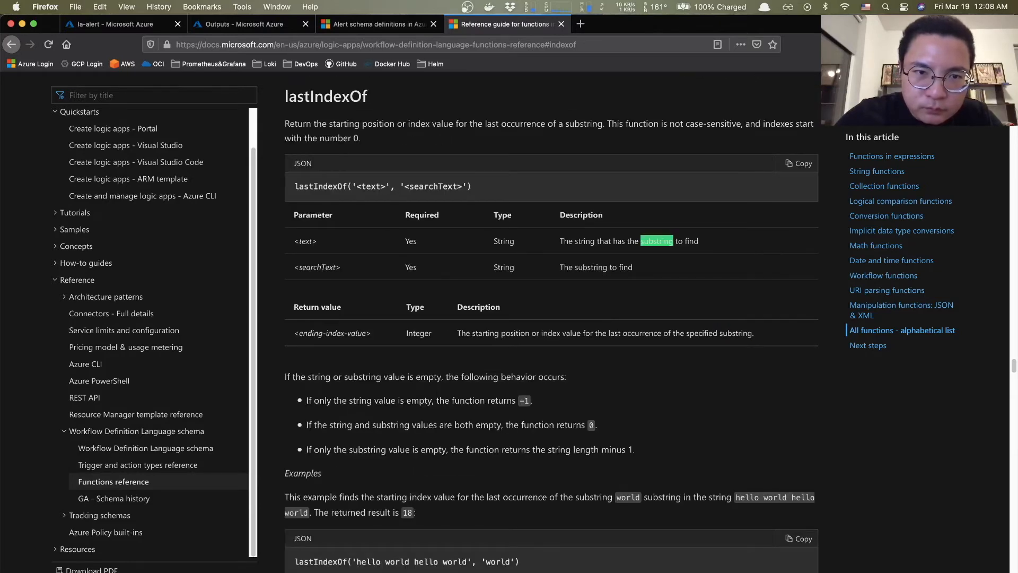
key("shift+super+g")
key("shift+super+g")
key("shift+super+g")
key("shift+super+g")
key("shift+super+g")
key("shift+super+g")
key("shift+super+g")
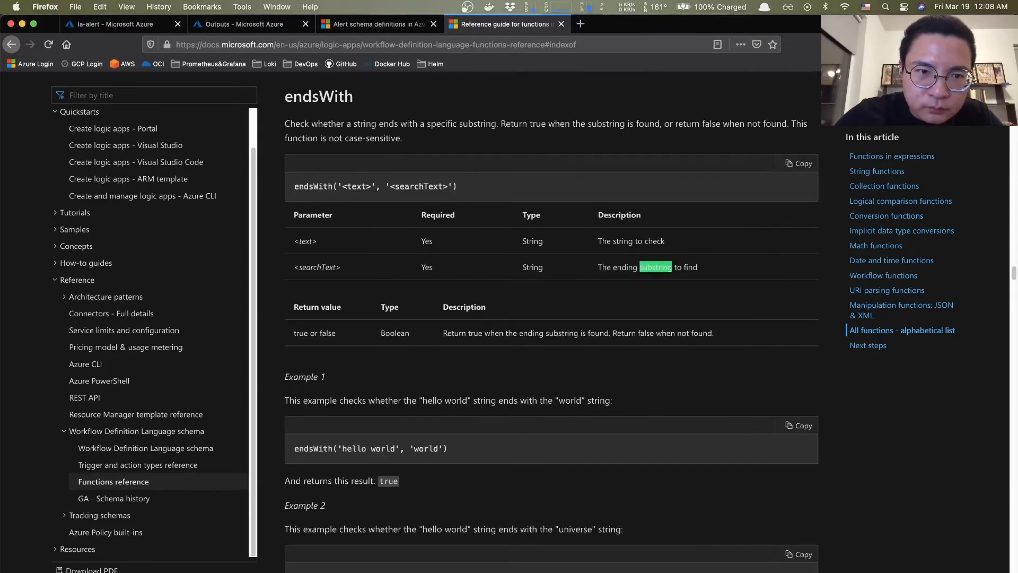
key("shift+super+g")
key("shift+super+g")
key("shift+super+g")
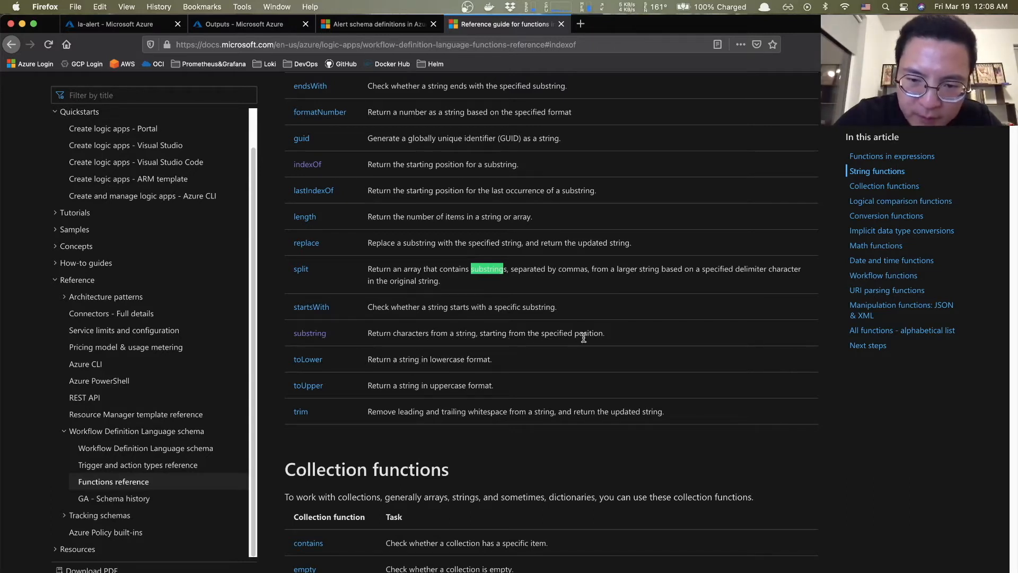
- Open the substring function's reference and highlight its startIndex and length parameters
left_click(306, 333)
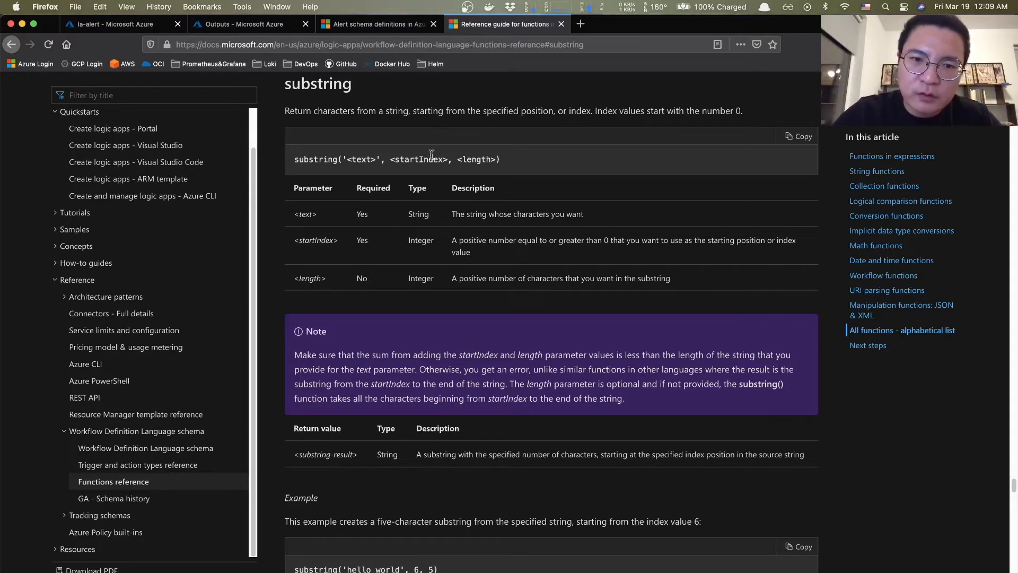
left_click_drag(386, 159, 490, 162)
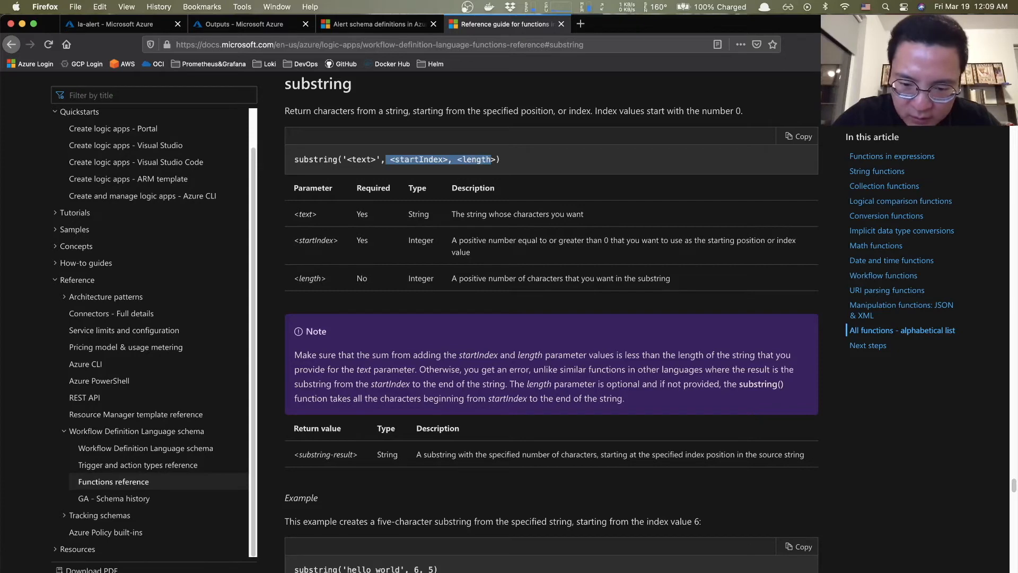
key("super+Tab")
left_click(194, 381)
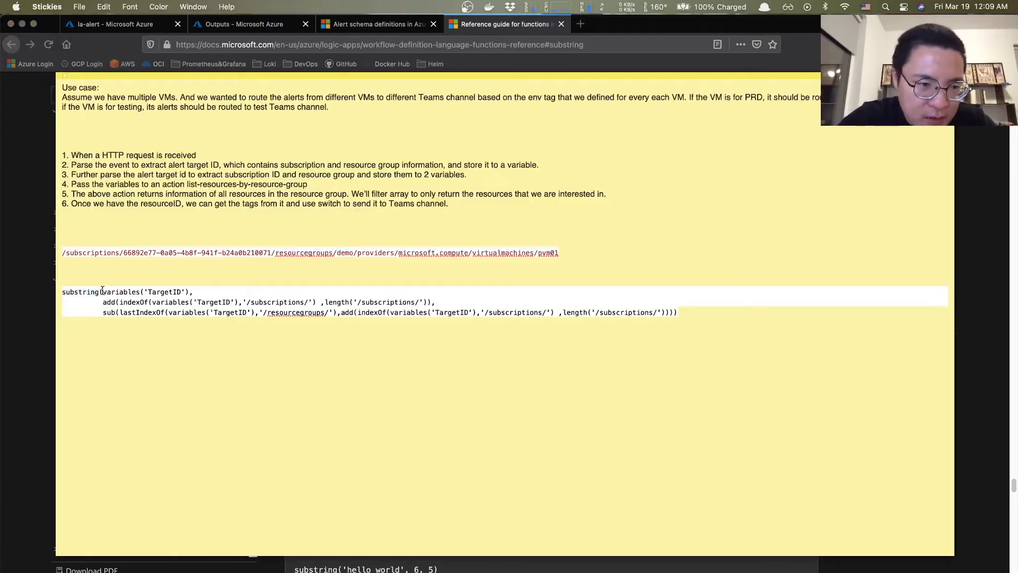
- Highlight the variables('TargetID') argument, the sample resource path and the start-index line in the note
left_click_drag(102, 291, 188, 292)
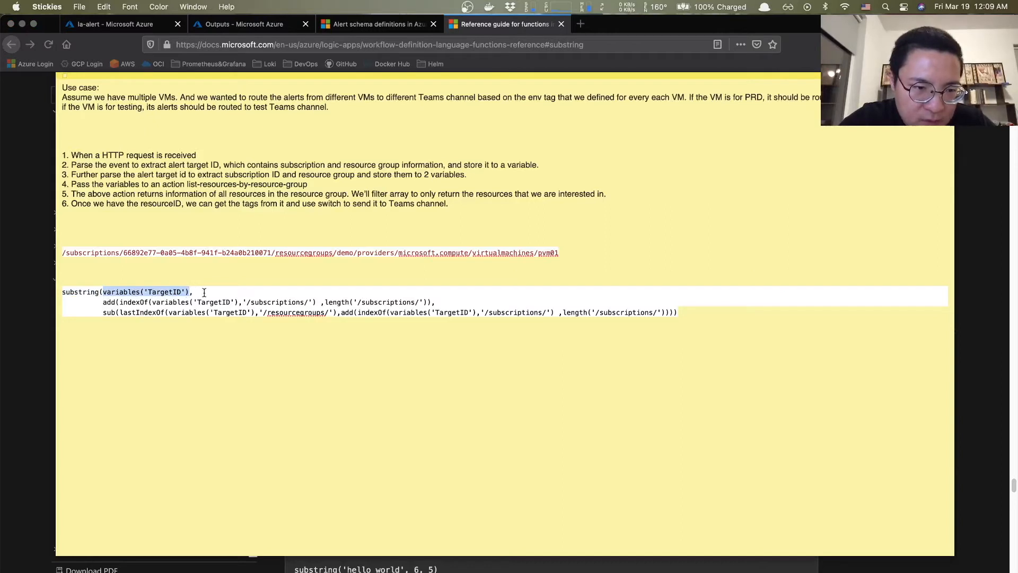
left_click(204, 292)
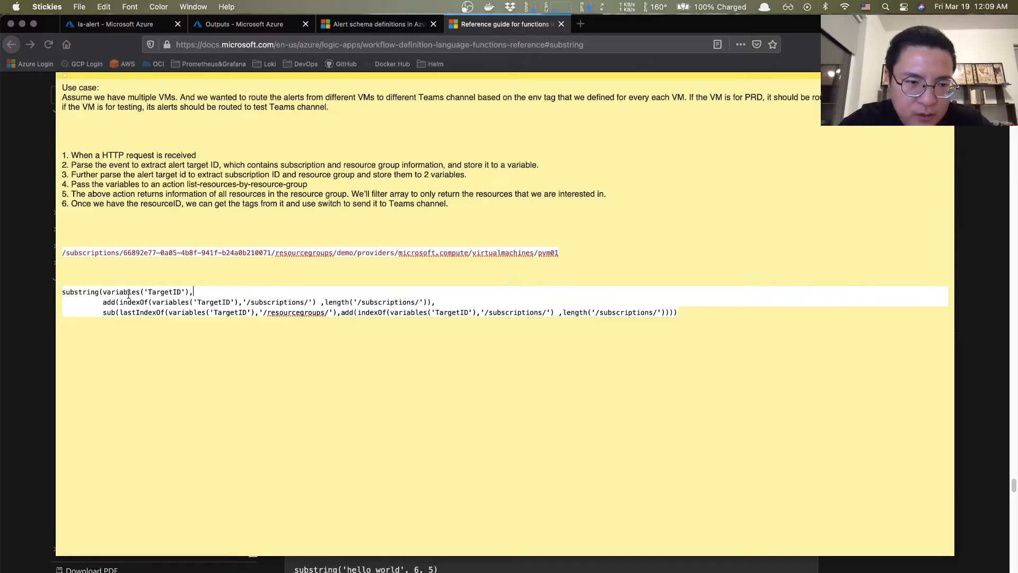
left_click_drag(103, 292, 184, 291)
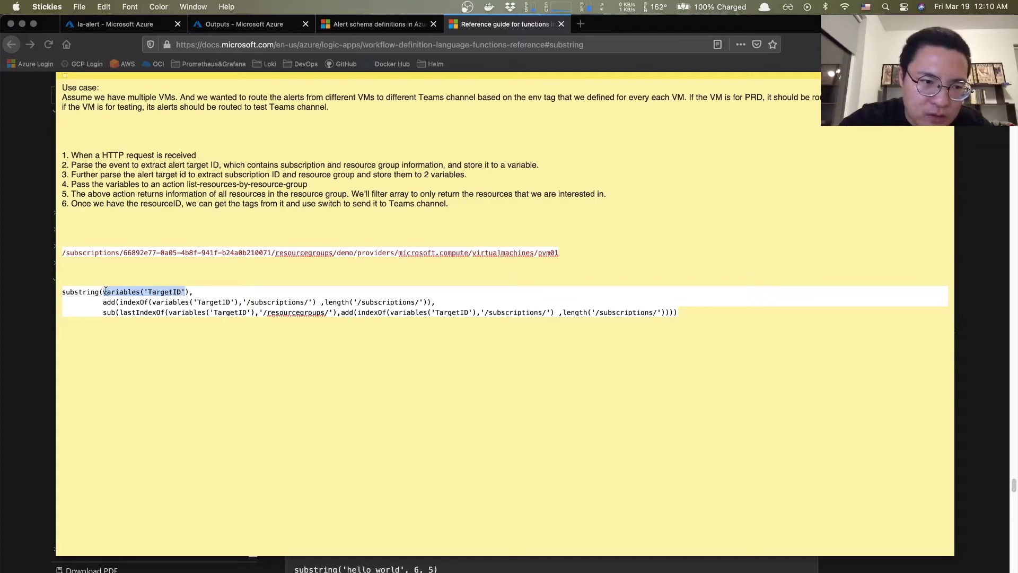
left_click_drag(60, 252, 559, 258)
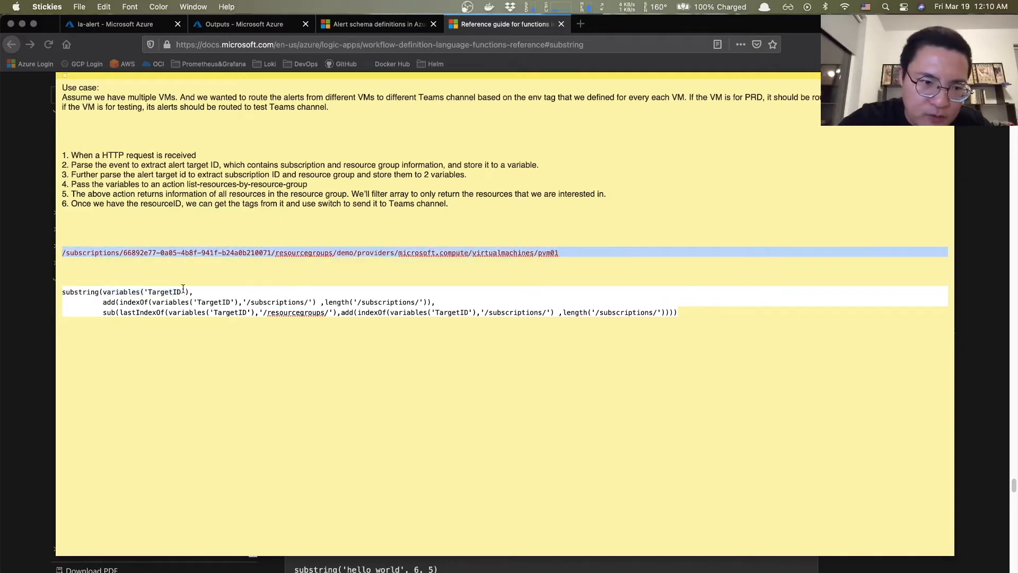
left_click_drag(194, 292, 102, 295)
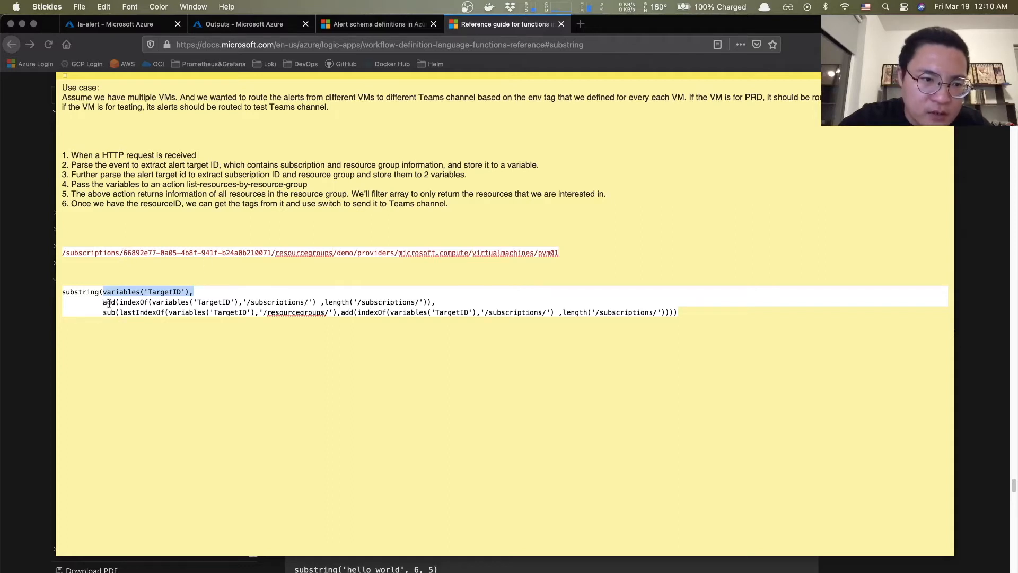
left_click_drag(104, 301, 442, 302)
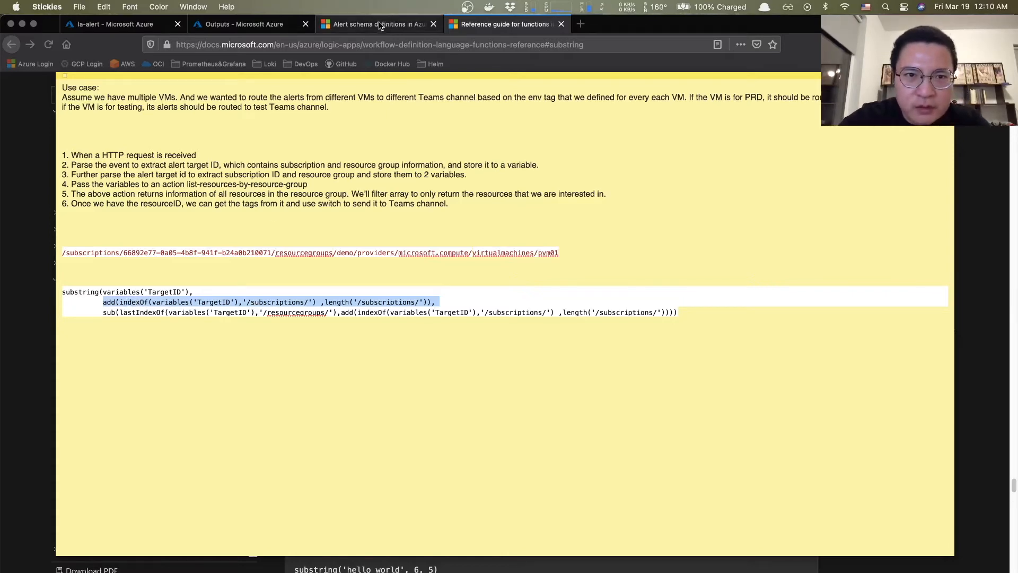
left_click(496, 23)
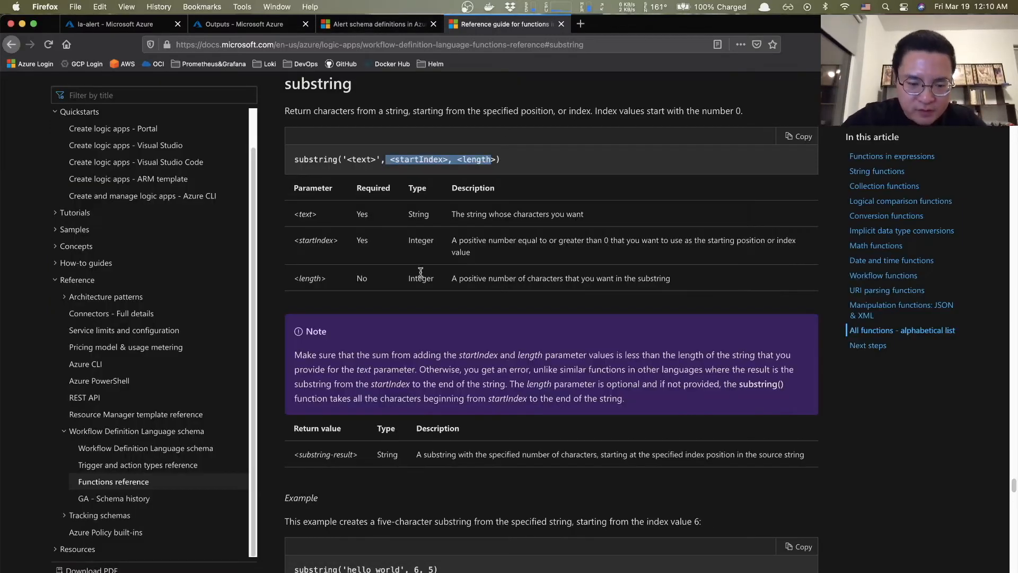
- Find 'indexof' on the reference page and open the indexOf function's section
key("super+f")
type("indexo")
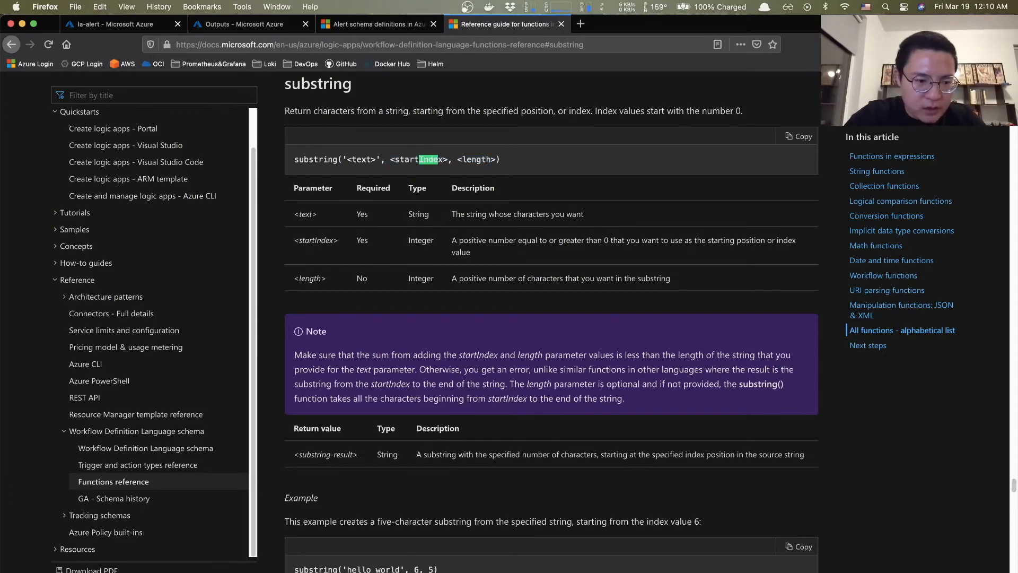
type("f")
key("Return")
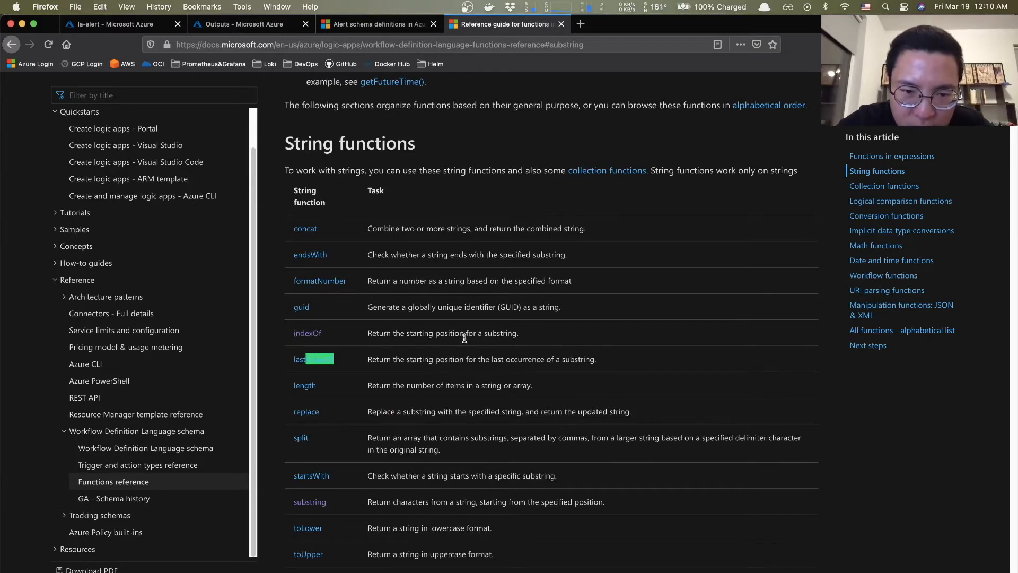
left_click(313, 334)
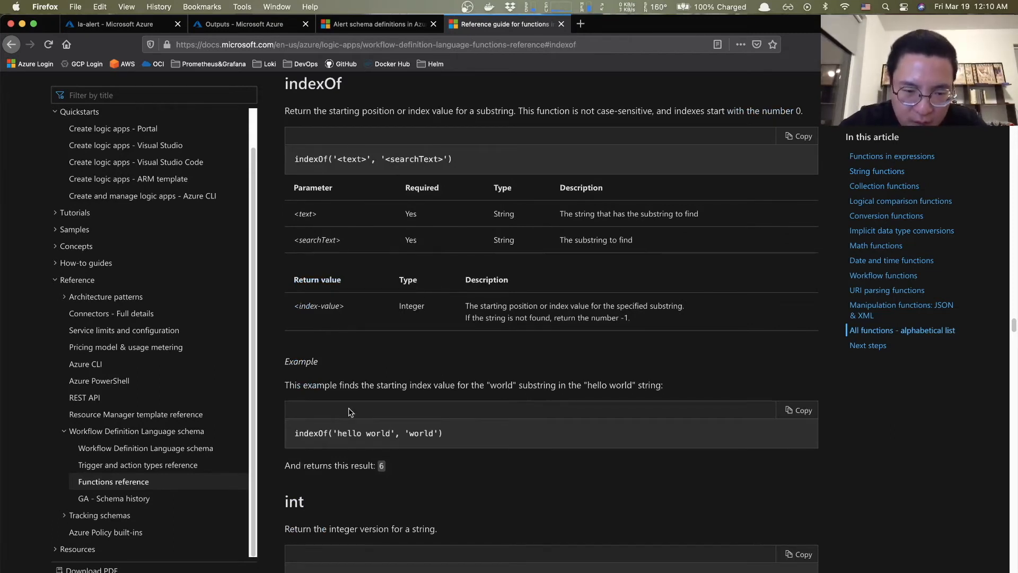
- Examine the indexOf example's 'hello world' and 'world' arguments, then return to the expression notes
scroll(361, 409, "down", 2)
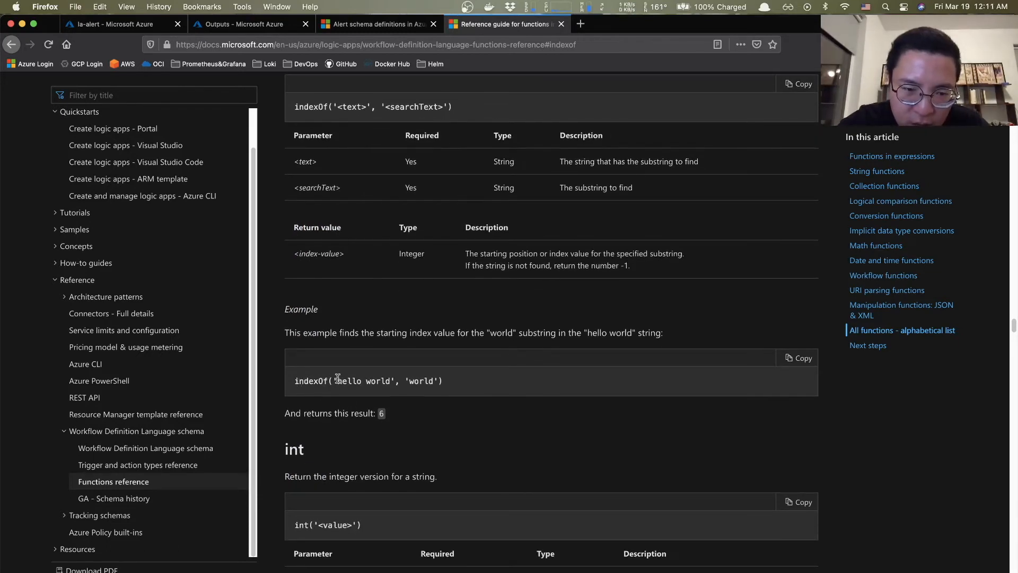
left_click_drag(337, 381, 393, 380)
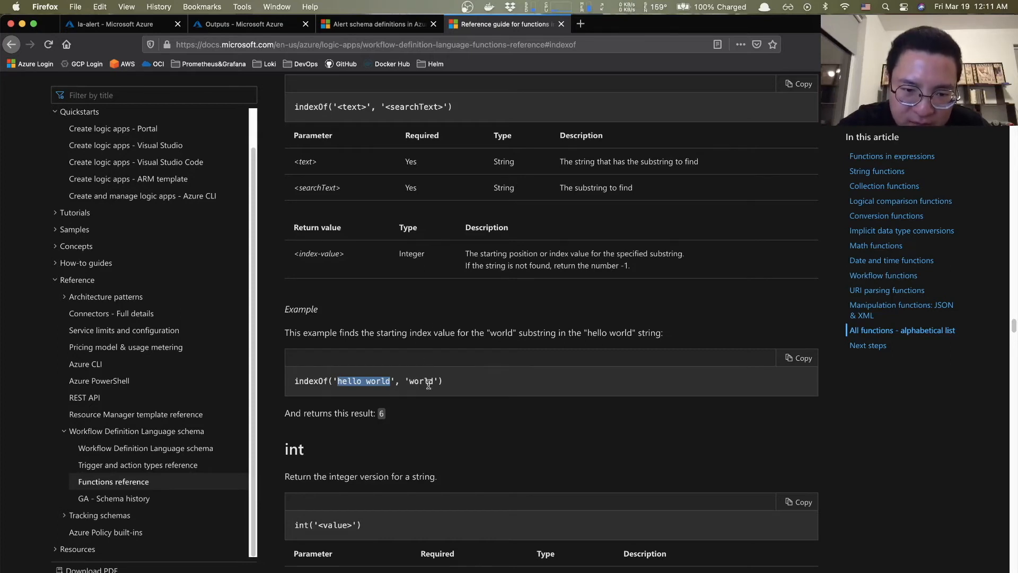
left_click_drag(408, 380, 436, 379)
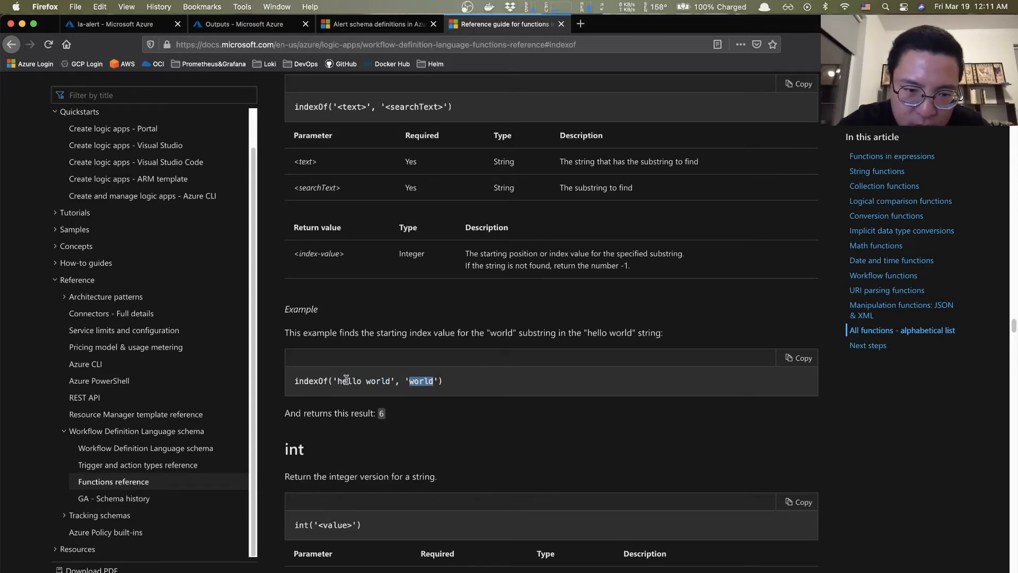
left_click(370, 381)
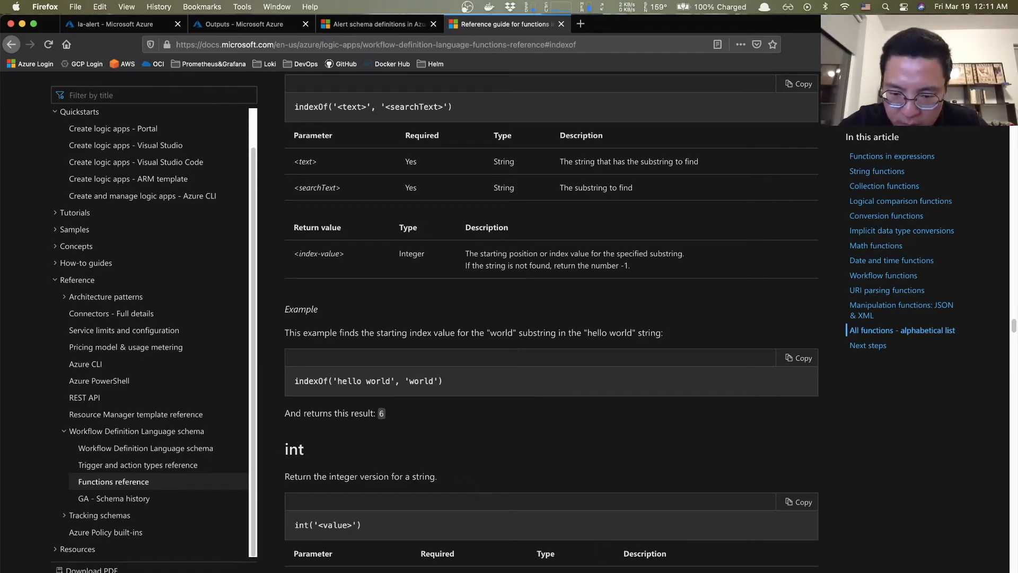
key("super+Tab")
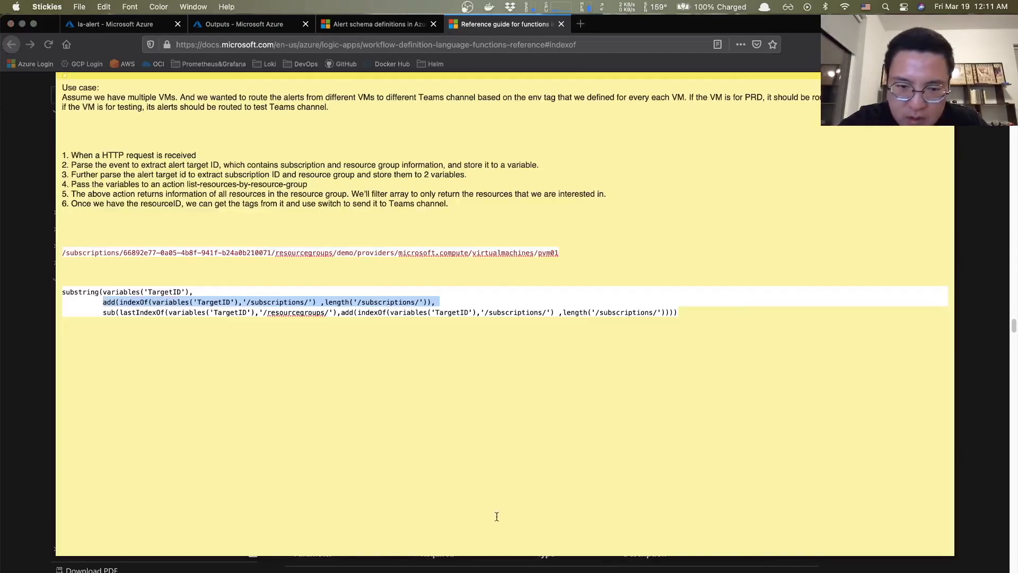
left_click(233, 301)
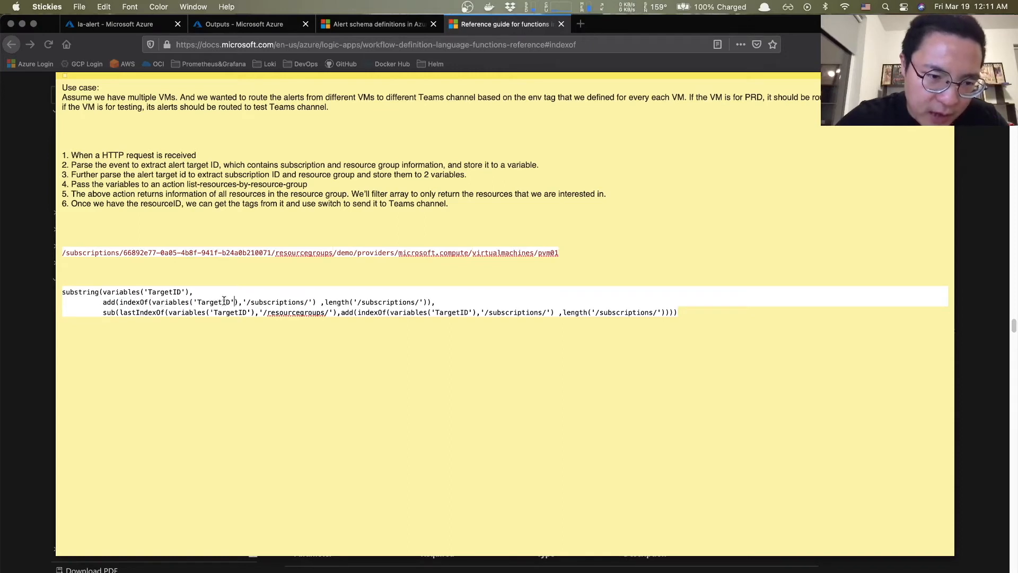
left_click_drag(247, 302, 316, 303)
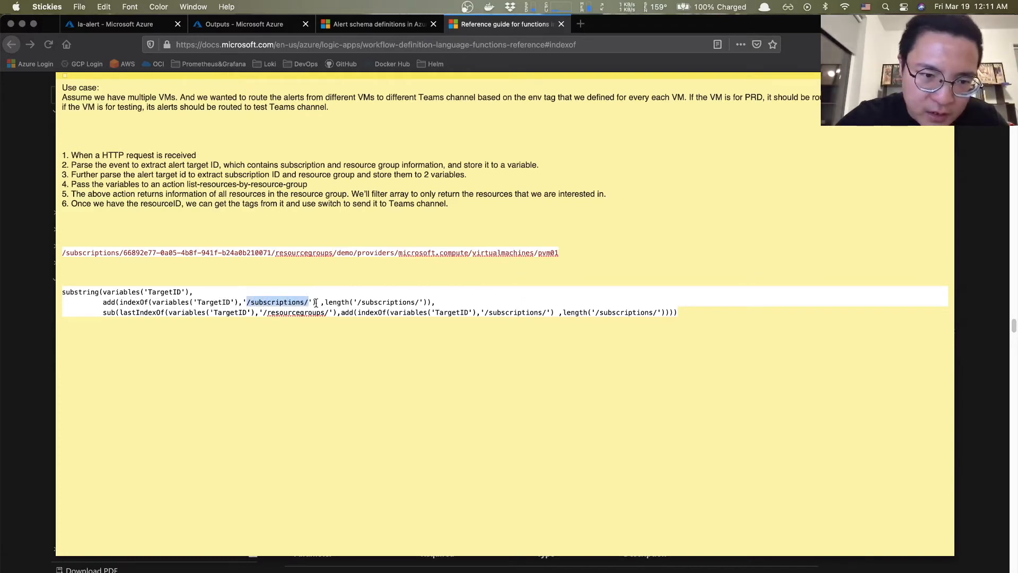
left_click_drag(63, 253, 122, 255)
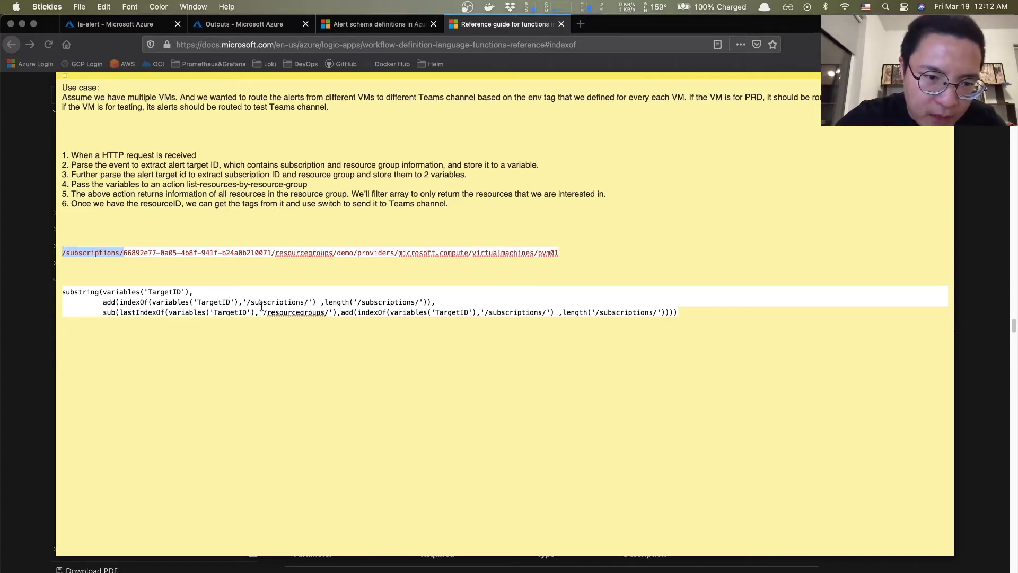
left_click(320, 302)
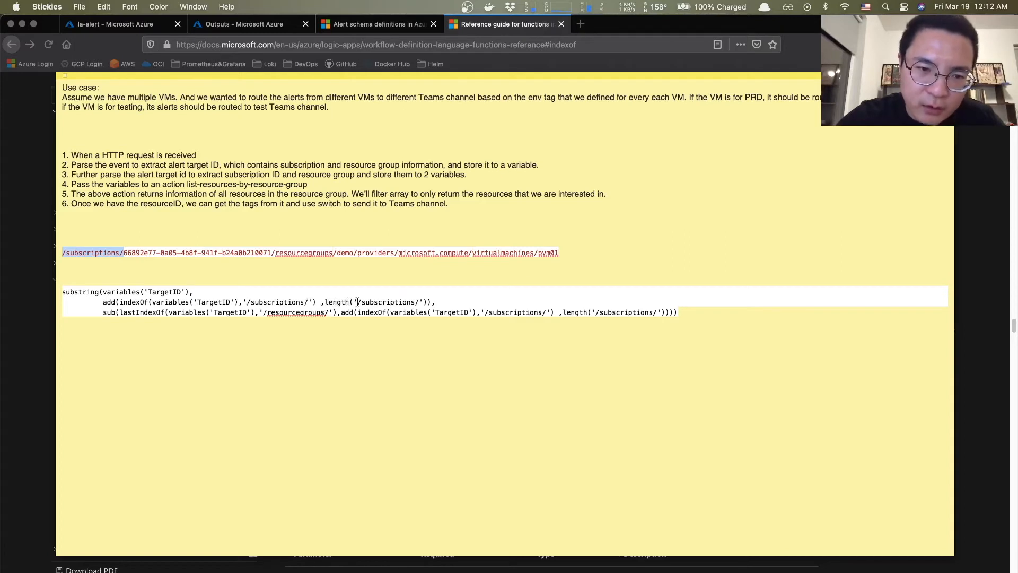
left_click_drag(359, 302, 423, 304)
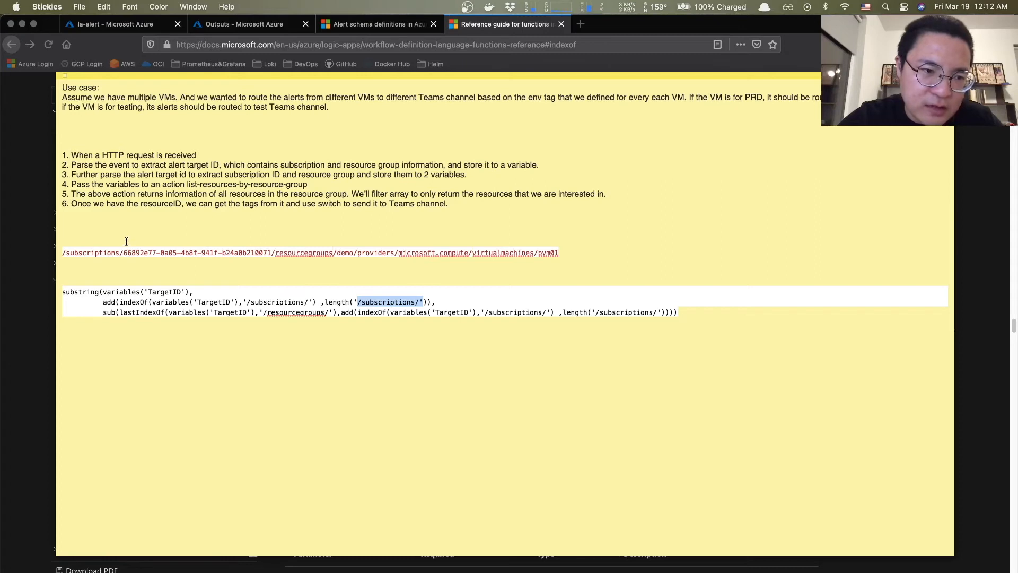
left_click_drag(123, 253, 271, 252)
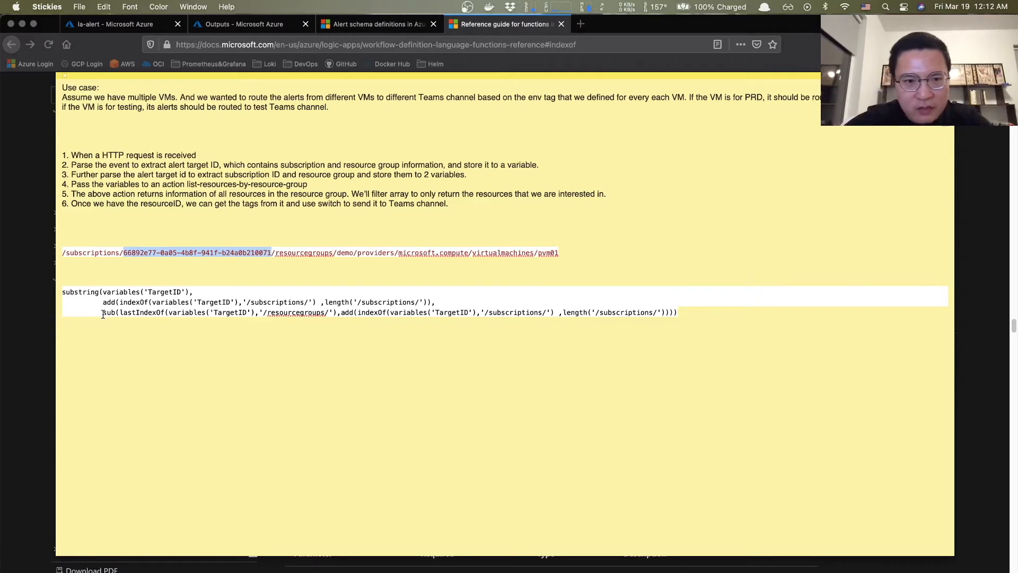
left_click(176, 263)
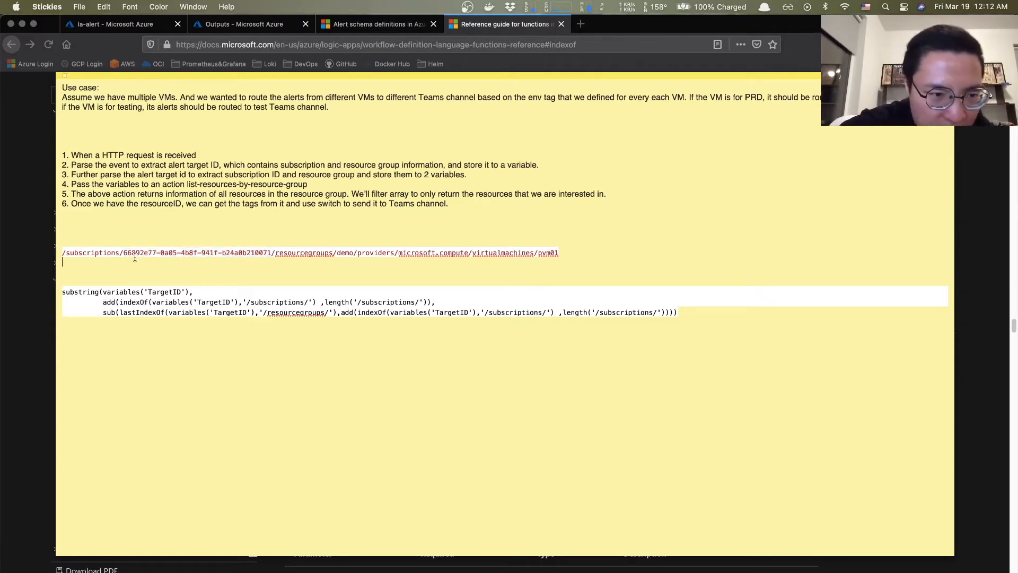
left_click_drag(124, 253, 273, 247)
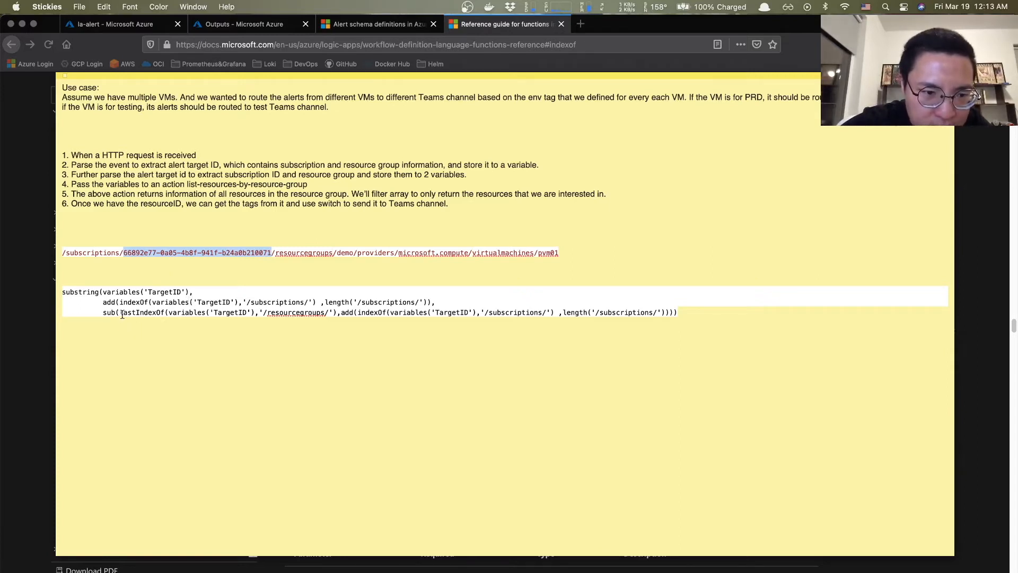
left_click(166, 313)
left_click_drag(167, 313, 122, 313)
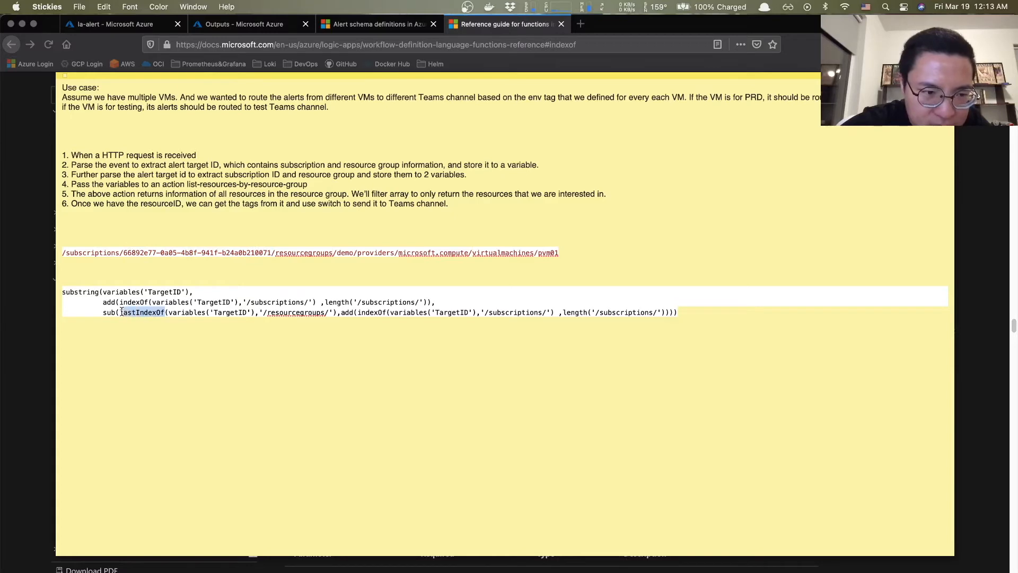
key("super+c")
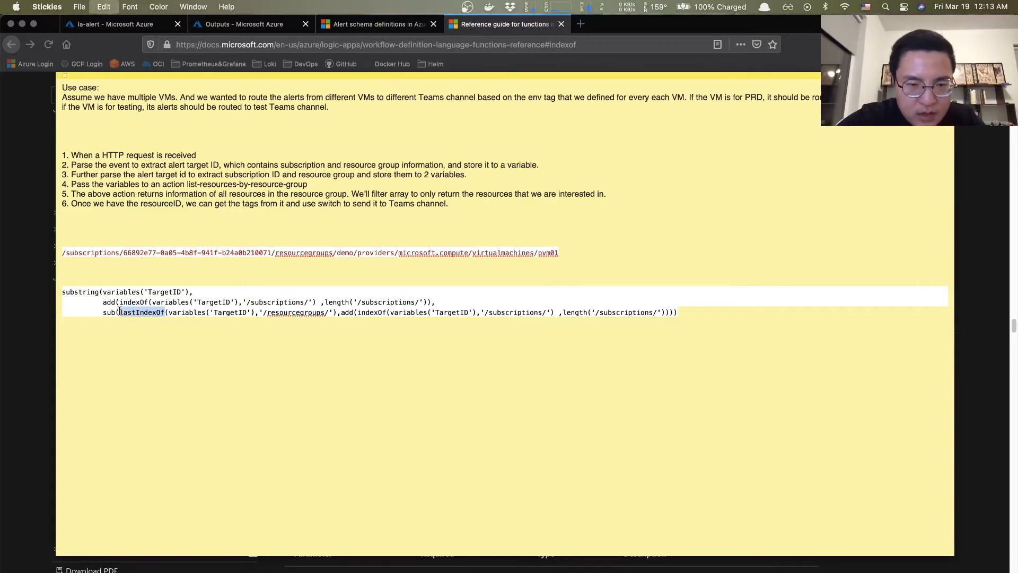
left_click(490, 26)
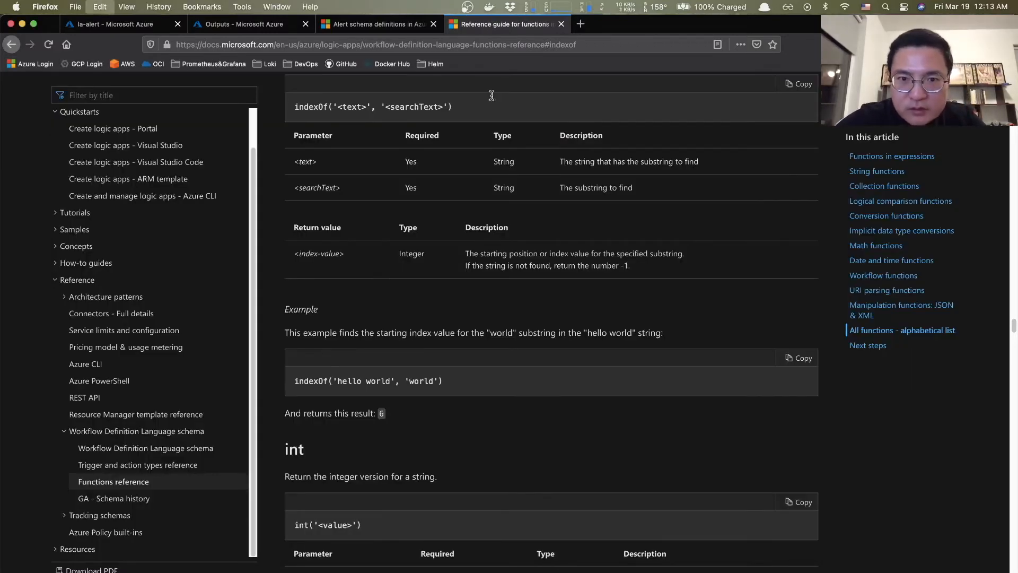
key("super+f")
key("super+v")
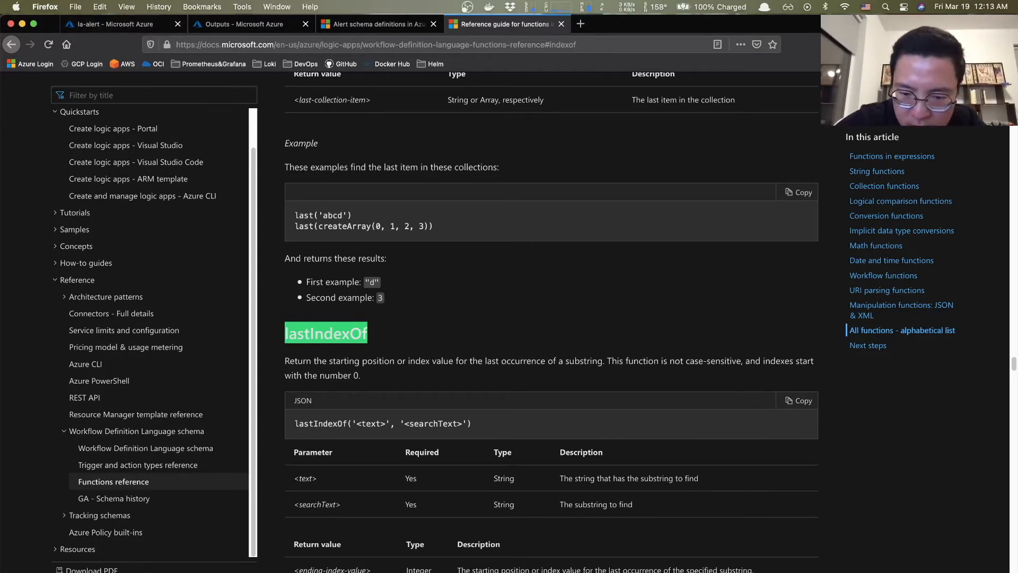
key("super+Tab")
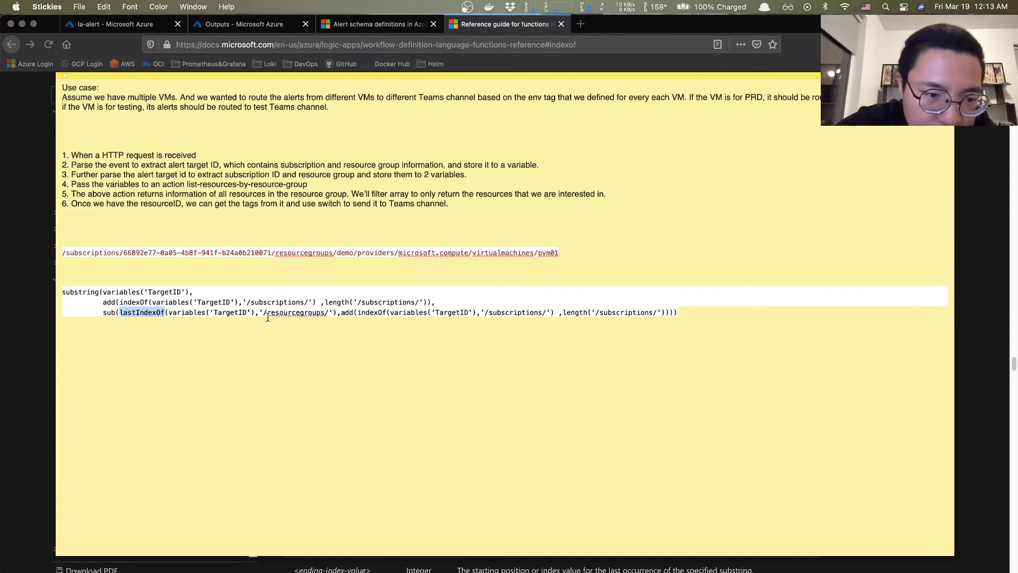
left_click_drag(262, 313, 332, 313)
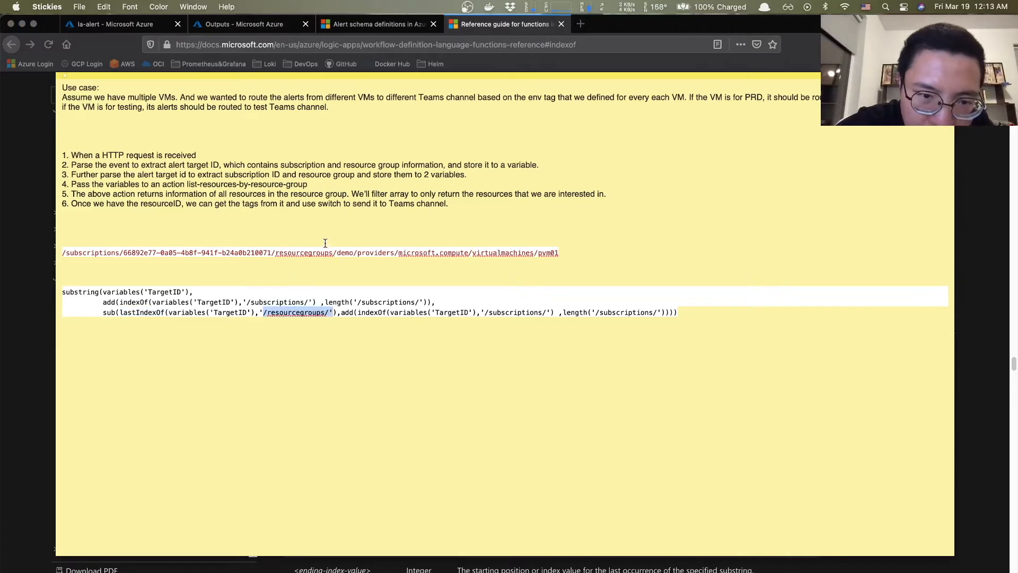
left_click_drag(337, 253, 273, 249)
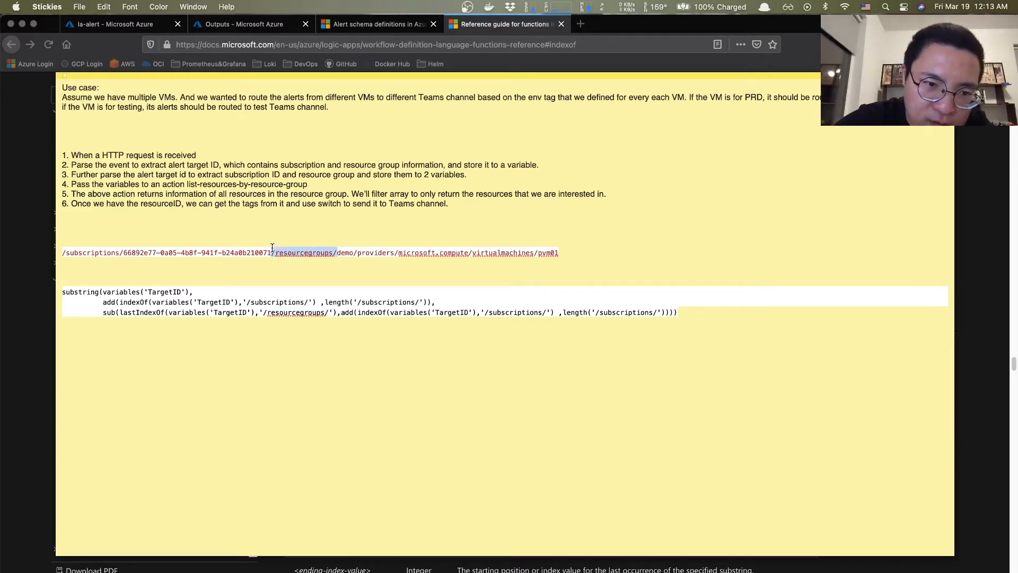
left_click(272, 248)
left_click_drag(276, 253, 271, 247)
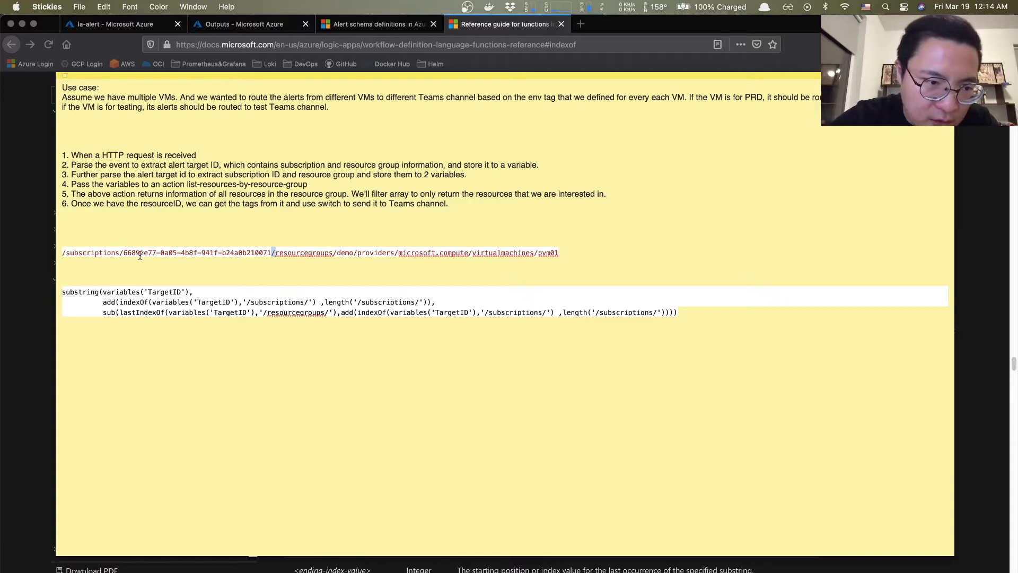
left_click(123, 251)
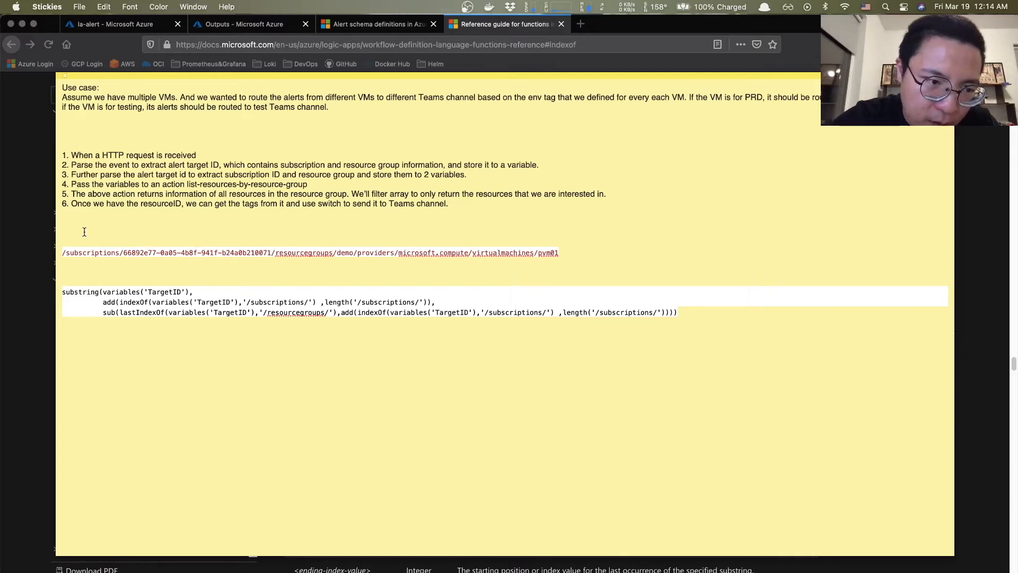
left_click_drag(123, 253, 269, 253)
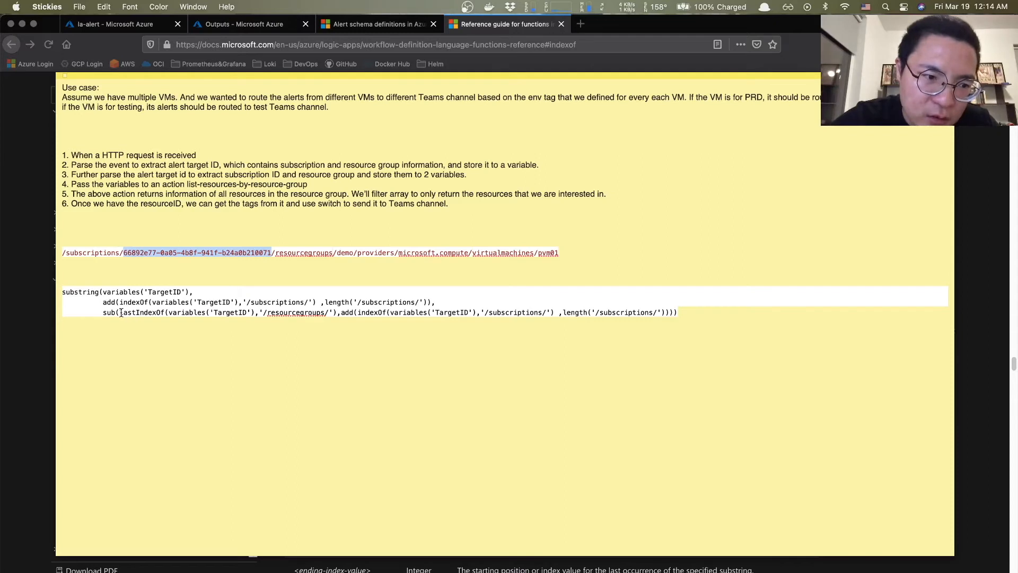
left_click_drag(119, 313, 227, 312)
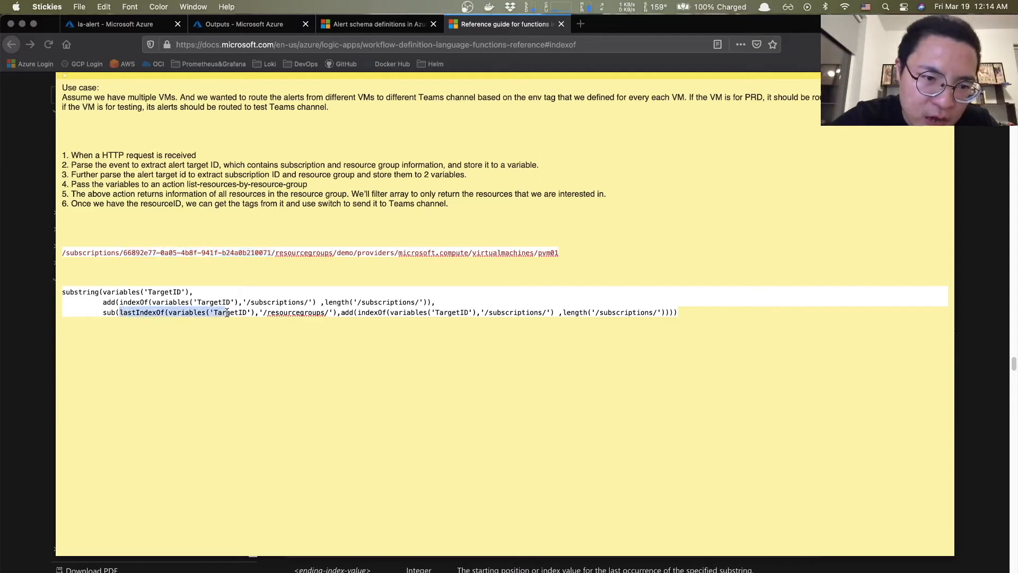
left_click_drag(274, 246, 274, 253)
left_click(274, 253)
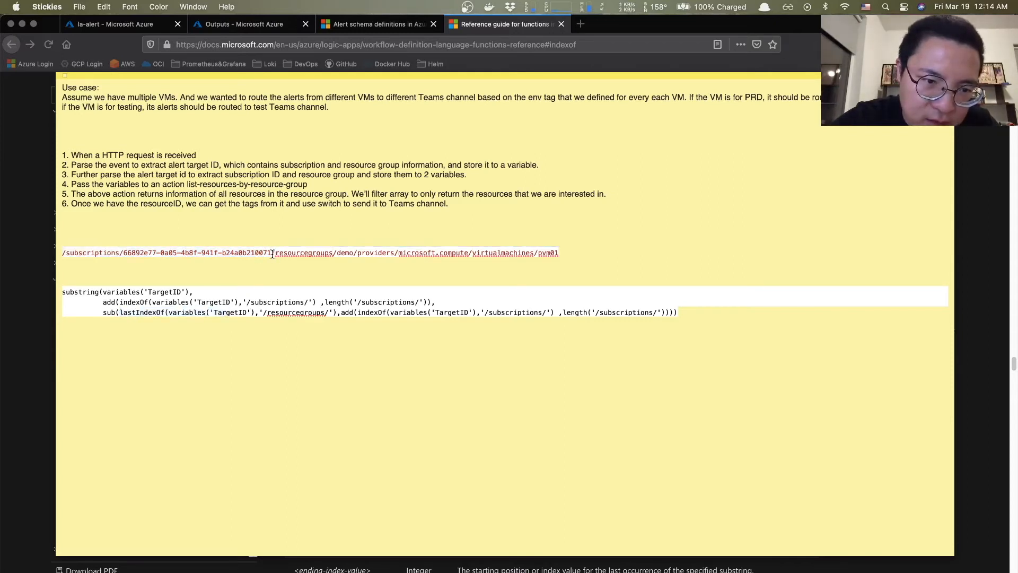
double_click(273, 253)
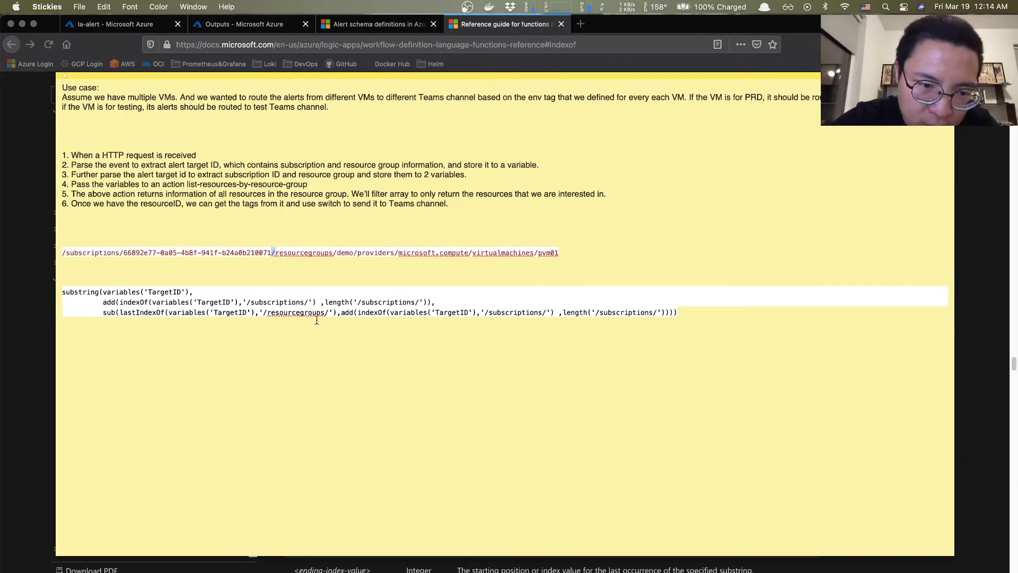
left_click_drag(342, 313, 674, 310)
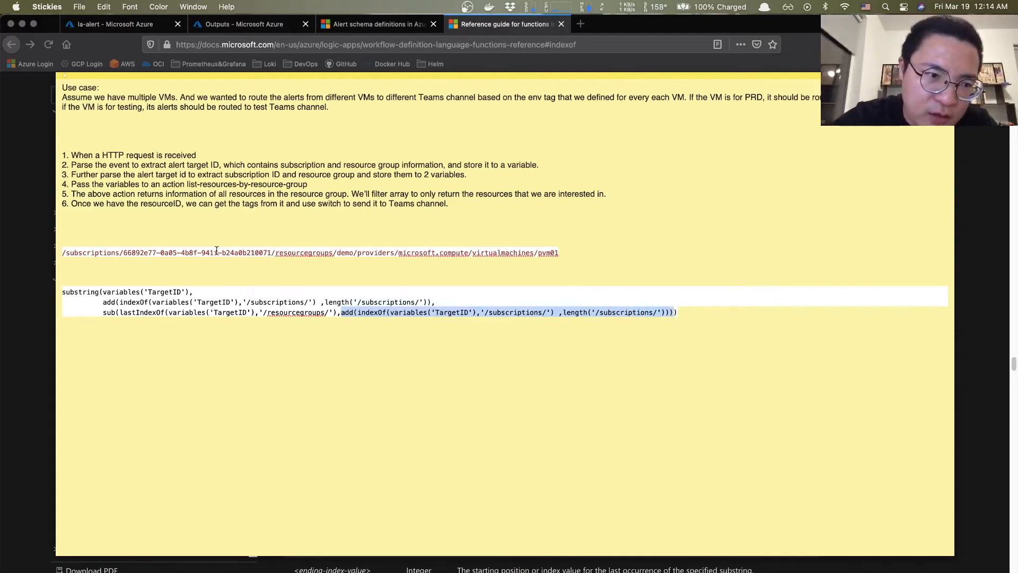
left_click(121, 253)
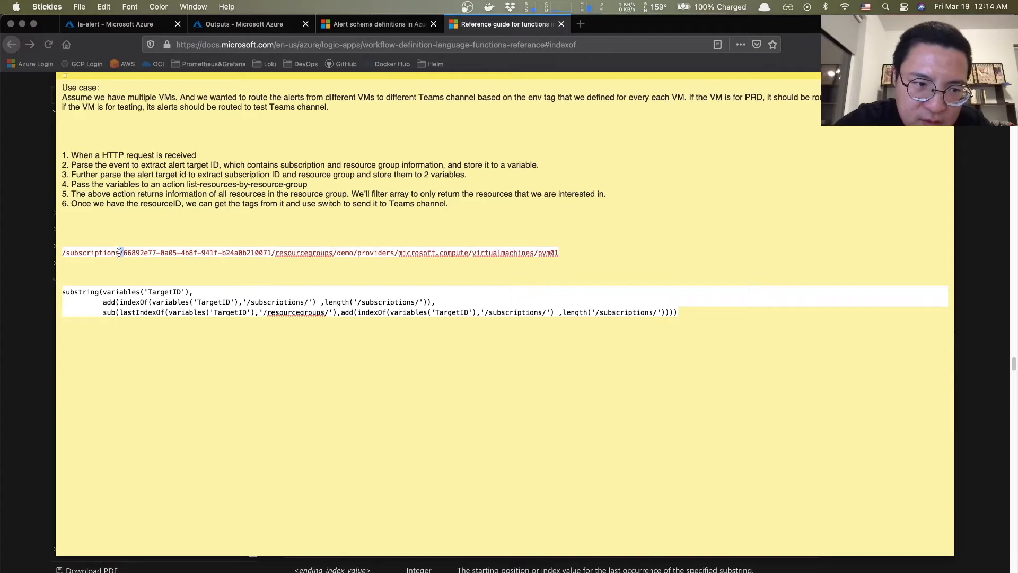
left_click_drag(124, 253, 272, 253)
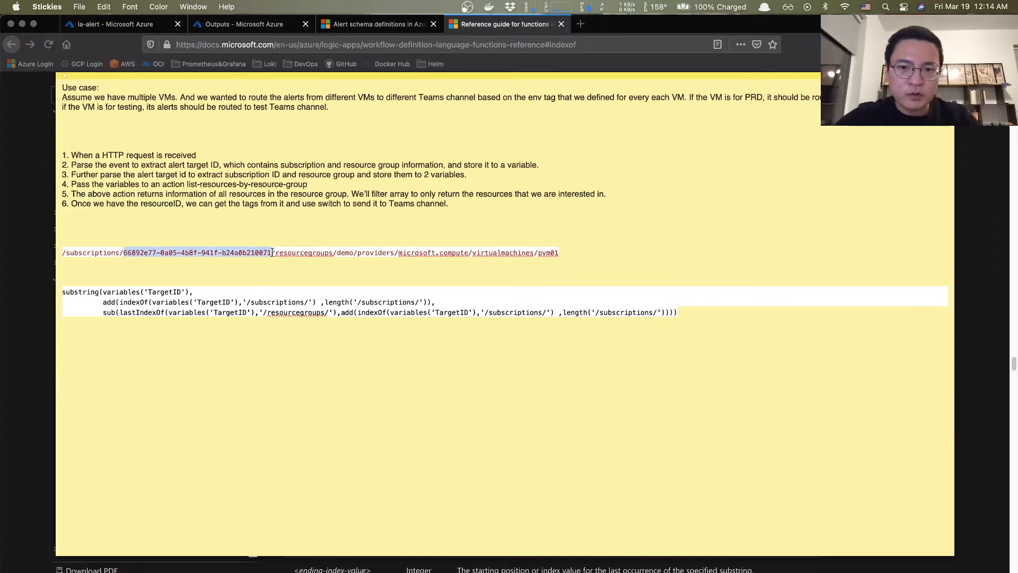
left_click(452, 337)
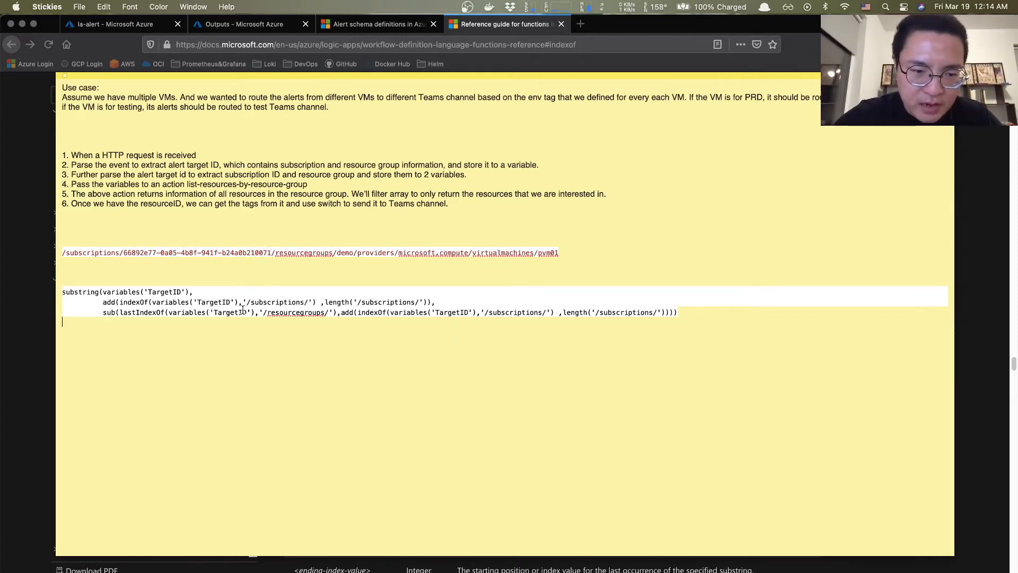
- Update getSubId with the edited substring expression and go to la-alert's Overview
left_click(121, 24)
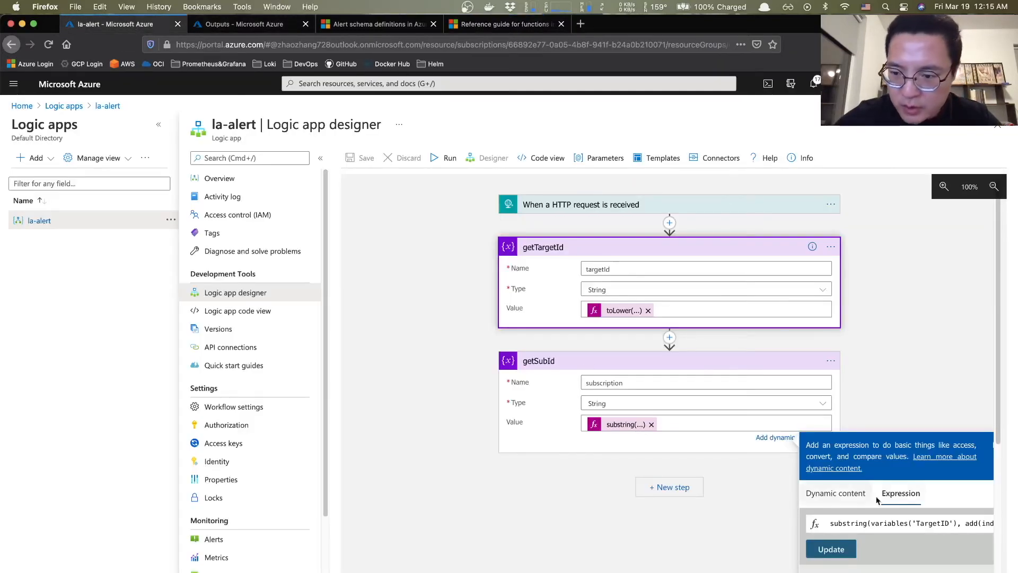
left_click(820, 554)
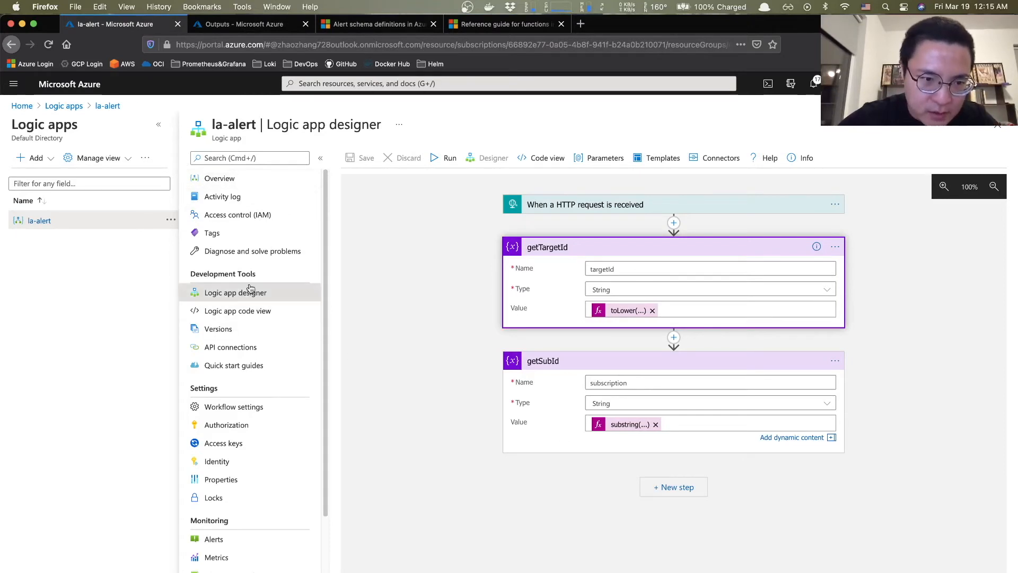
left_click(222, 184)
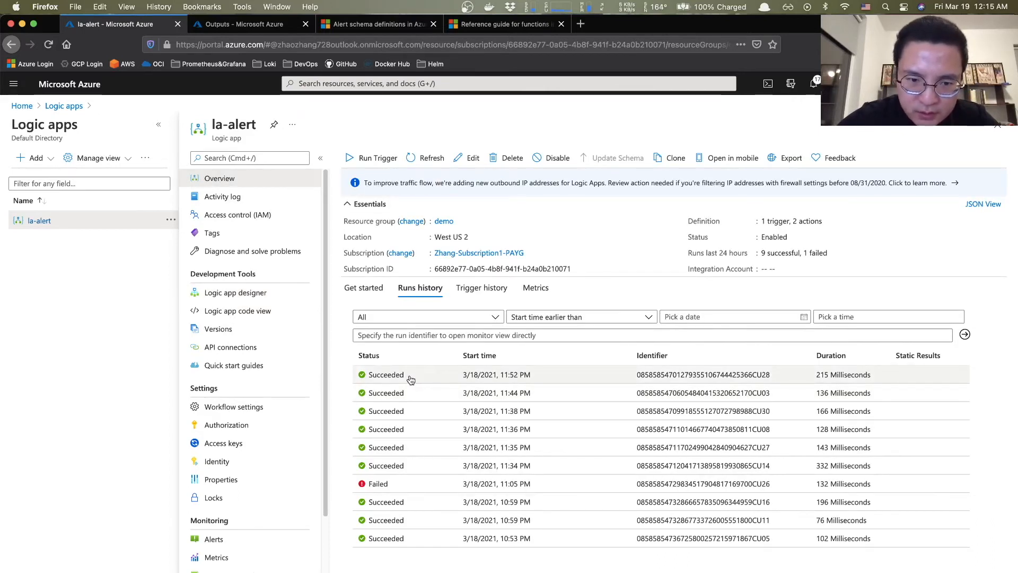
- Resubmit the latest run, open the new 12:15 AM run, and check getSubId's subscription ID output
left_click(393, 376)
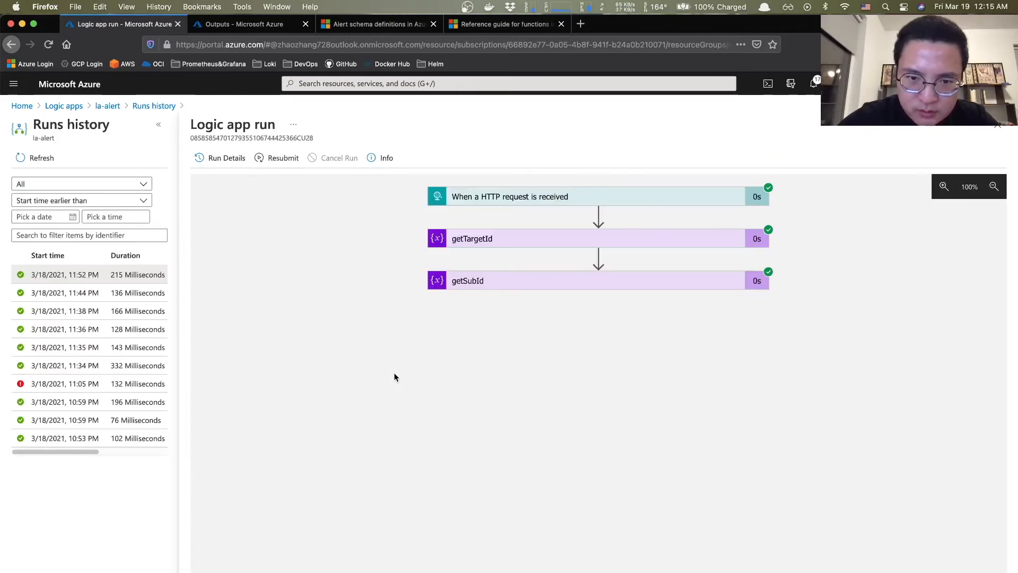
left_click(286, 159)
left_click(217, 225)
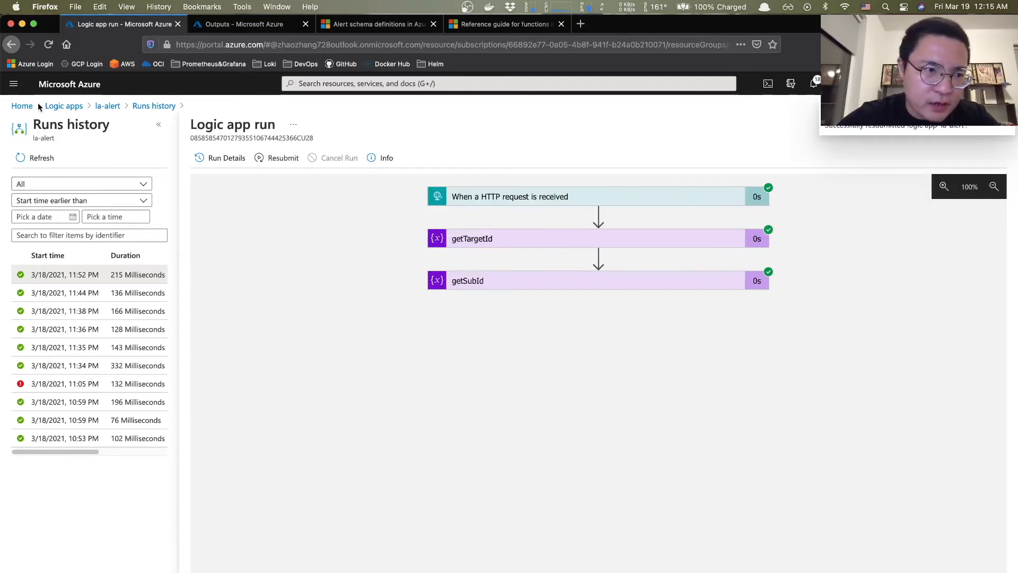
left_click(33, 161)
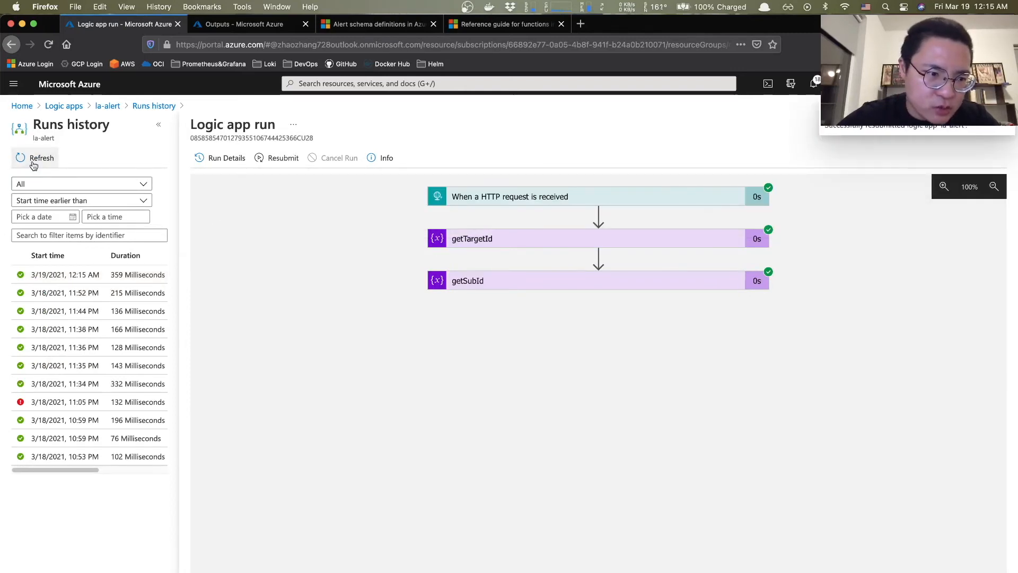
left_click(52, 280)
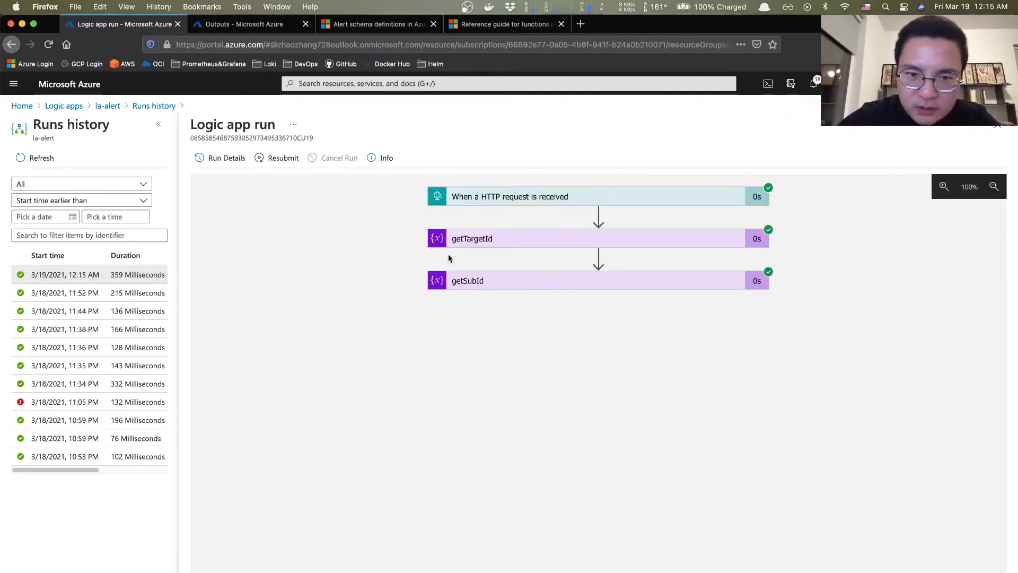
left_click(470, 287)
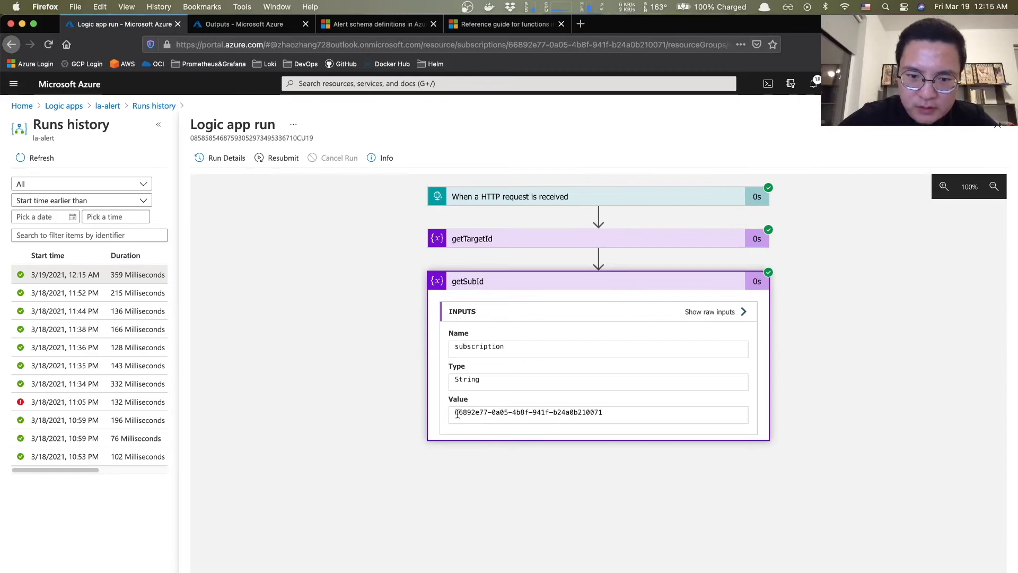
left_click_drag(620, 413, 433, 414)
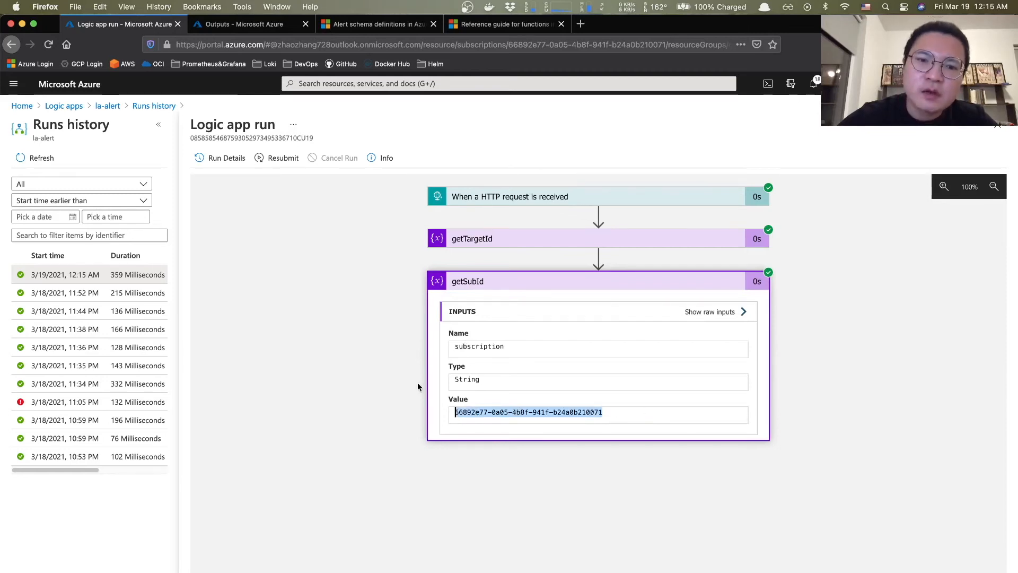
left_click(354, 373)
left_click(603, 413)
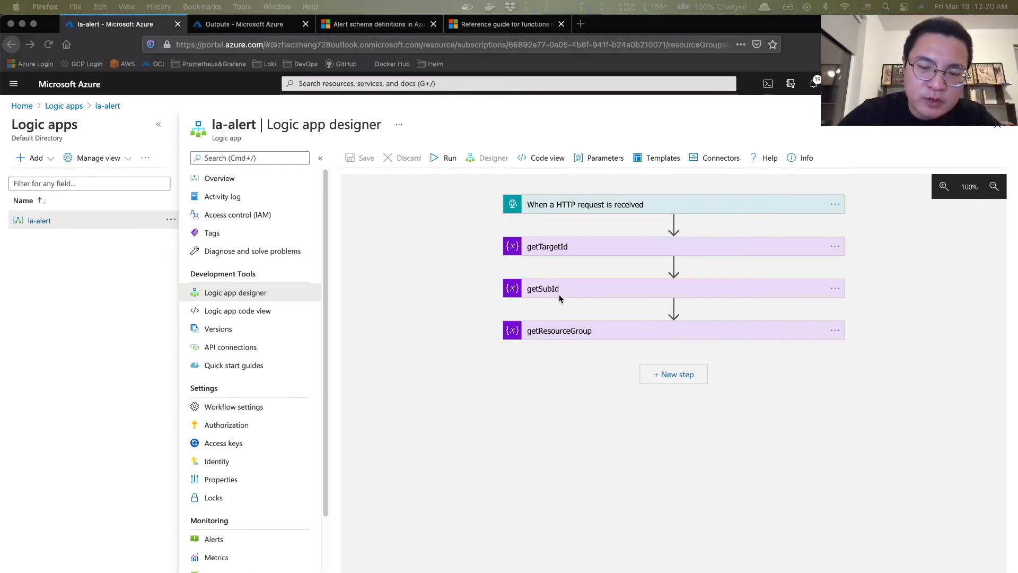
- Replace getResourceGroup's rg expression with the substring formula extracting the resource group from TargetID
left_click(622, 332)
left_click(622, 395)
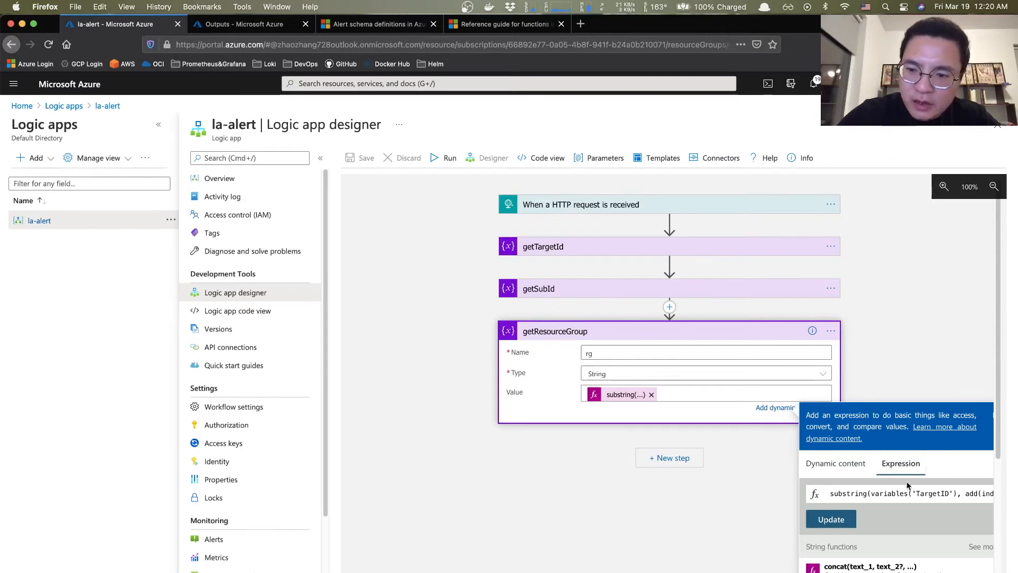
left_click(879, 494)
left_click(833, 494)
key("super+a")
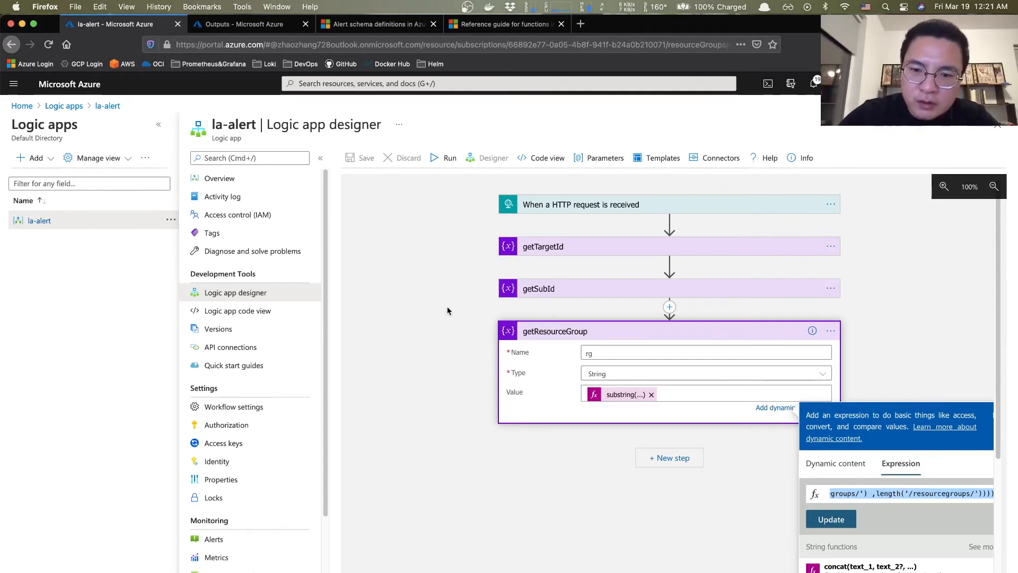
left_click(653, 552)
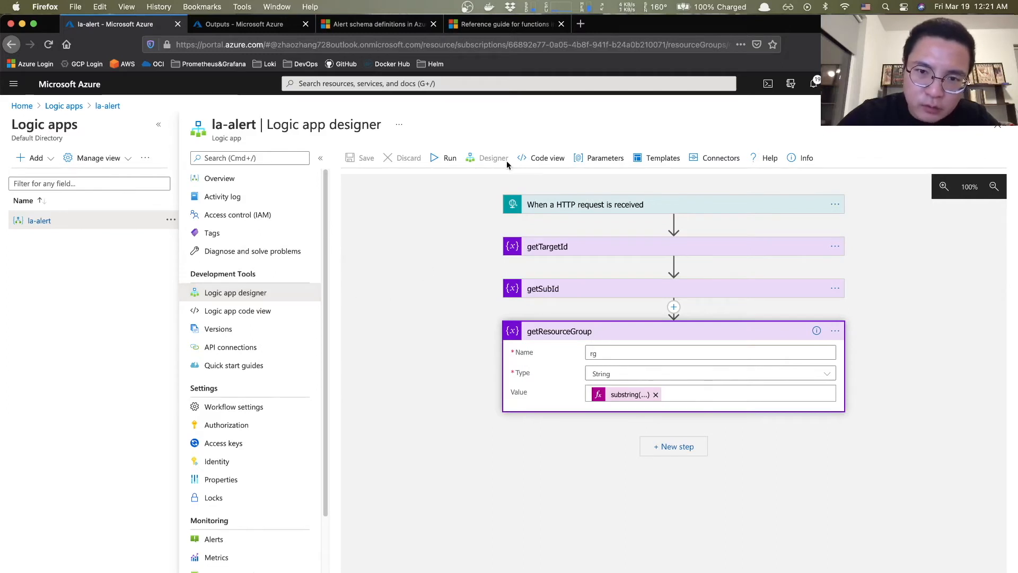
left_click(270, 314)
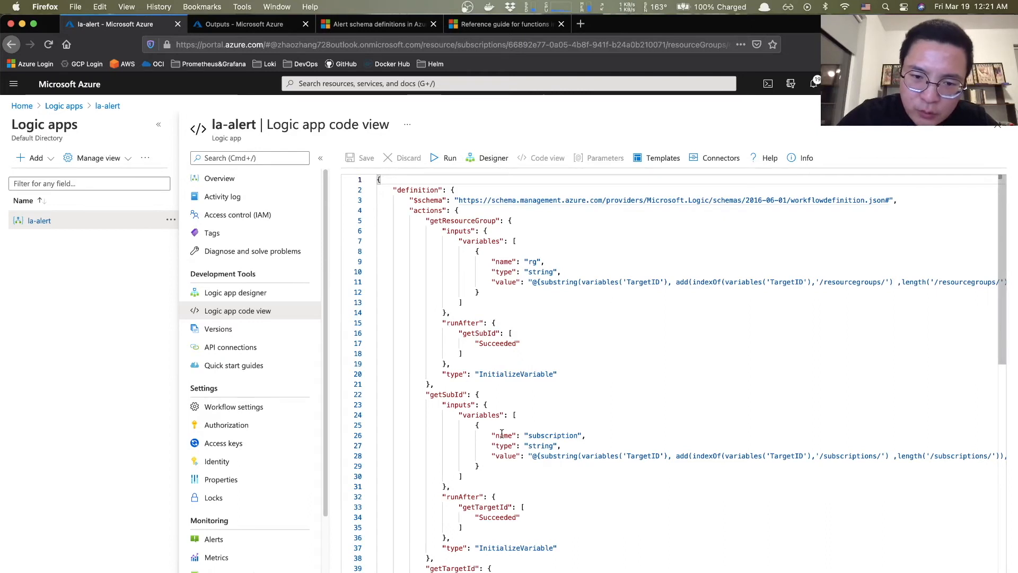
- Review the getSubId and getResourceGroup JSON definitions, then open the latest 12:15 AM run
left_click_drag(427, 394, 656, 553)
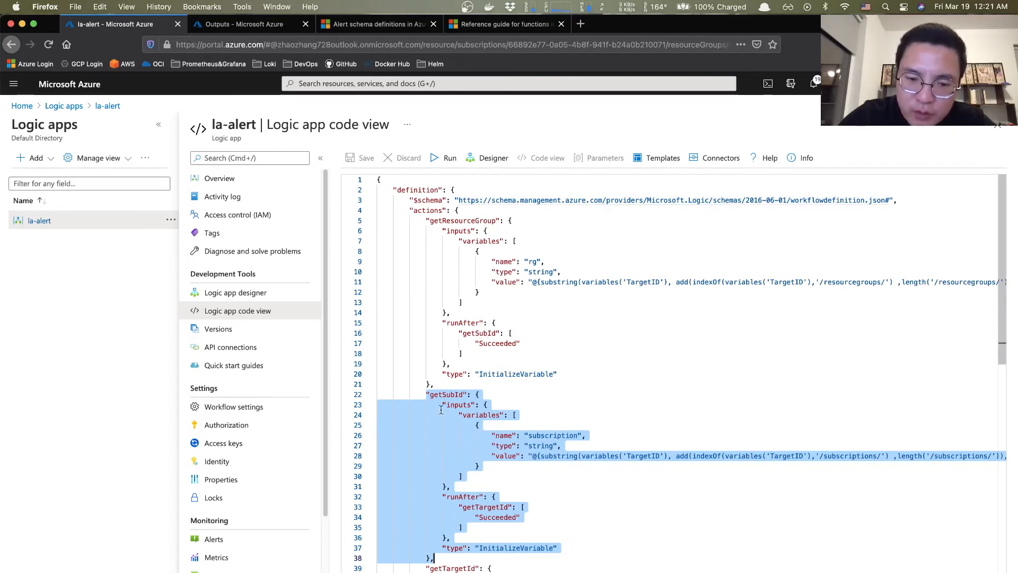
left_click_drag(424, 221, 608, 382)
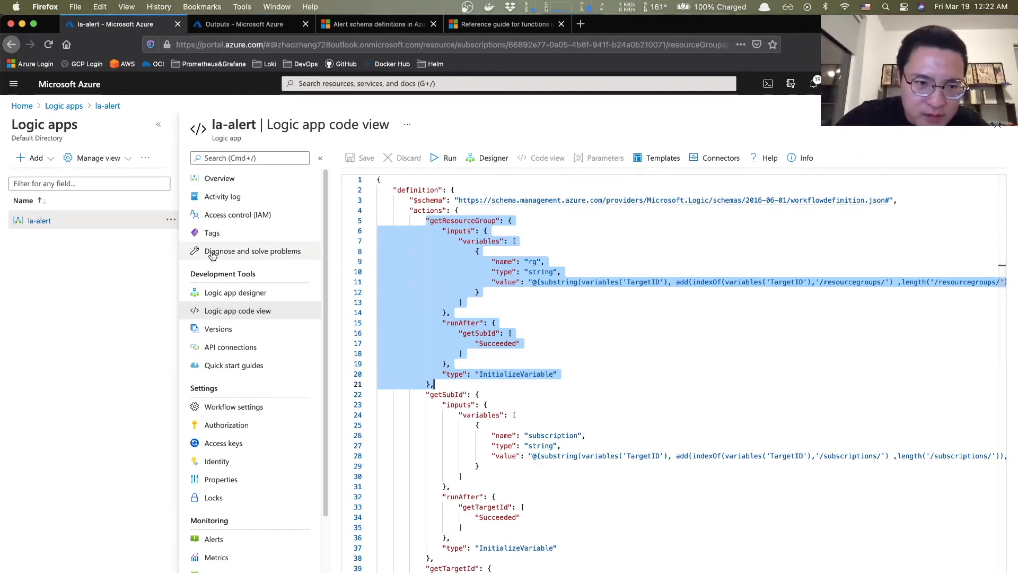
left_click(231, 184)
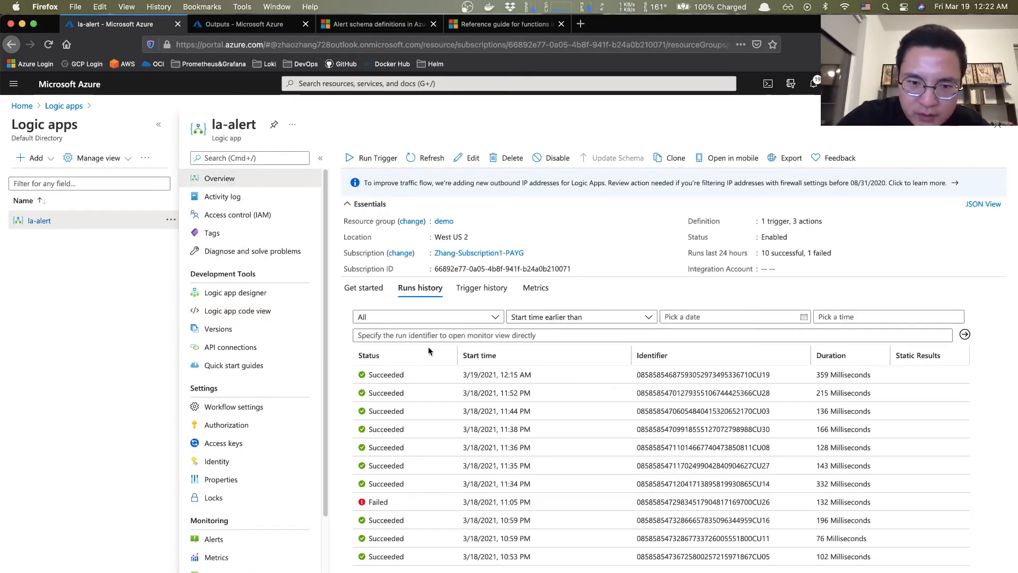
left_click(405, 374)
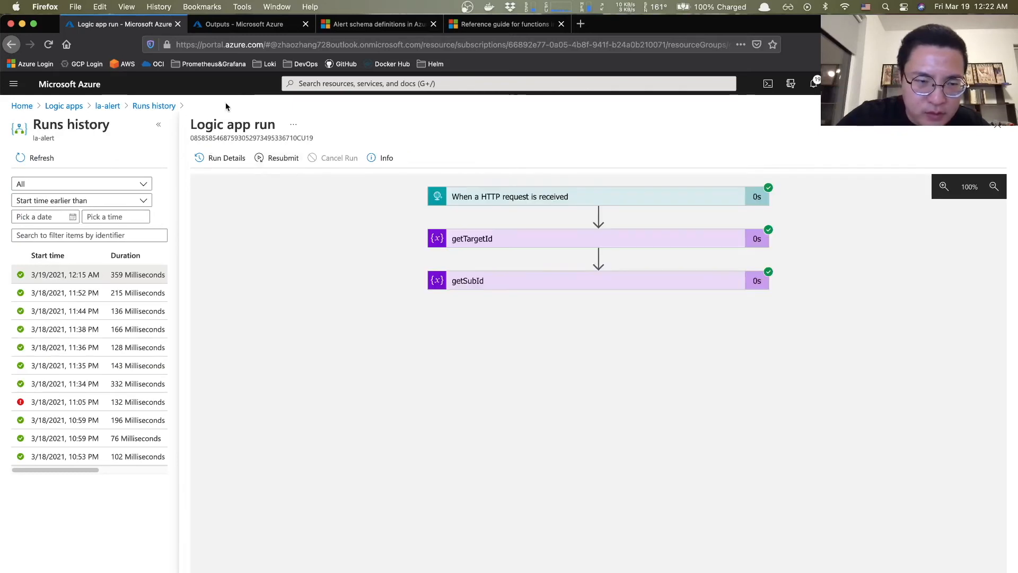
- Resubmit the la-alert run to test getResourceGroup and refresh the runs list
left_click(278, 162)
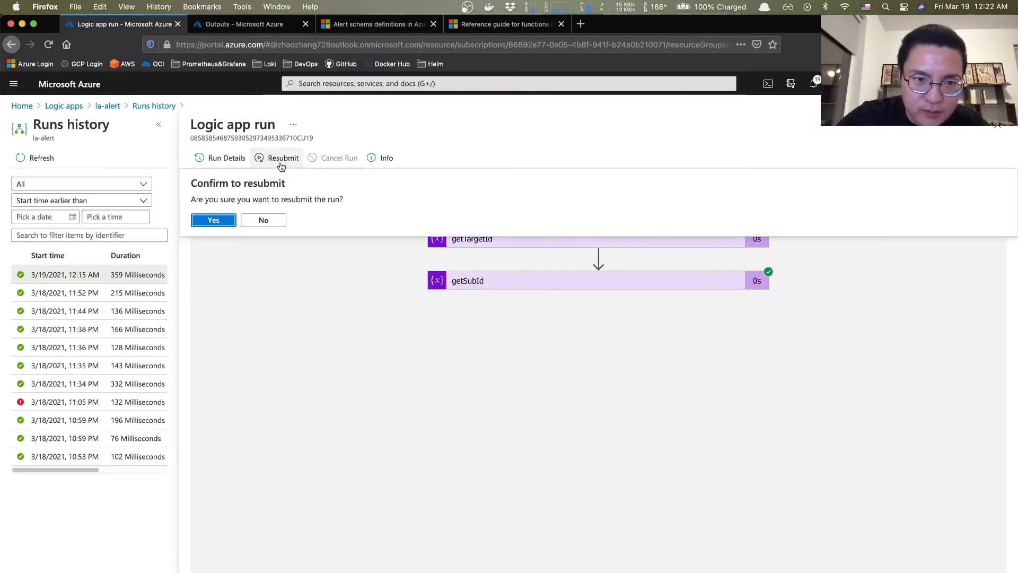
left_click(231, 224)
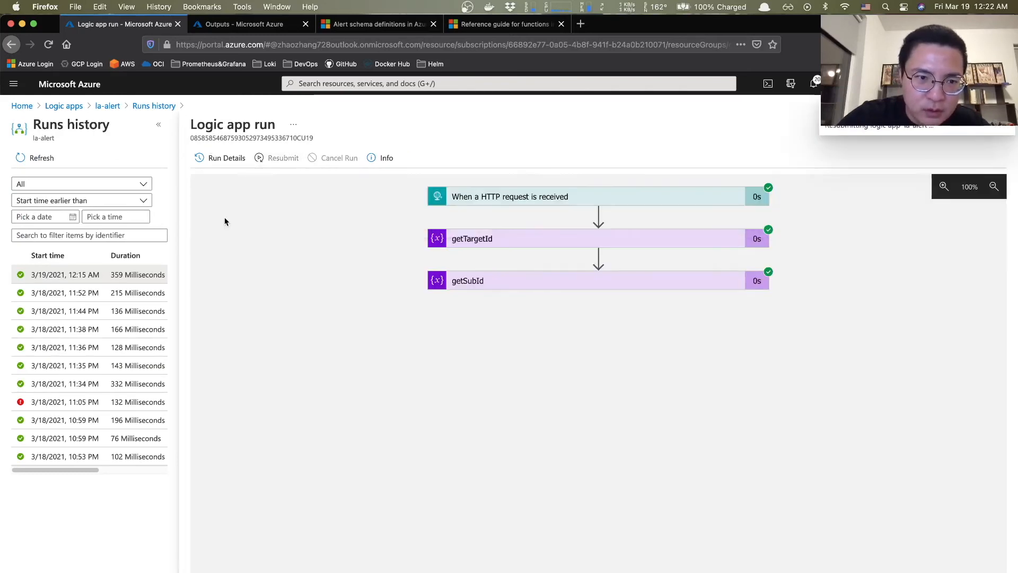
left_click(32, 157)
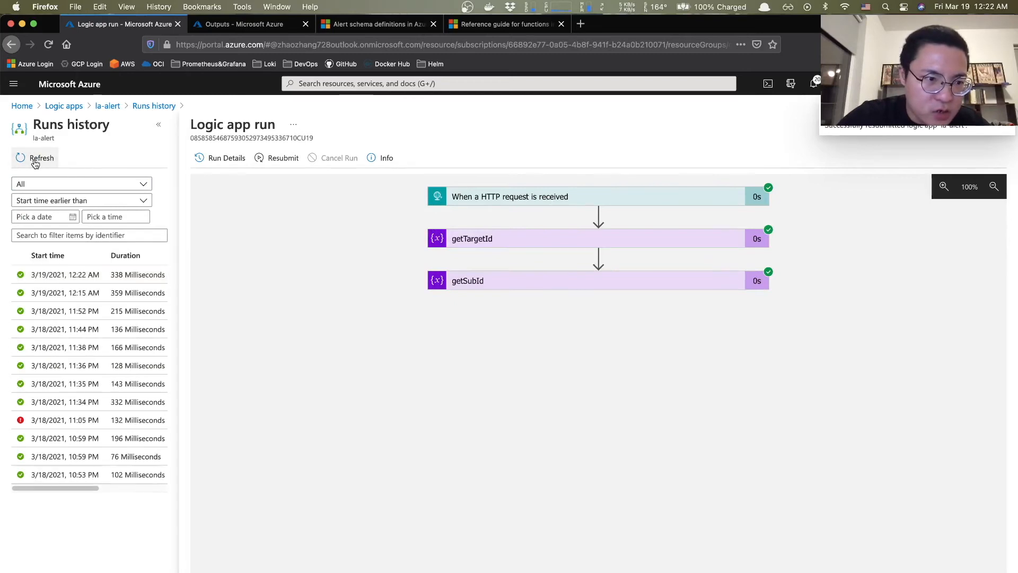
- Open the new 12:22 AM run and check getResourceGroup's recorded resource group value 'demo'
left_click(74, 275)
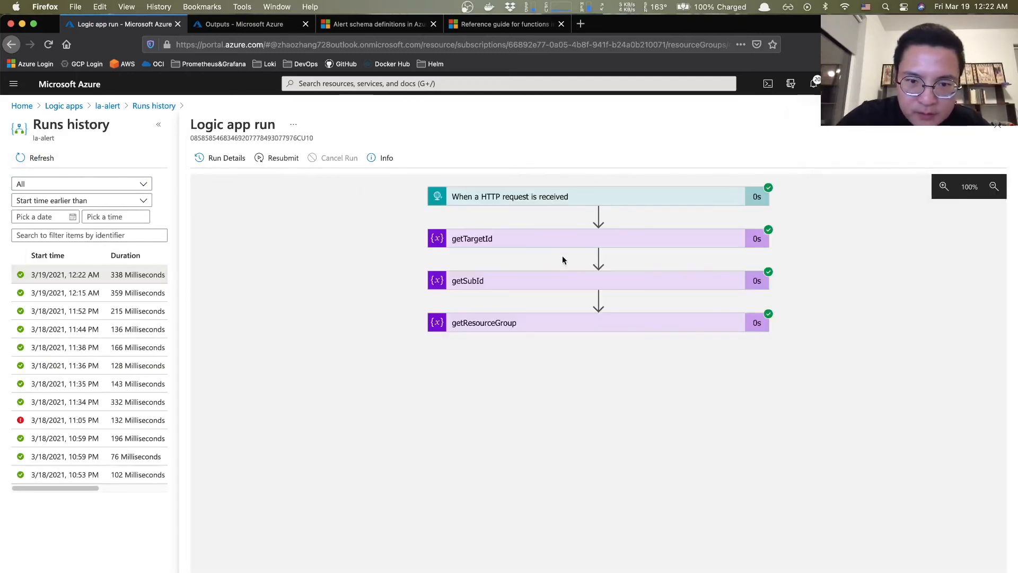
left_click(551, 323)
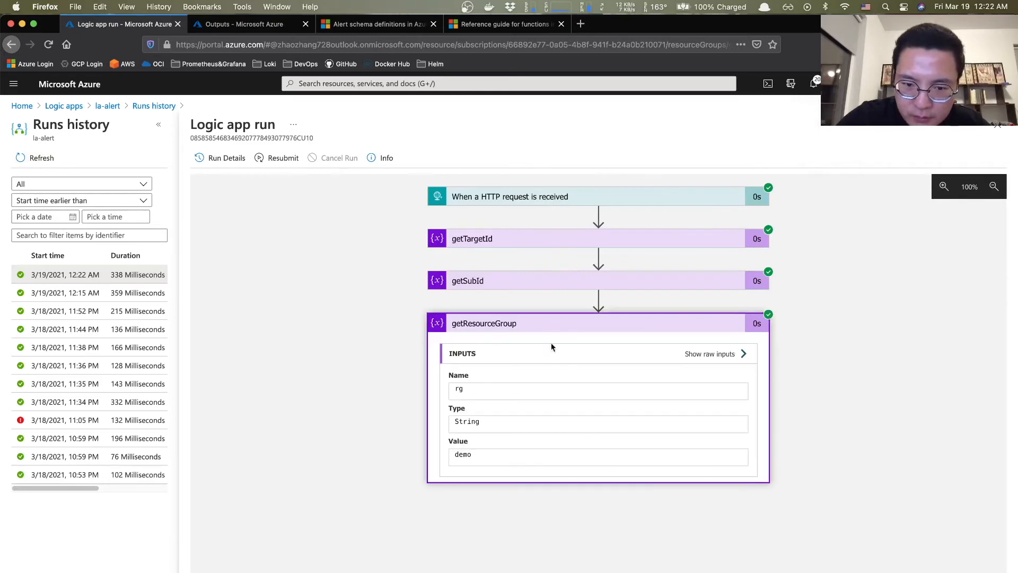
double_click(460, 455)
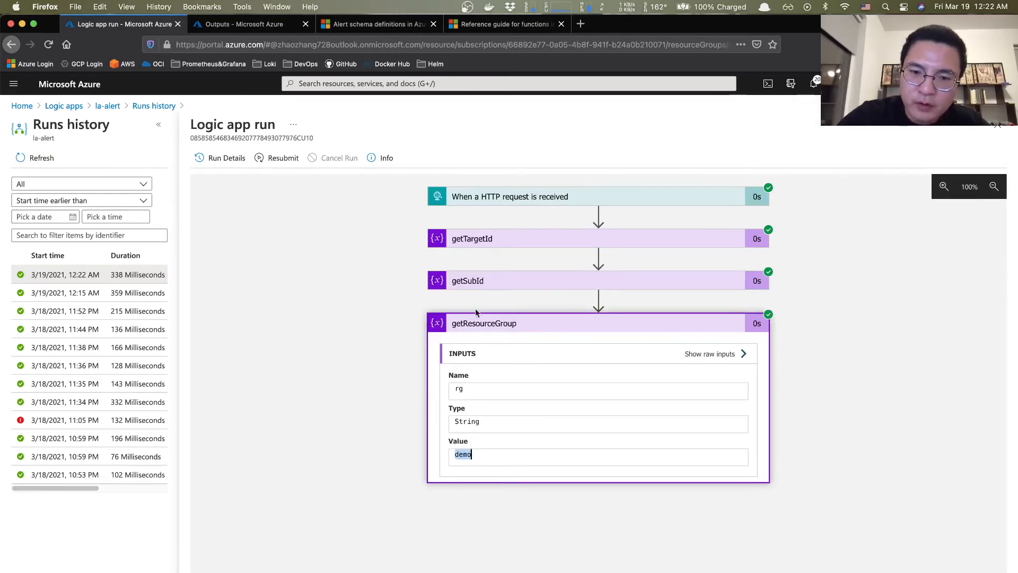
left_click(485, 326)
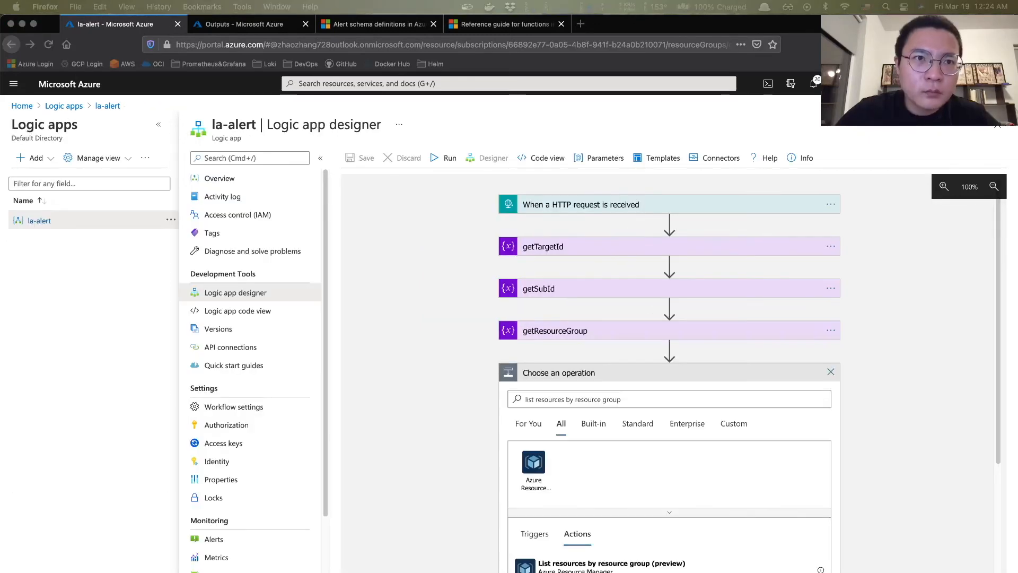
- Add the List resources by resource group action and sign in to create its Azure Resource Manager connection
scroll(484, 333, "down", 3)
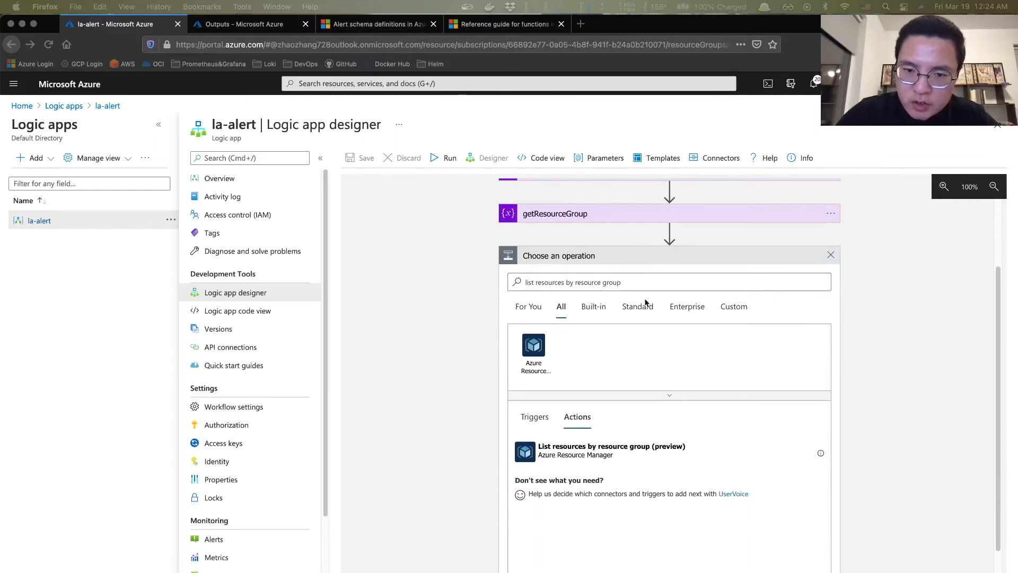
left_click(647, 282)
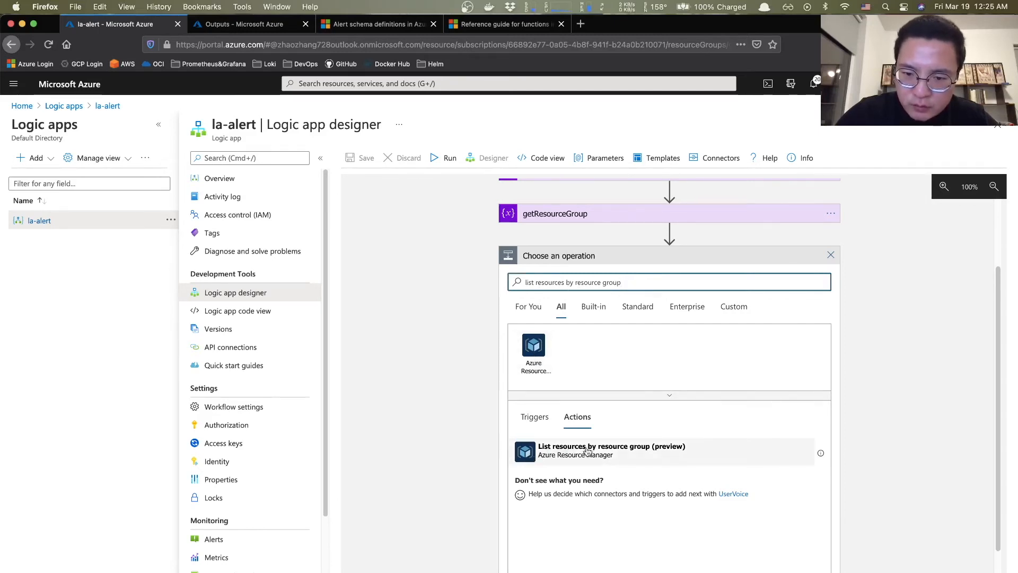
left_click(527, 457)
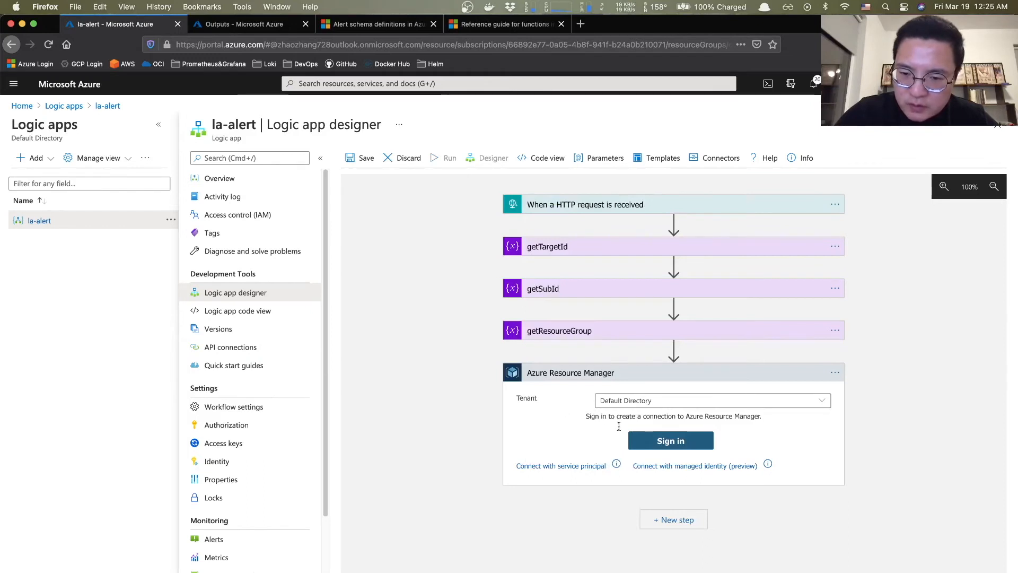
left_click(683, 445)
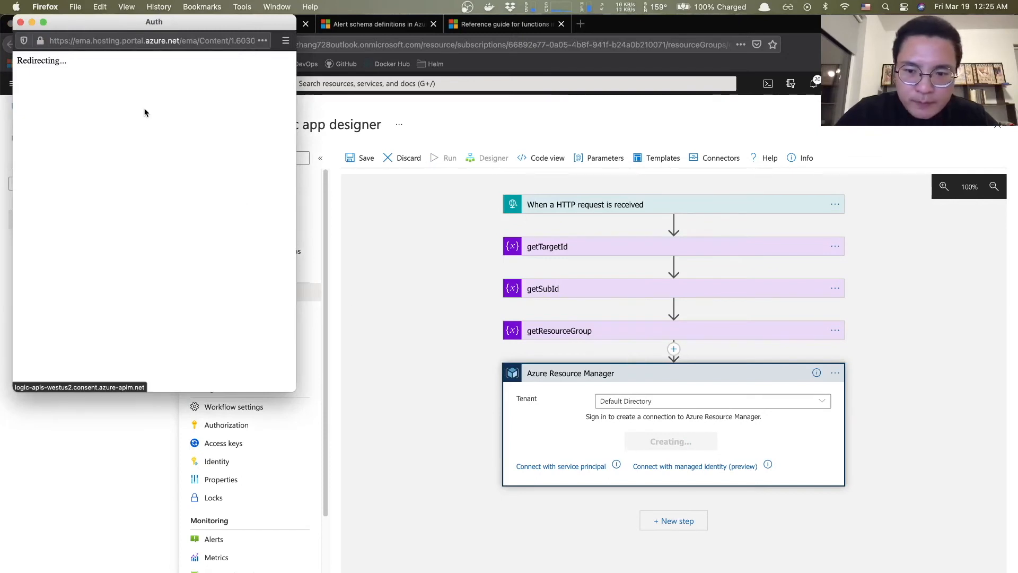
left_click(132, 180)
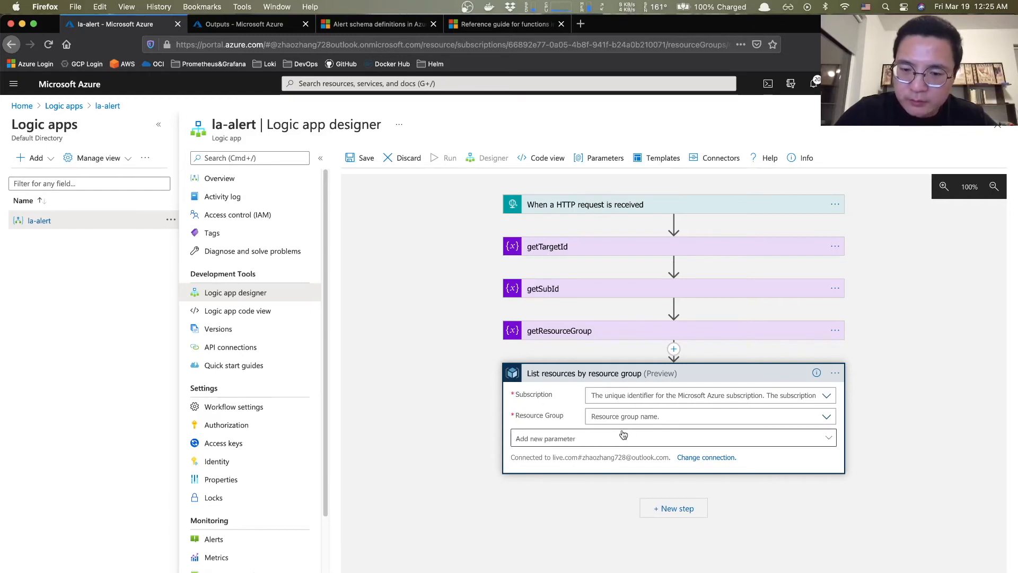
- Switch Subscription to a custom value in the Expression editor and look up the trim function reference
left_click(637, 393)
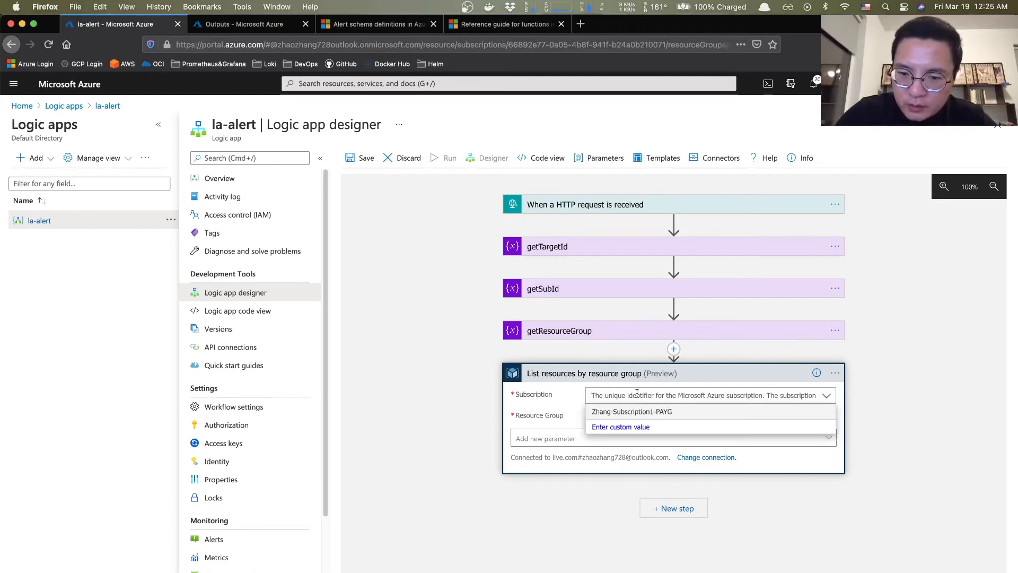
left_click(562, 394)
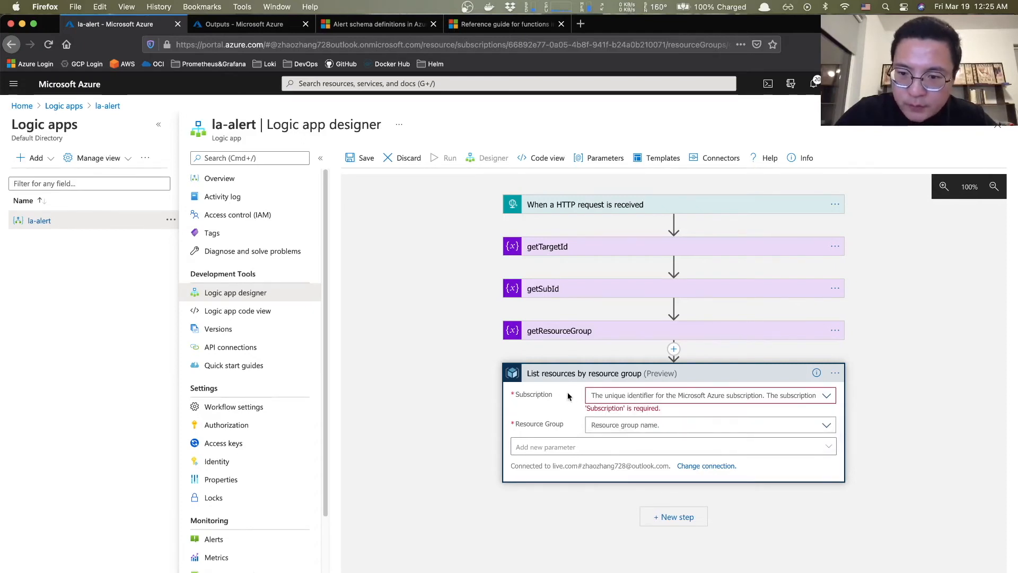
left_click(829, 396)
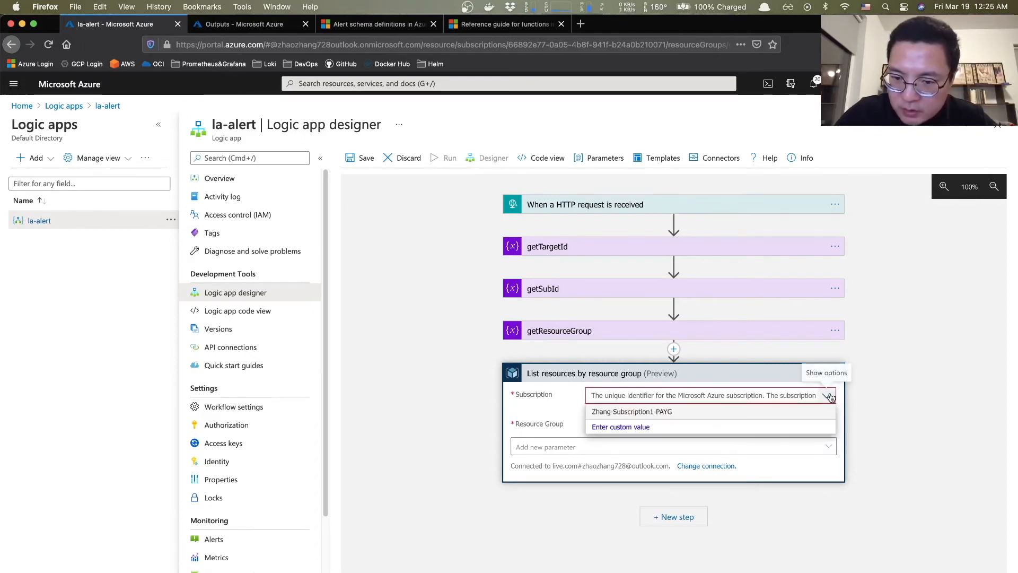
left_click(607, 429)
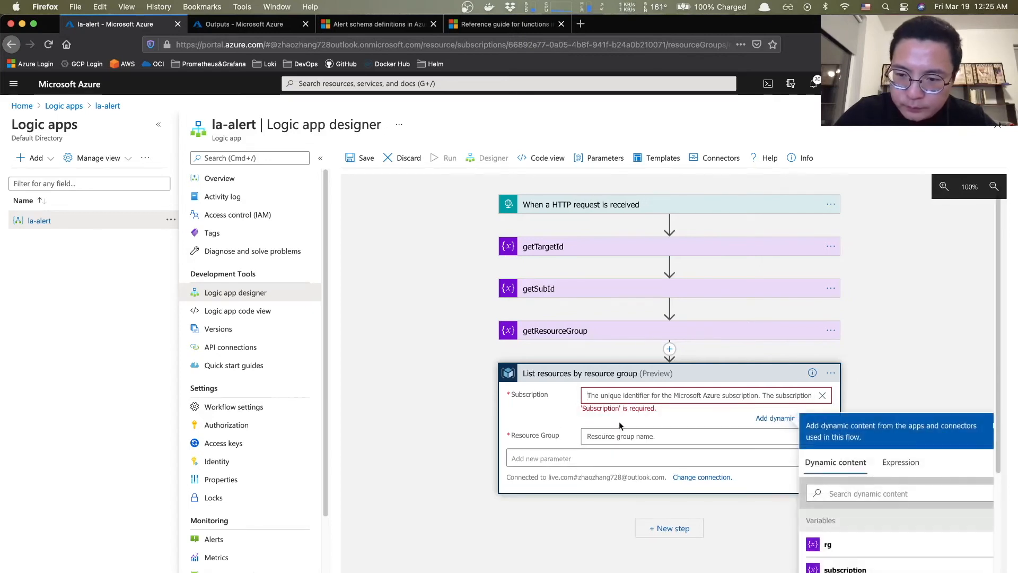
left_click(820, 395)
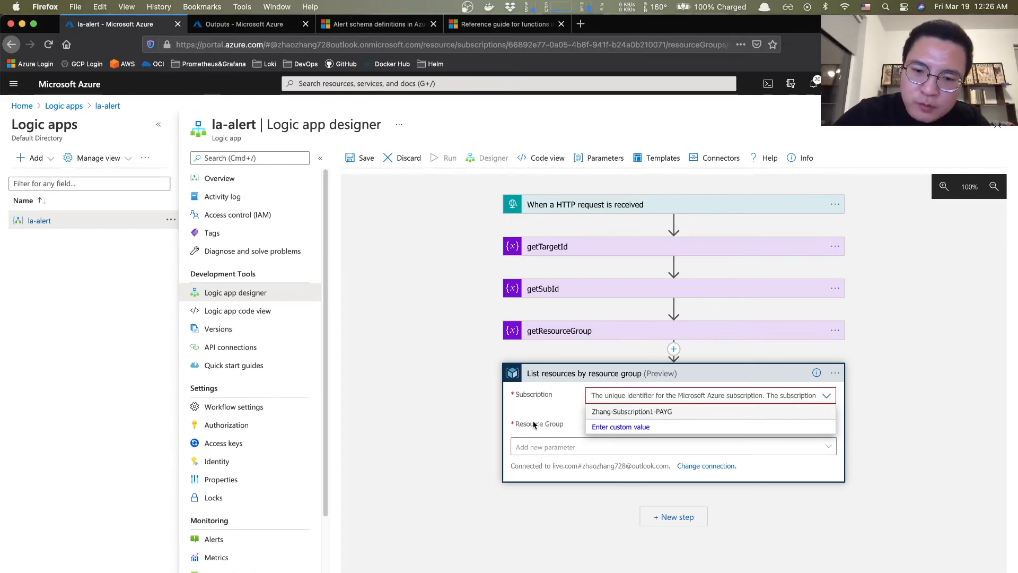
left_click(612, 431)
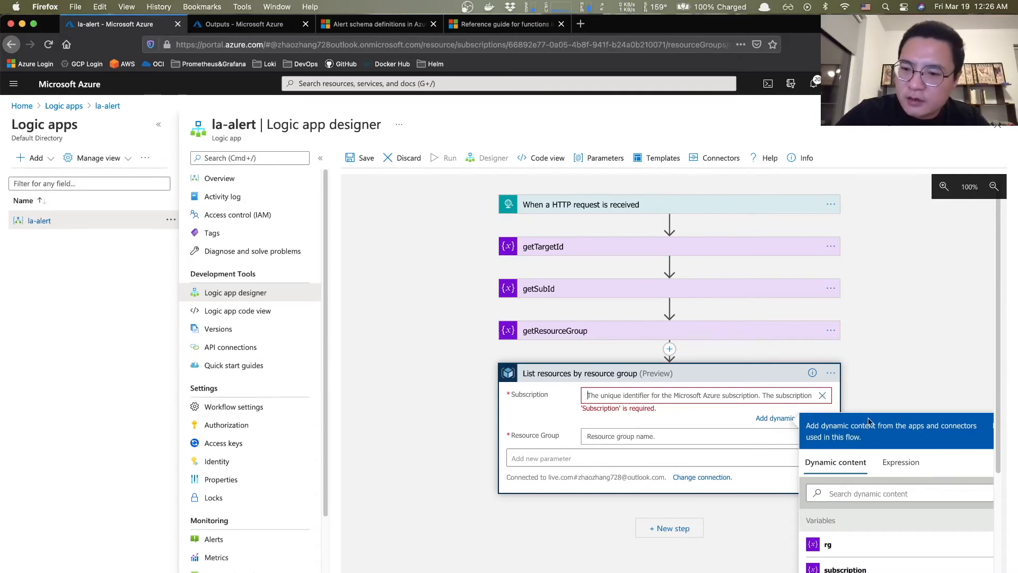
left_click(907, 464)
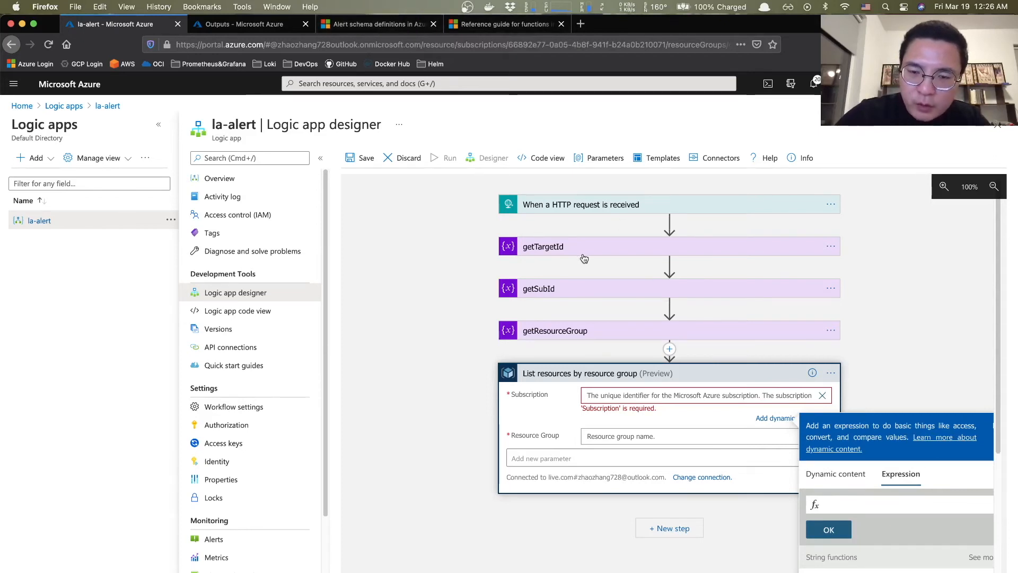
left_click(522, 26)
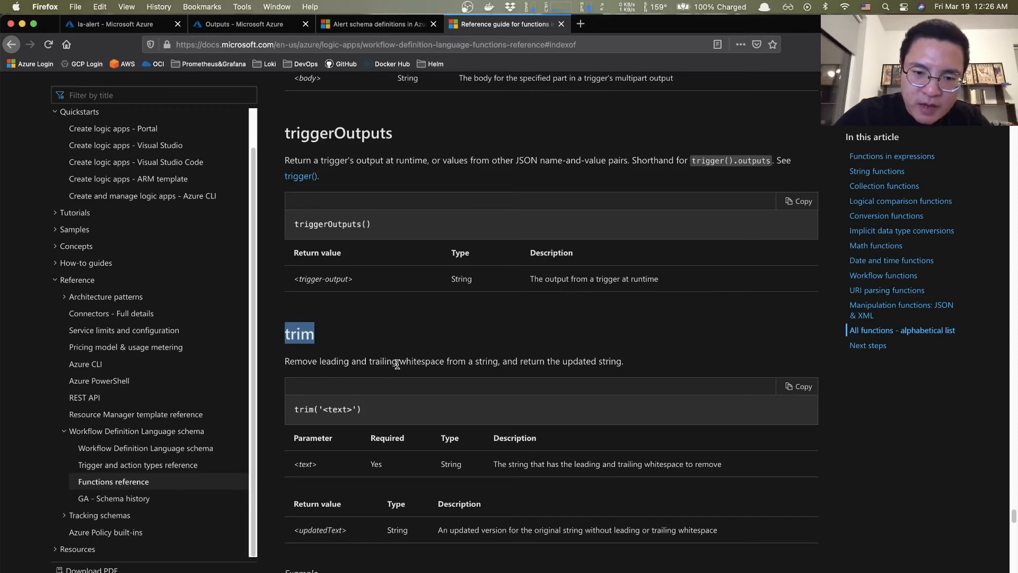
- Back in the designer, begin the expression trim(variables and expand getSubId to check its variable name
left_click(403, 332)
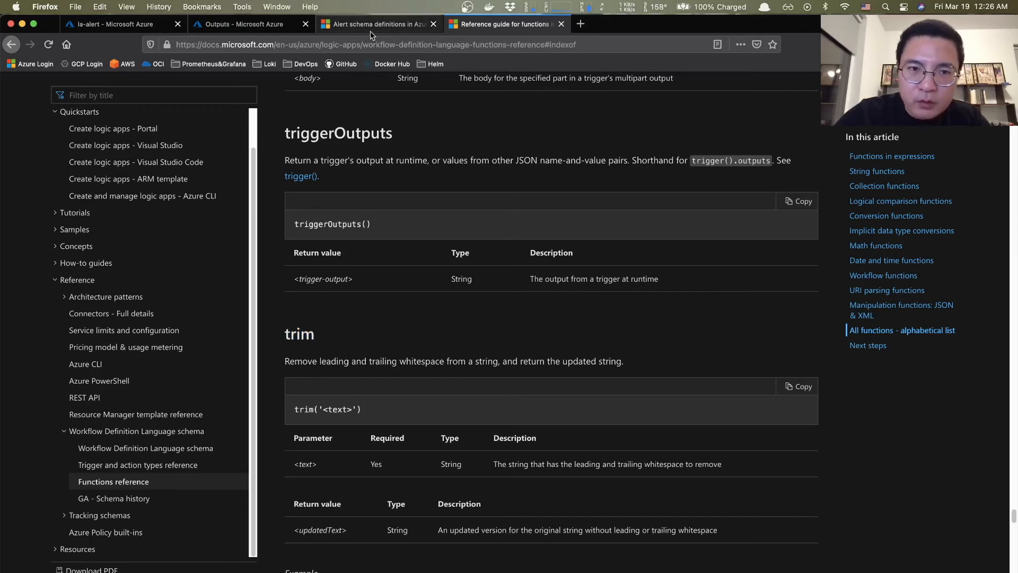
left_click(150, 26)
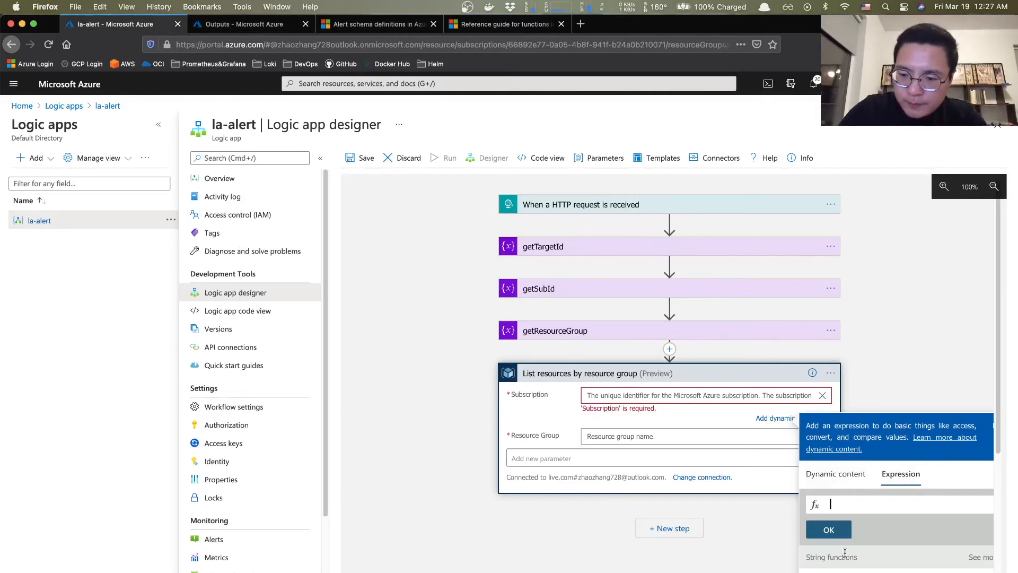
type("trim")
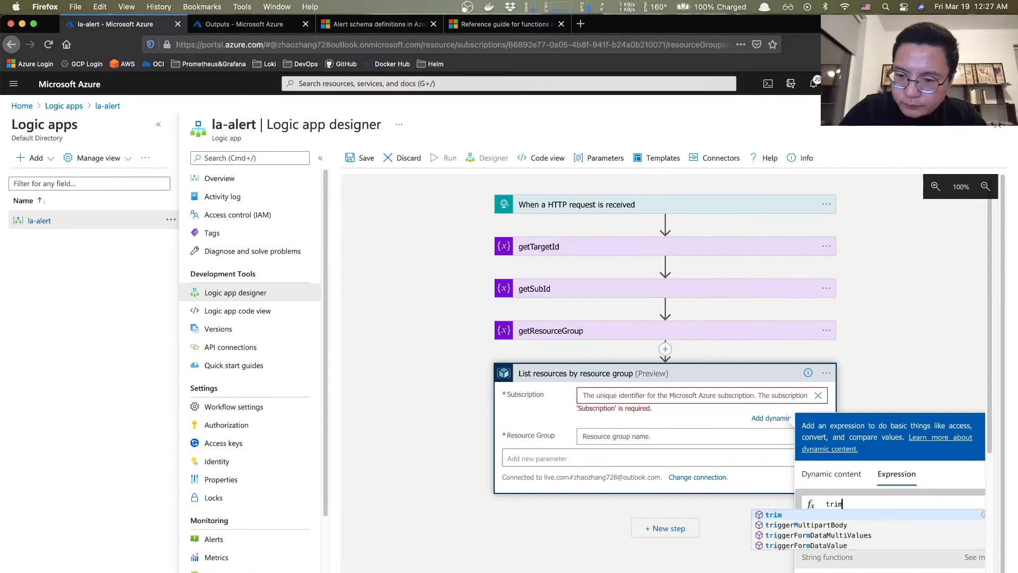
key("Escape")
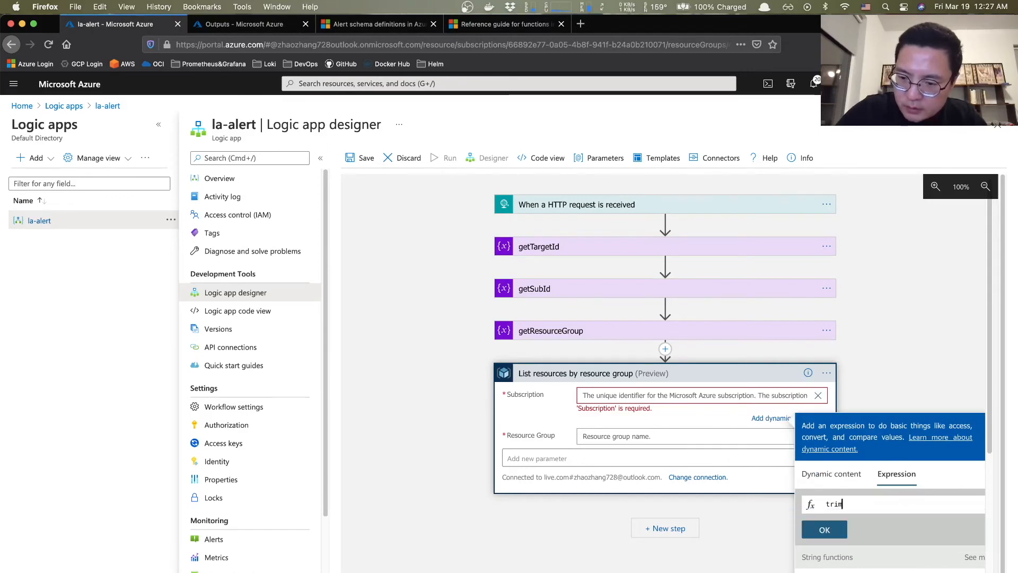
type("(variables('")
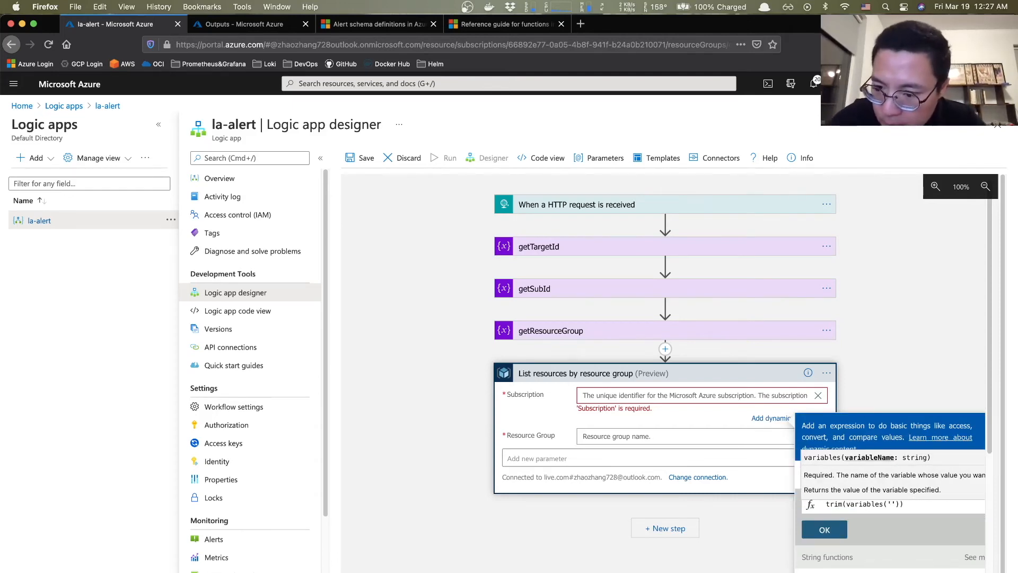
left_click(561, 298)
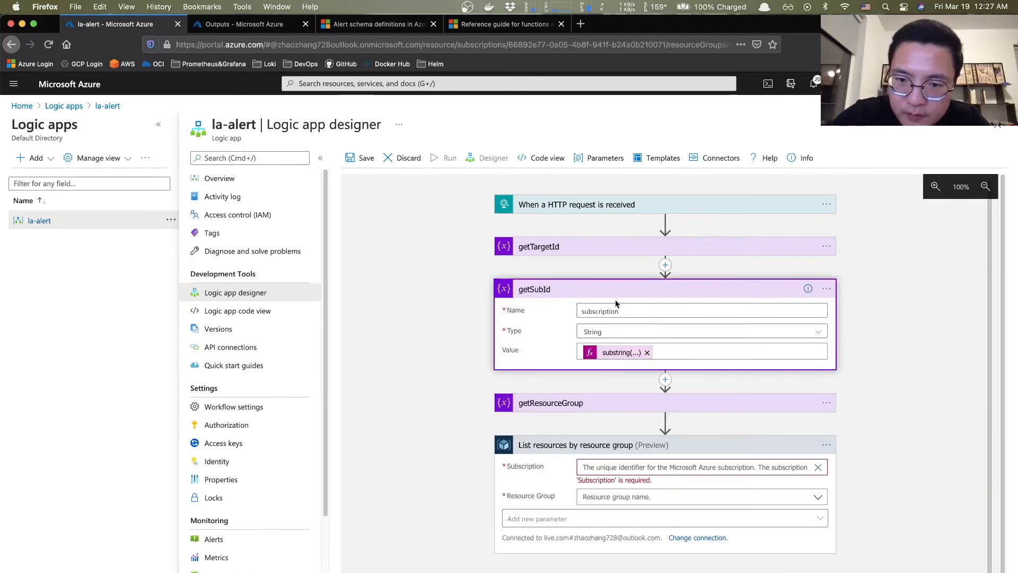
- Note the getSubId variable name 'subscription' and check getResourceGroup's variable name
double_click(604, 312)
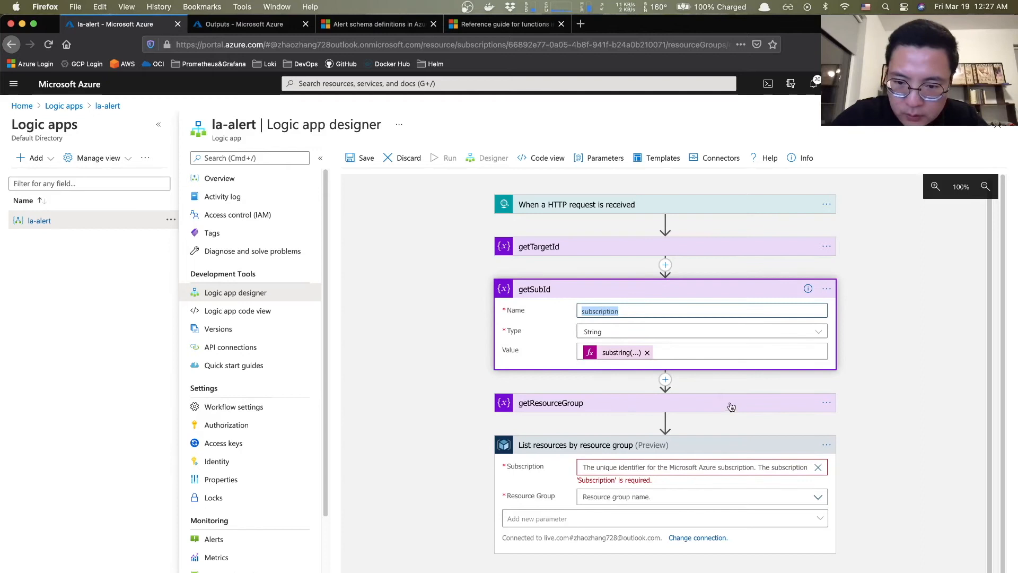
left_click(662, 408)
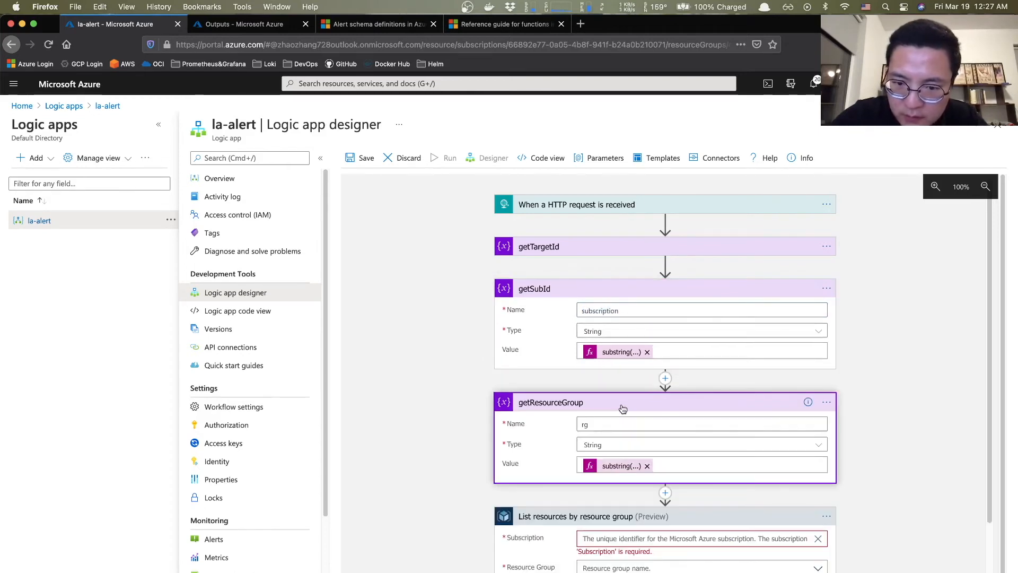
scroll(590, 425, "down", 3)
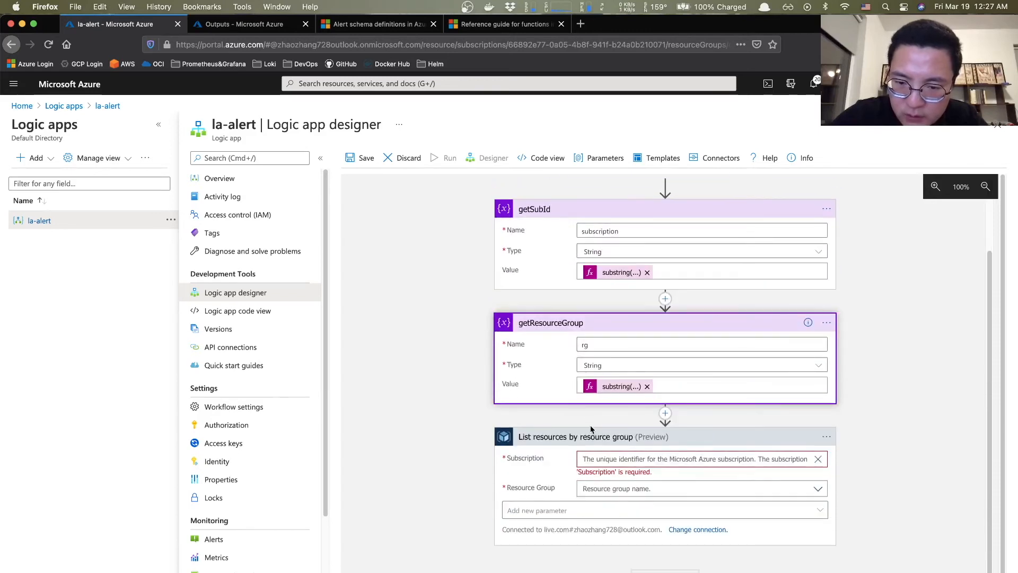
- Set the Subscription expression to trim(variables('subscription')) and confirm it
left_click(691, 461)
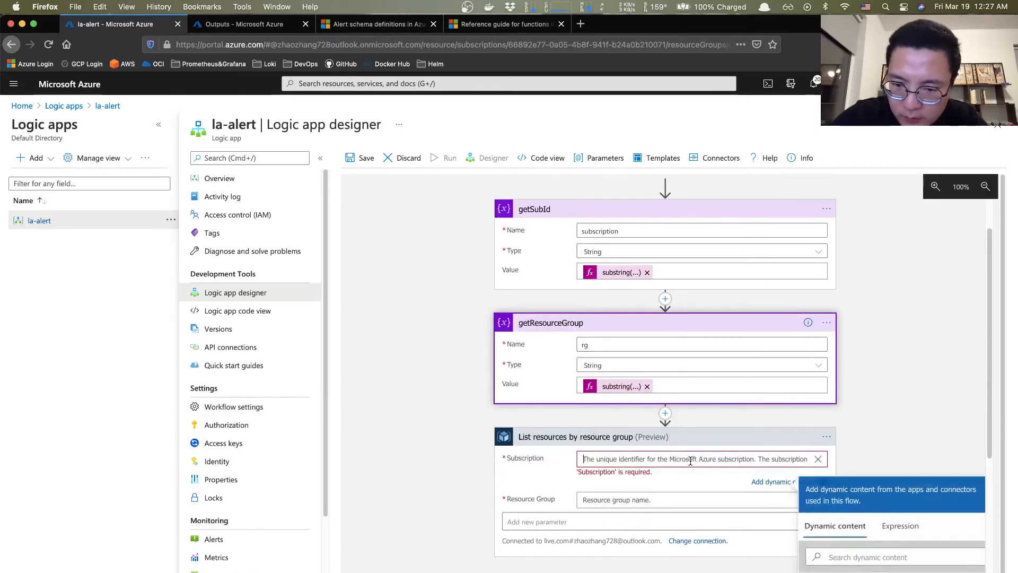
left_click(905, 536)
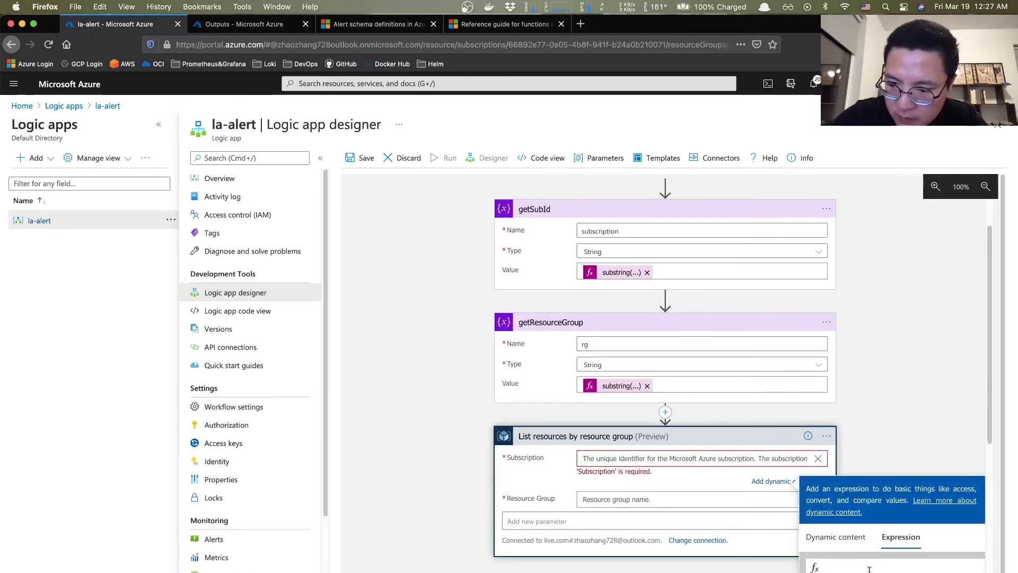
scroll(859, 552, "down", 2)
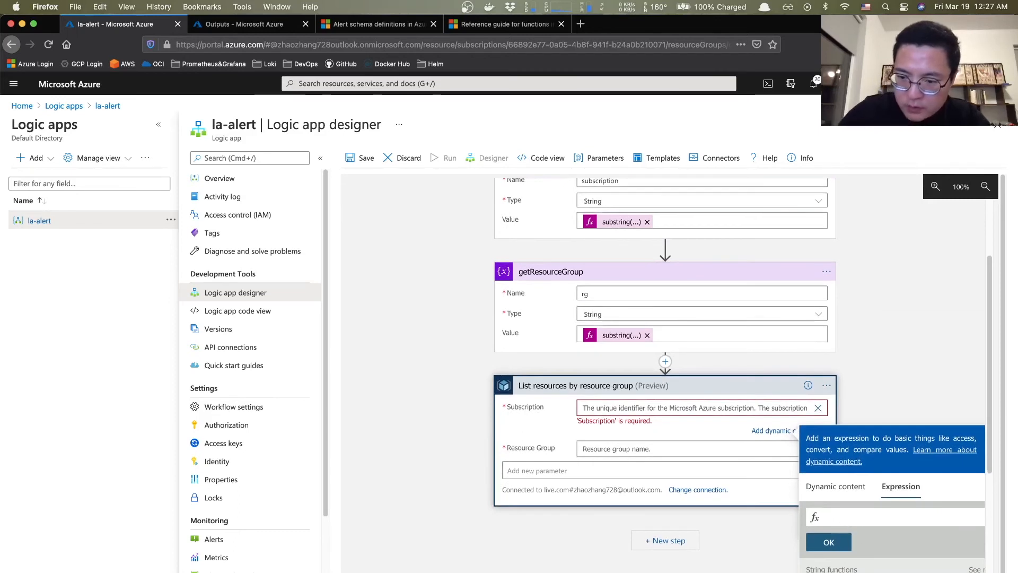
type("trim")
type("(var")
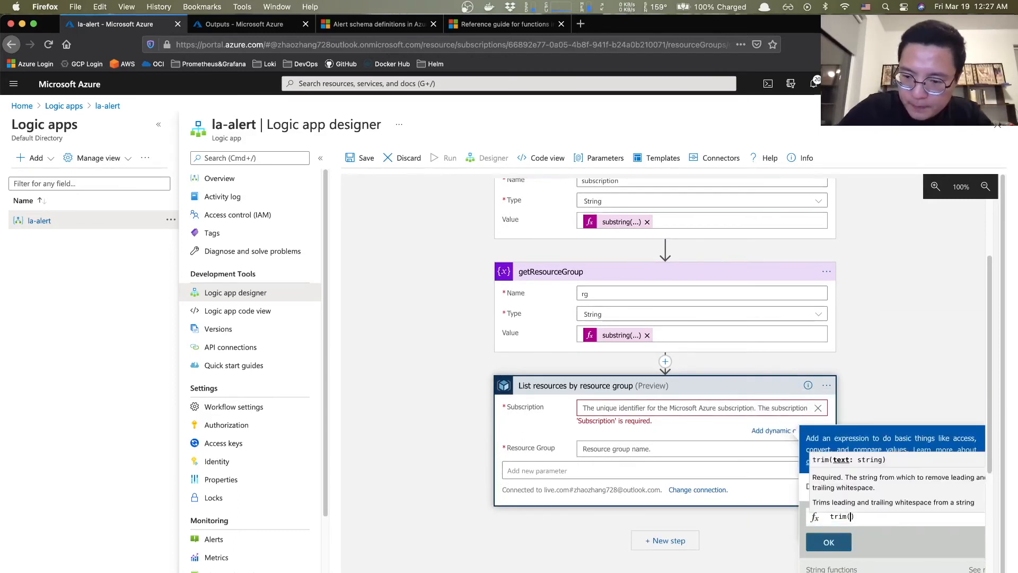
key("Tab")
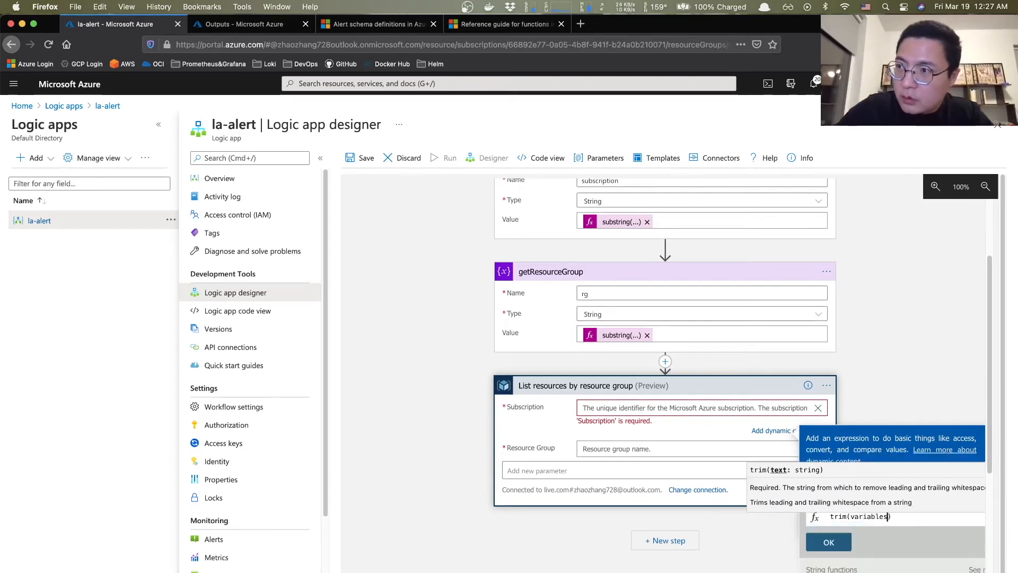
type("(")
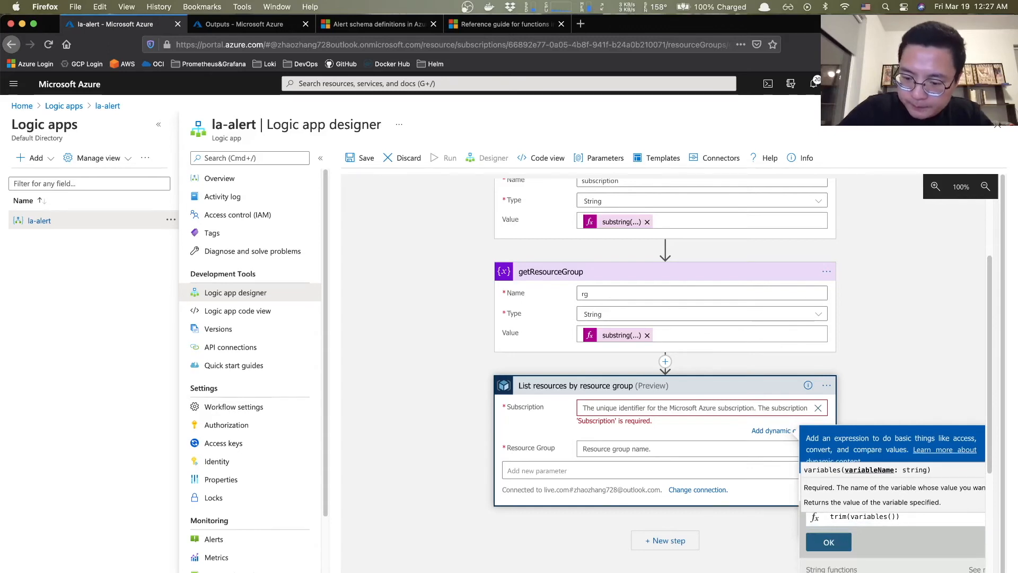
type("'subscription")
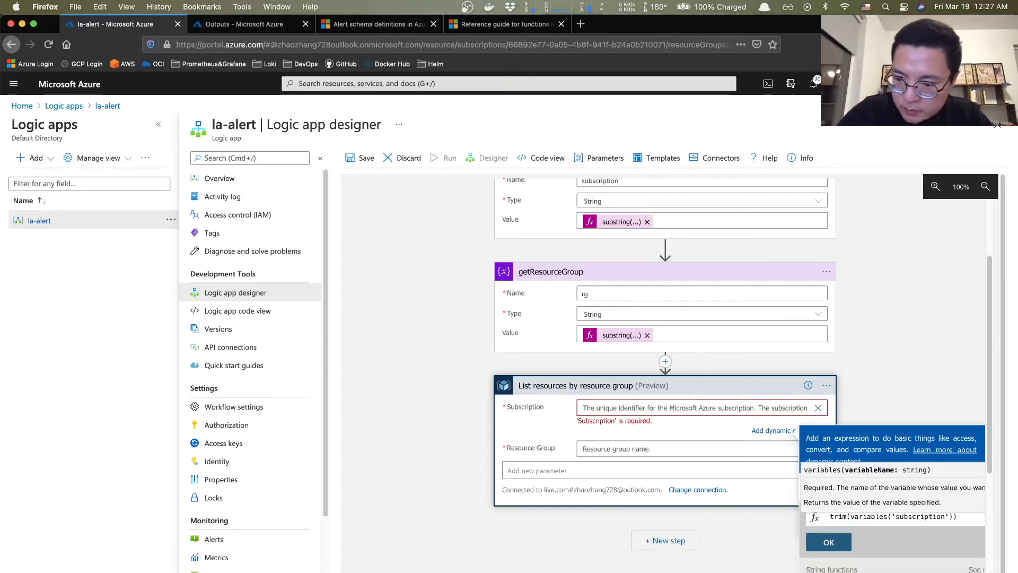
left_click(829, 541)
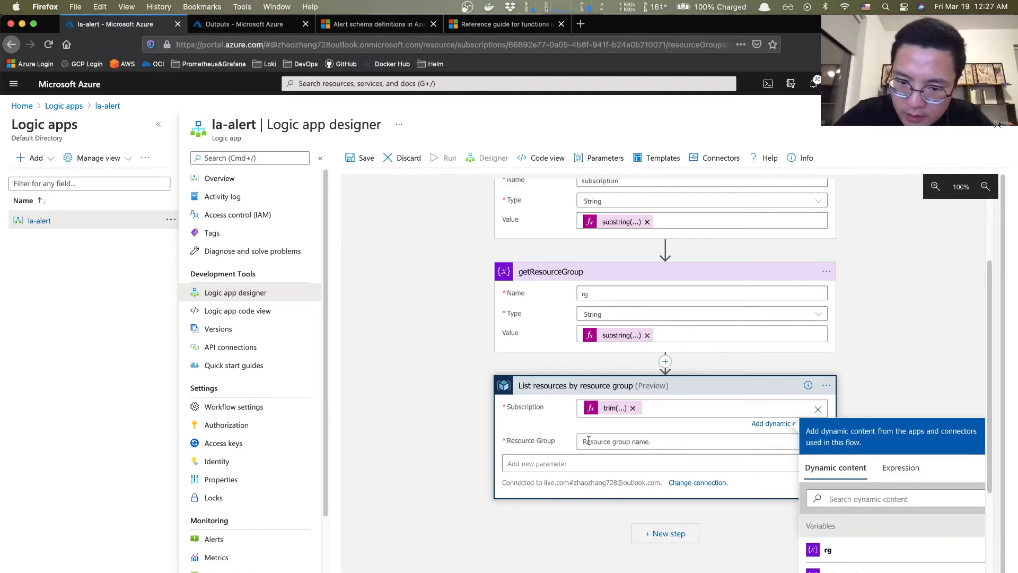
- Set Resource Group to a custom value with the expression trim(variables('rg'))
left_click(619, 442)
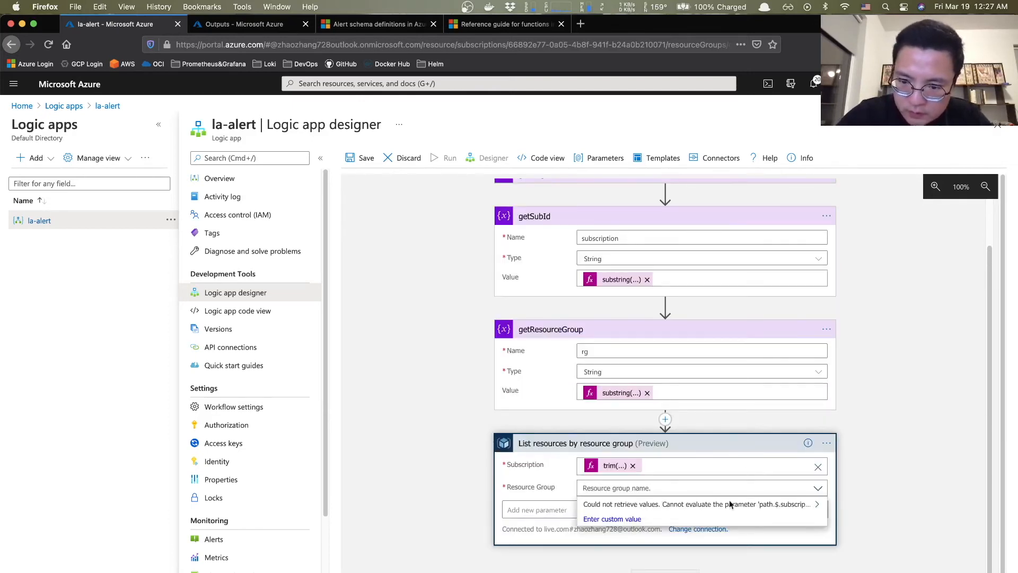
left_click(608, 524)
left_click(907, 563)
left_click(860, 498)
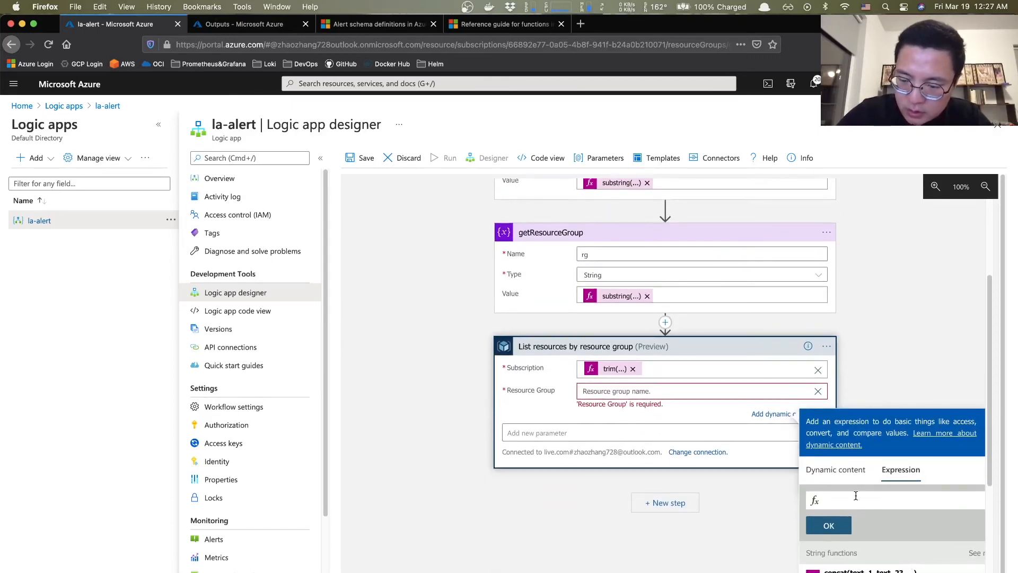
type("trim")
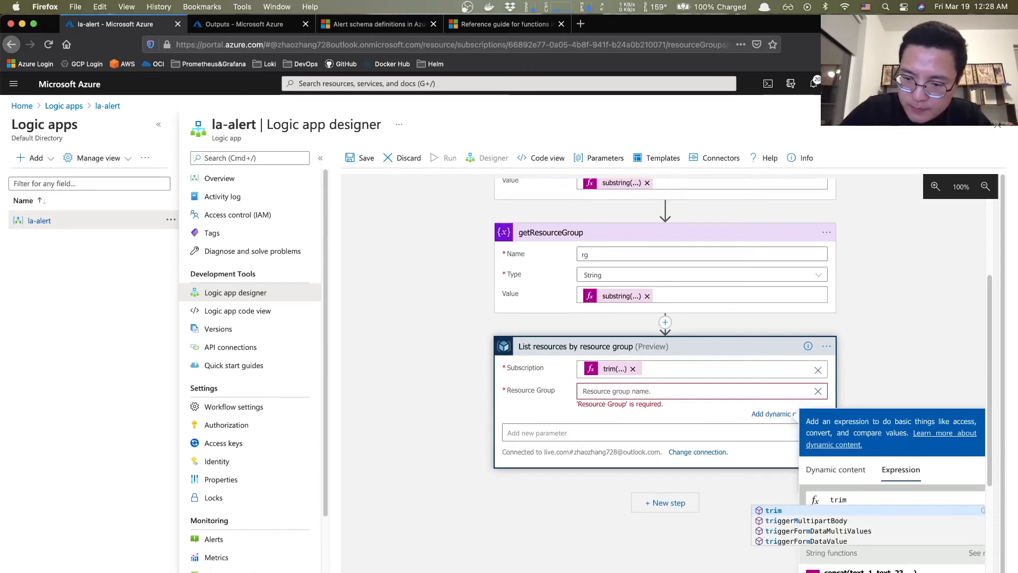
type("(variables")
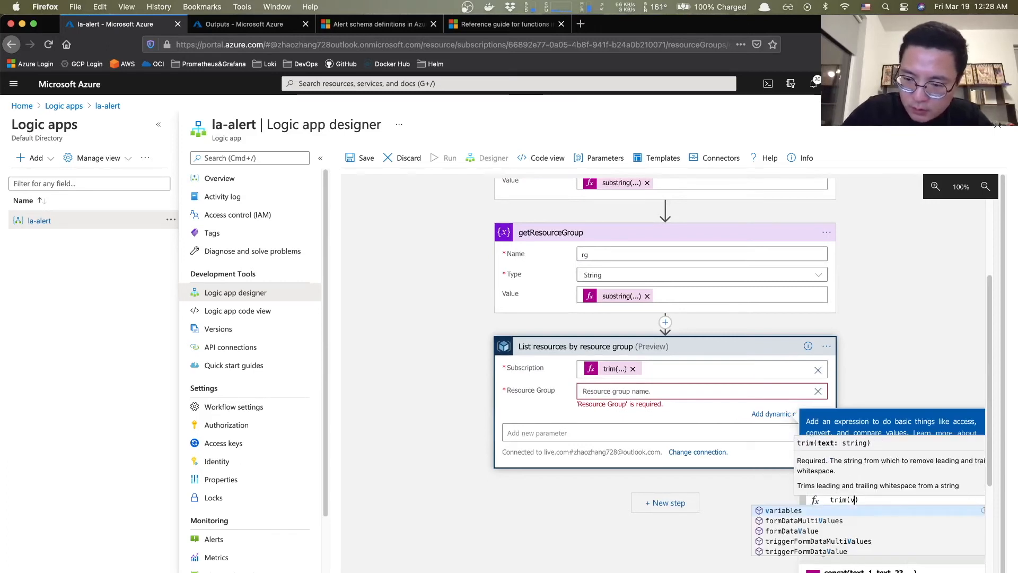
type("('rg")
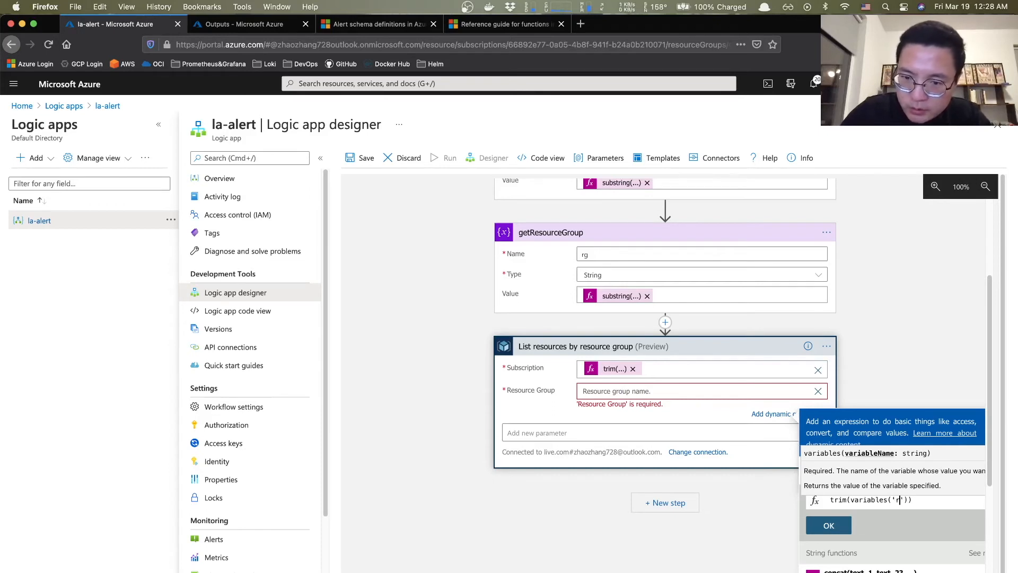
left_click(828, 525)
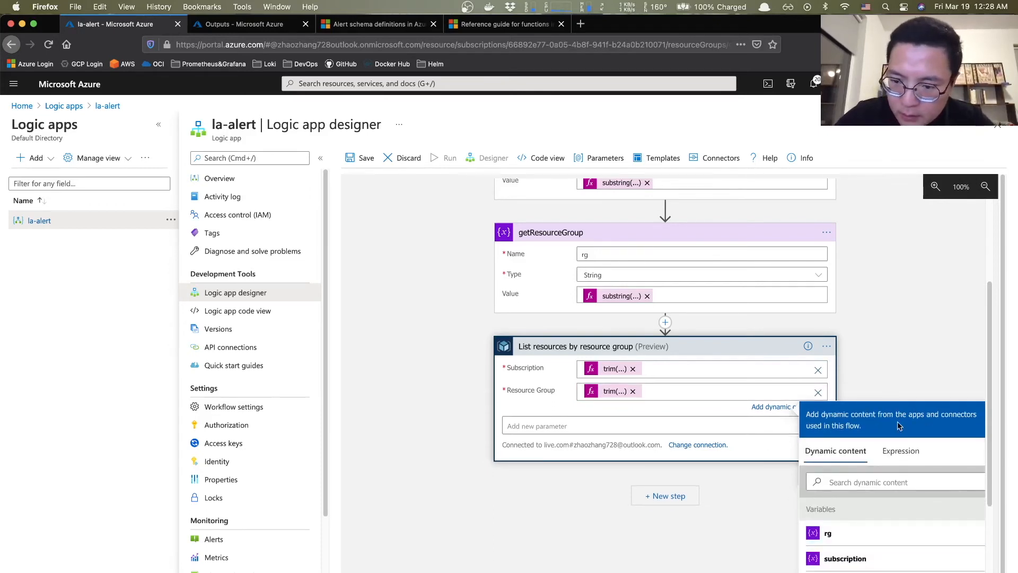
- Save the la-alert logic app
scroll(752, 481, "down", 3)
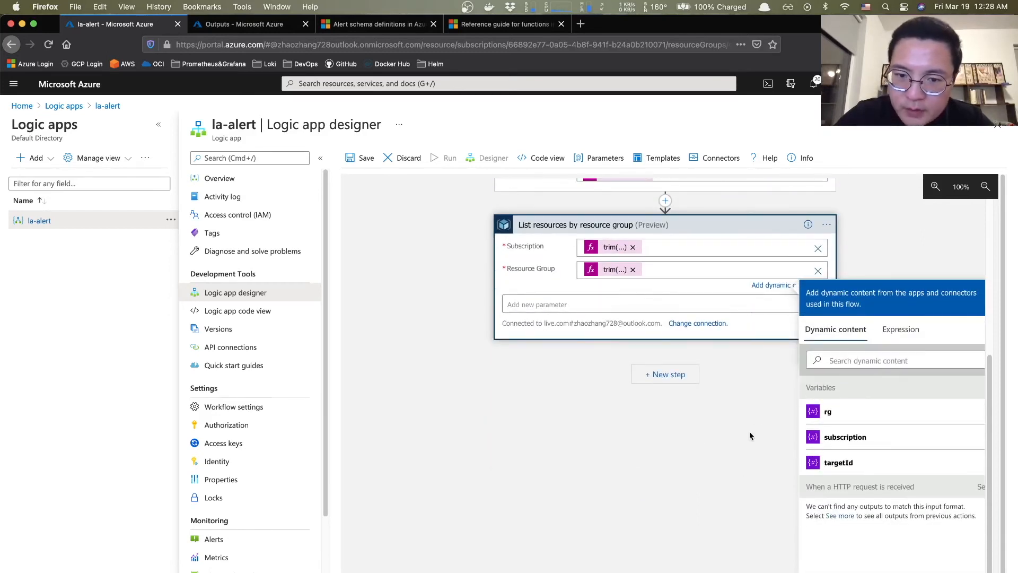
scroll(687, 283, "up", 3)
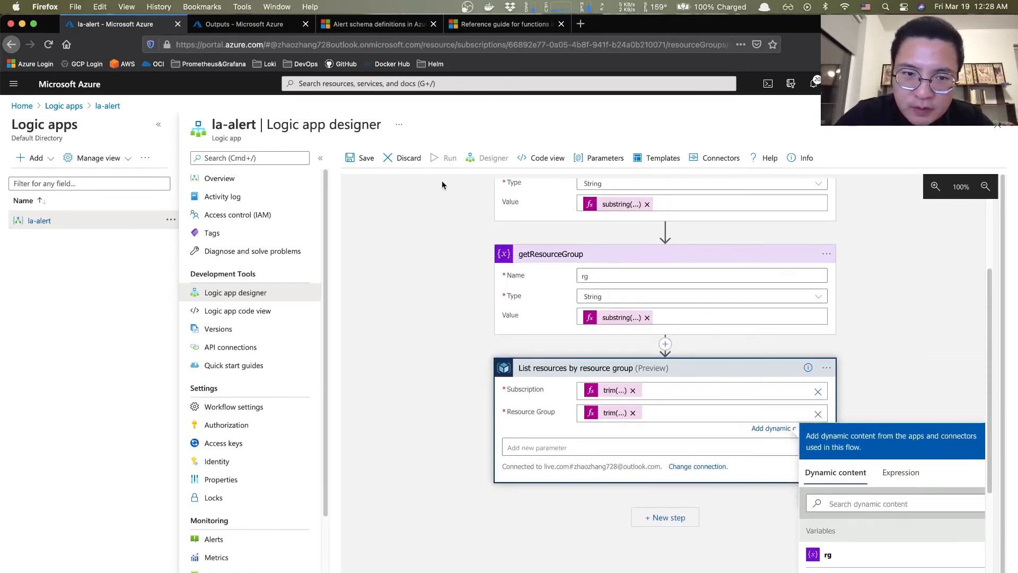
left_click(359, 160)
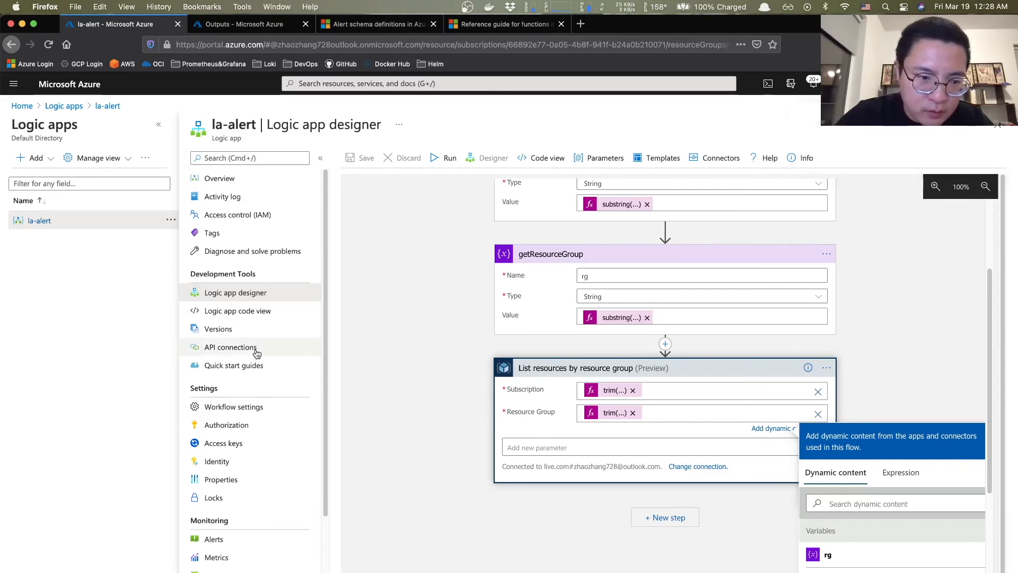
- Resubmit the latest la-alert run from Overview and refresh the runs history
left_click(229, 179)
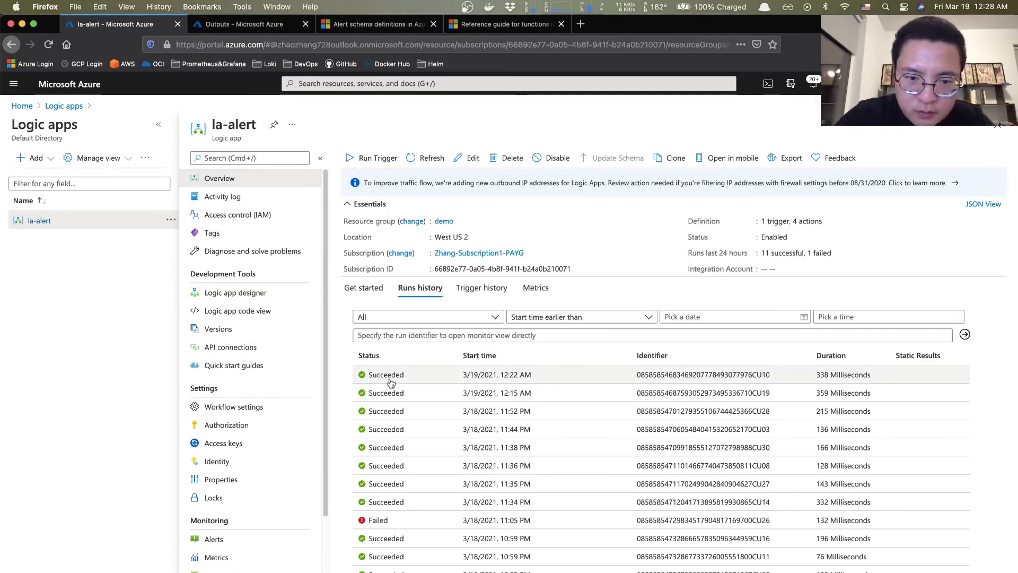
left_click(389, 375)
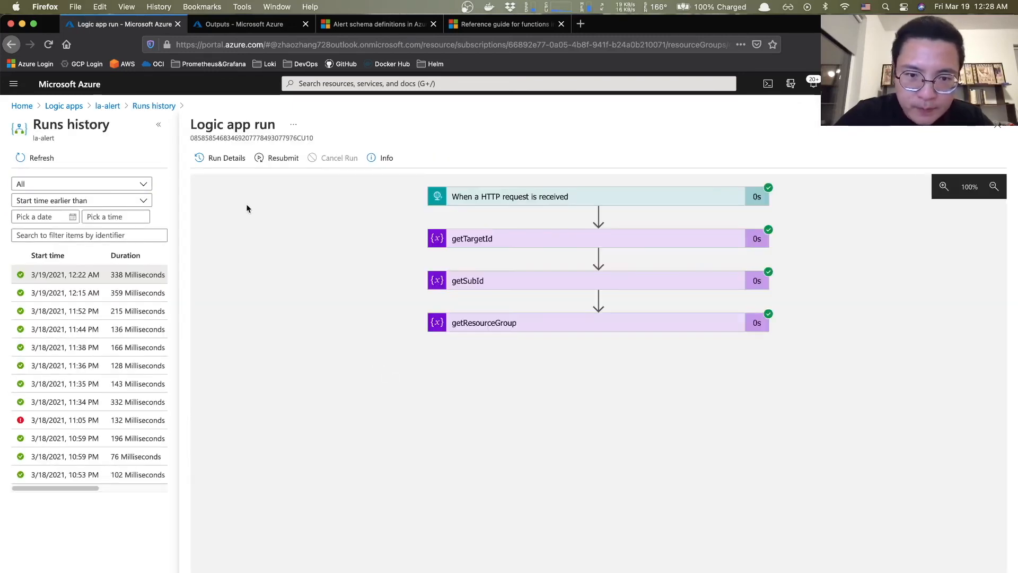
left_click(278, 161)
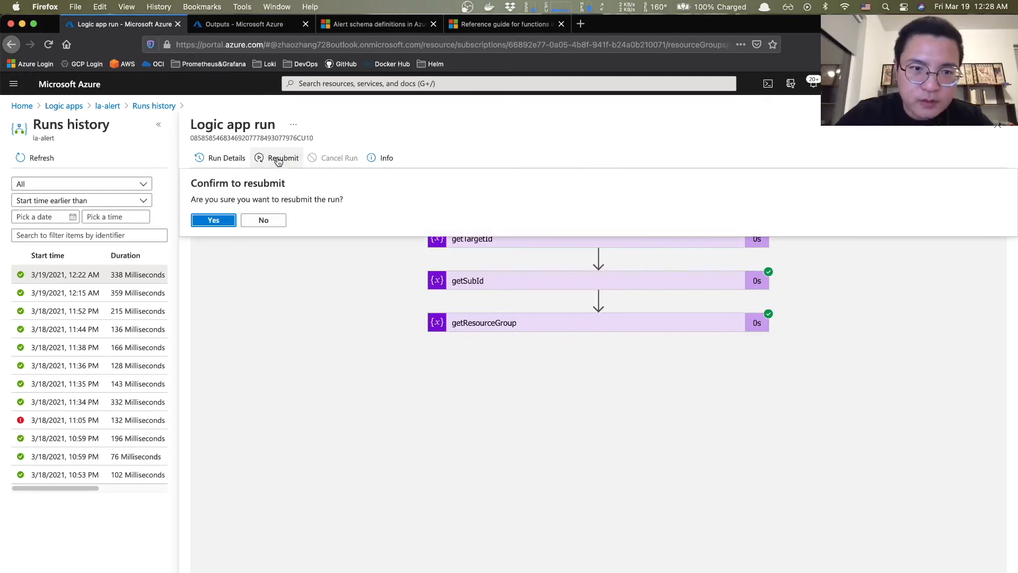
left_click(219, 220)
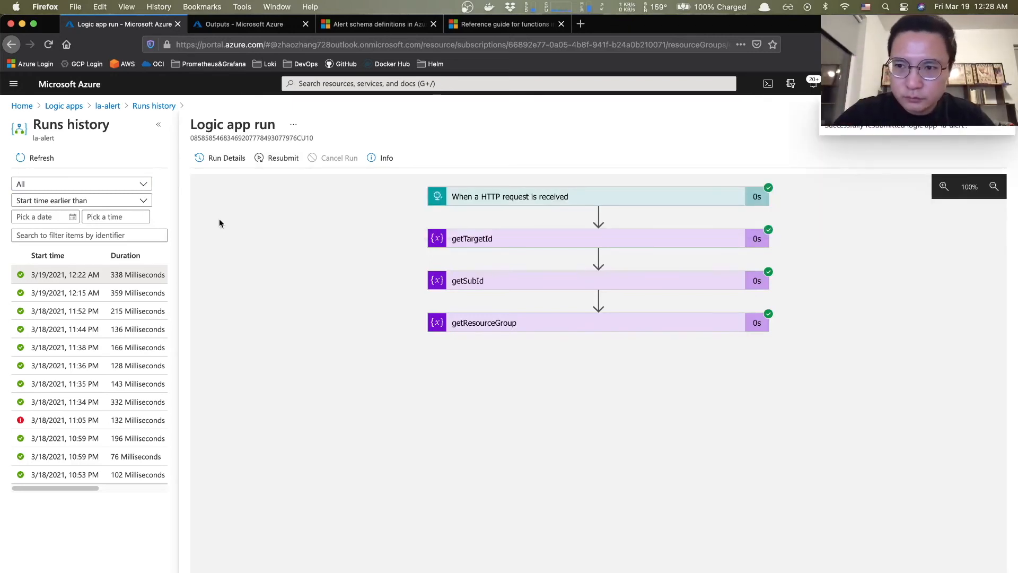
left_click(41, 158)
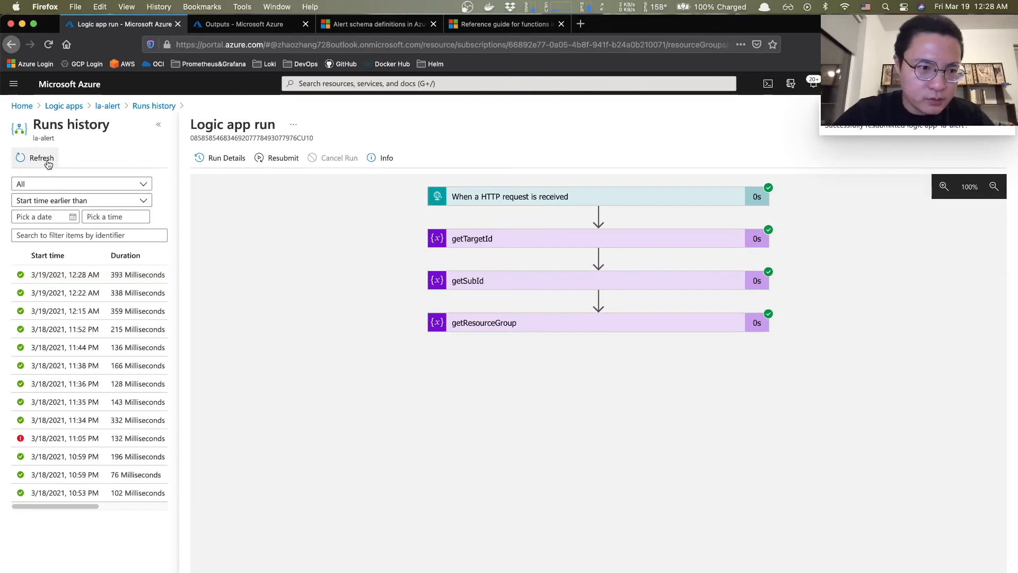
- Open the new 12:28 AM run and inspect the getResourceGroup and List resources outputs
left_click(80, 275)
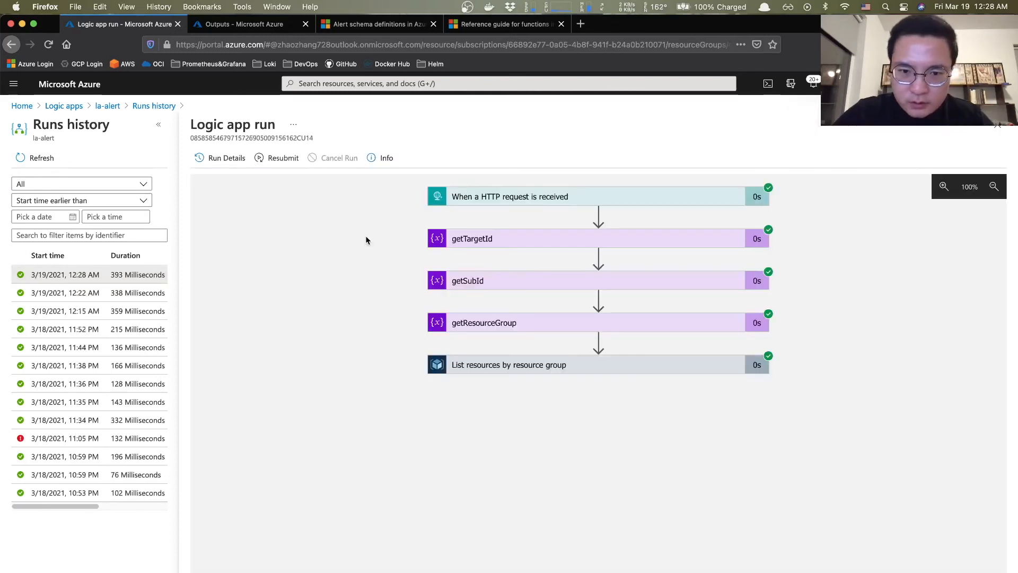
left_click(492, 324)
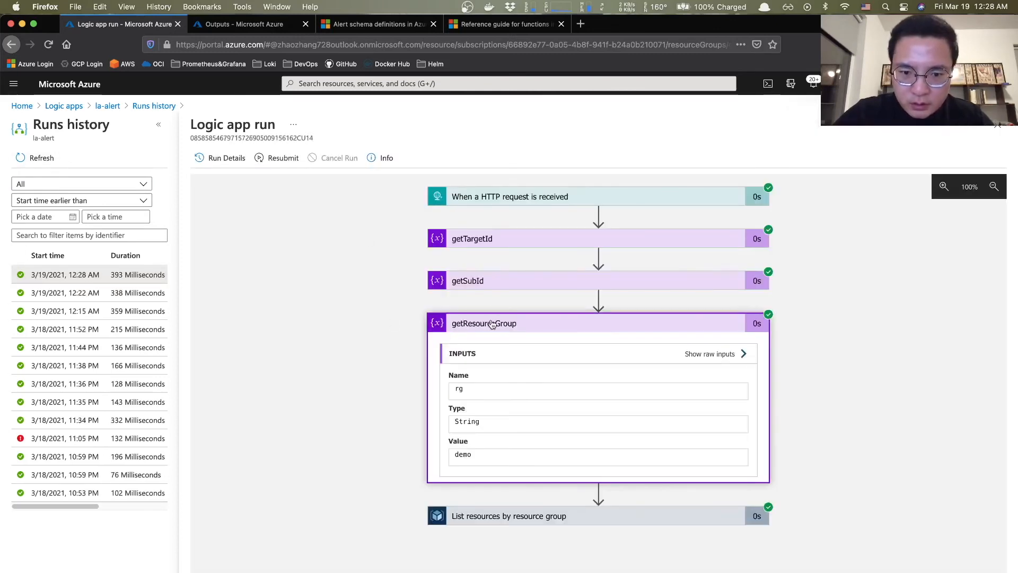
left_click(578, 516)
scroll(578, 517, "down", 5)
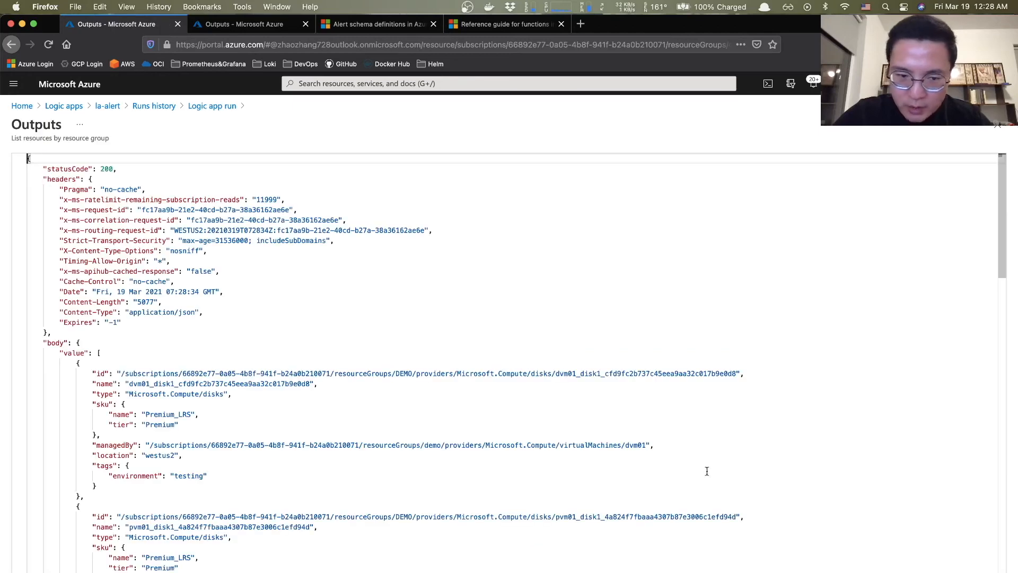
scroll(566, 313, "down", 2)
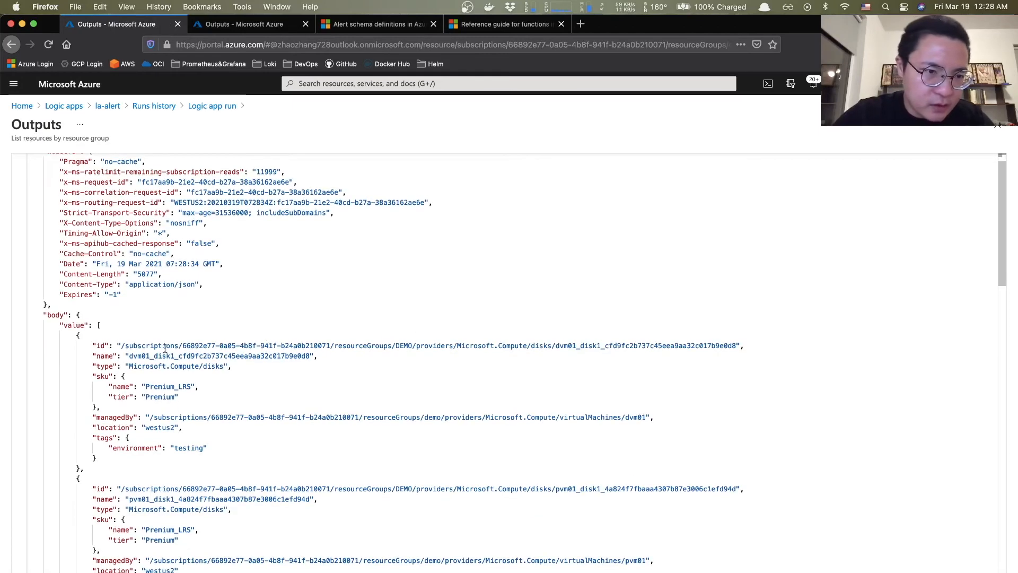
scroll(157, 349, "down", 5)
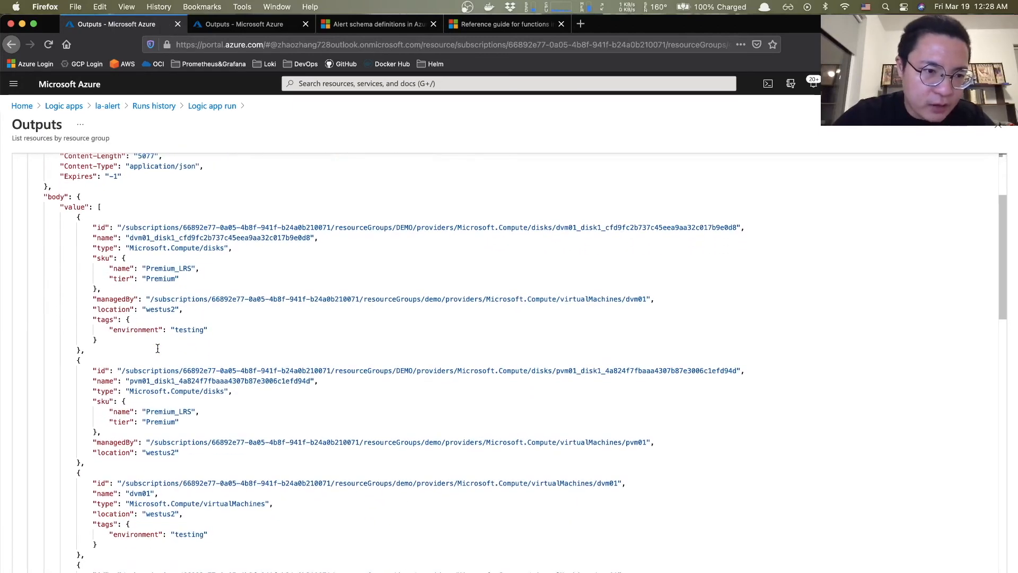
scroll(157, 348, "down", 6)
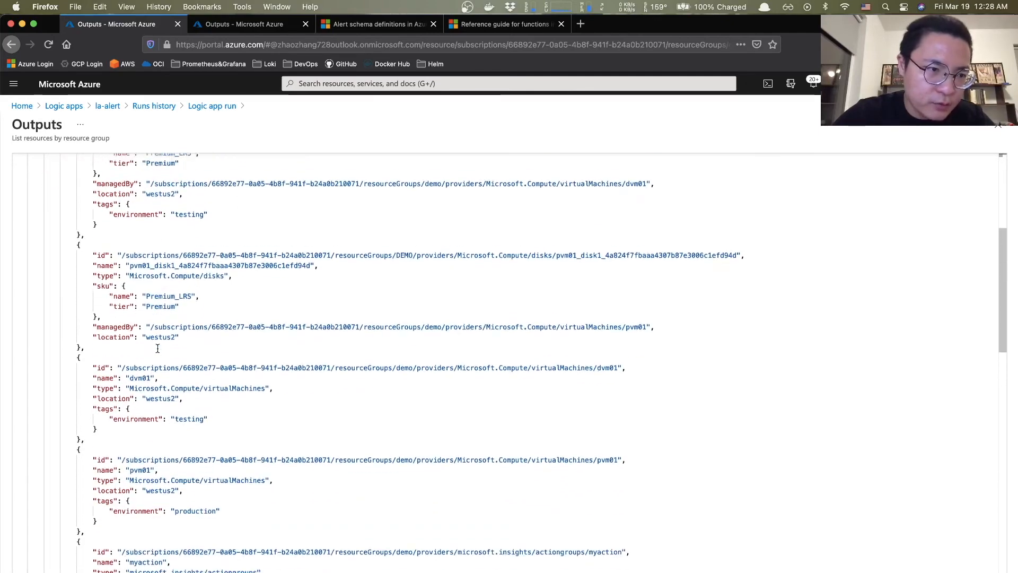
scroll(157, 348, "down", 20)
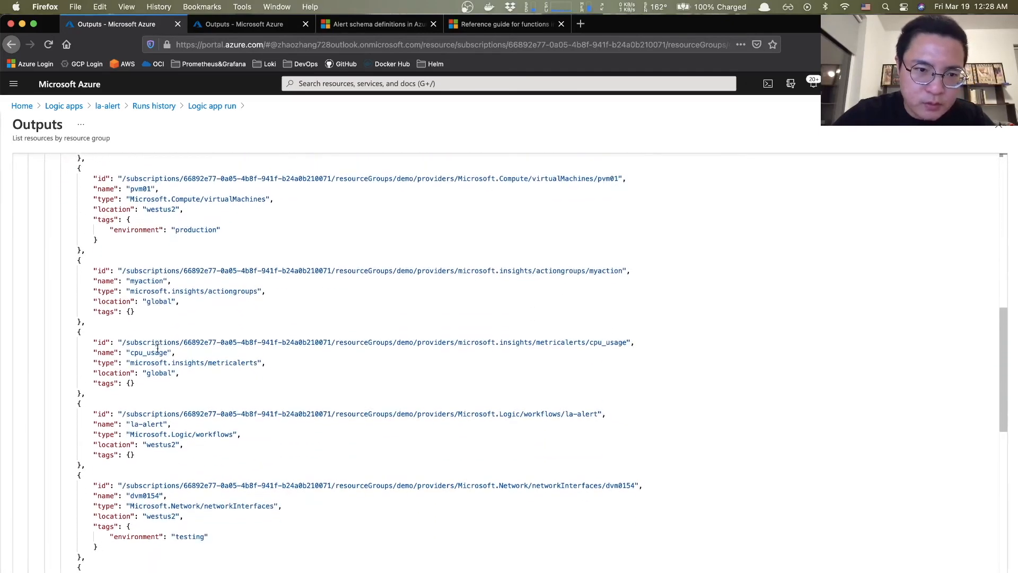
scroll(157, 348, "down", 10)
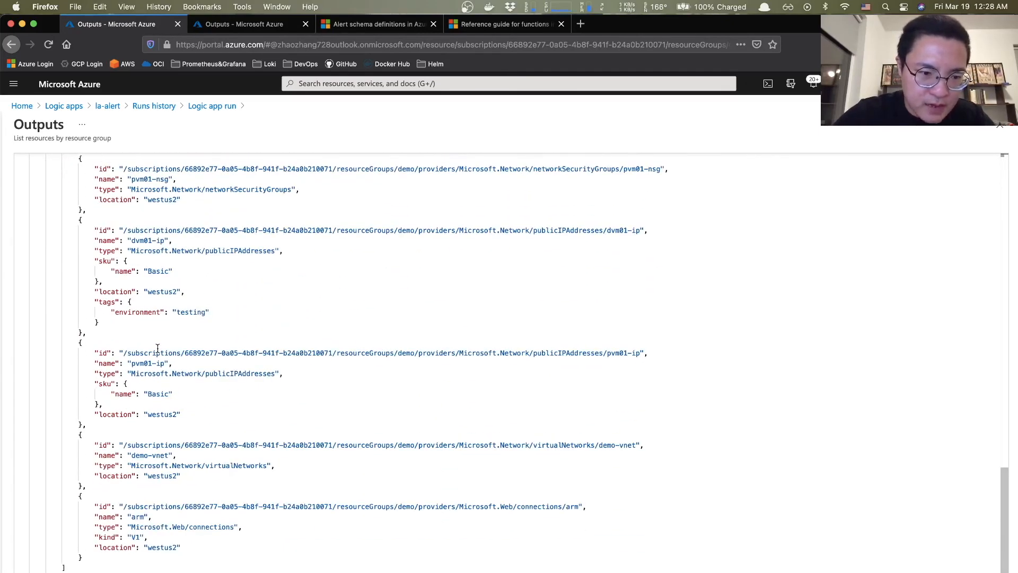
left_click_drag(95, 302, 217, 323)
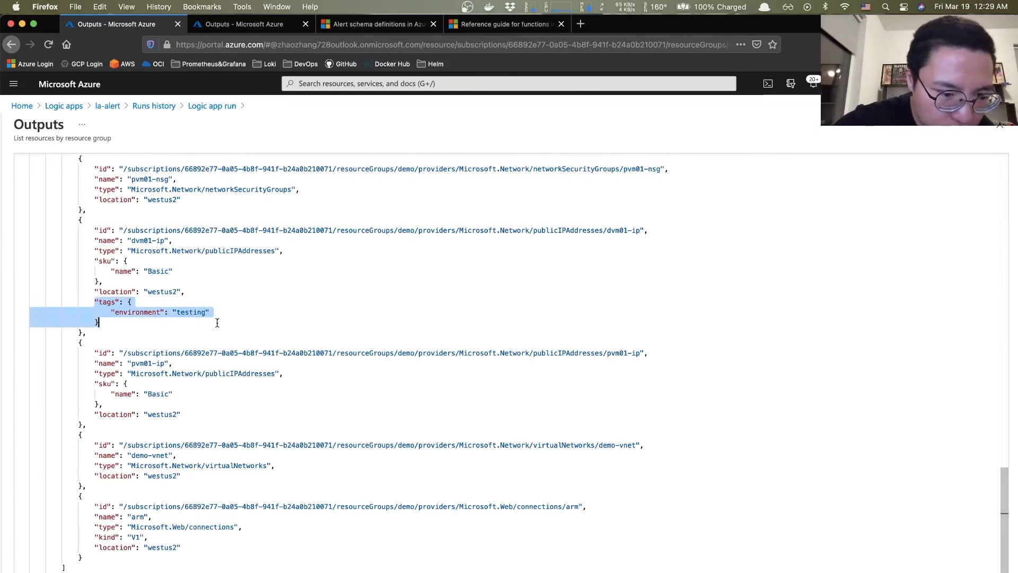
scroll(217, 323, "up", 5)
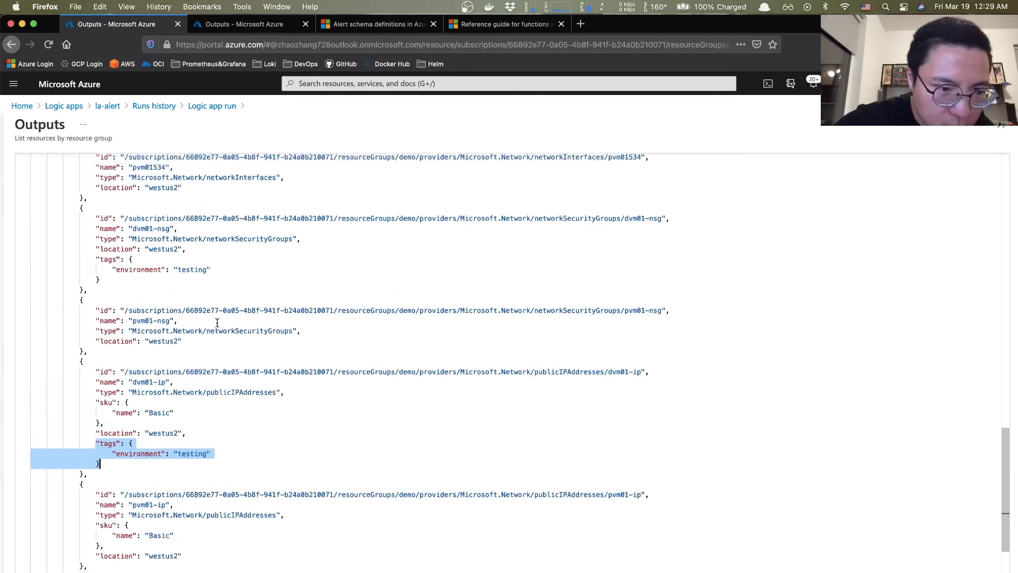
left_click_drag(96, 272, 208, 298)
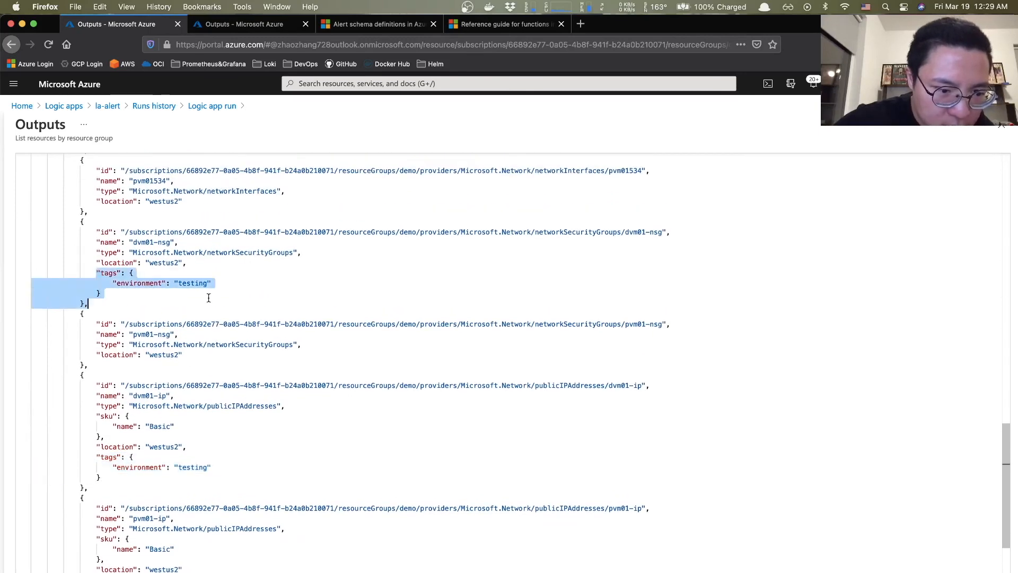
left_click_drag(93, 455, 220, 479)
scroll(221, 479, "up", 5)
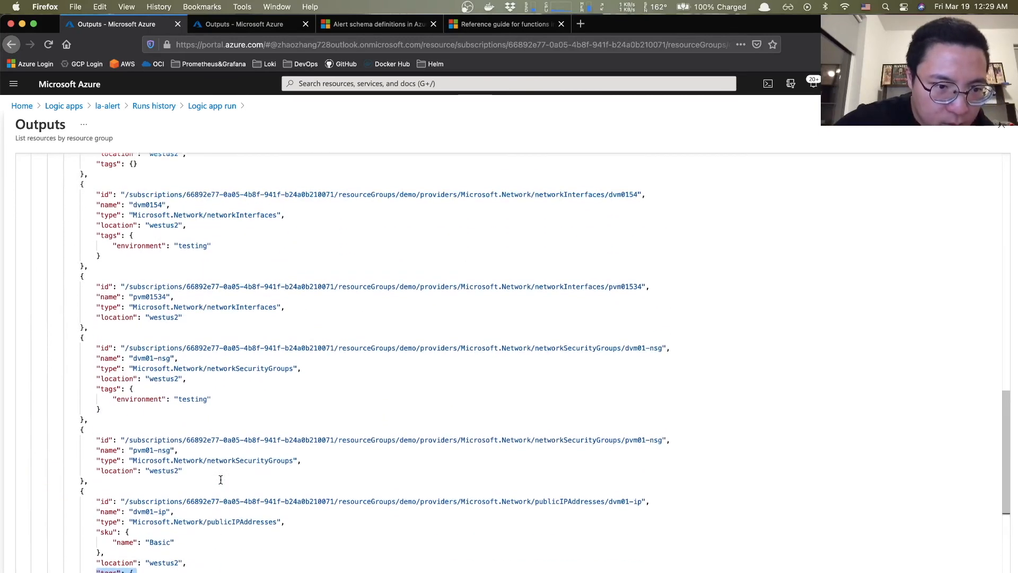
scroll(220, 480, "up", 10)
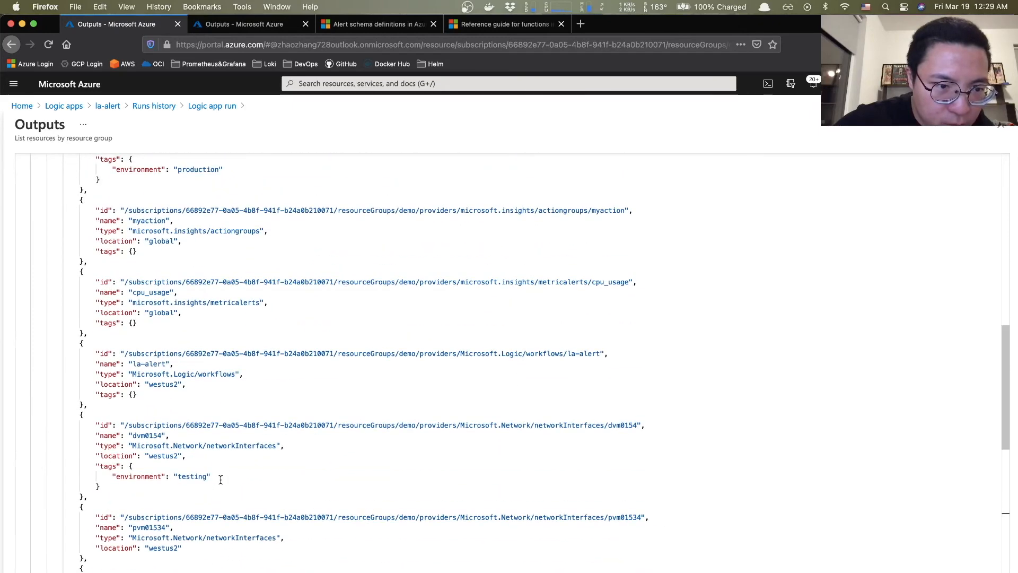
scroll(221, 480, "up", 3)
left_click_drag(88, 367, 212, 395)
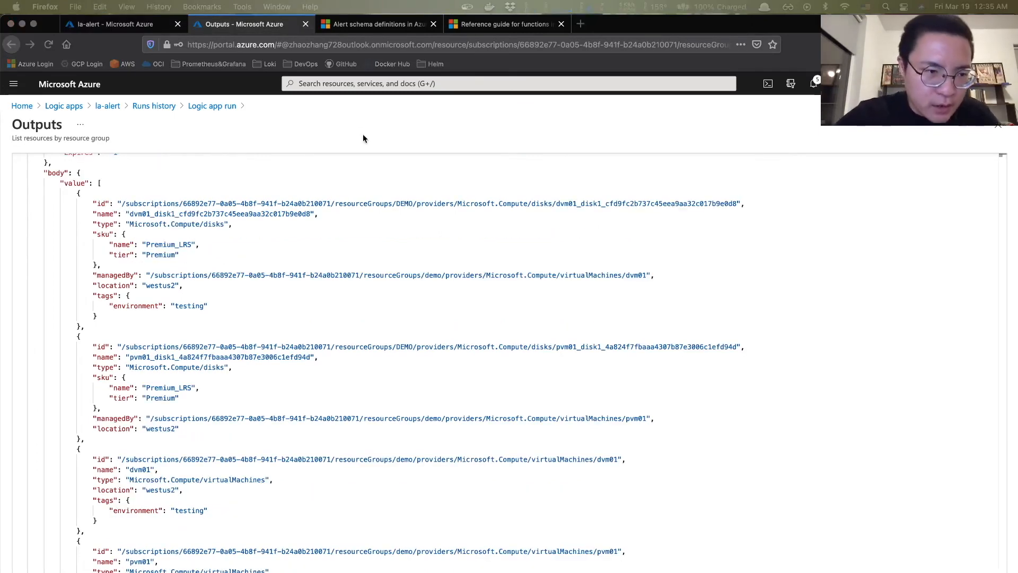
- Review the List resources output JSON and select the dvm01 VM entry through its testing tag
scroll(201, 250, "up", 2)
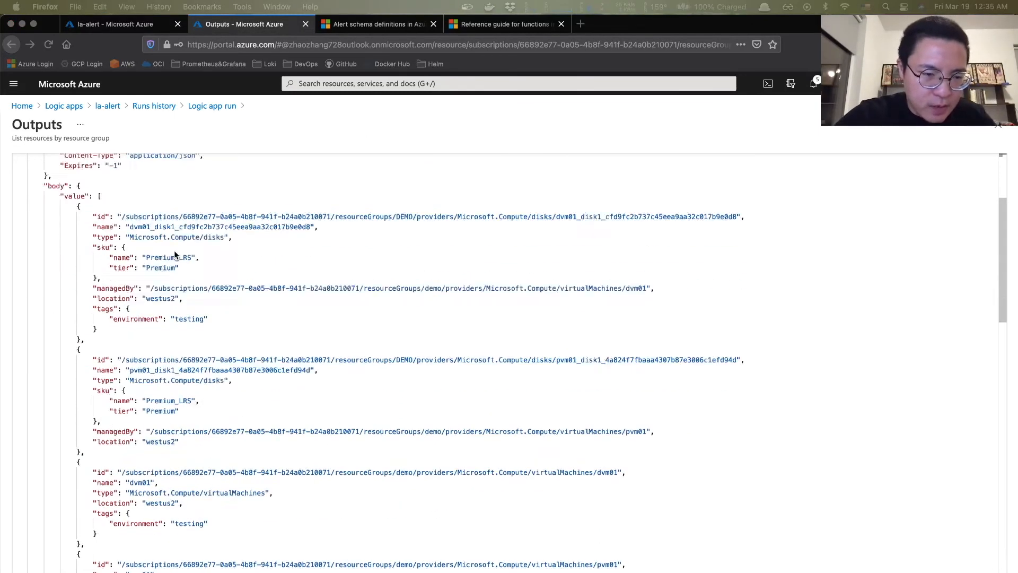
scroll(174, 250, "down", 3)
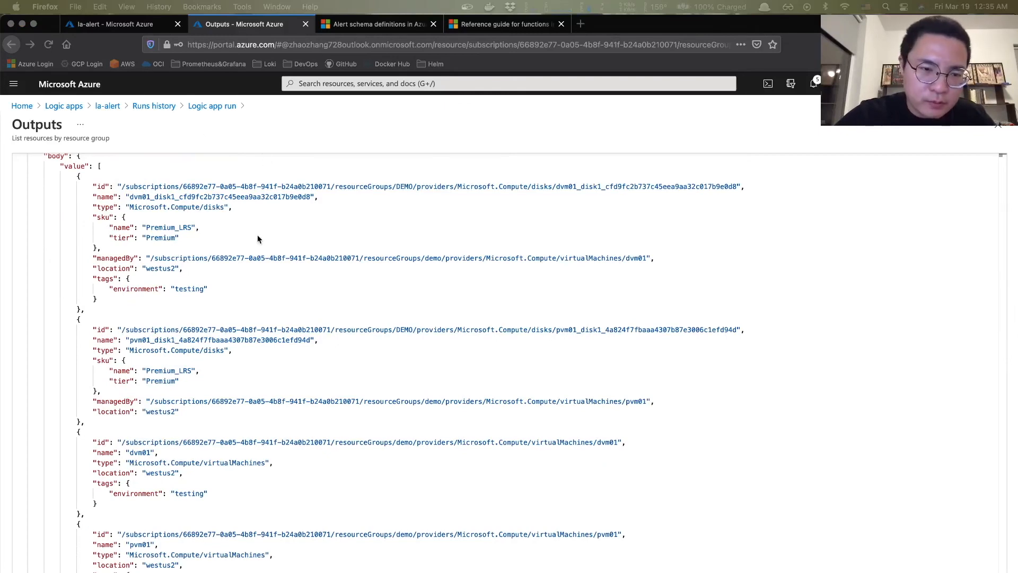
scroll(257, 239, "up", 3)
scroll(256, 238, "down", 6)
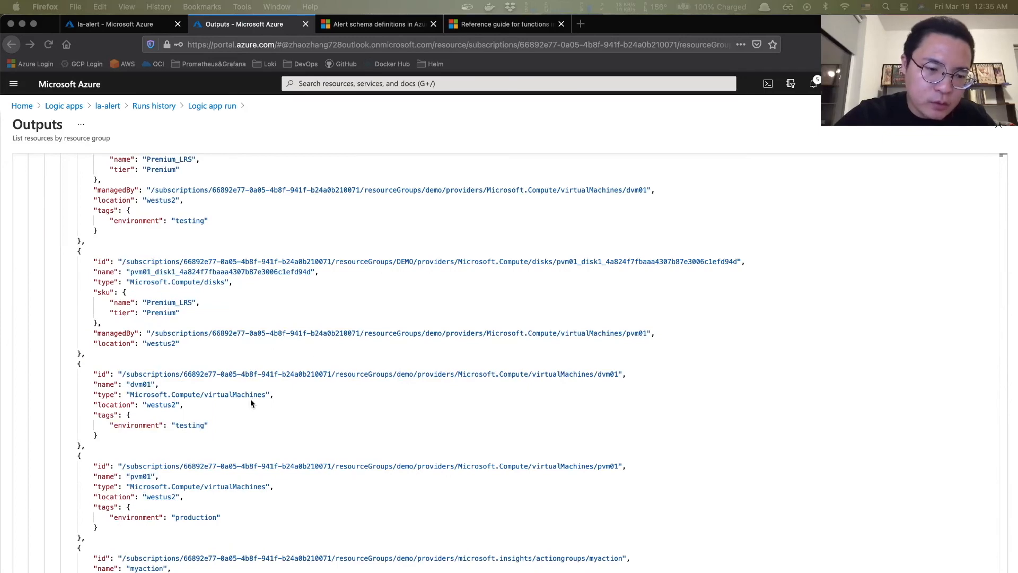
scroll(251, 401, "up", 3)
scroll(251, 402, "down", 1)
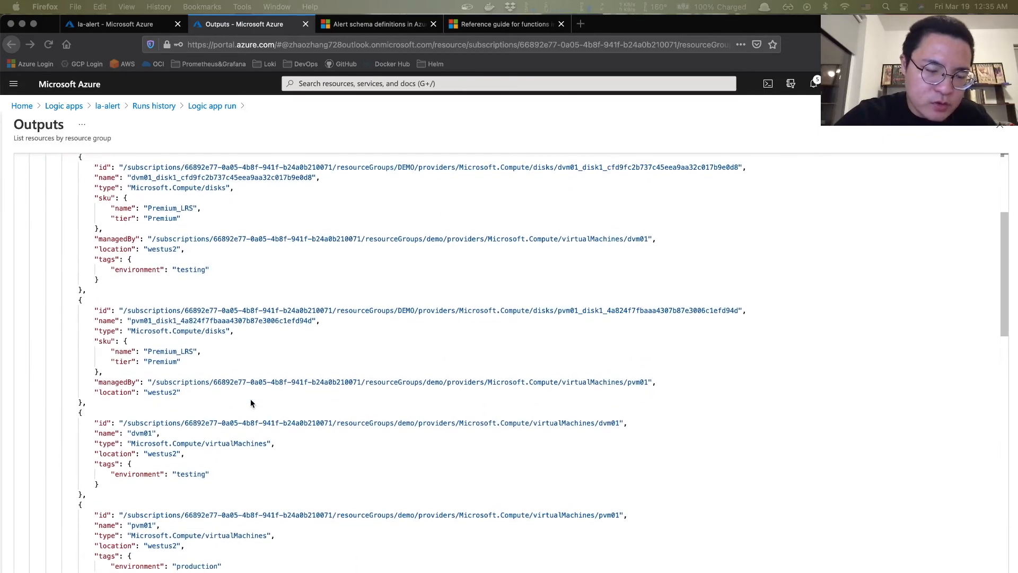
scroll(250, 399, "up", 4)
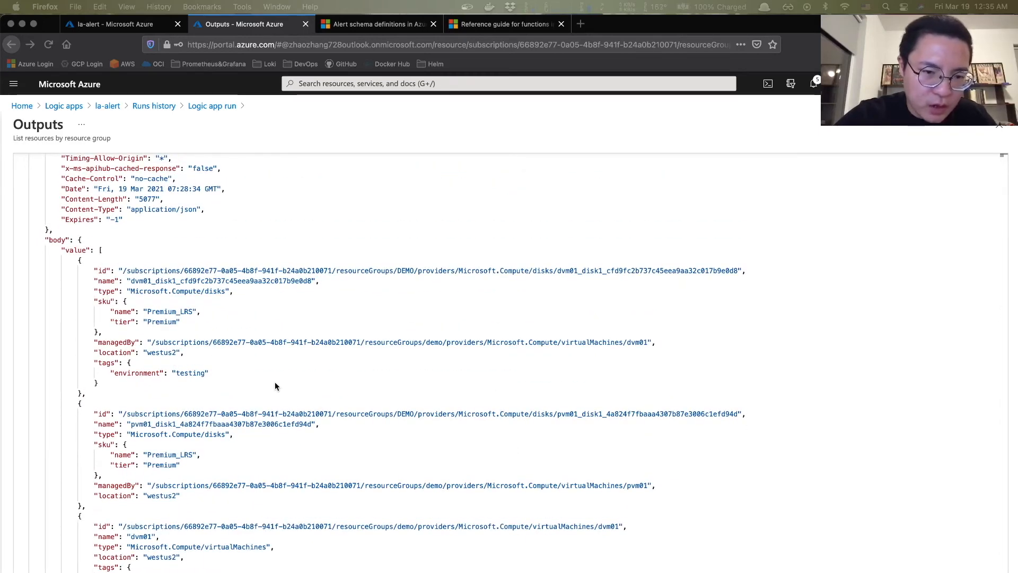
scroll(275, 386, "down", 3)
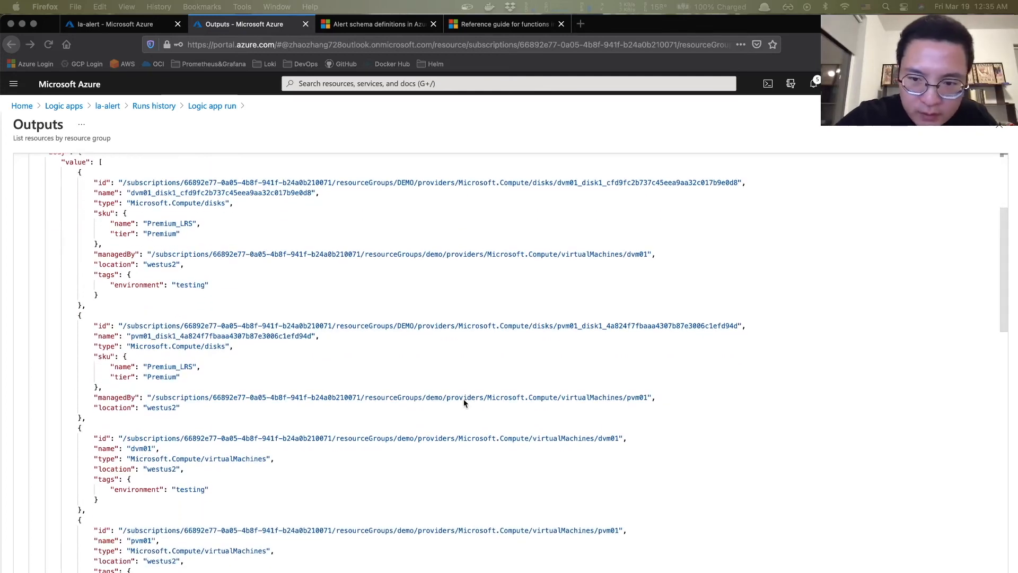
scroll(95, 392, "down", 2)
left_click(95, 390)
left_click_drag(94, 390, 226, 437)
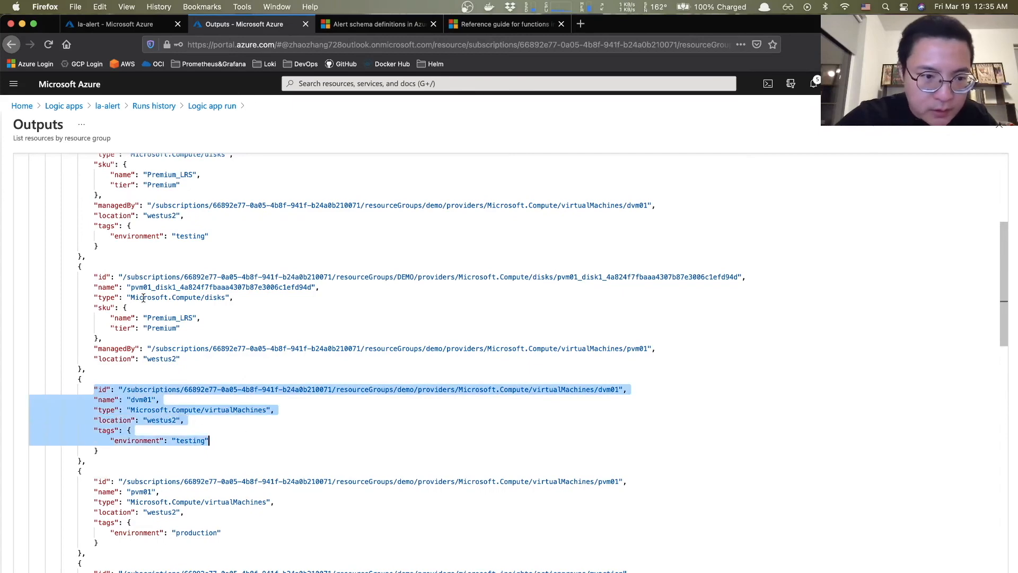
- Select the first disk entry through its tier, then return to the la-alert designer
scroll(123, 244, "up", 7)
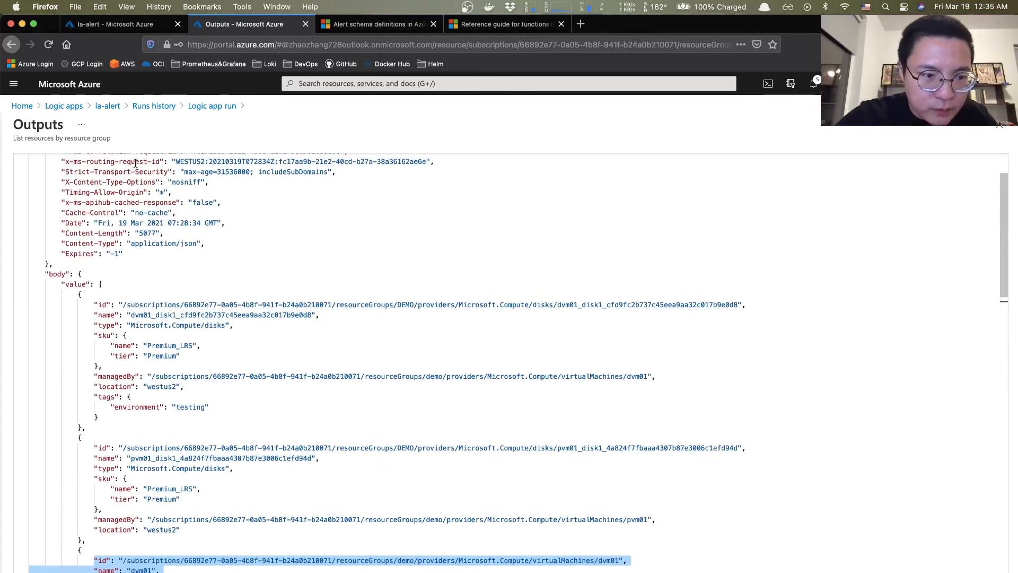
left_click(96, 305)
left_click_drag(110, 307, 234, 351)
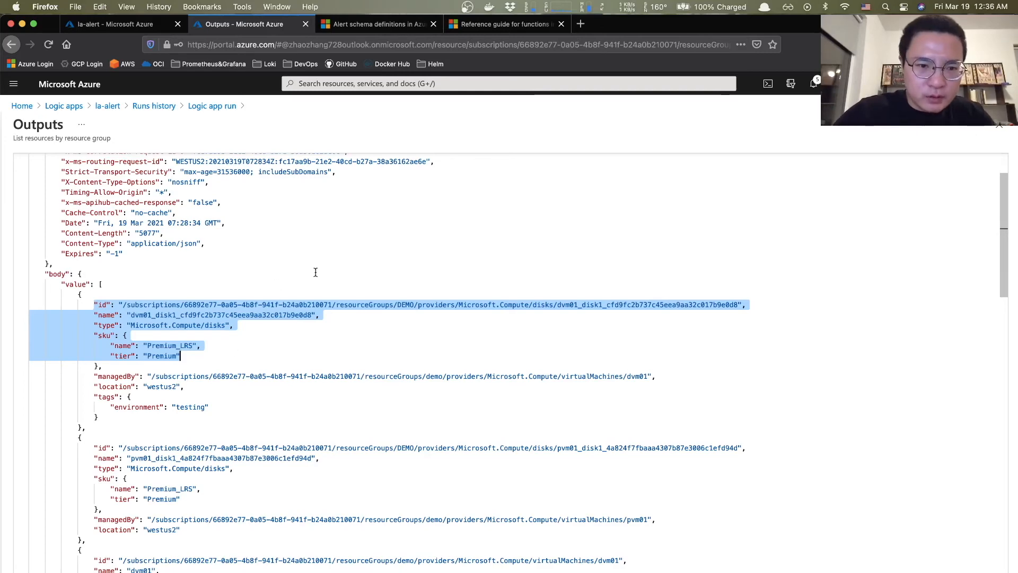
left_click(100, 24)
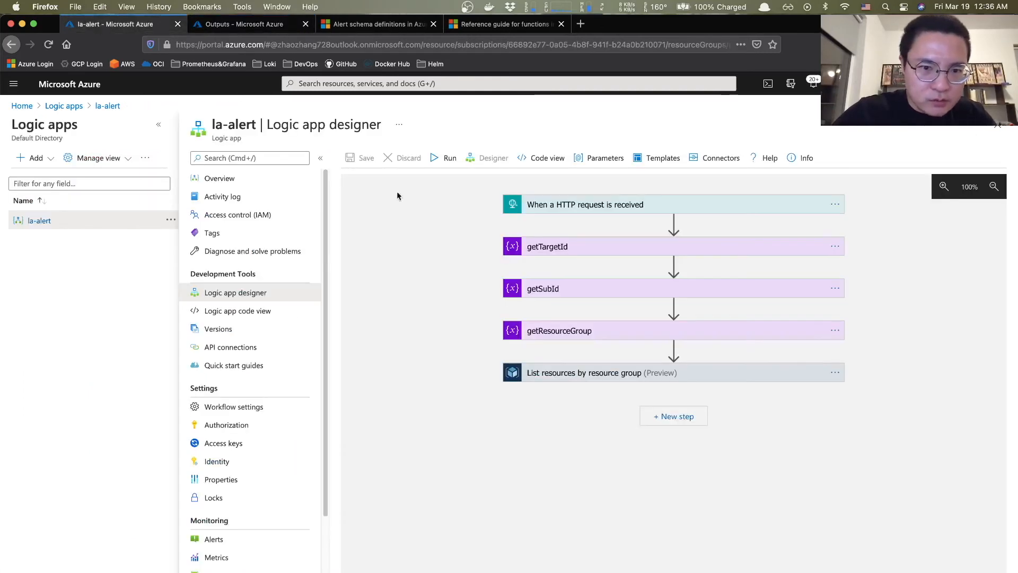
- Start a new step after the resource listing and search 'filter' under Data Operations
left_click(675, 416)
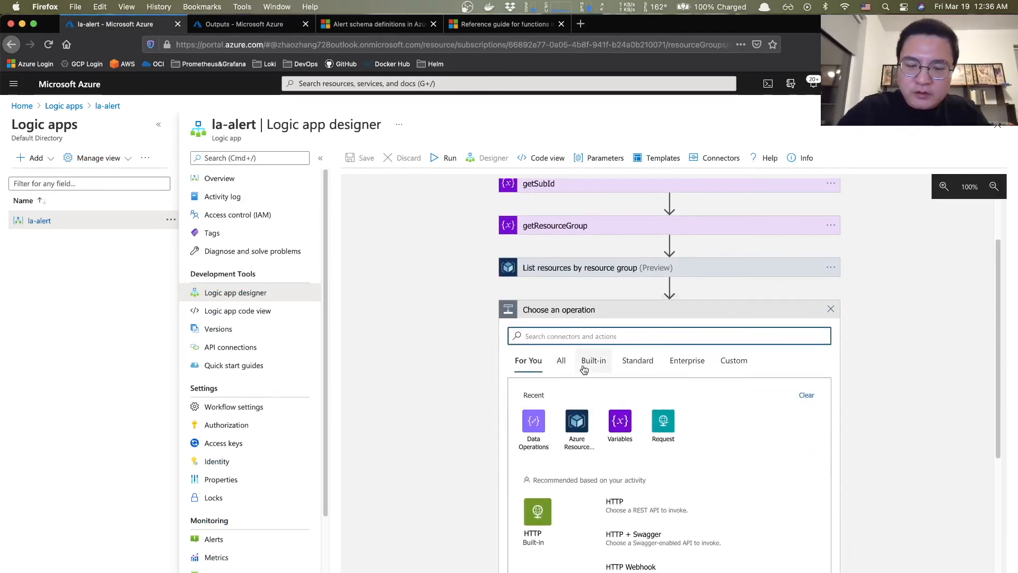
type("filter")
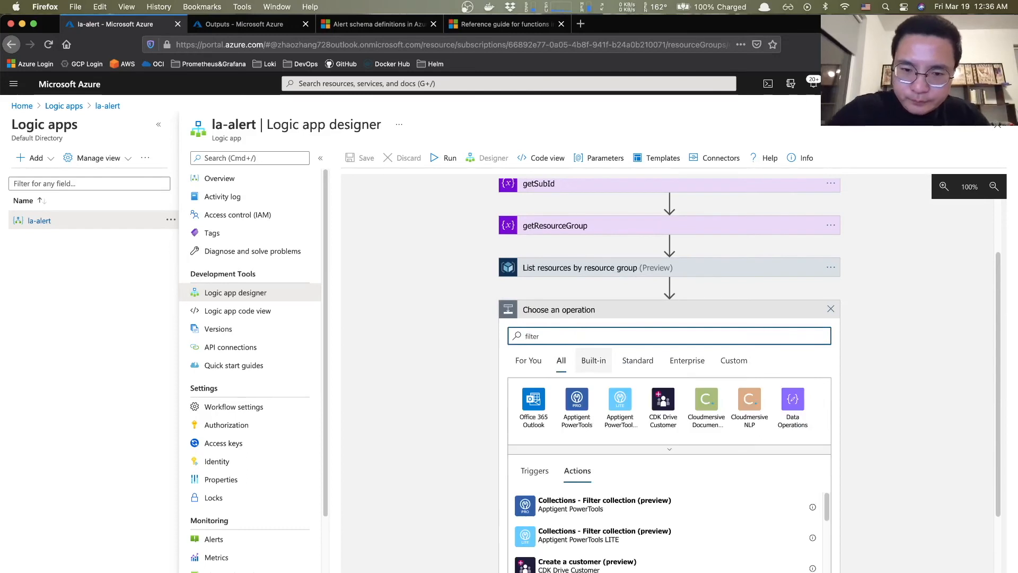
left_click(794, 406)
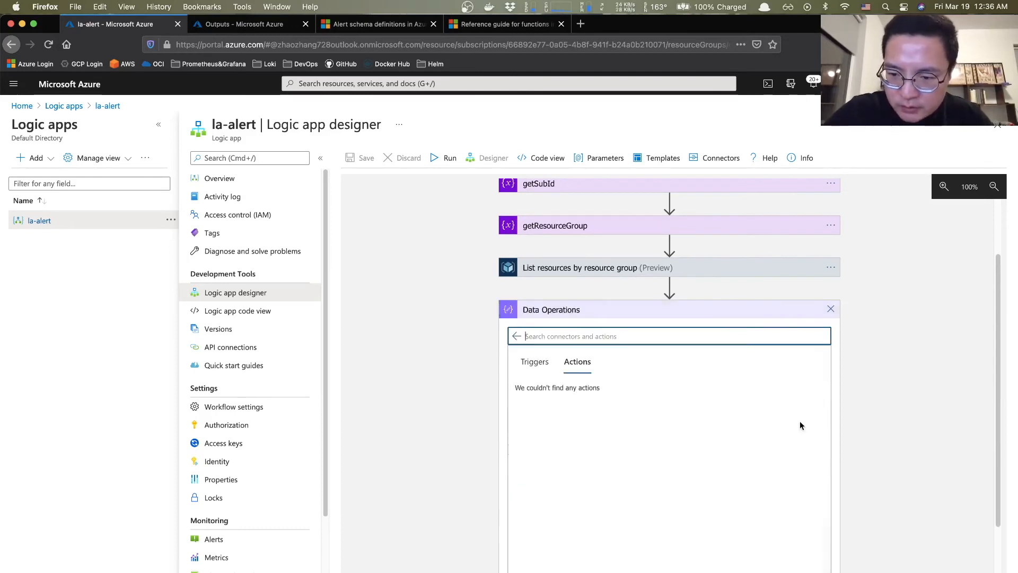
scroll(523, 339, "down", 2)
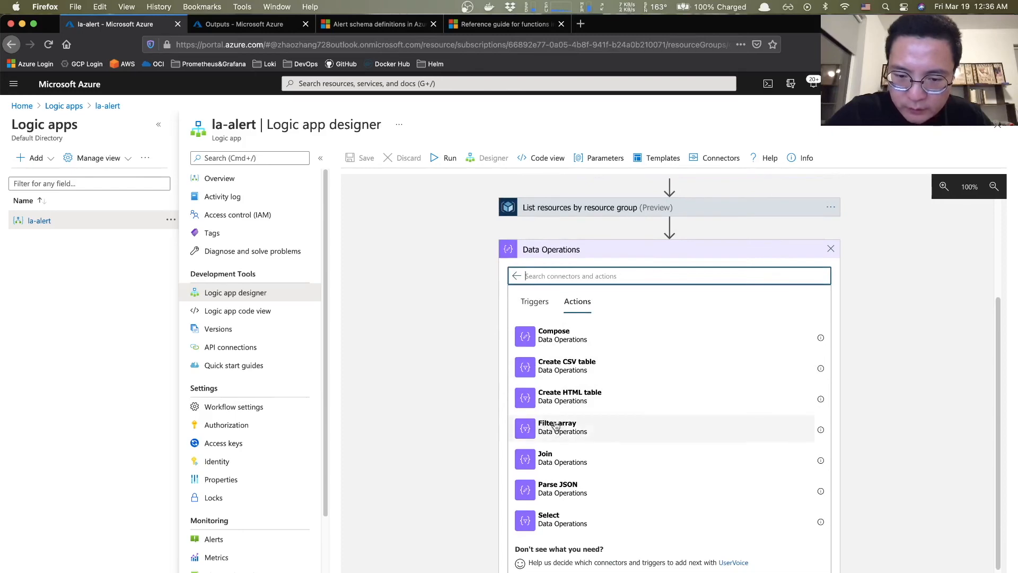
- Glance back at the run's JSON outputs, then add the Filter array action to the flow
left_click(234, 24)
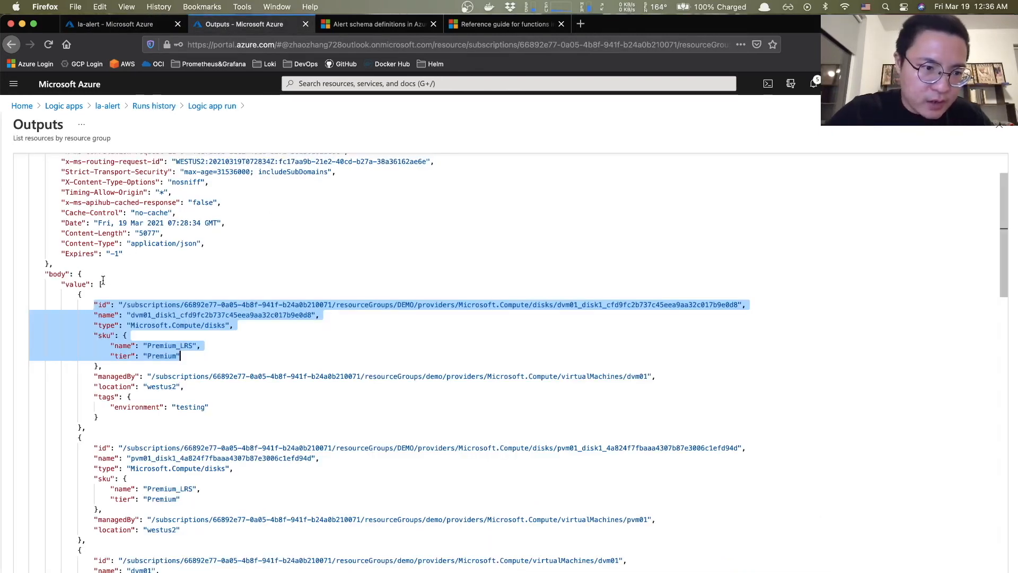
key("ctrl+Up")
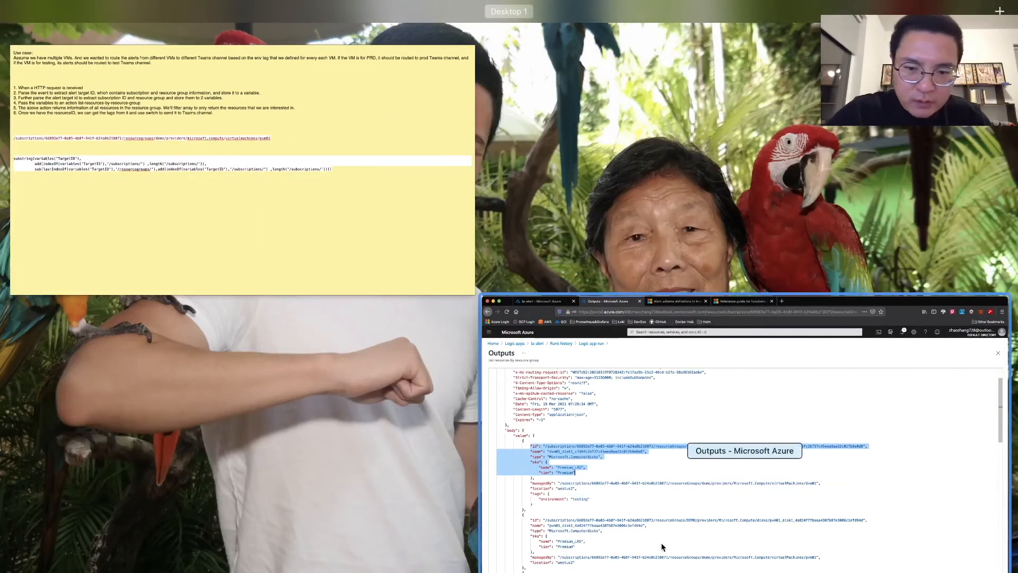
left_click(660, 512)
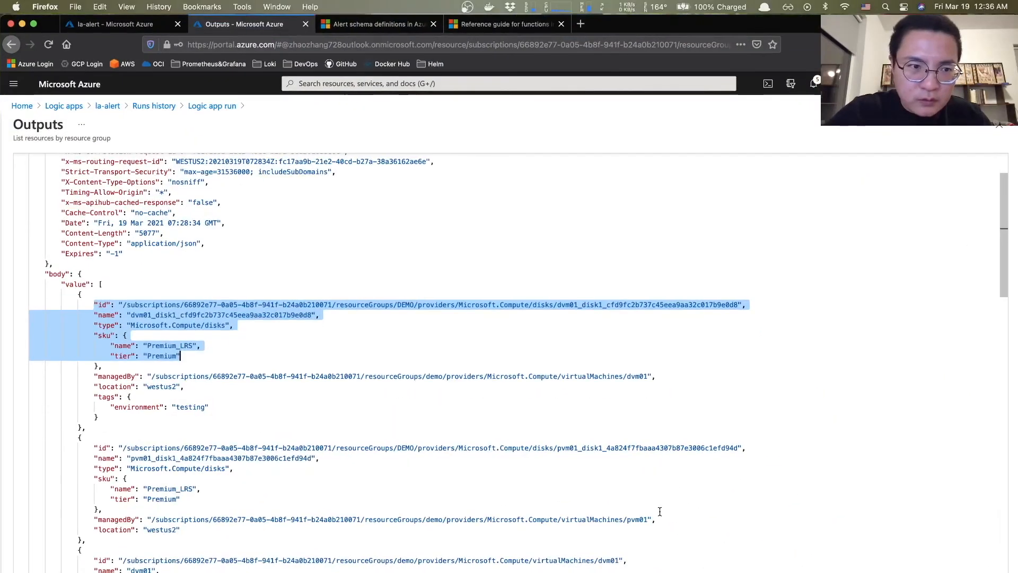
left_click(101, 25)
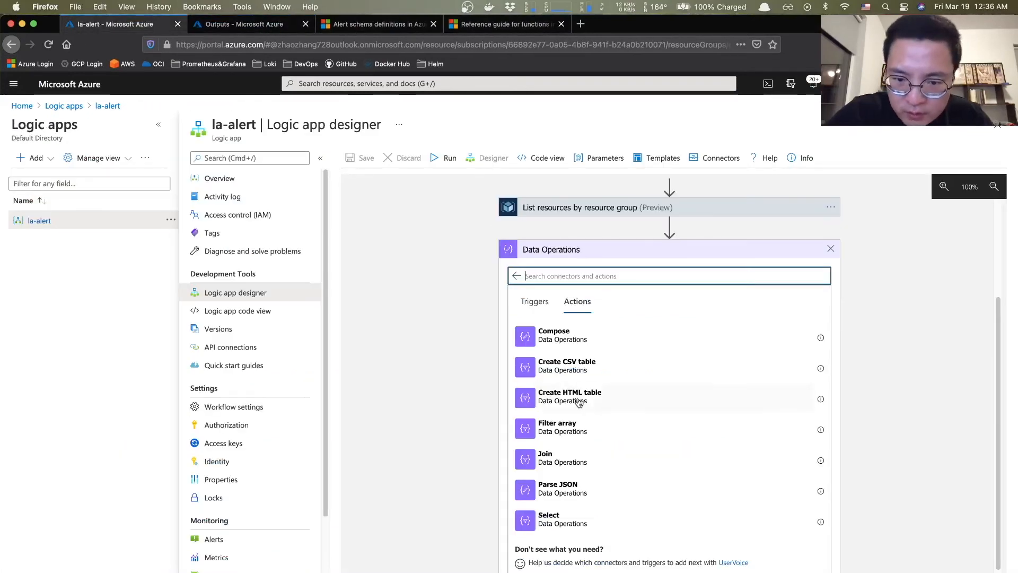
left_click(552, 432)
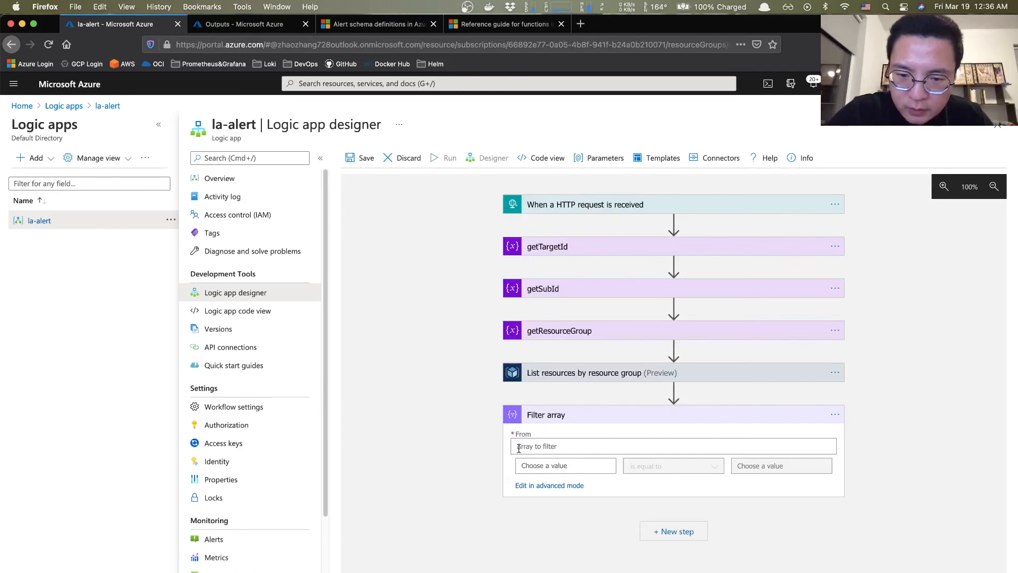
- Set Filter array's From field to the List resources 'value' output
left_click(548, 447)
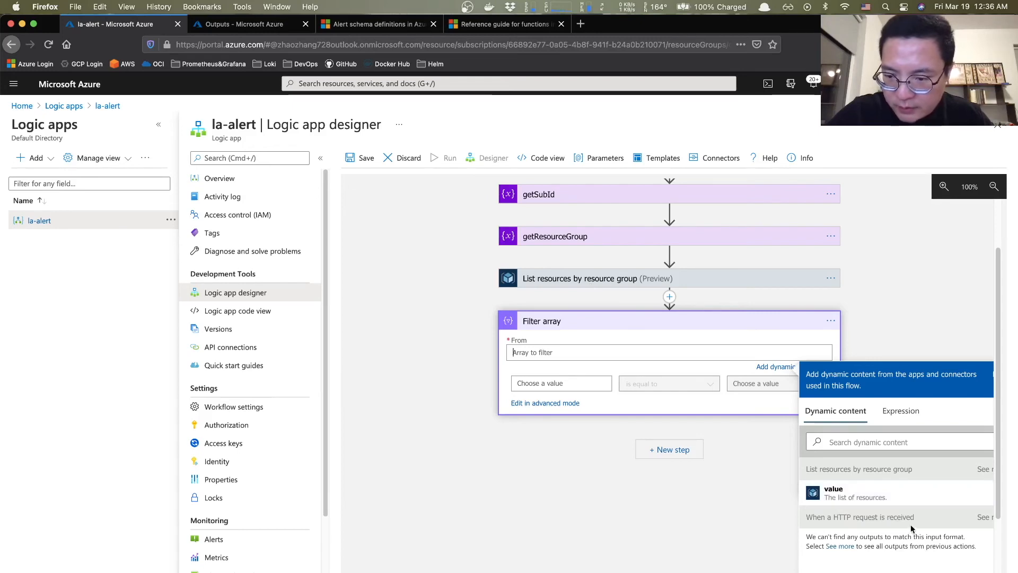
left_click(852, 493)
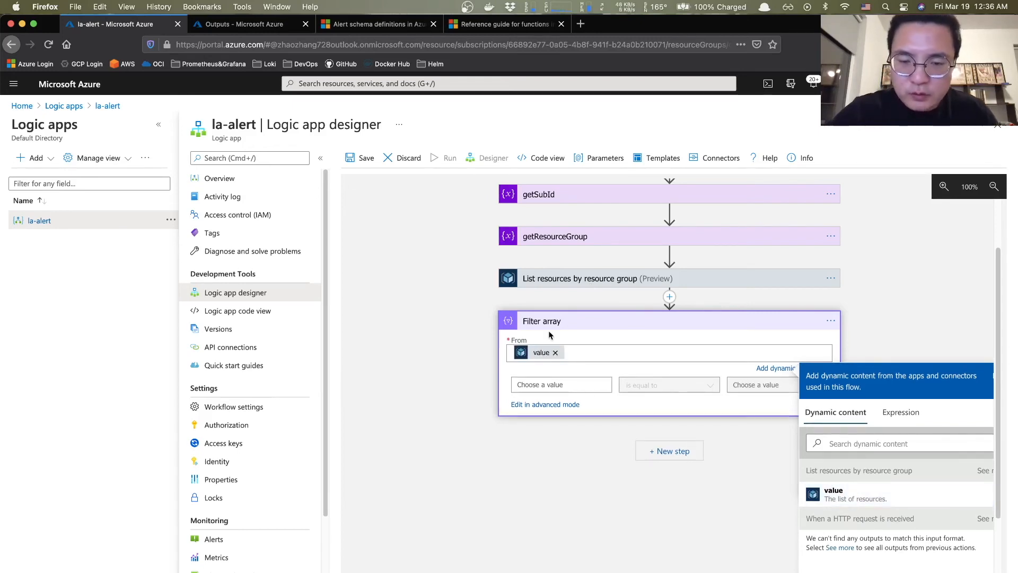
left_click(553, 384)
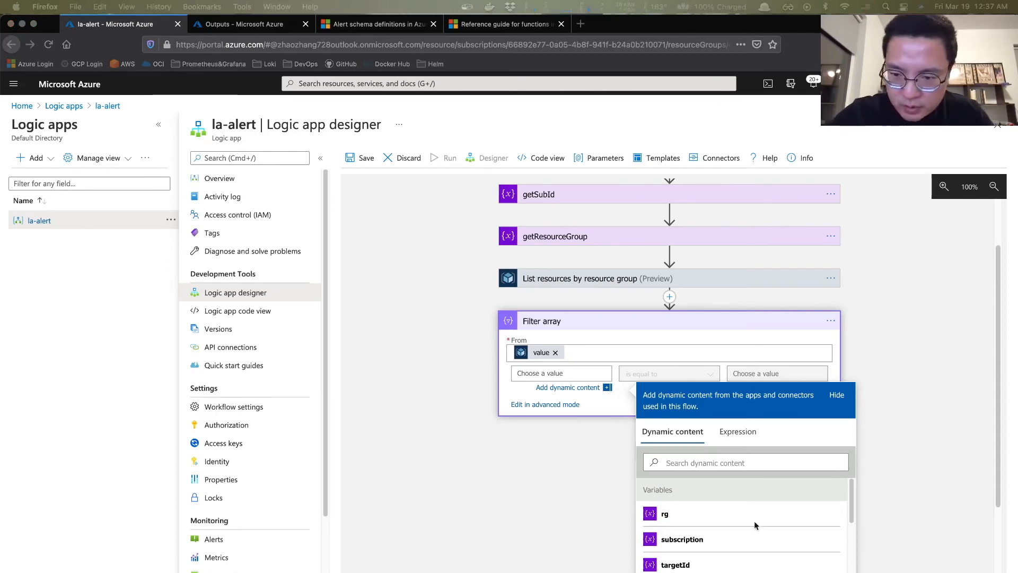
- Paste toLower(item()['id']) as the filter's left expression and look up item() in the functions reference
left_click(742, 443)
left_click(739, 432)
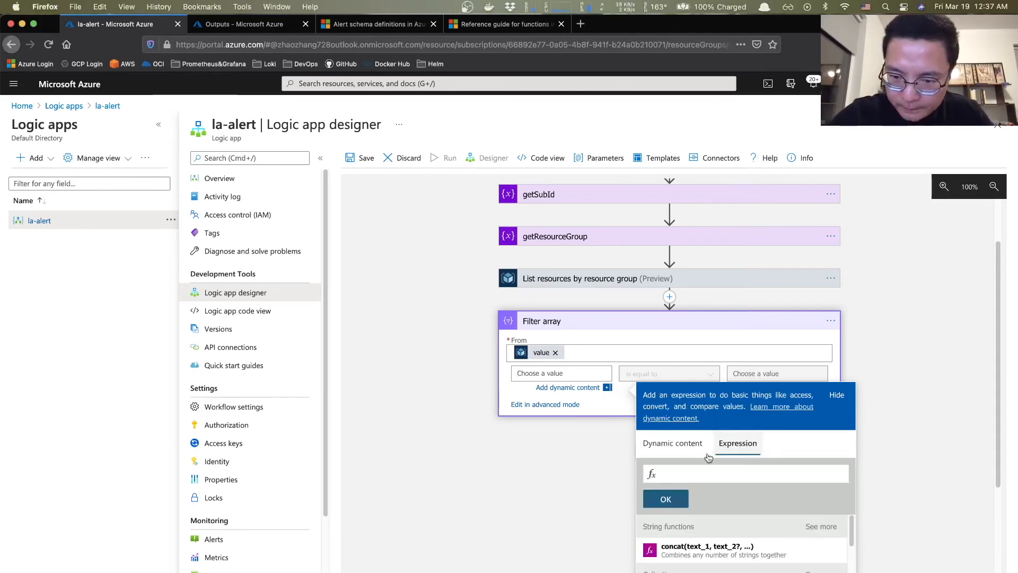
type("toLower(item()['id'])")
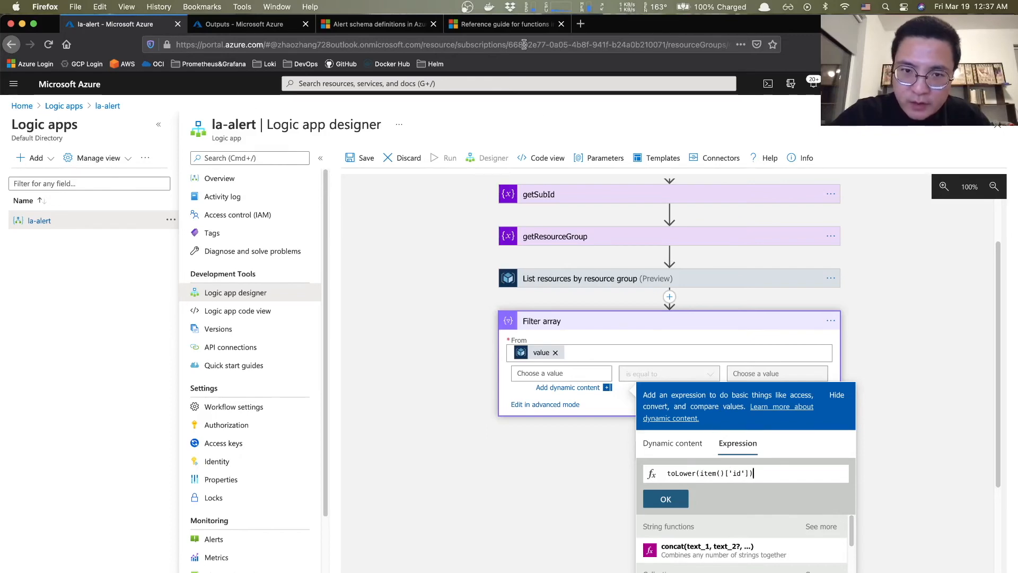
left_click(509, 25)
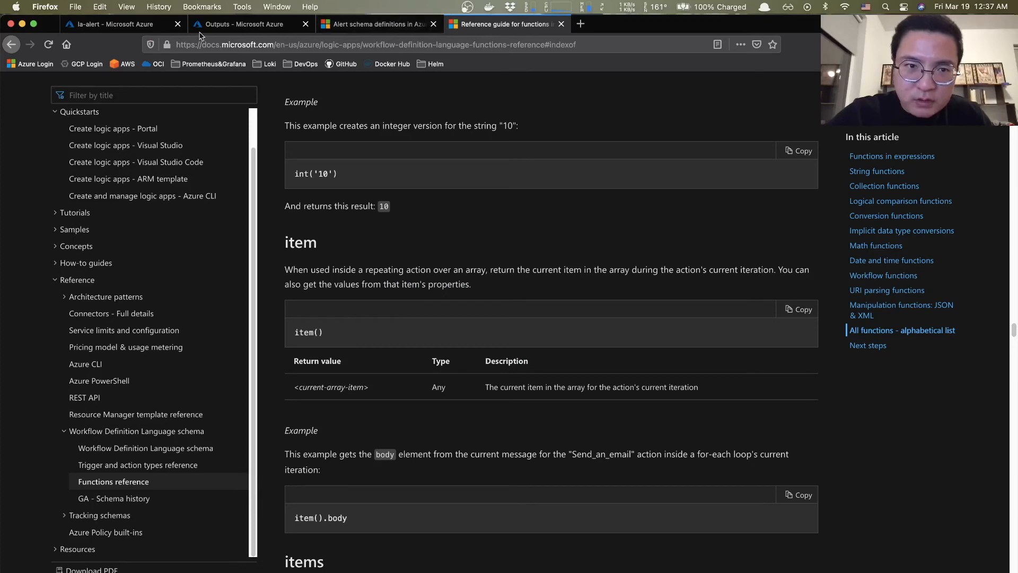
- Check the first disk's id value in the run's JSON outputs, then return to the la-alert designer
left_click(123, 25)
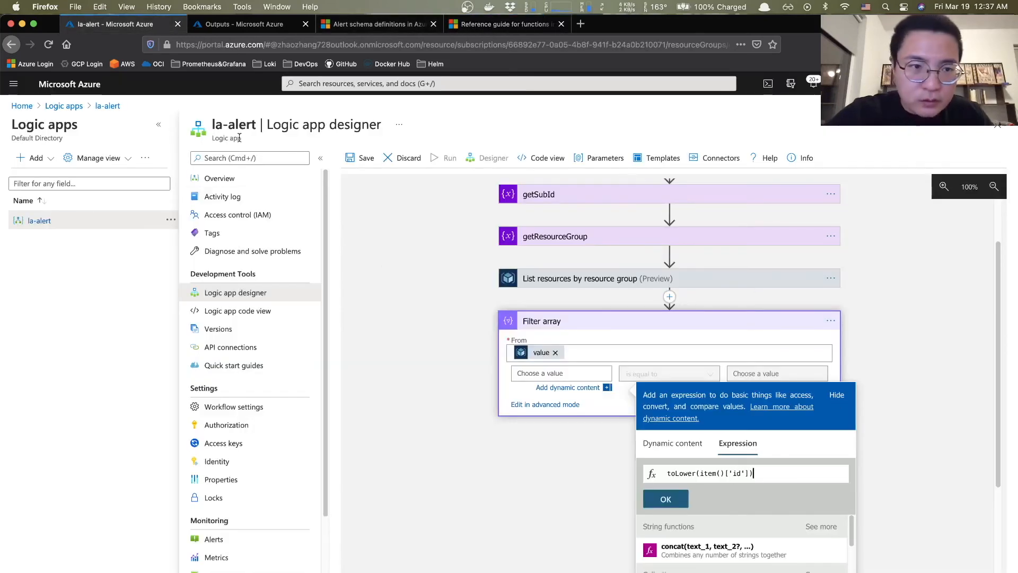
left_click(277, 24)
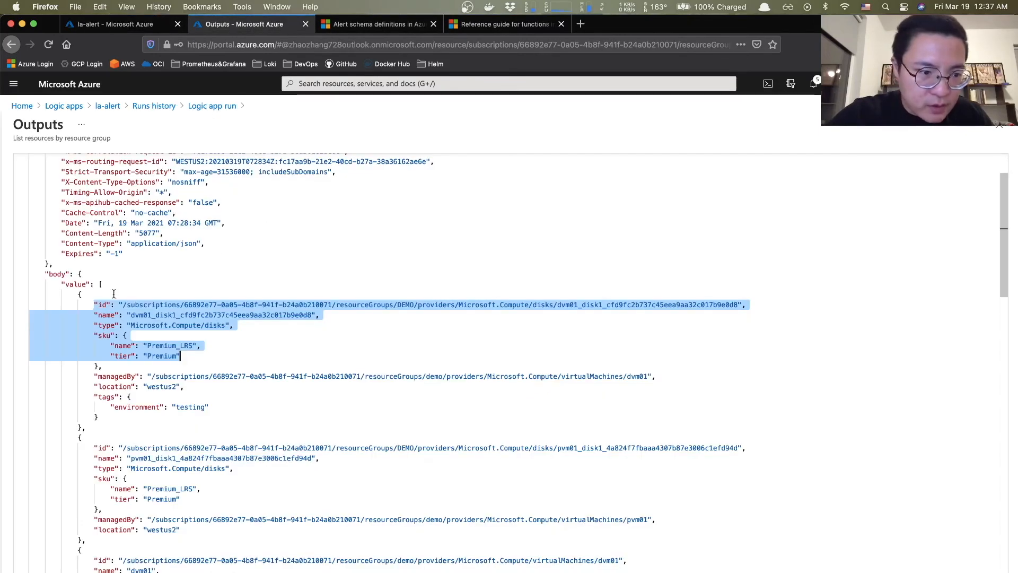
left_click(130, 304)
left_click_drag(122, 306, 362, 316)
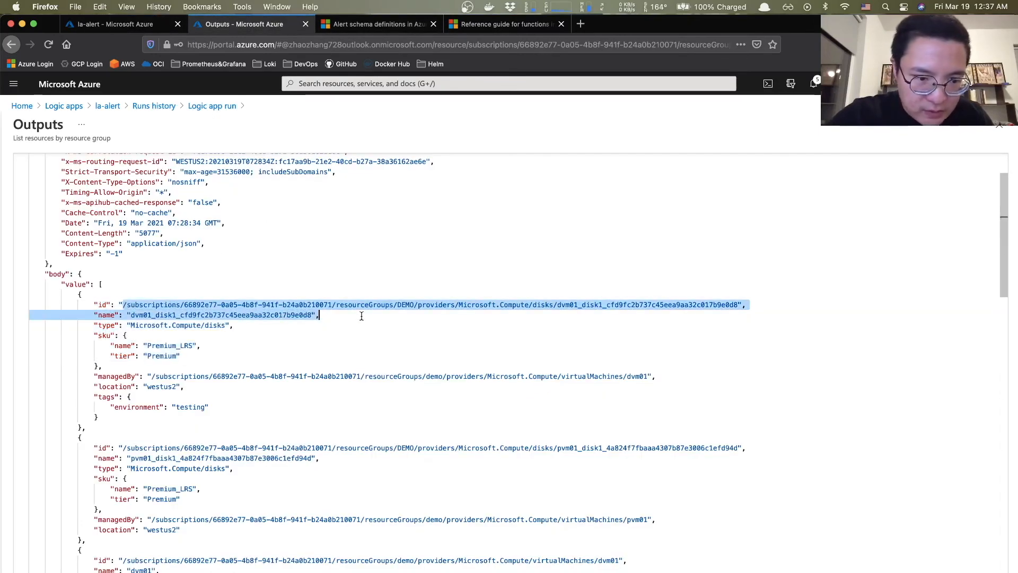
left_click(462, 314)
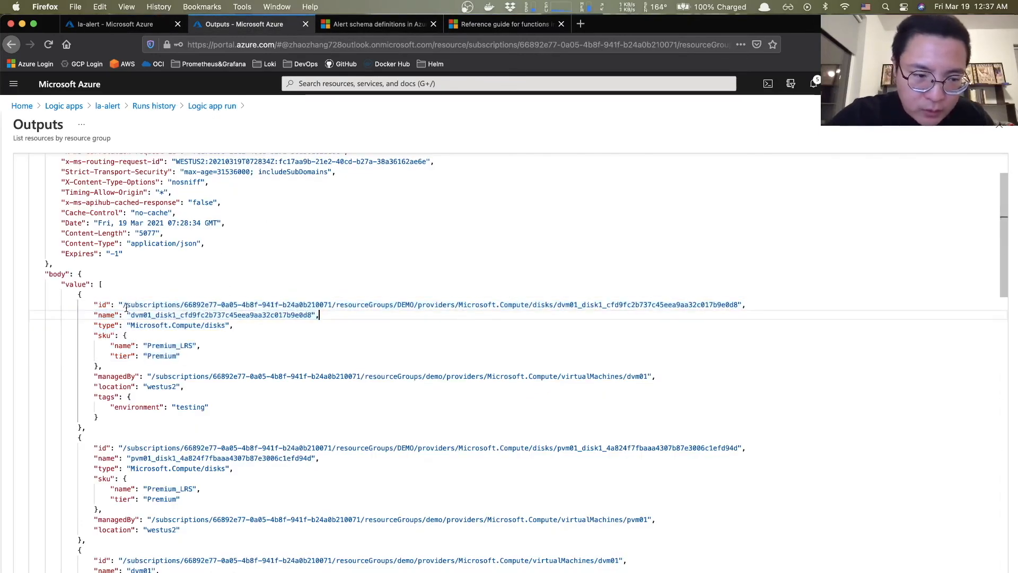
left_click_drag(124, 305, 742, 303)
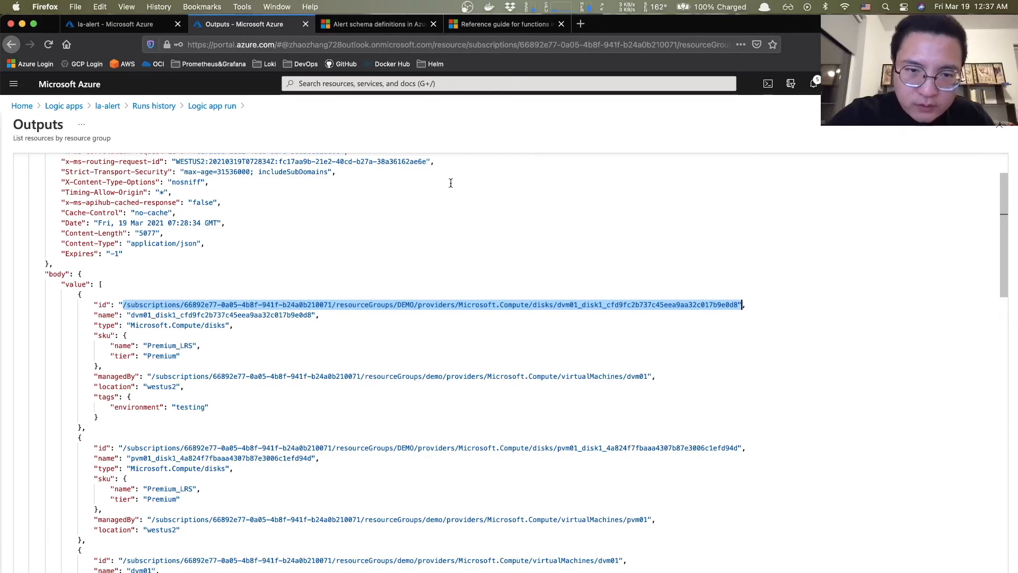
left_click(106, 24)
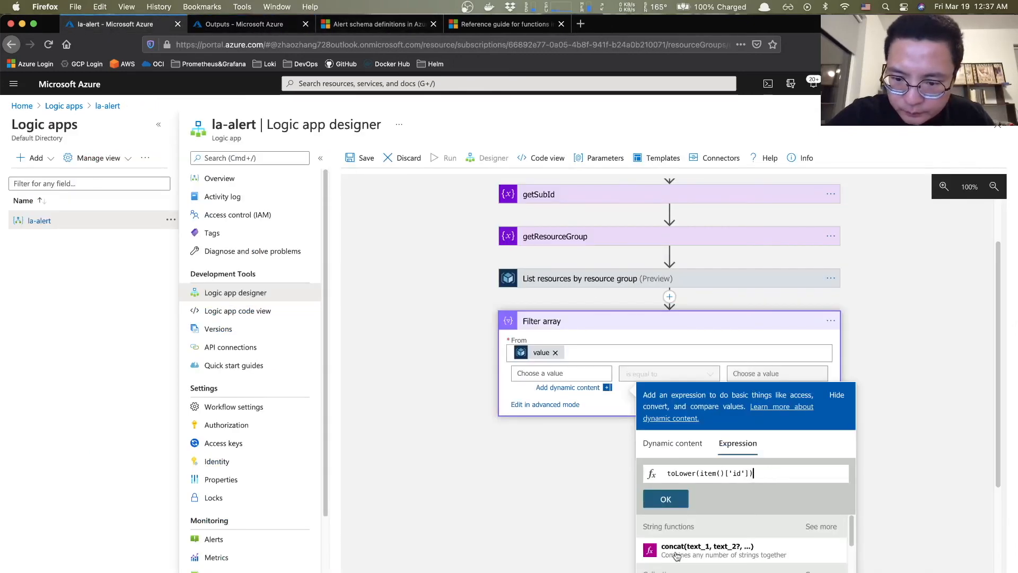
- Apply toLower(item()['id']) as the left operand and check getTargetId's variable name, targetId
left_click(666, 499)
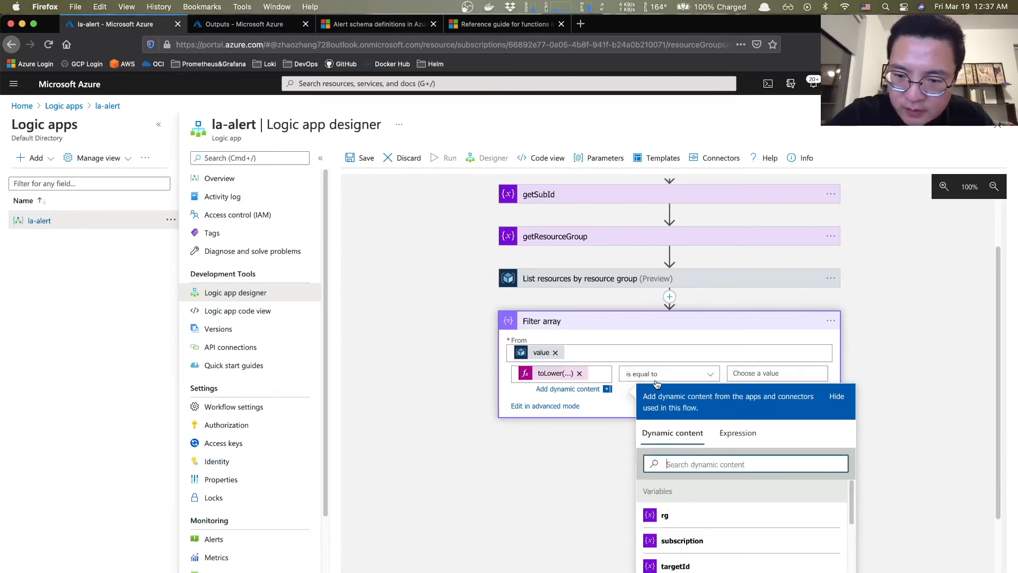
left_click(764, 373)
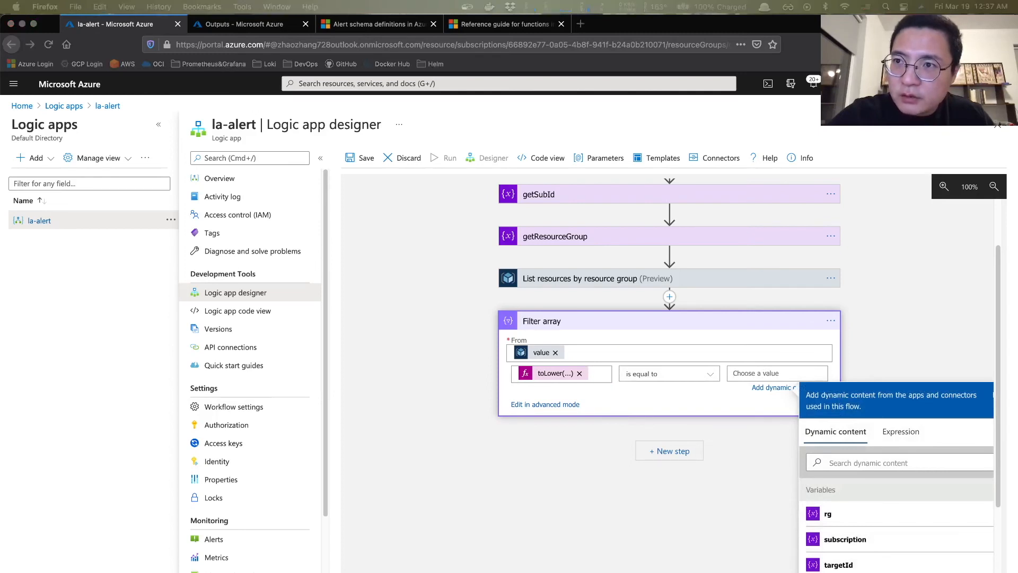
left_click(900, 432)
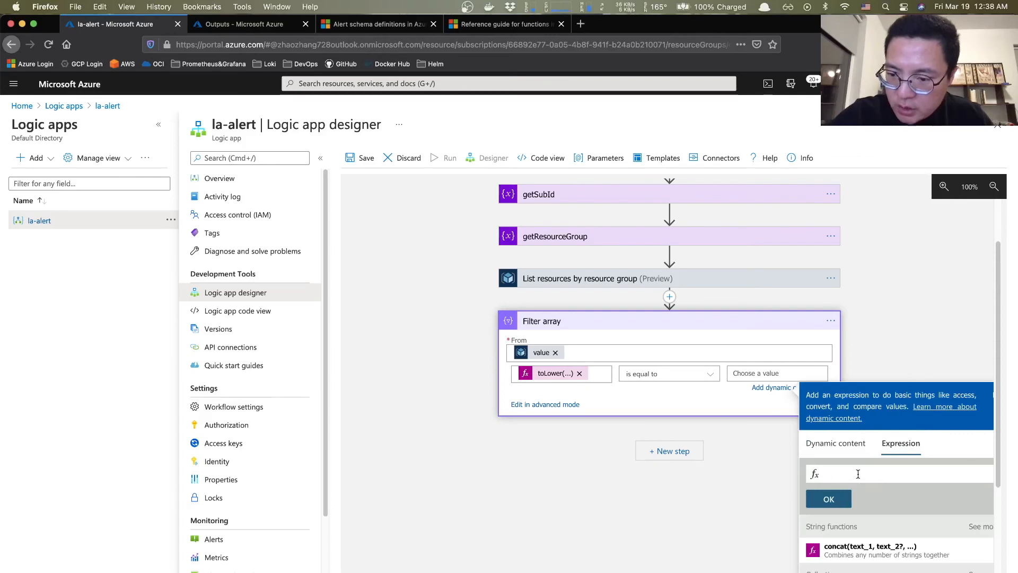
type("to")
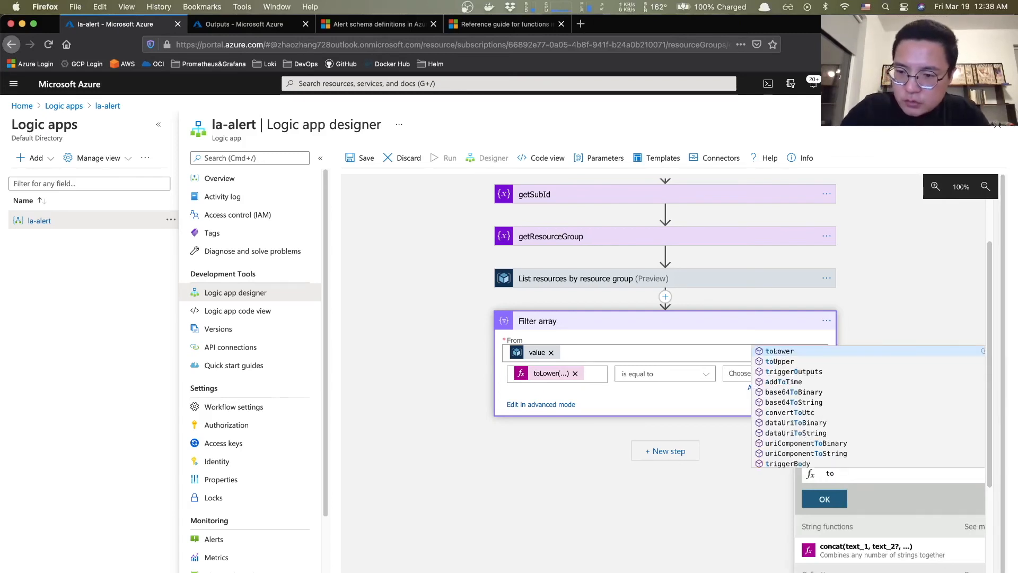
type("Lower")
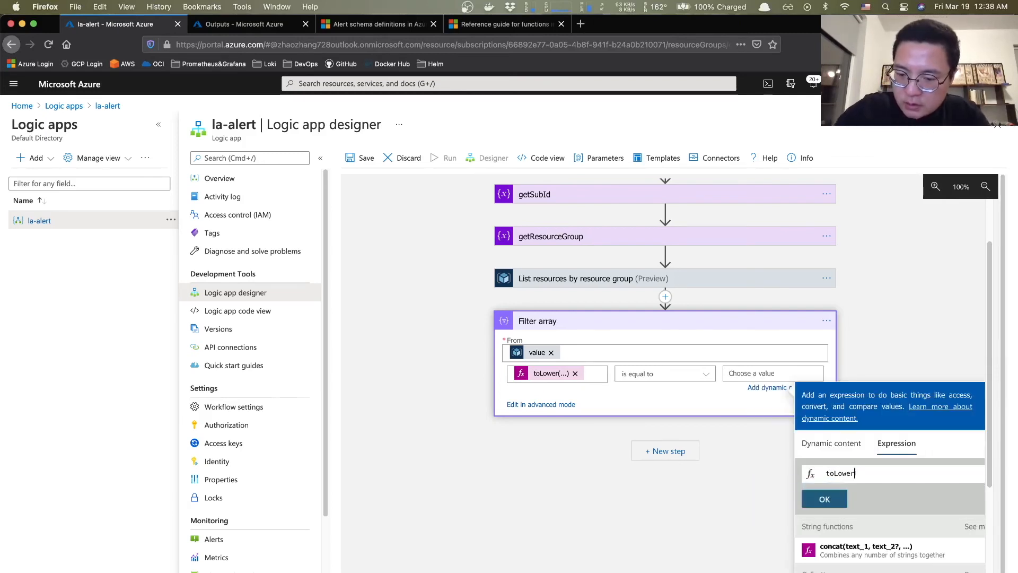
type("(trim(")
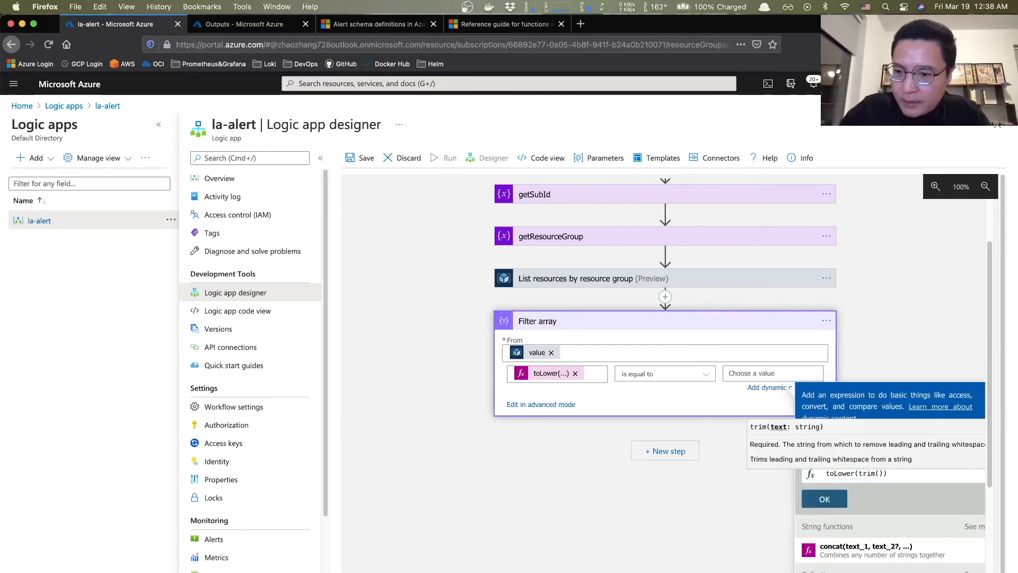
type("var")
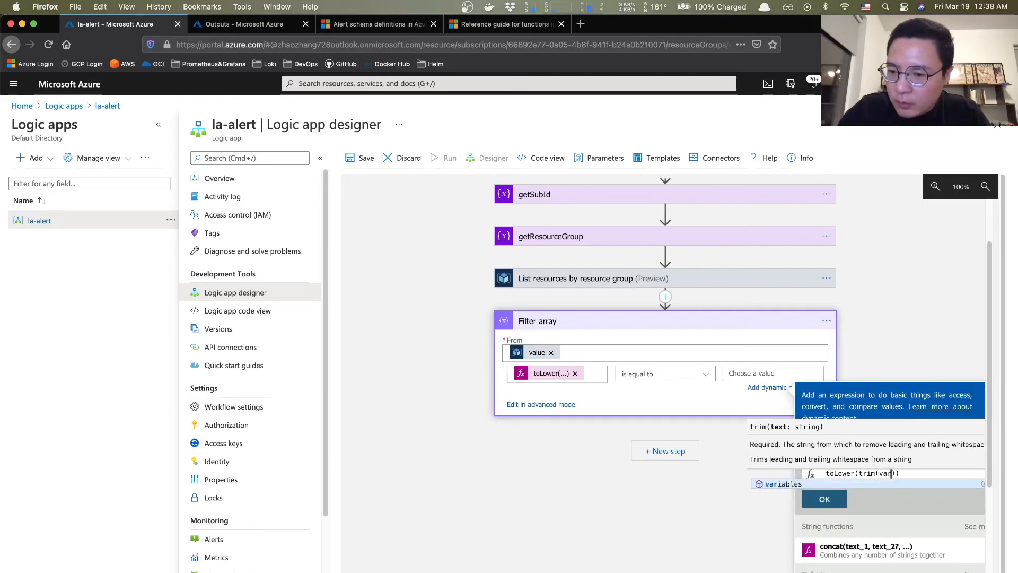
key("Tab")
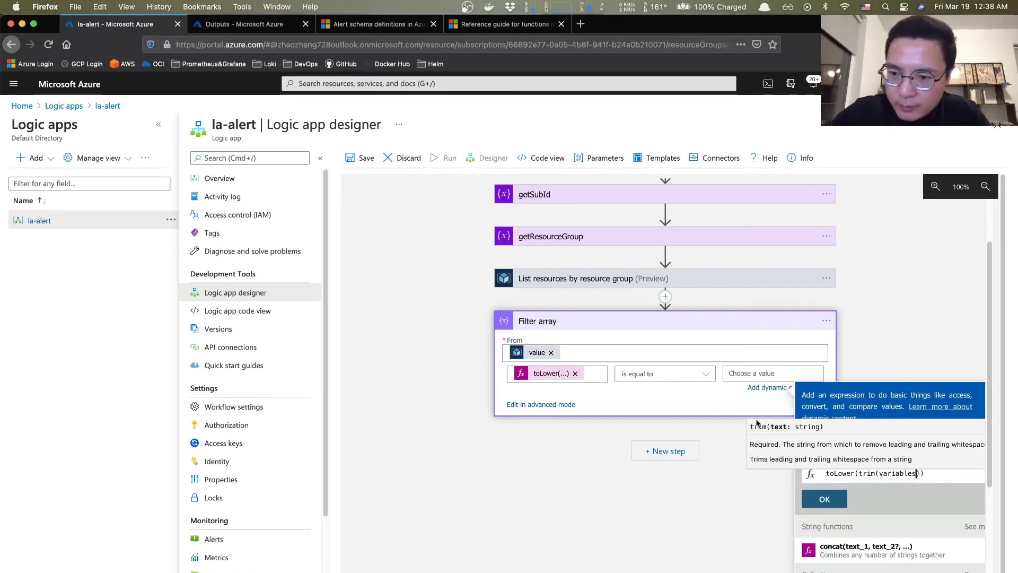
scroll(630, 285, "up", 3)
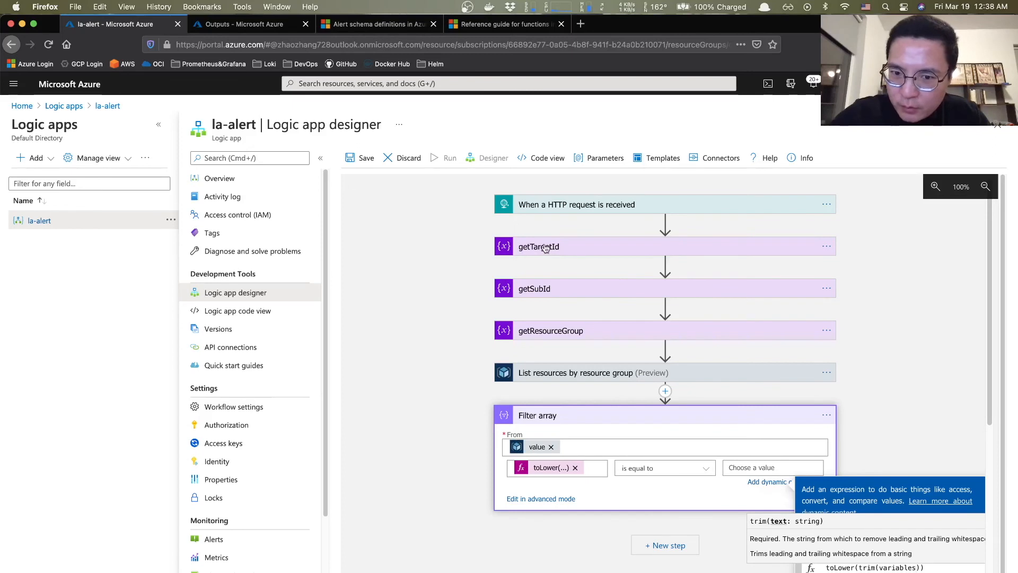
scroll(568, 258, "down", 2)
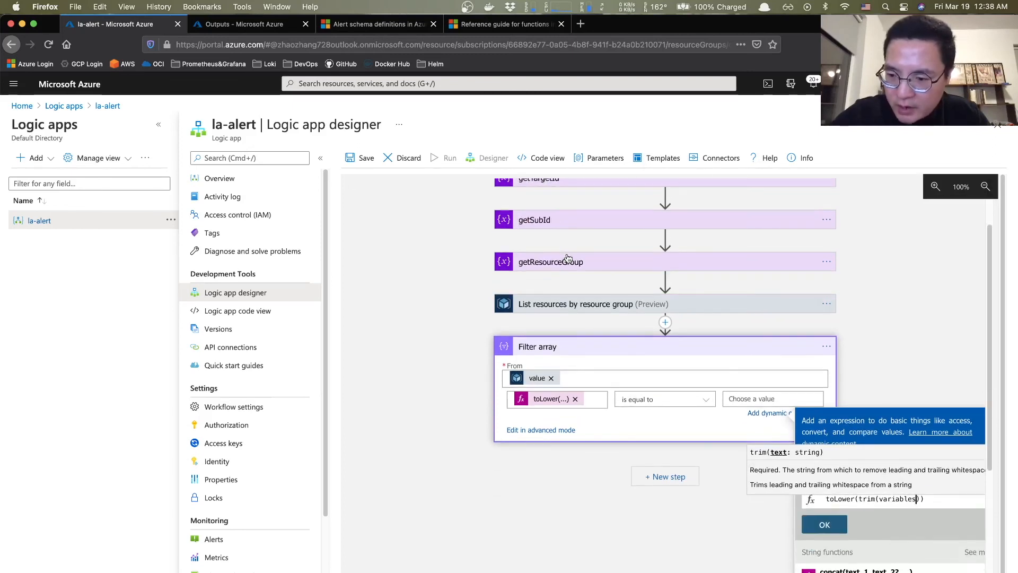
scroll(568, 258, "up", 1)
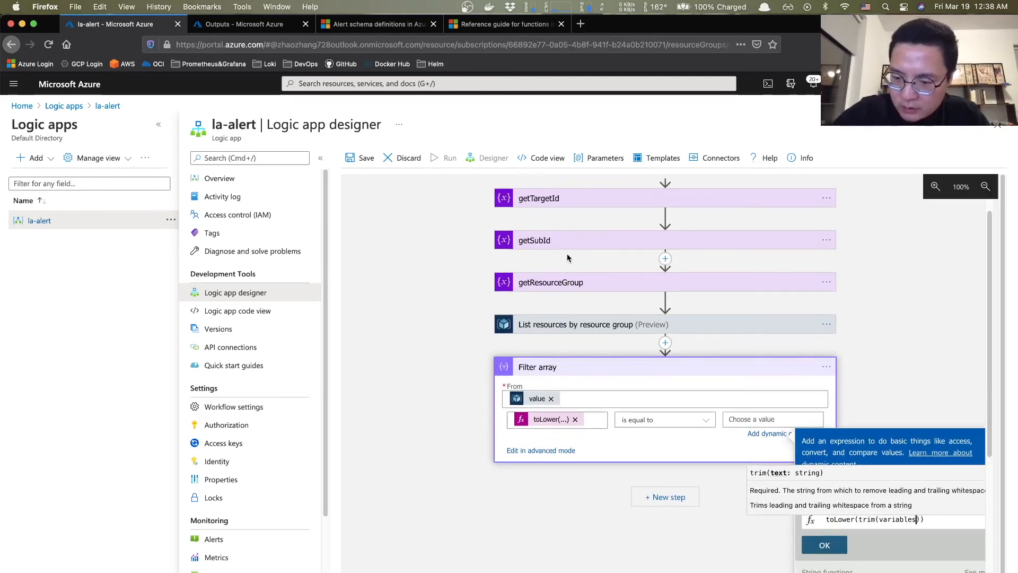
type("(")
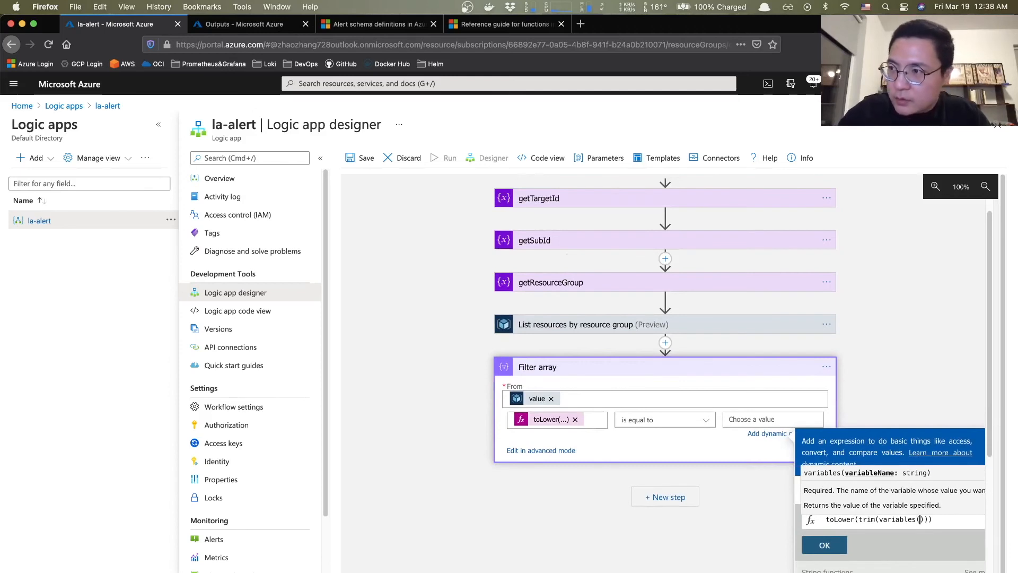
type("'")
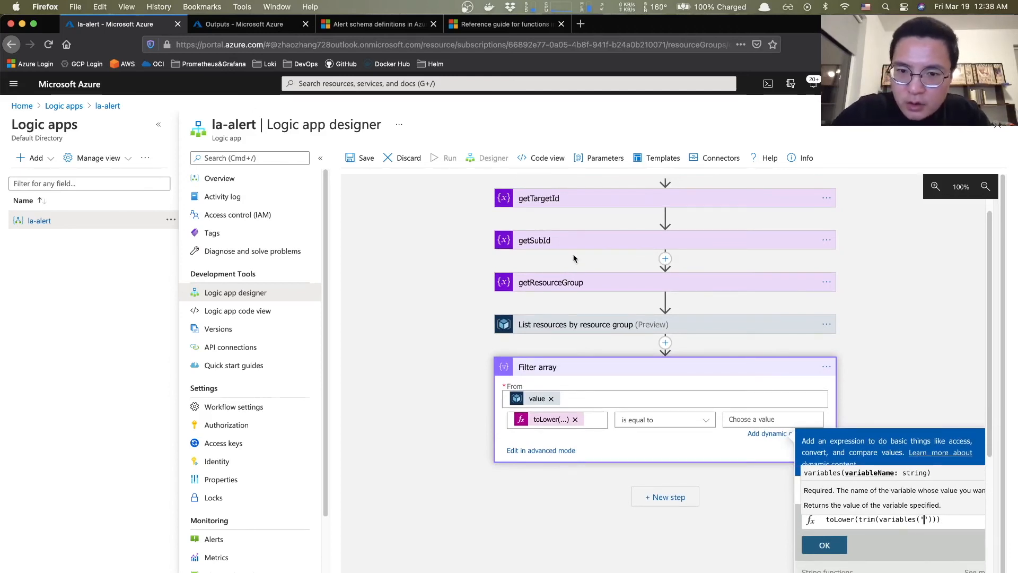
scroll(594, 305, "up", 2)
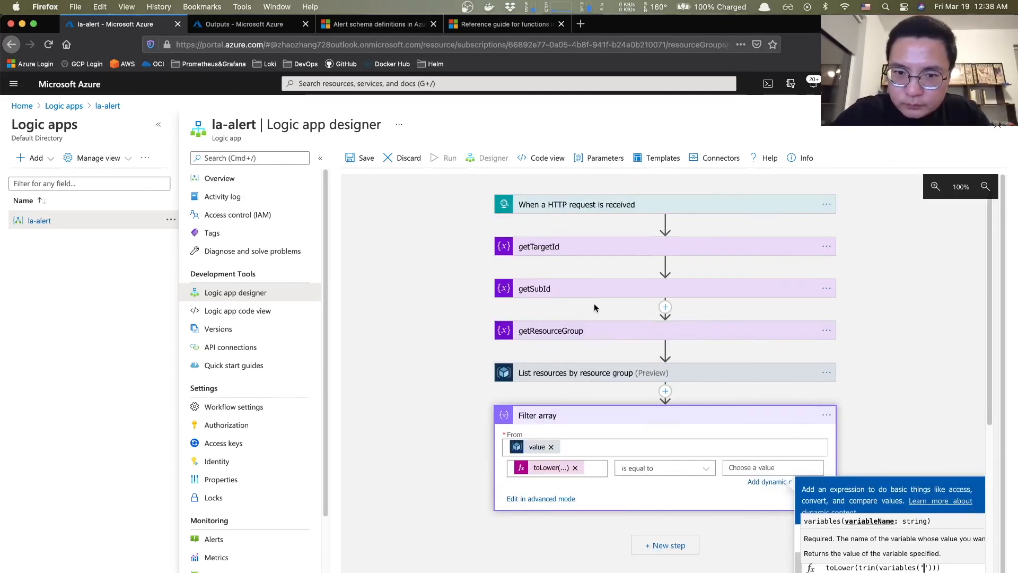
left_click(565, 250)
double_click(594, 269)
scroll(751, 397, "down", 1)
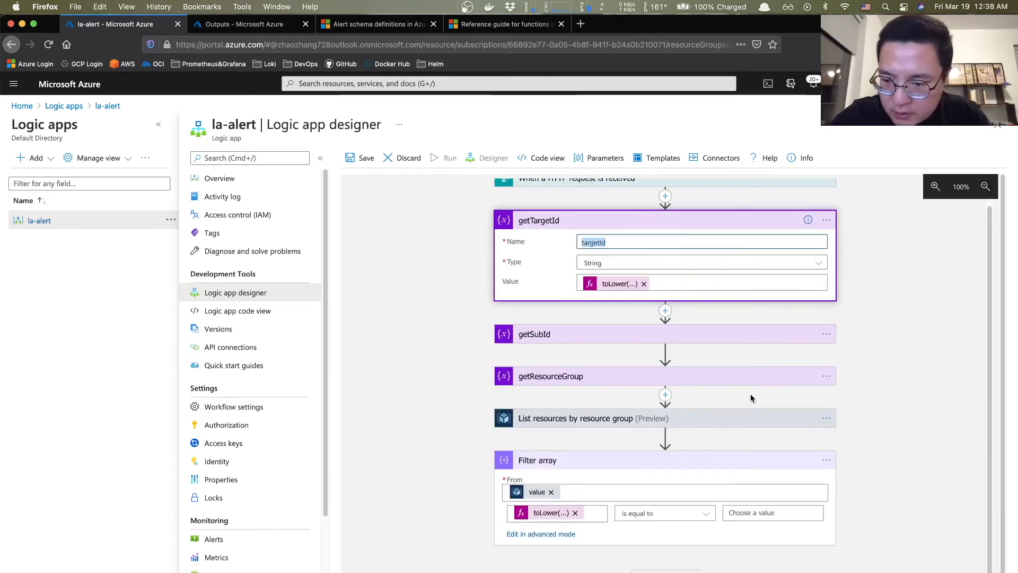
- Set the filter's comparison value to the expression toLower(trim(variables('targetId')))
left_click(754, 513)
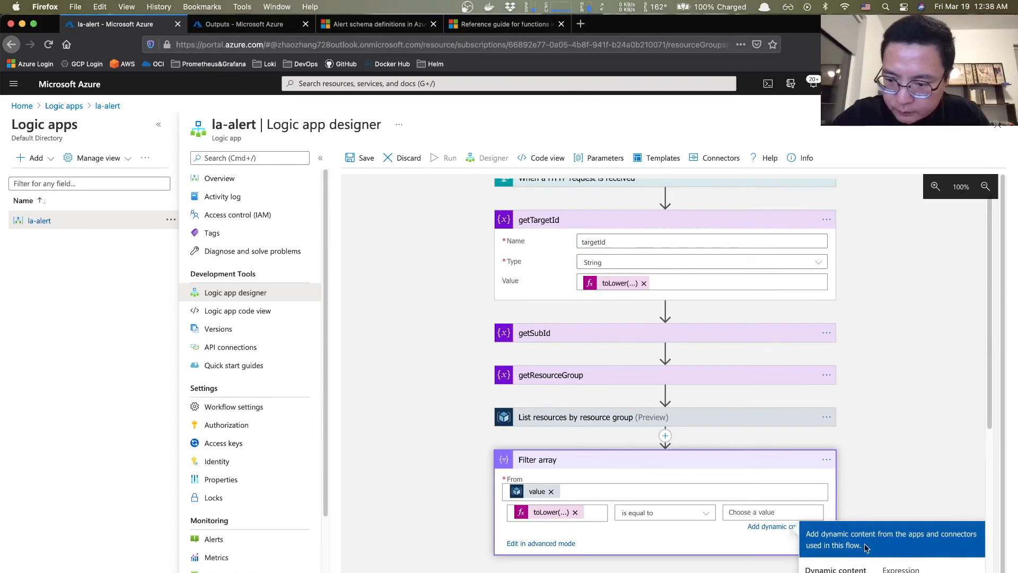
scroll(875, 552, "down", 5)
left_click(897, 430)
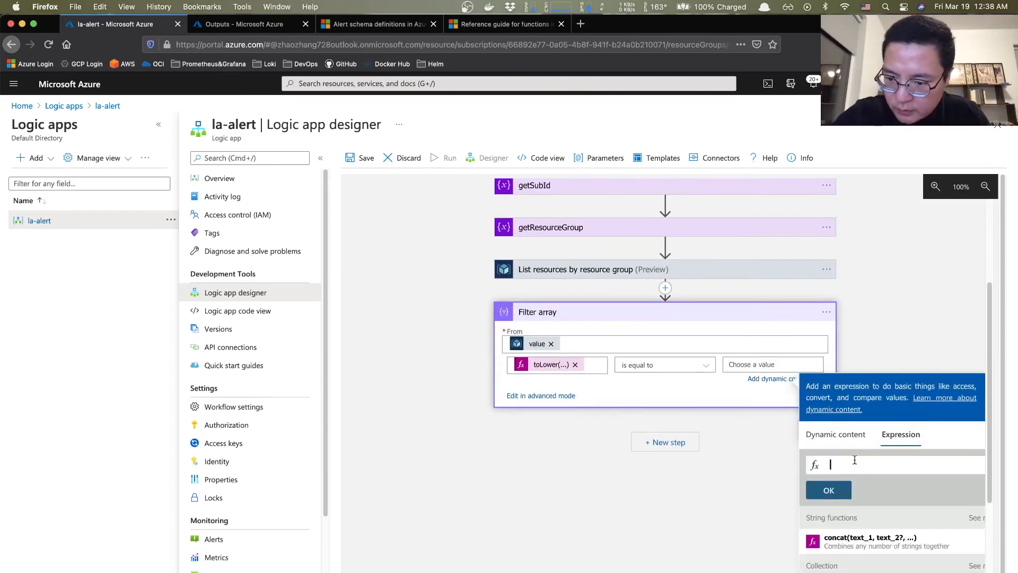
type("to")
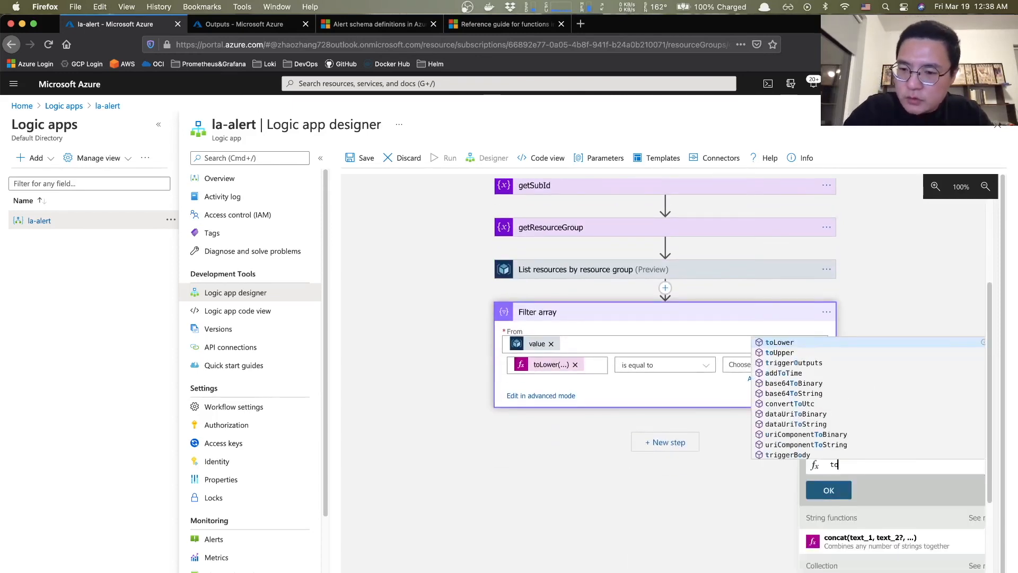
key("Return")
type("(")
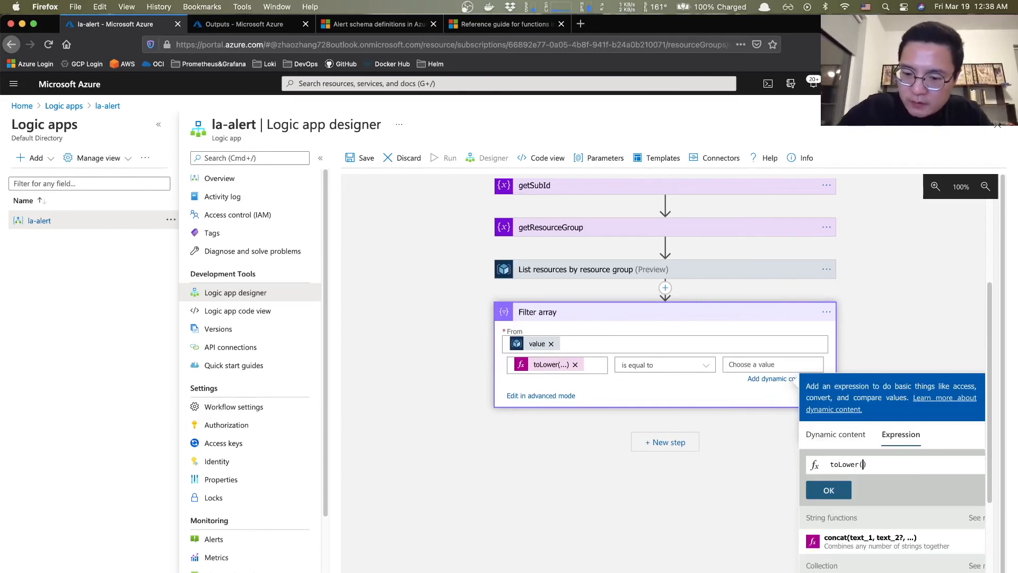
type("trim")
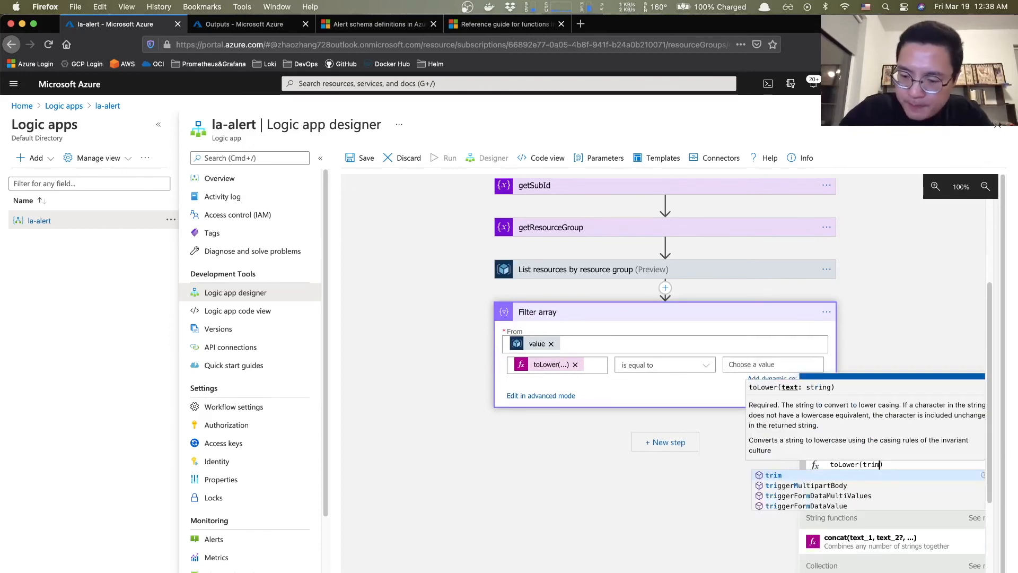
key("Return")
type("(va")
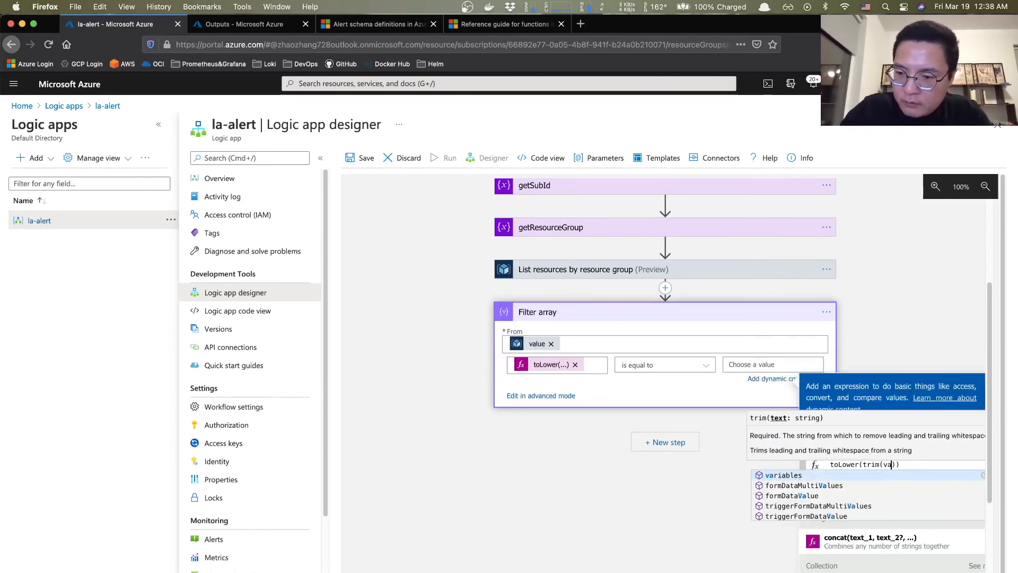
key("Return")
type("('")
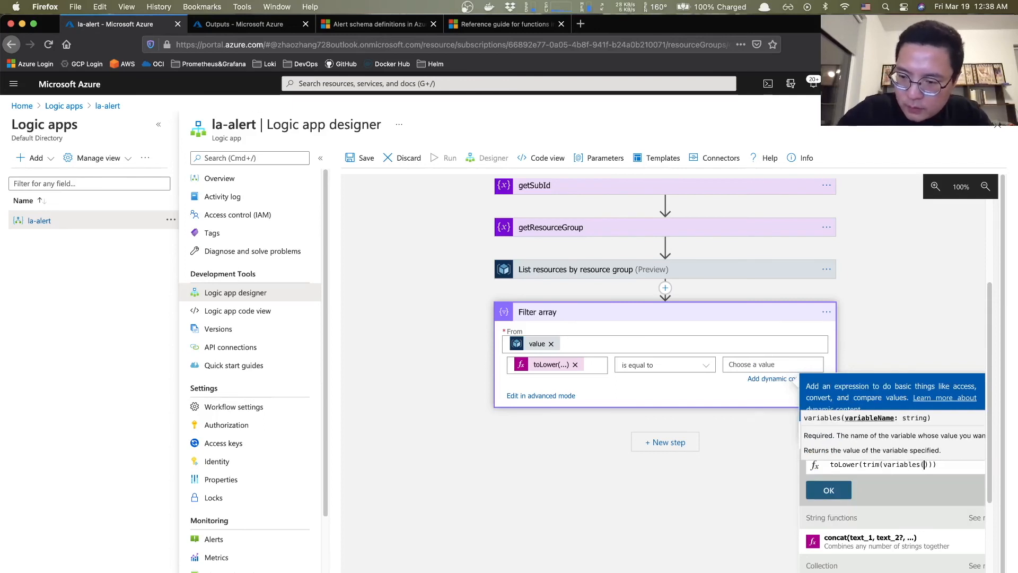
type("targetId")
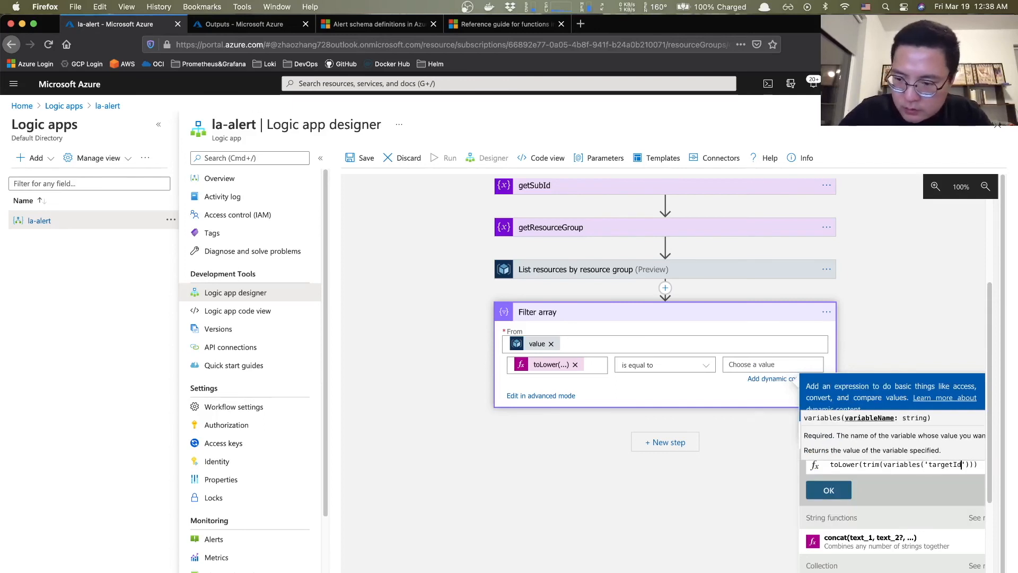
left_click(829, 490)
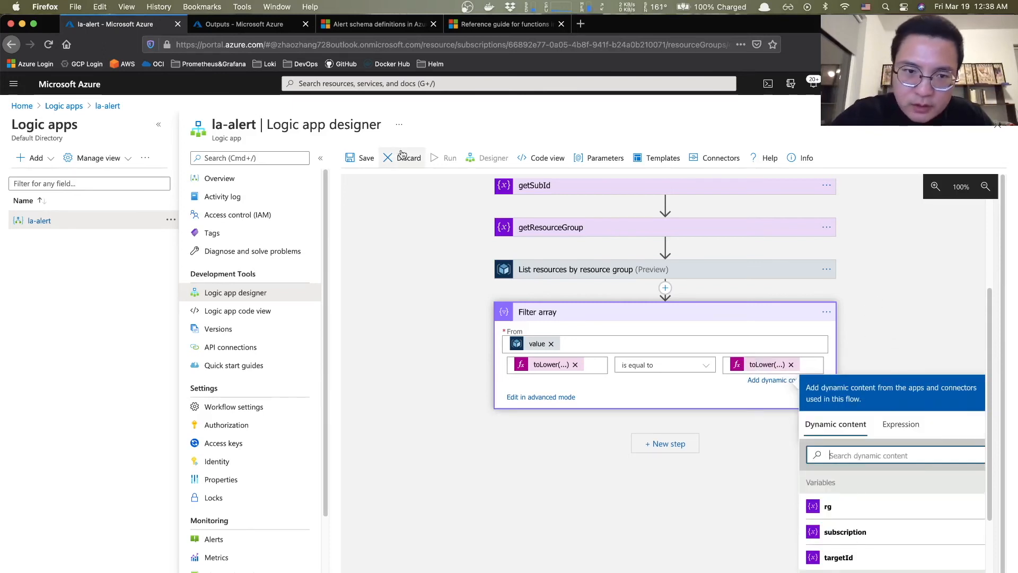
- Save the workflow and resubmit the most recent la-alert run
left_click(360, 161)
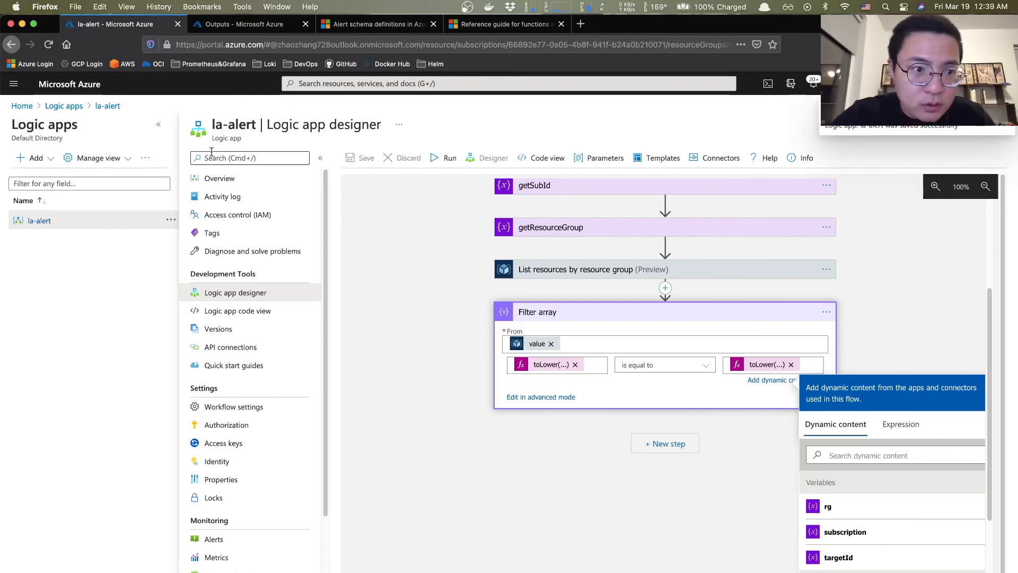
left_click(228, 179)
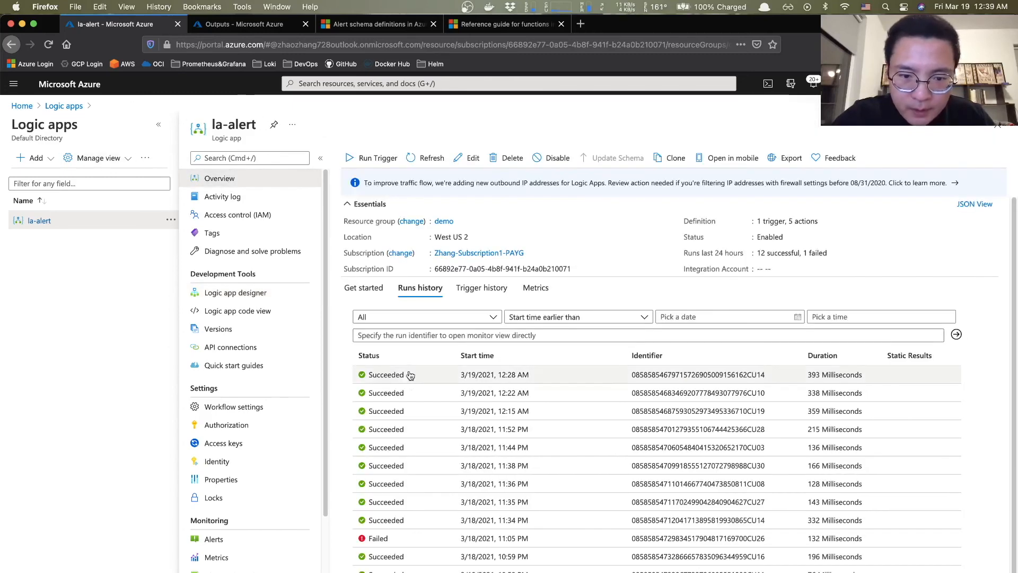
left_click(415, 375)
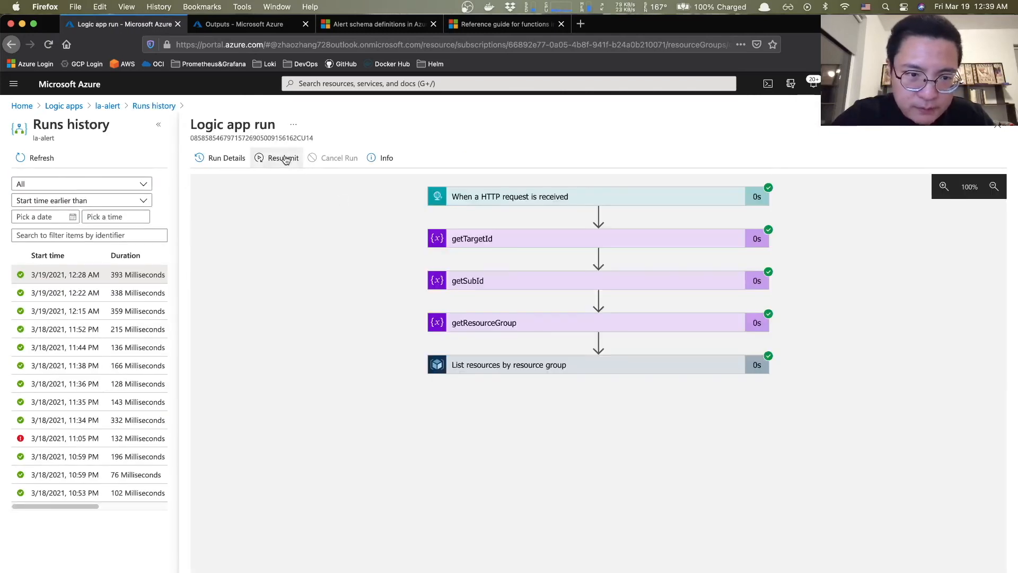
left_click(282, 158)
left_click(219, 222)
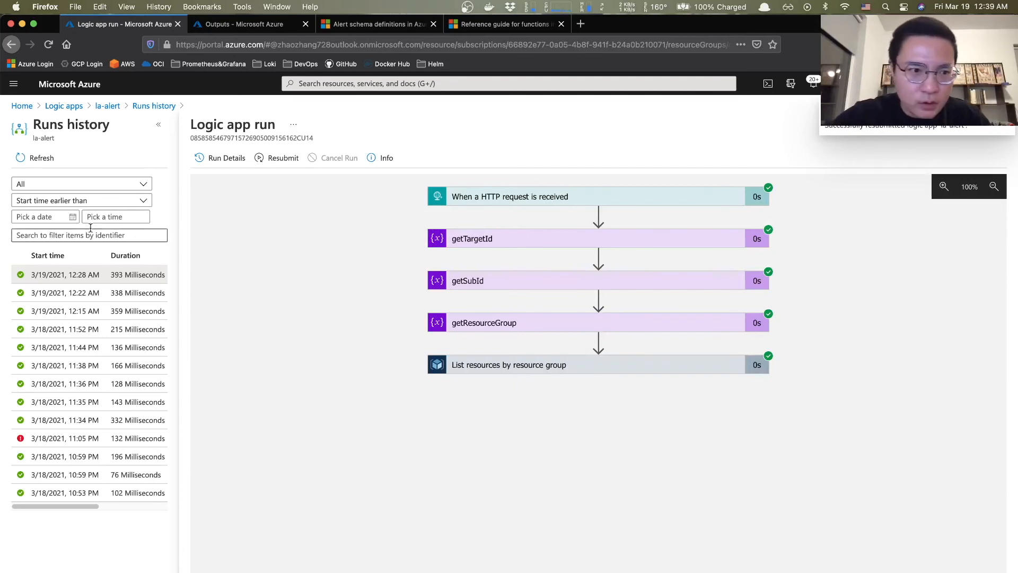
- In the 12:39 AM run, select the dvm01 object in Filter array's raw outputs JSON
left_click(29, 158)
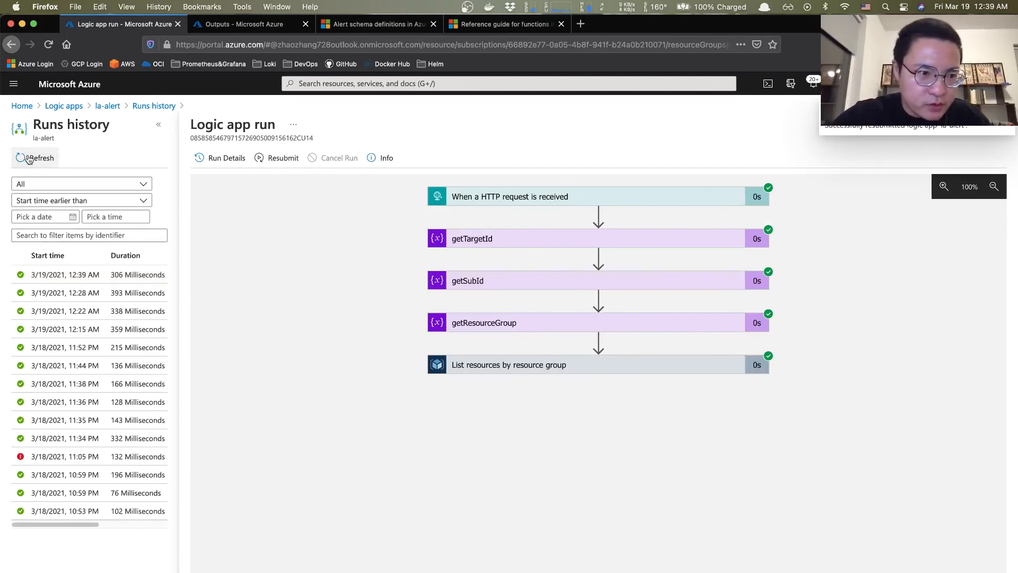
left_click(67, 274)
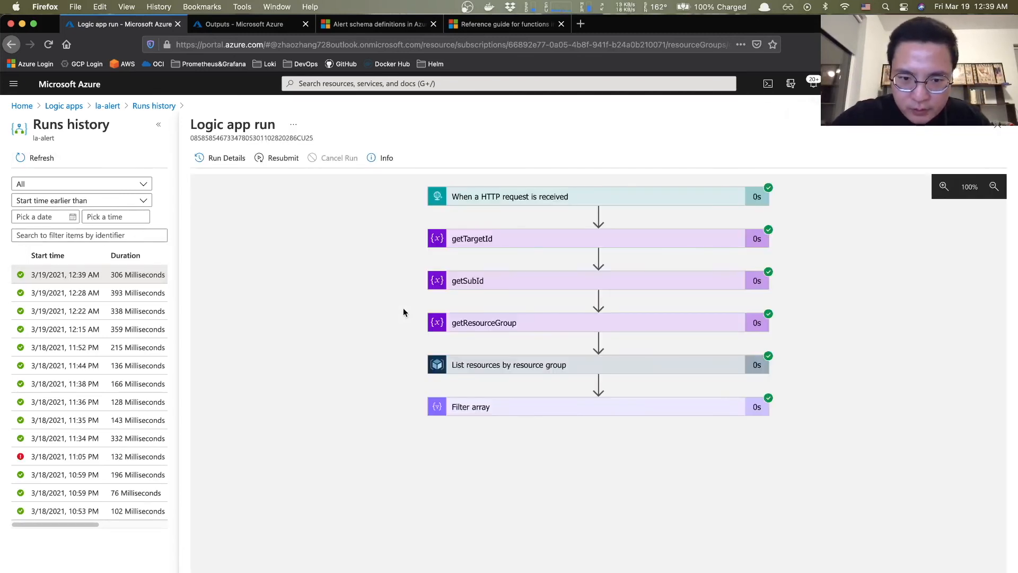
left_click(498, 406)
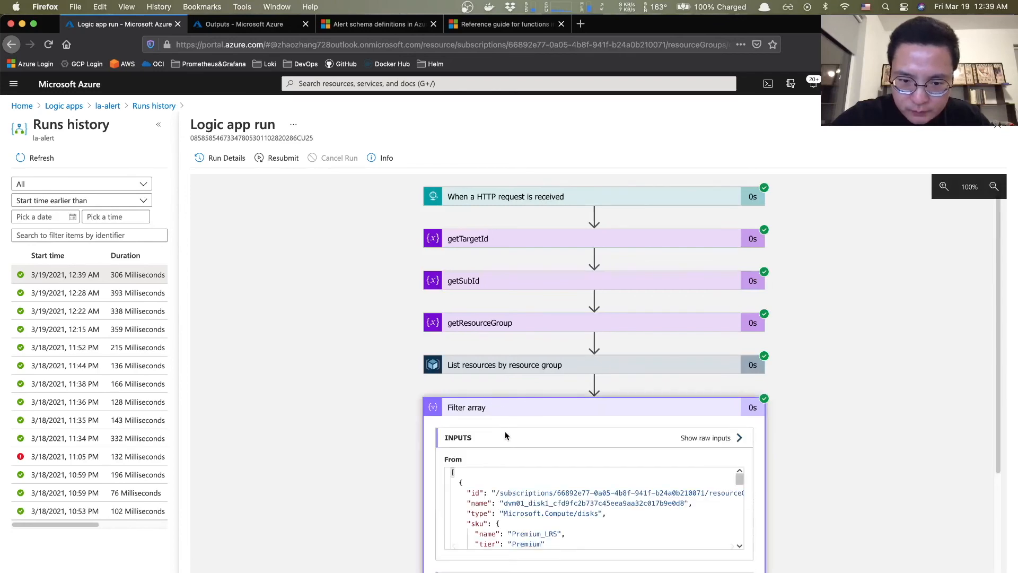
scroll(284, 442, "down", 3)
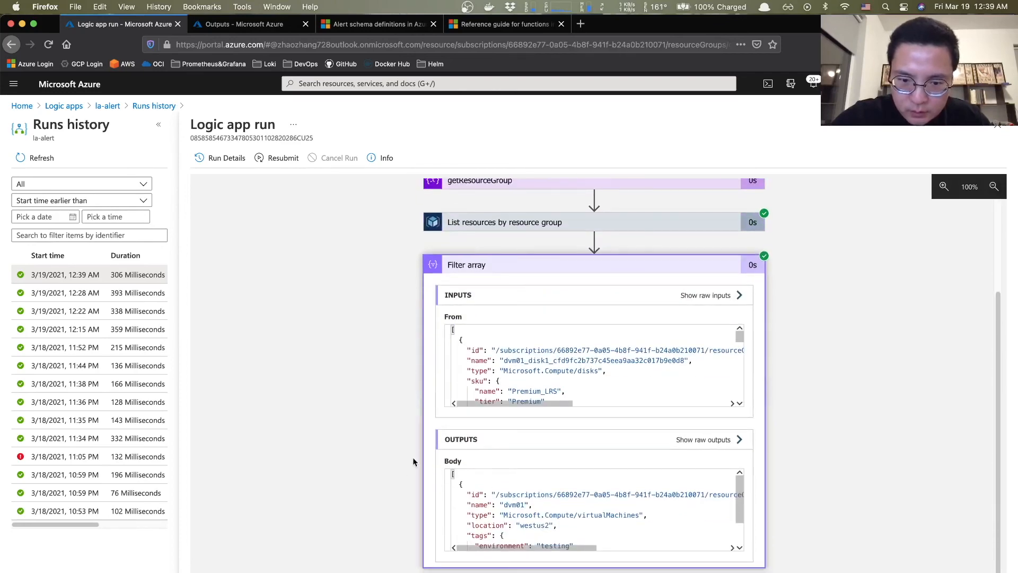
left_click(702, 443)
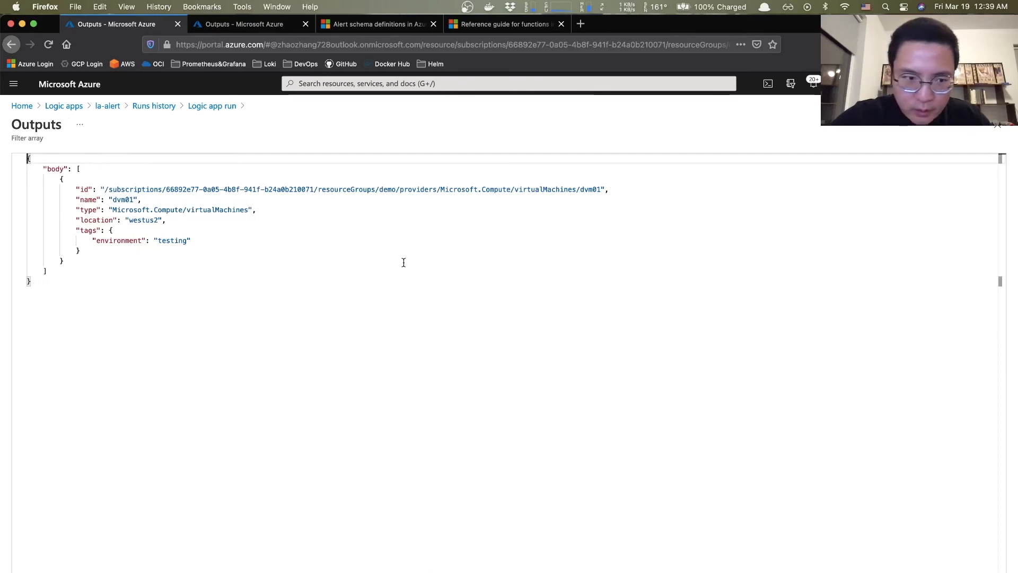
left_click(21, 159)
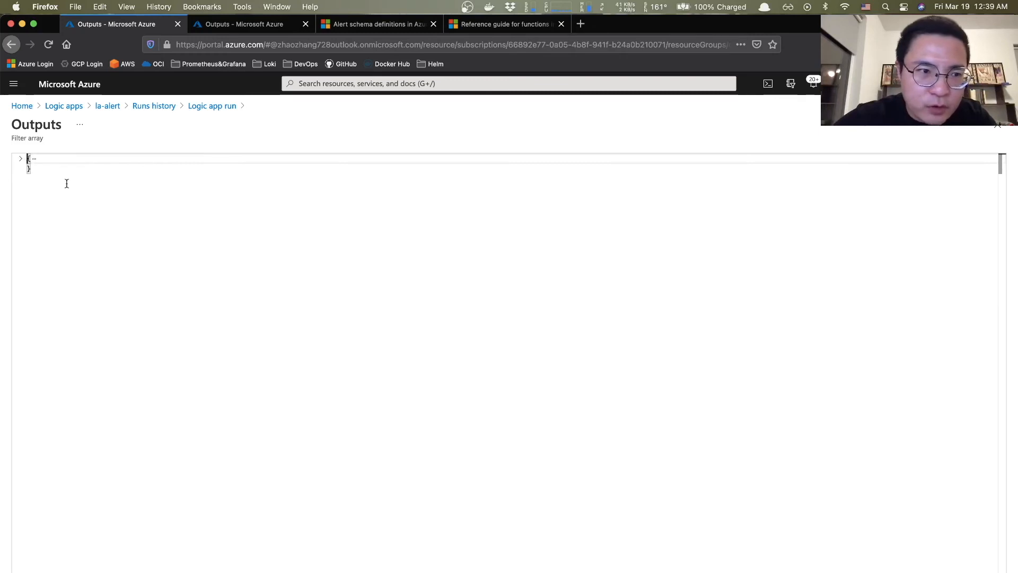
left_click(20, 158)
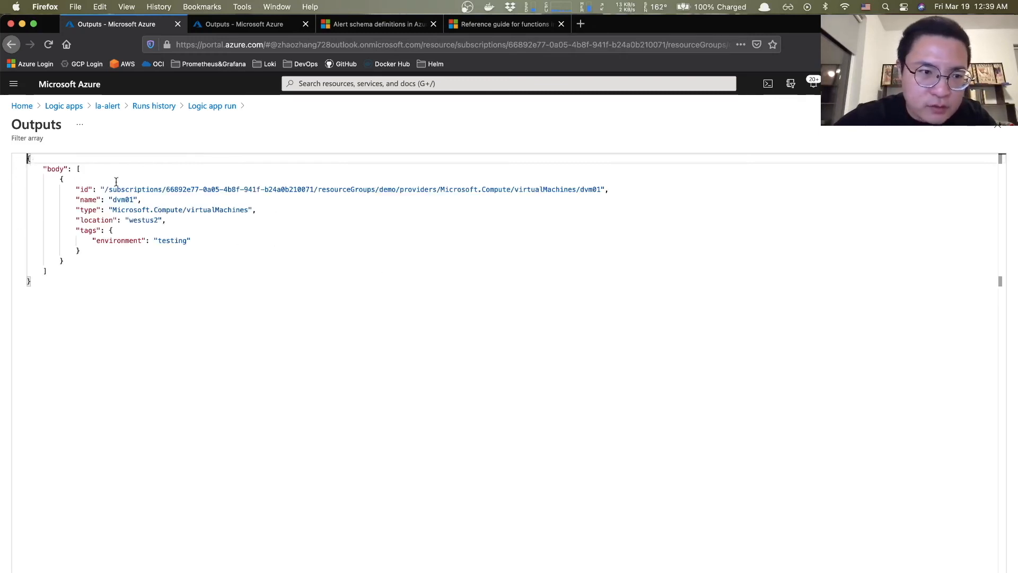
left_click_drag(43, 169, 339, 286)
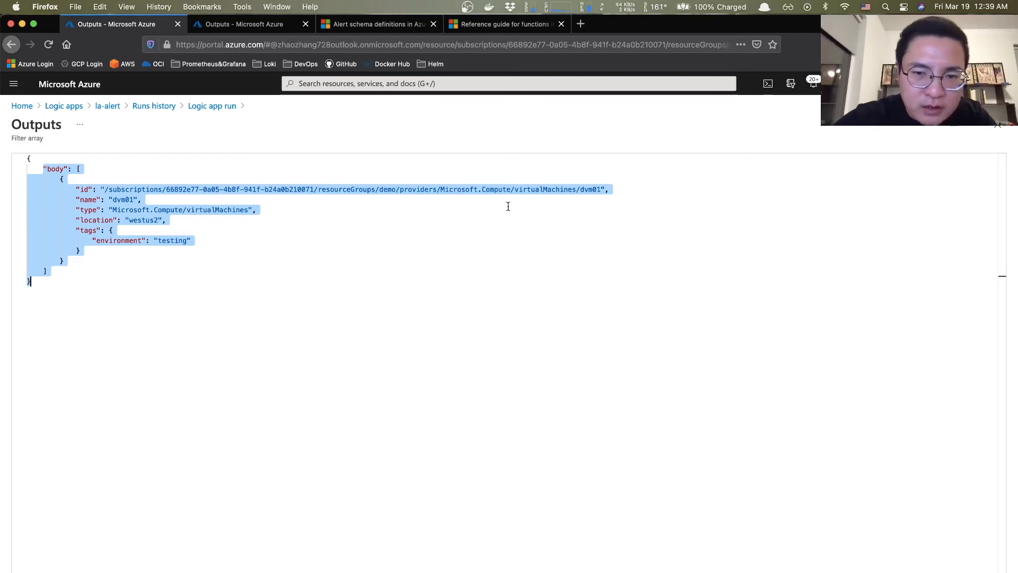
left_click(514, 227)
left_click_drag(41, 165, 299, 255)
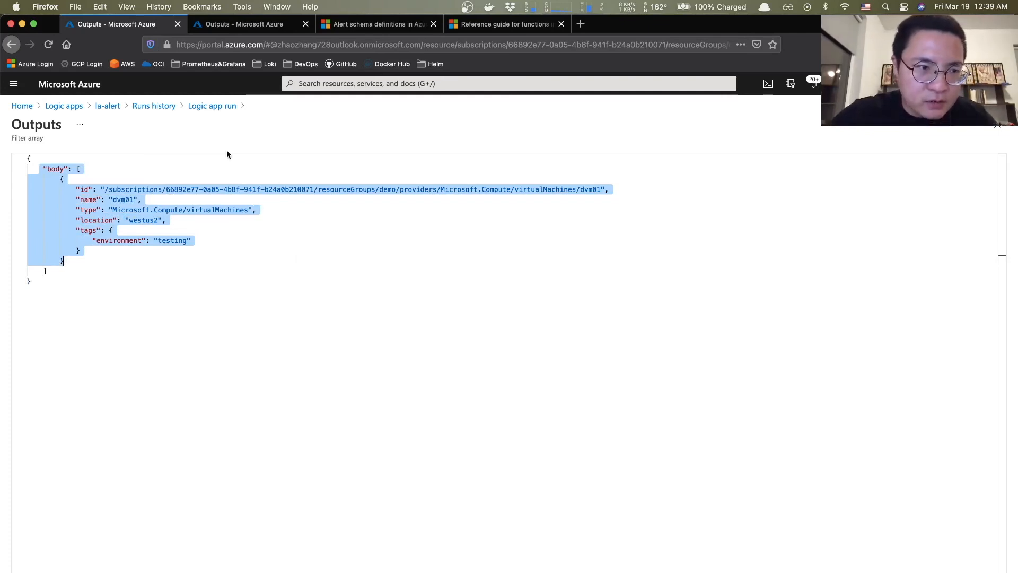
left_click(79, 109)
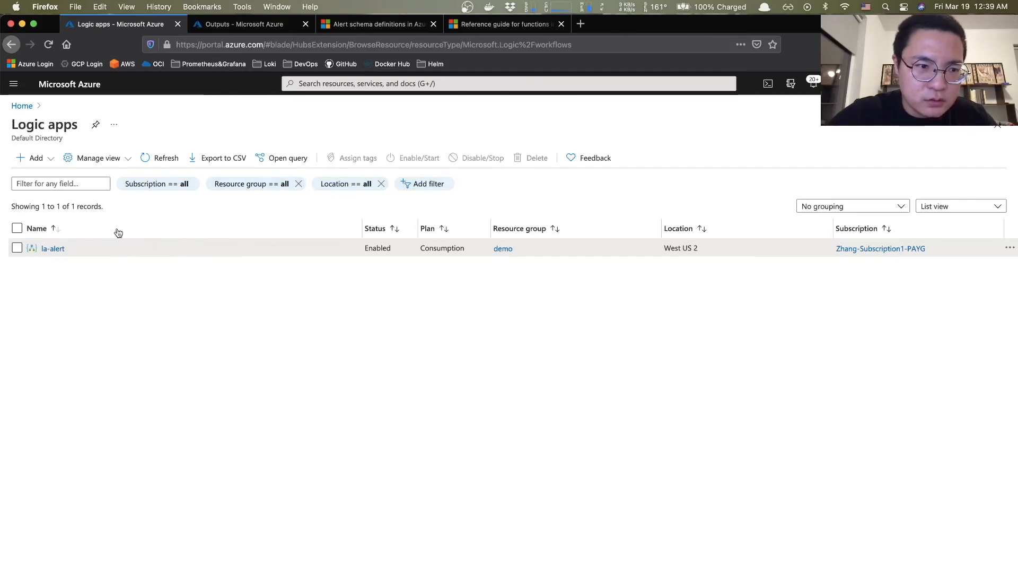
- Open la-alert in the Logic app designer and expand the 'filter' step's condition
left_click(53, 249)
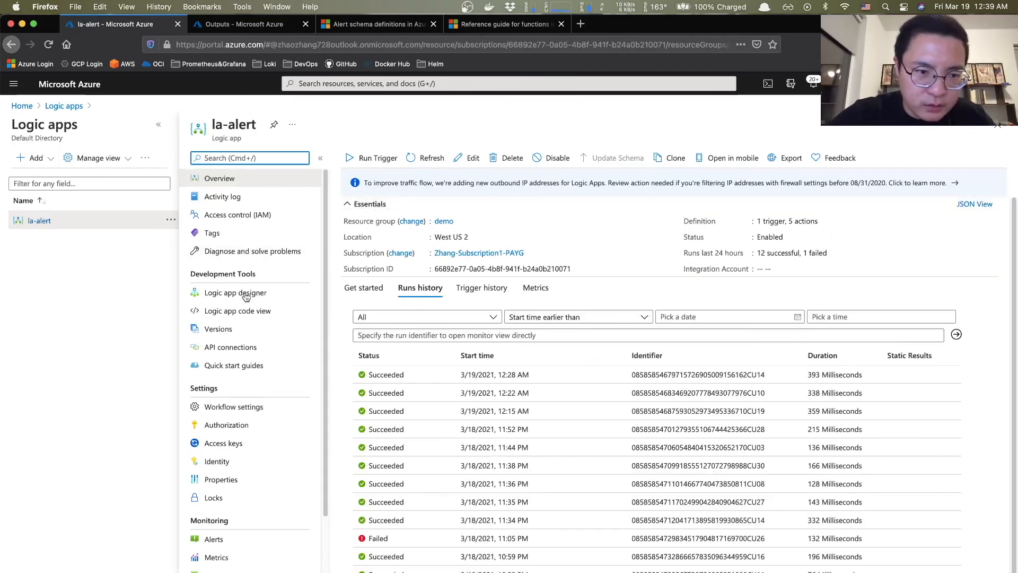
left_click(249, 295)
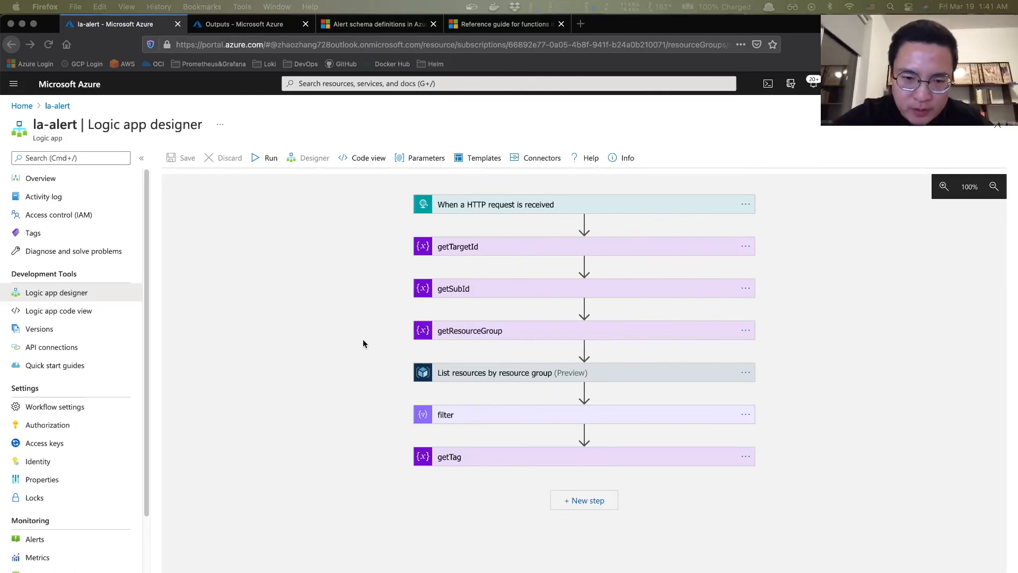
left_click(453, 414)
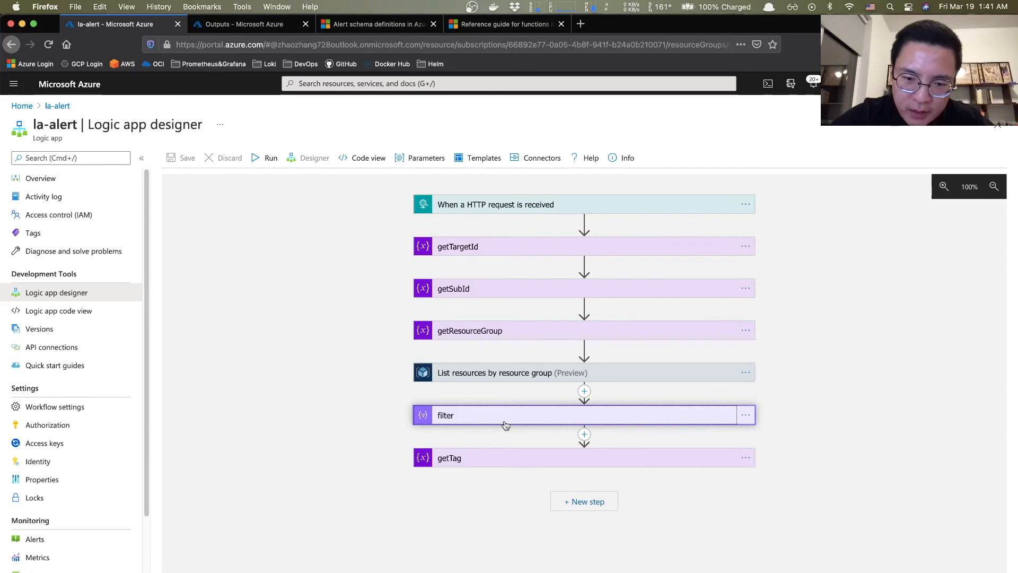
left_click(505, 423)
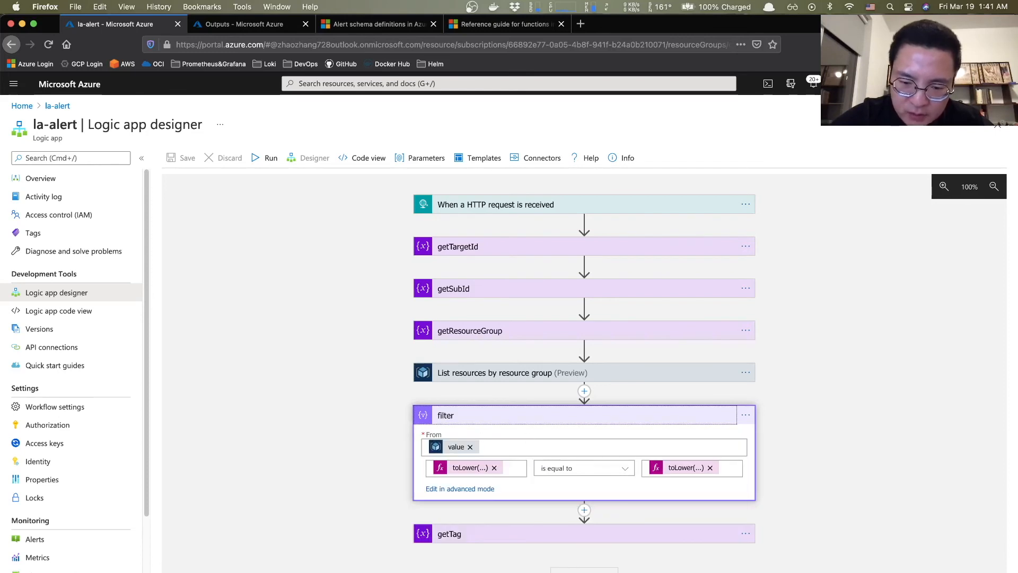
key("super+Tab")
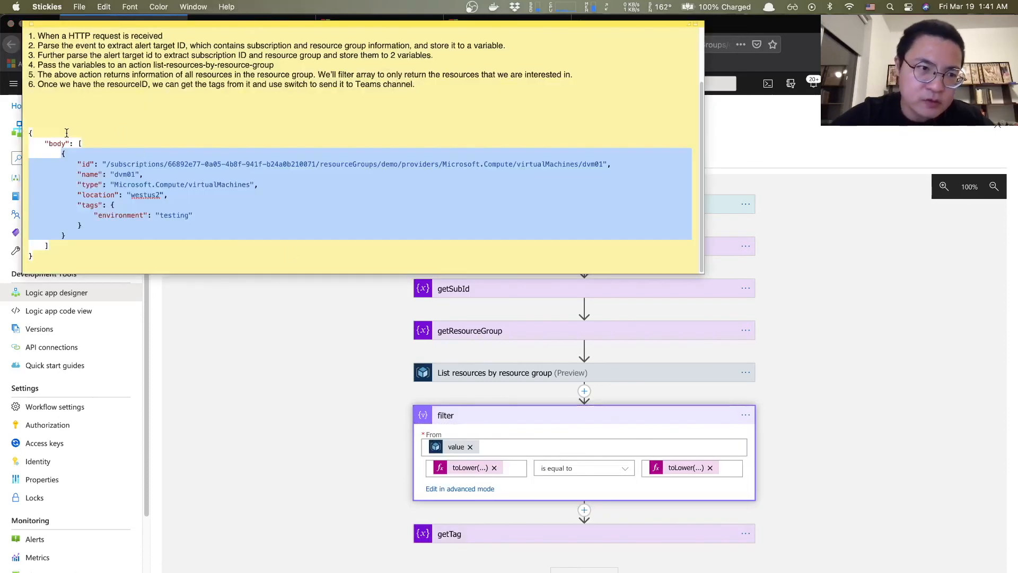
- Highlight the environment tag value 'testing' in the Stickies JSON, then expand the getTag step
left_click(67, 133)
left_click_drag(29, 133, 160, 263)
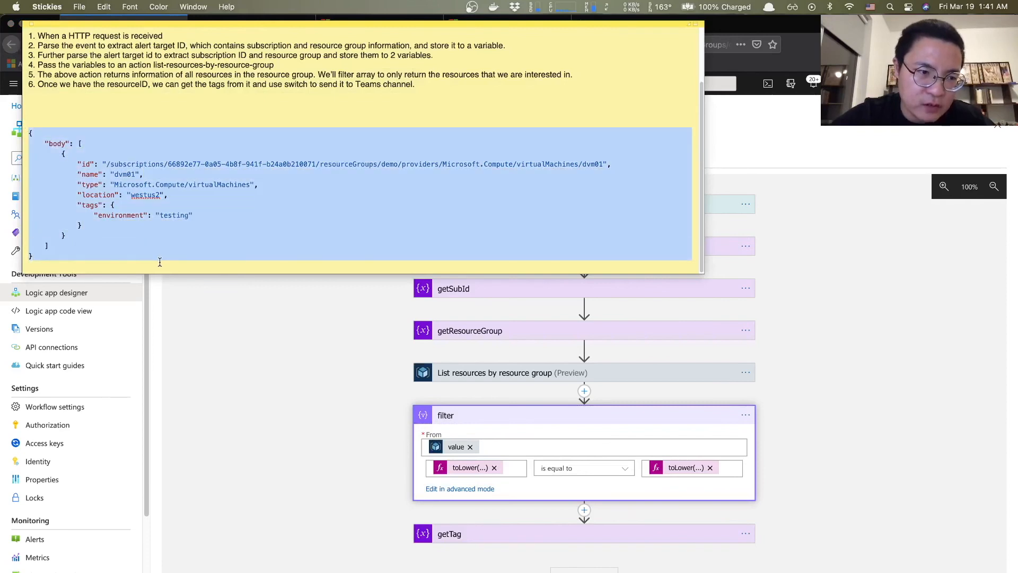
left_click(139, 186)
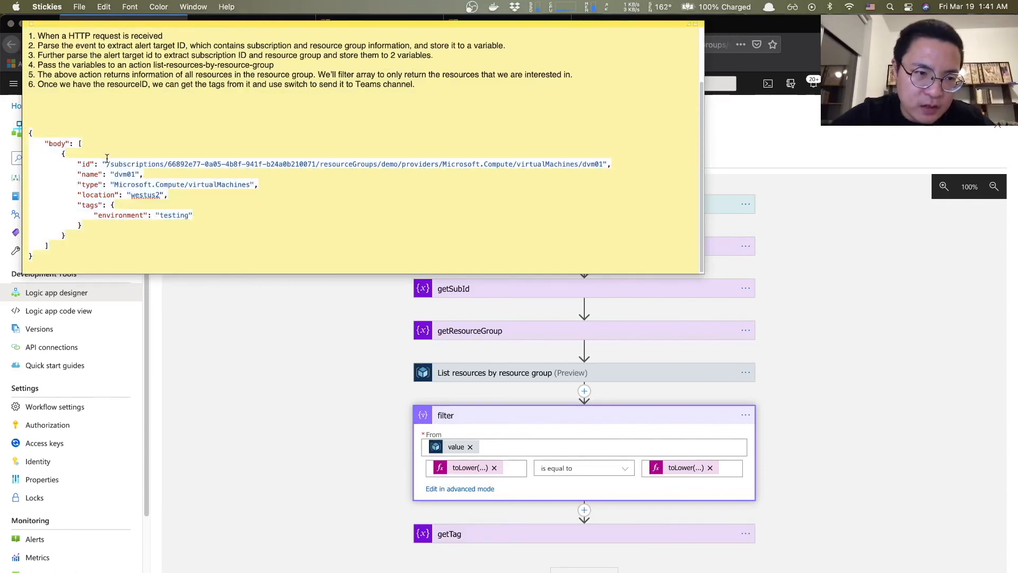
left_click_drag(106, 164, 603, 164)
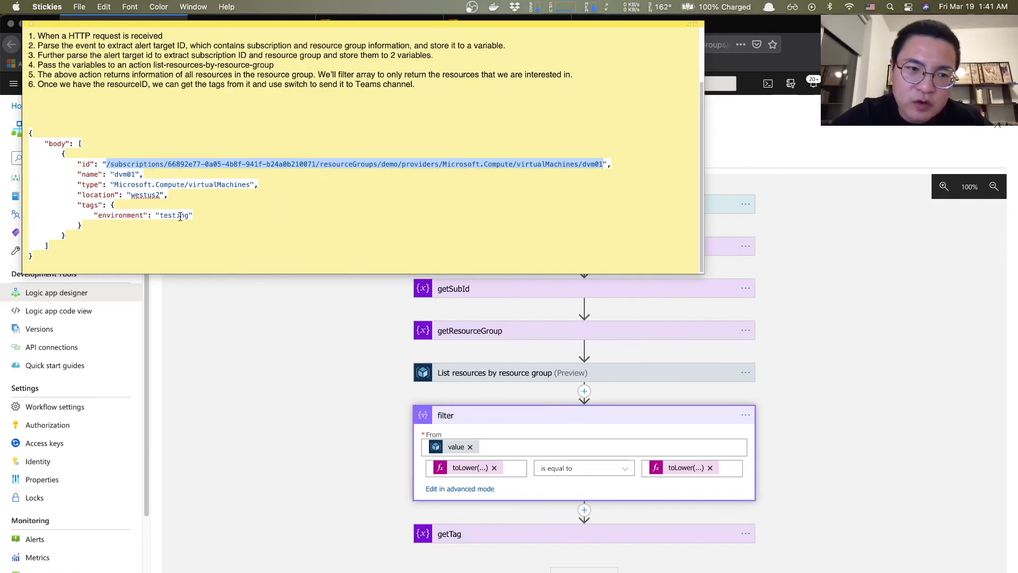
left_click_drag(159, 215, 190, 216)
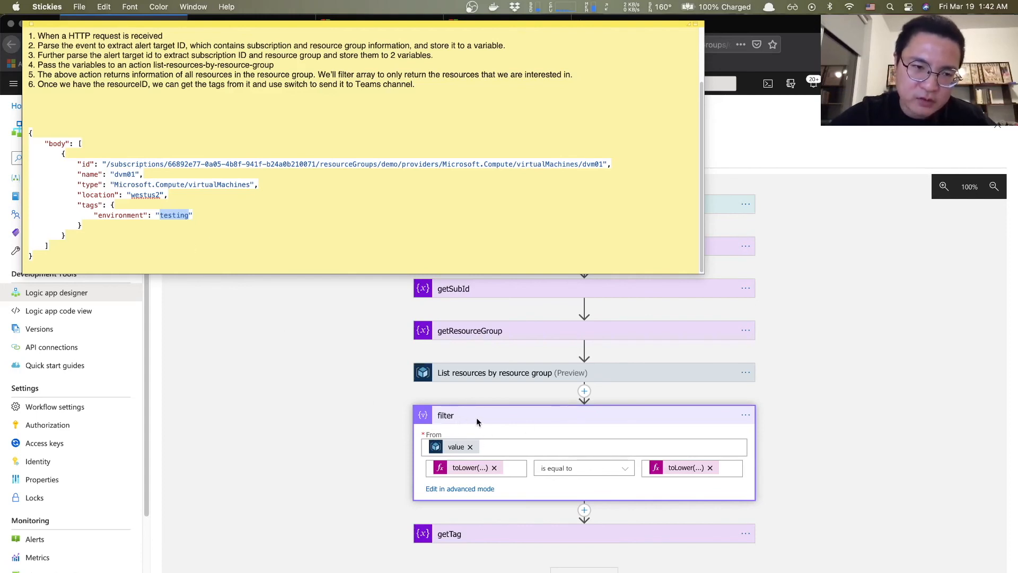
double_click(221, 232)
double_click(176, 215)
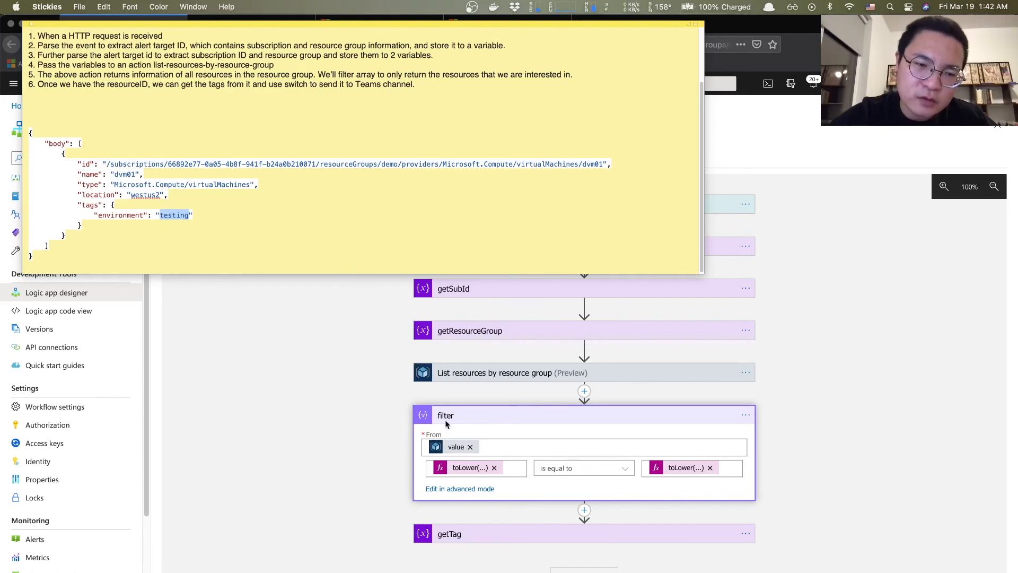
left_click(161, 216)
left_click_drag(159, 212, 188, 213)
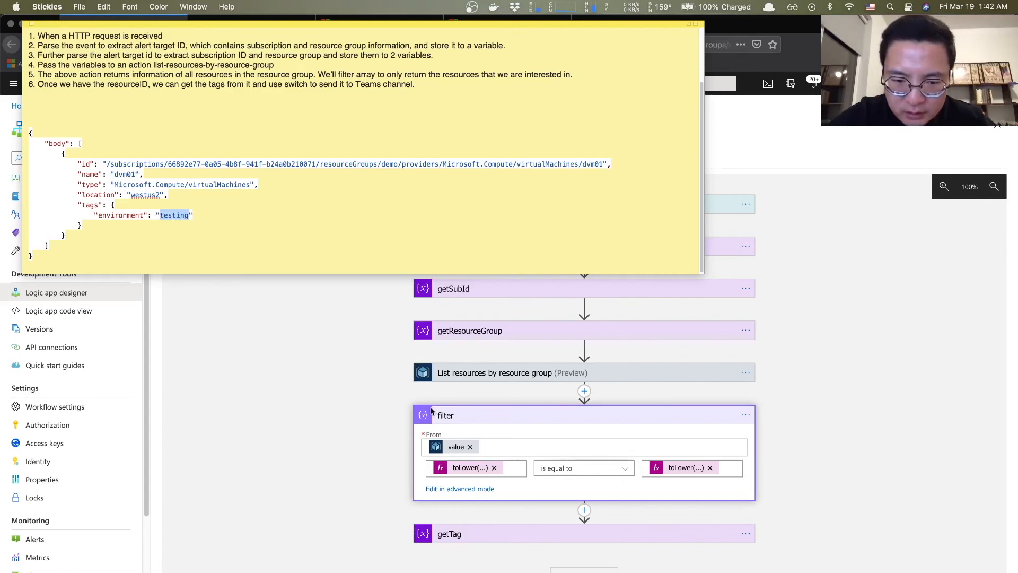
left_click(462, 535)
left_click(472, 536)
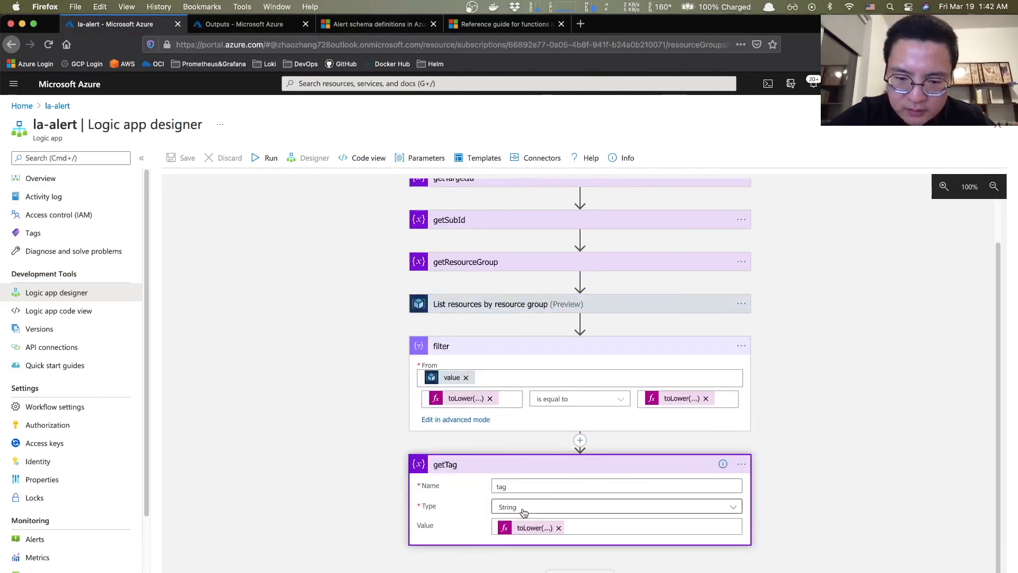
- Open getTag's toLower(body('filter')[0]['tags']['environment']) expression and compare it with the functions reference
left_click(545, 529)
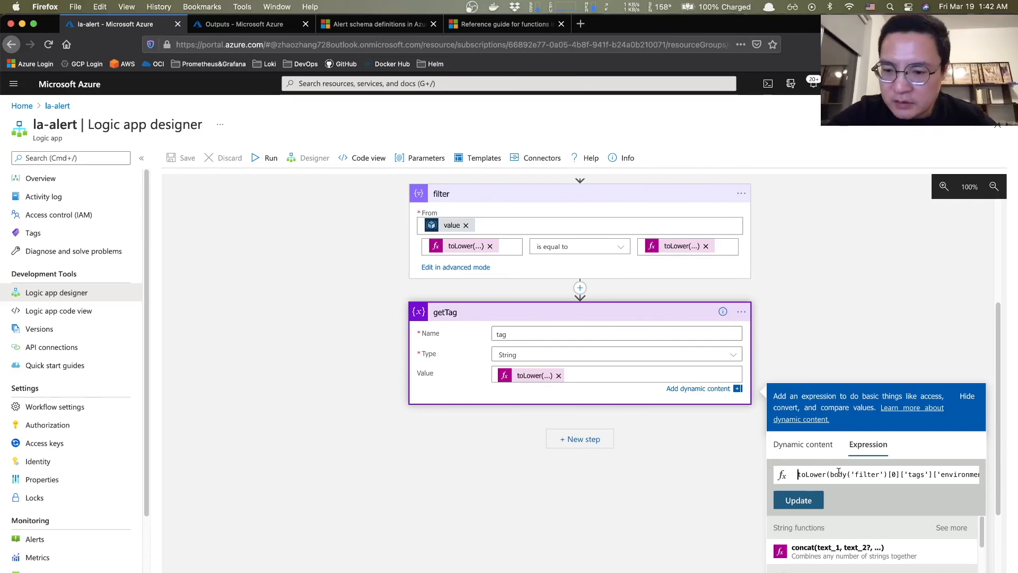
left_click(491, 24)
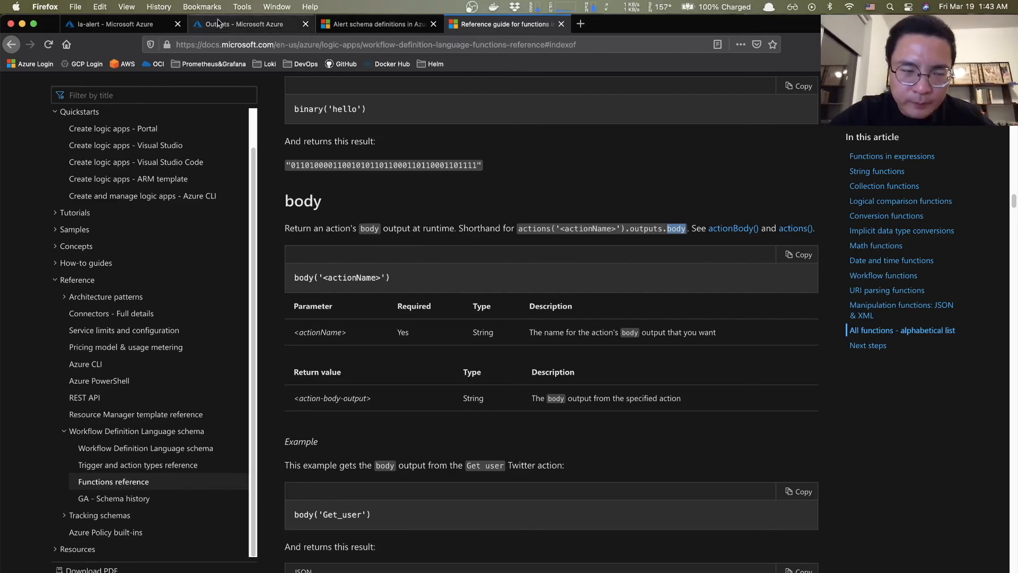
left_click(129, 26)
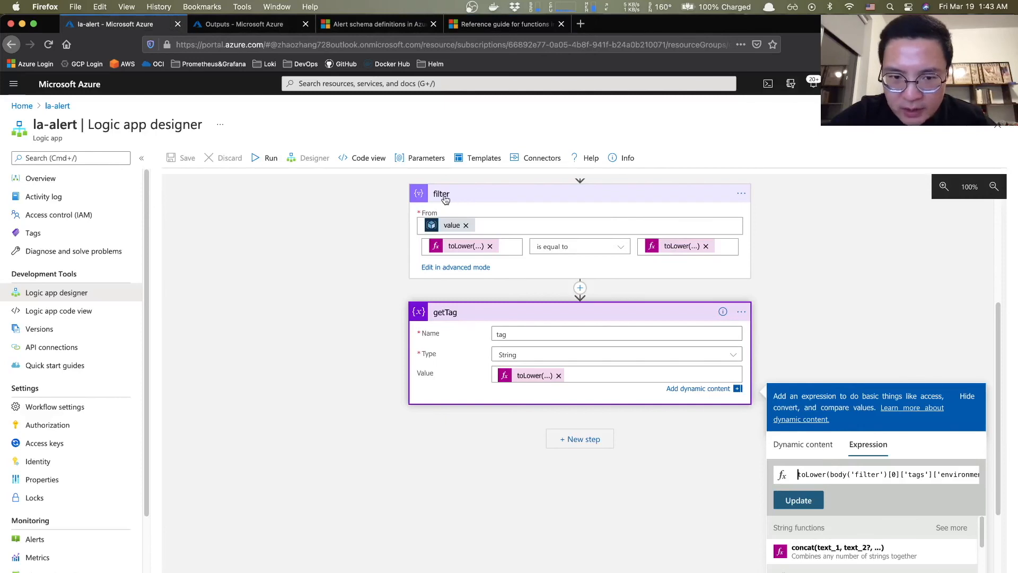
scroll(457, 254, "up", 2)
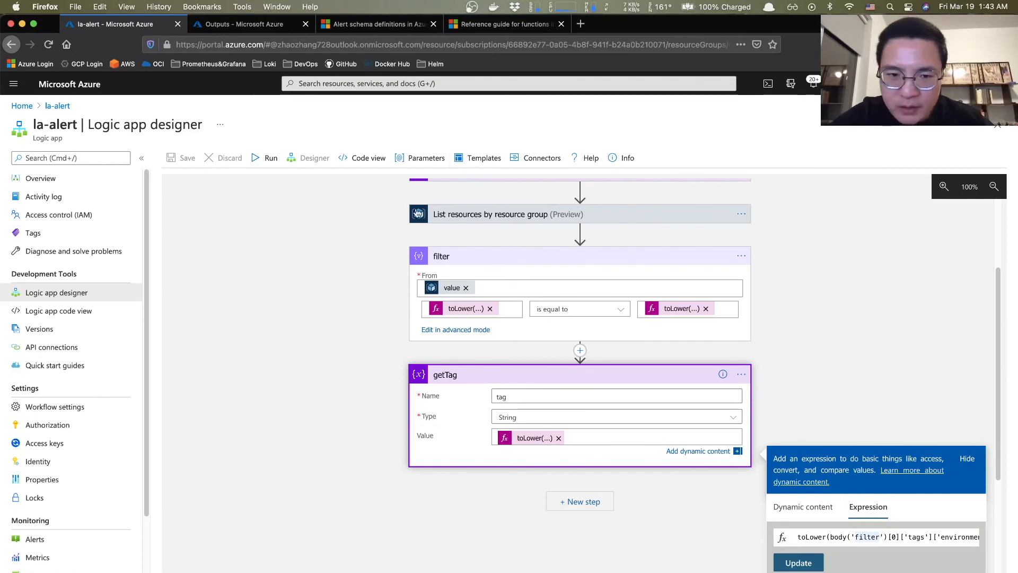
key("super+Tab")
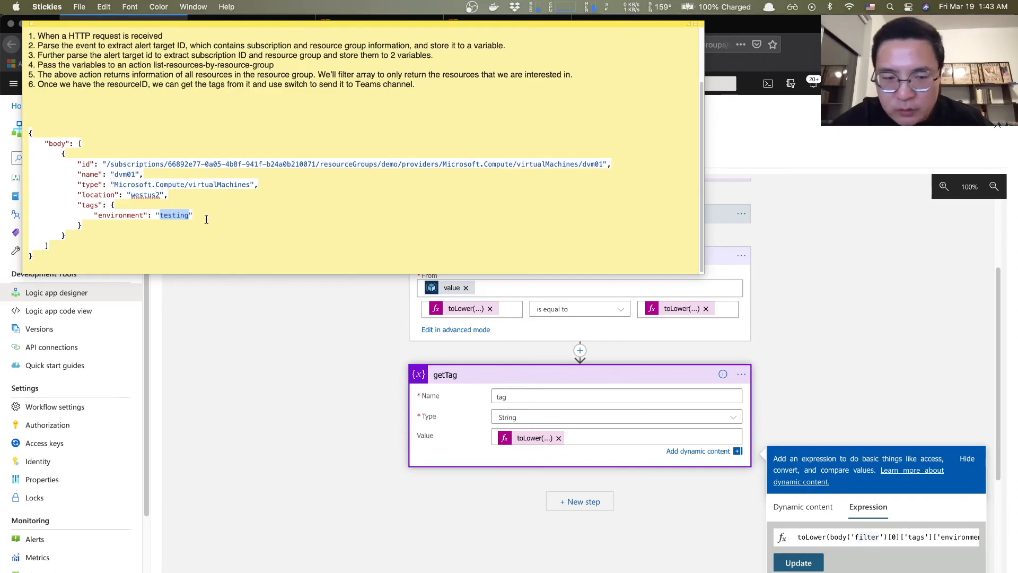
- Match the dvm01 JSON's 'testing' tag against getTag's expression, then apply it with Update
left_click_drag(58, 154, 160, 229)
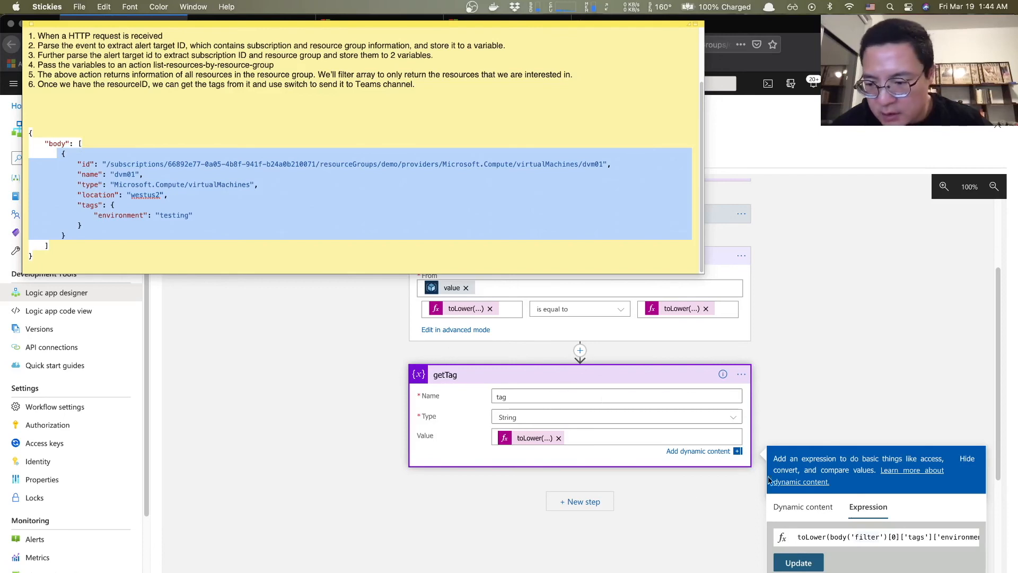
left_click(956, 539)
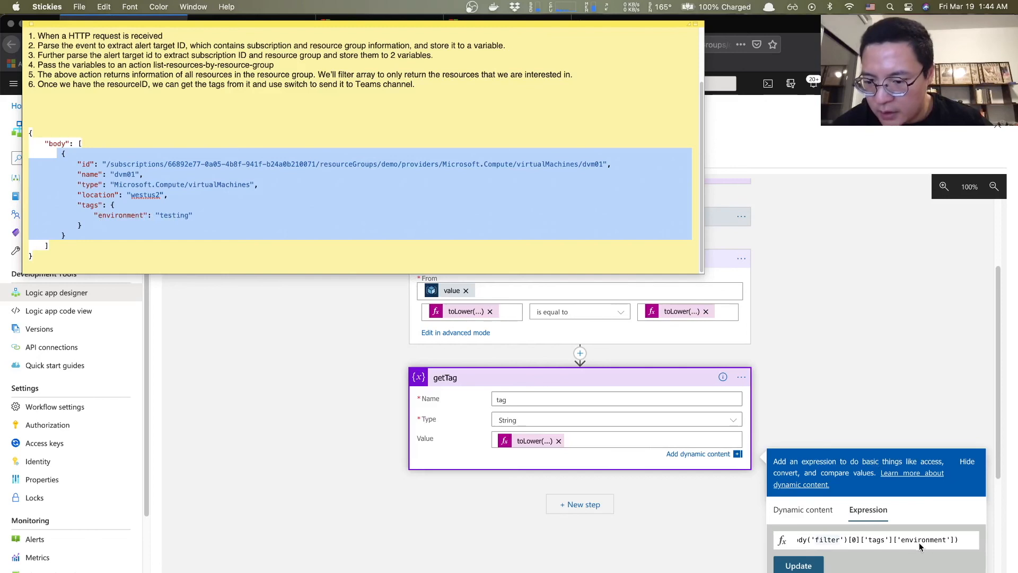
double_click(174, 214)
left_click(798, 566)
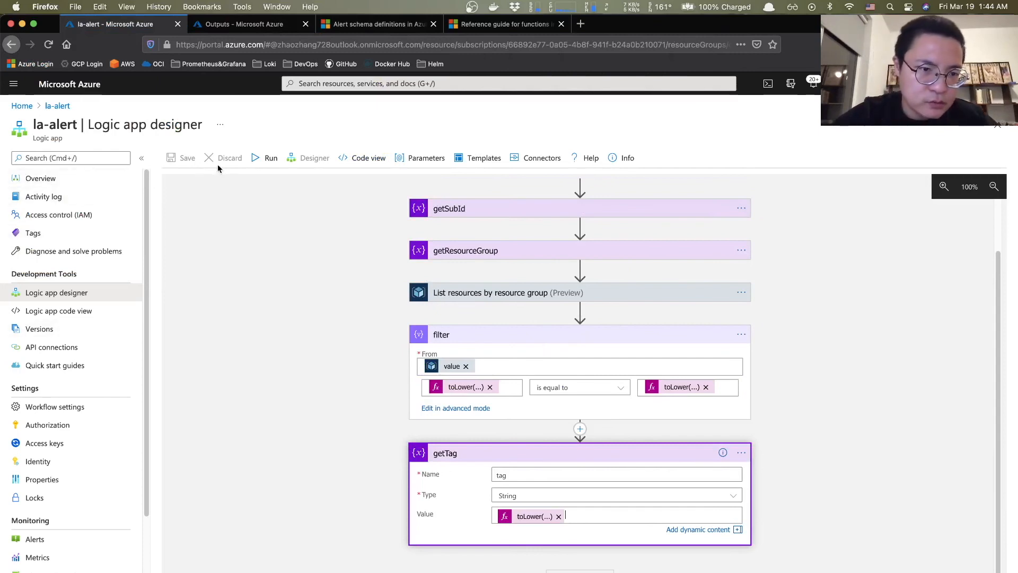
- Resubmit the latest 1:29 AM la-alert run and refresh the runs list
left_click(41, 179)
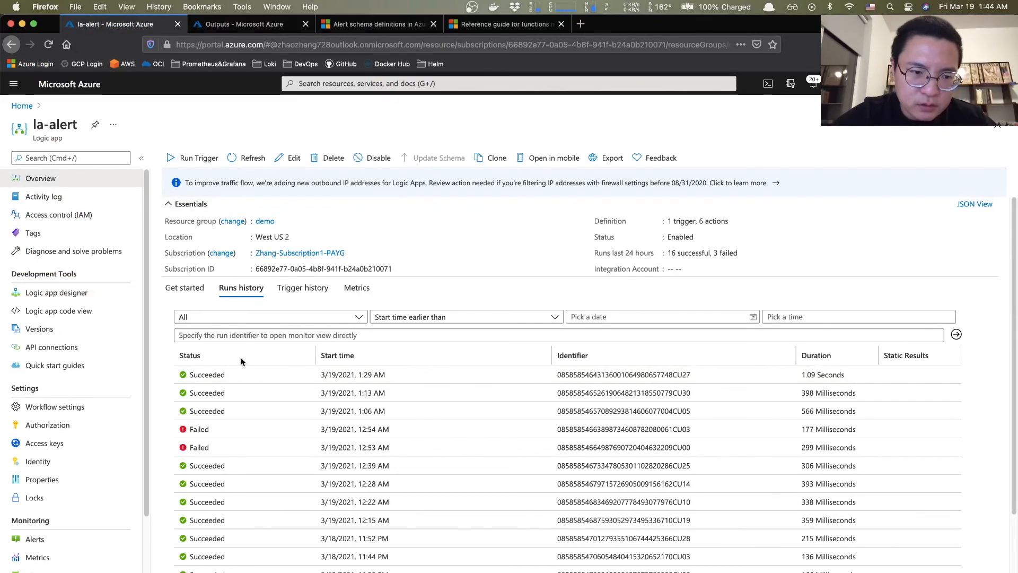
left_click(231, 375)
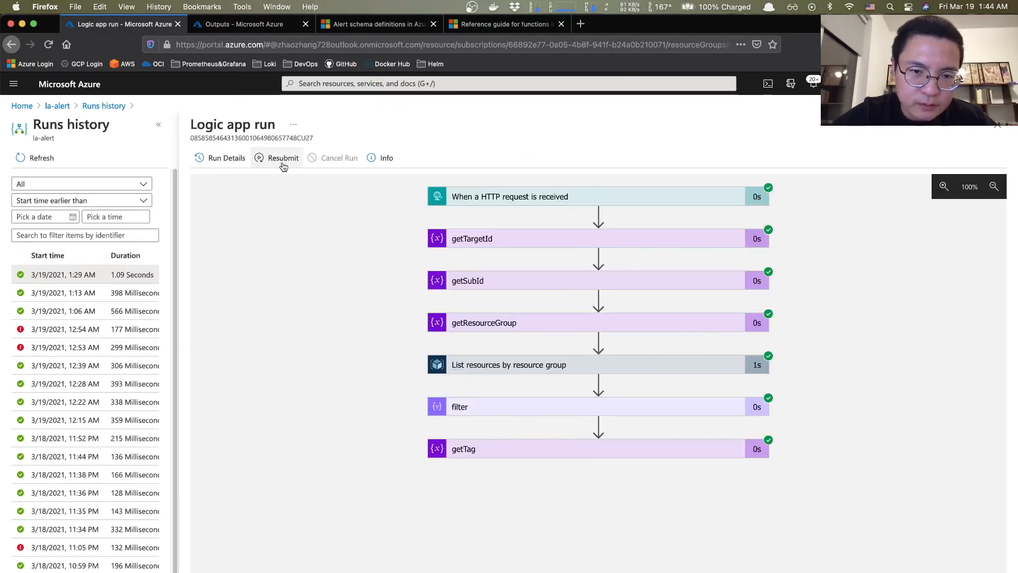
left_click(284, 165)
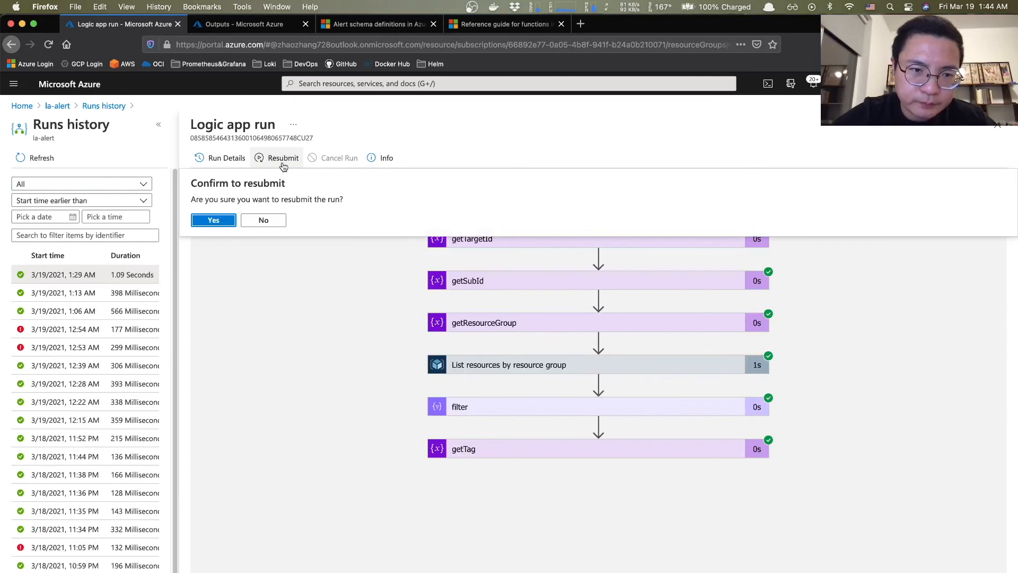
left_click(216, 222)
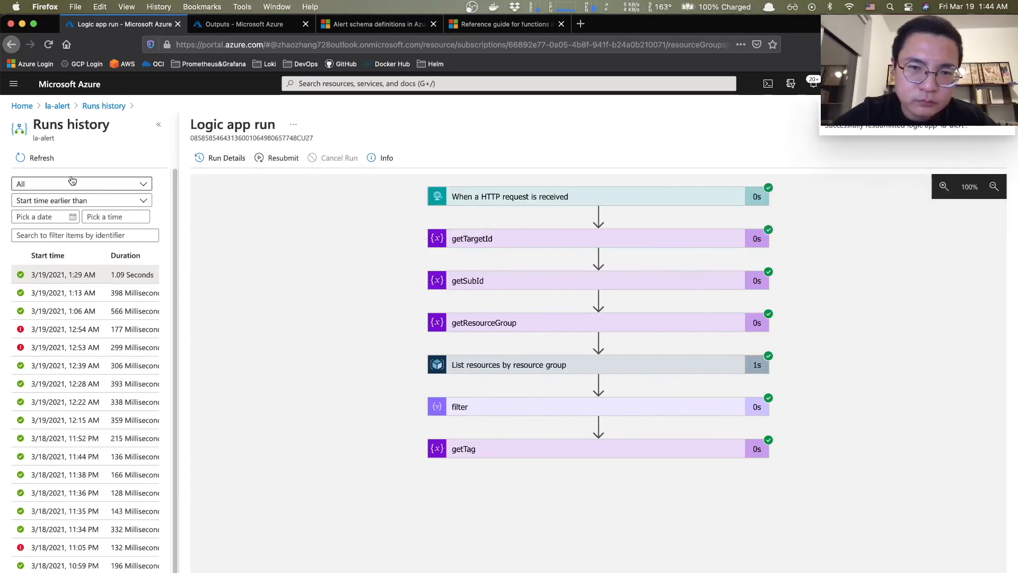
left_click(37, 165)
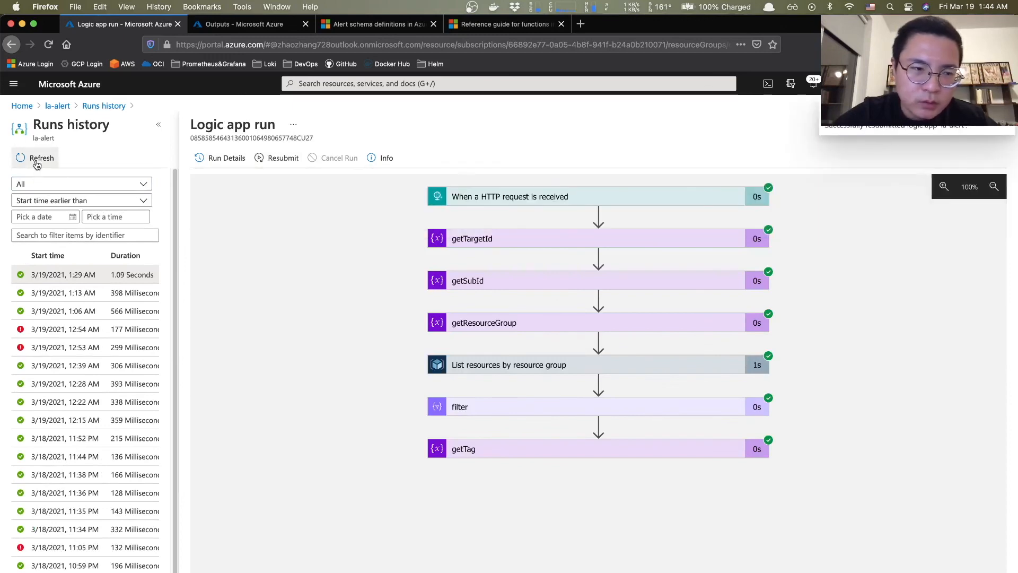
- Verify the new 1:44 AM run's getTag step returned the tag value 'testing'
left_click(53, 275)
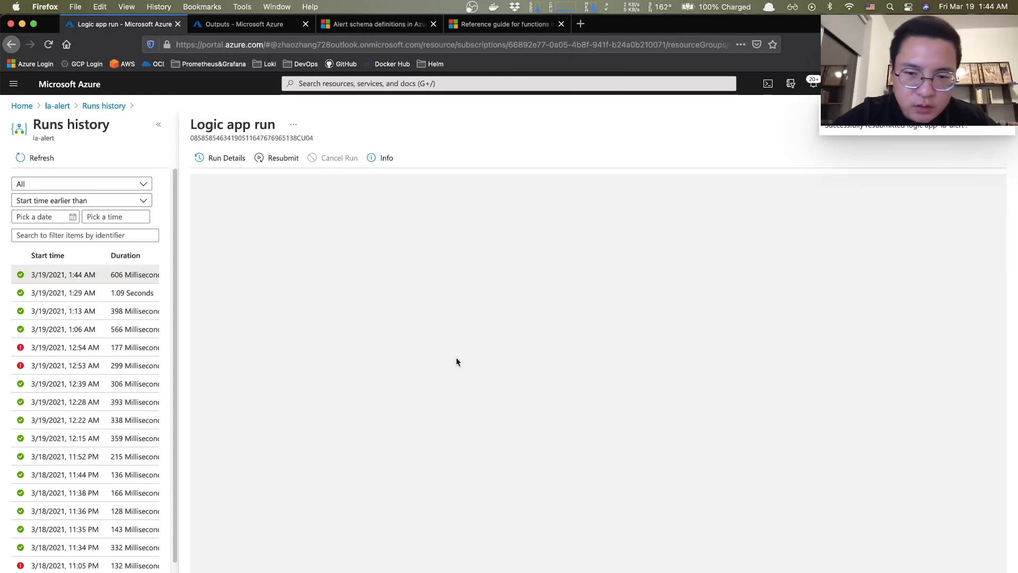
left_click(494, 450)
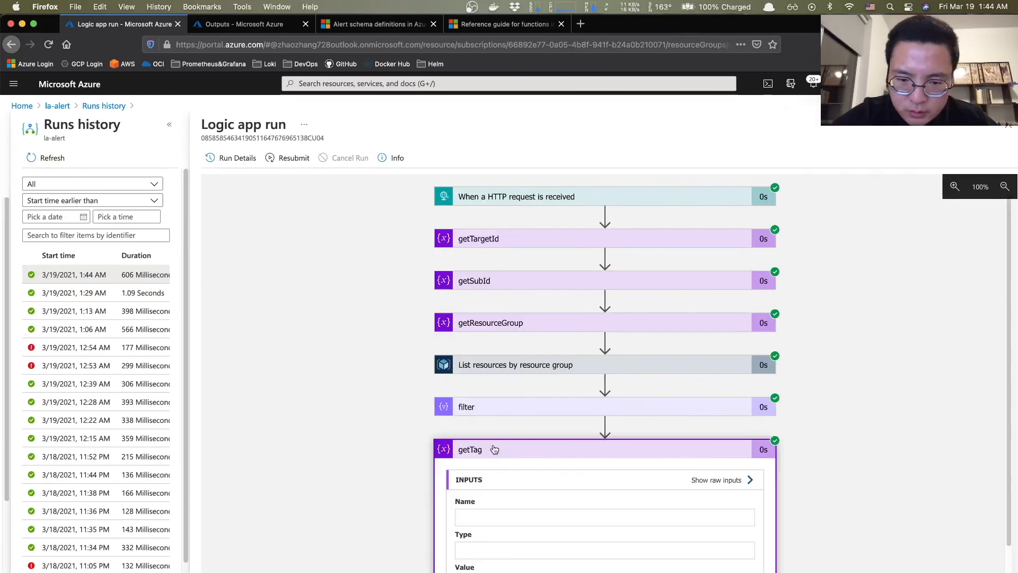
scroll(490, 488, "down", 2)
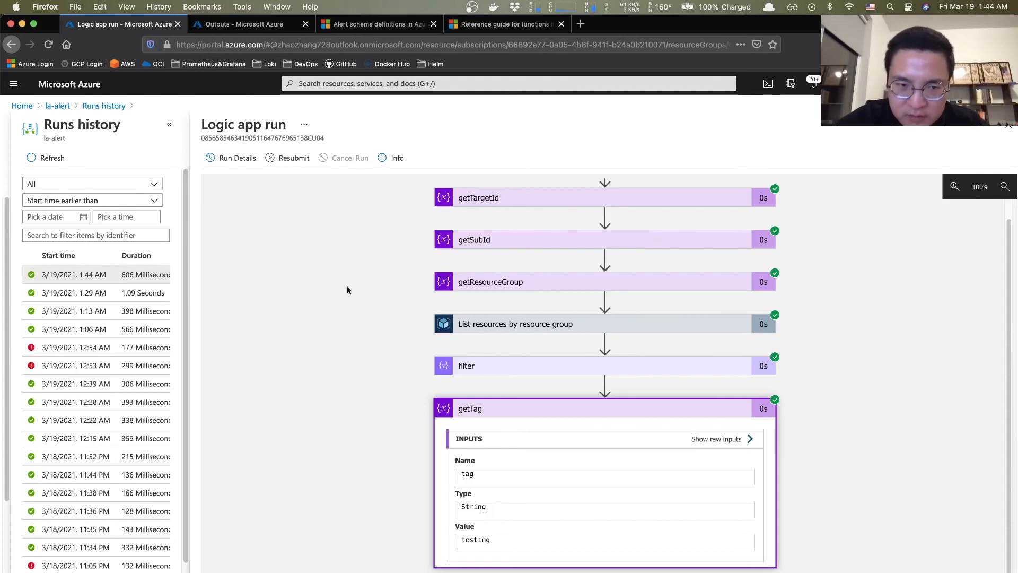
left_click(100, 108)
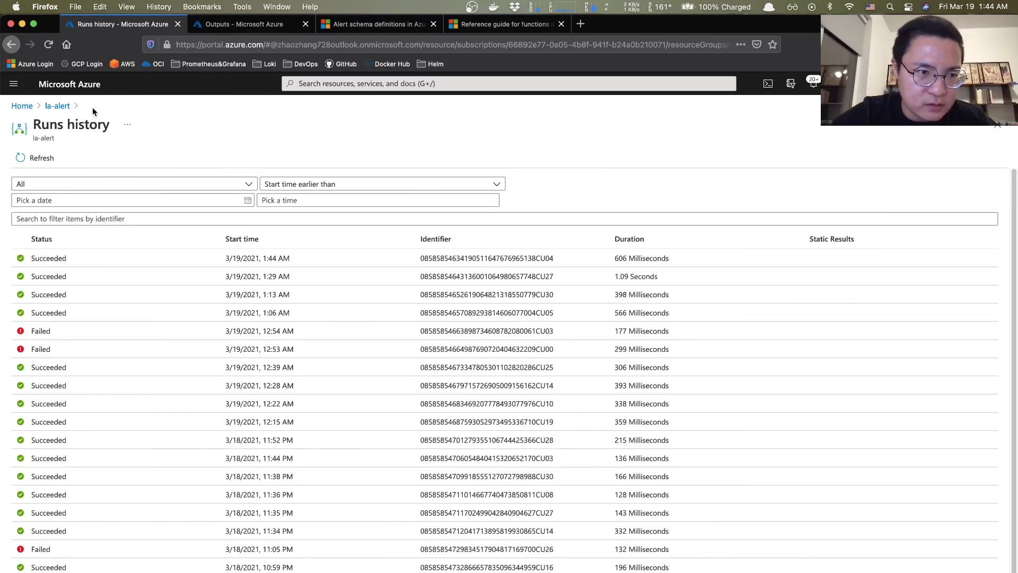
left_click(55, 107)
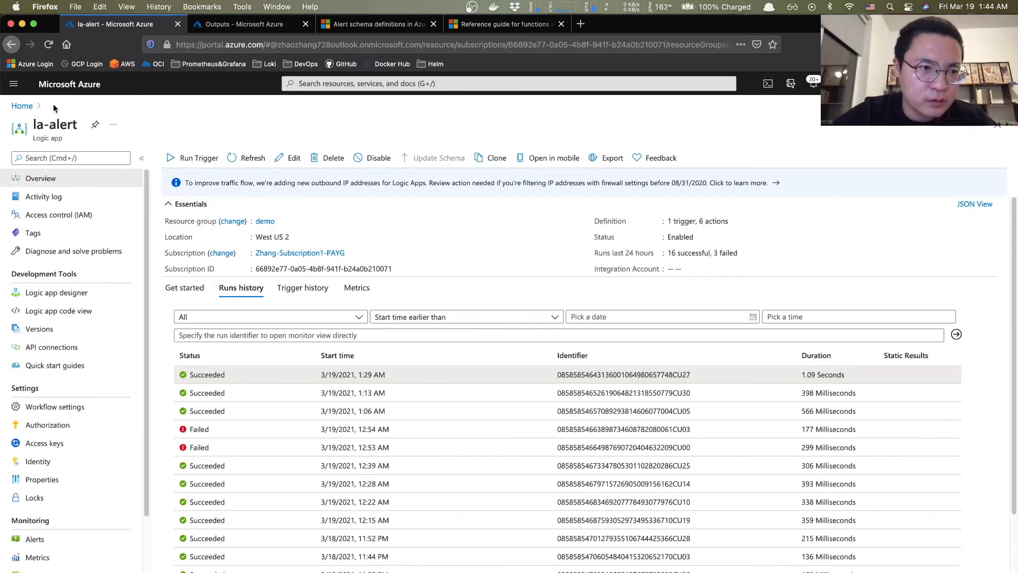
- Add a Switch control step after getTag in the la-alert designer
left_click(59, 291)
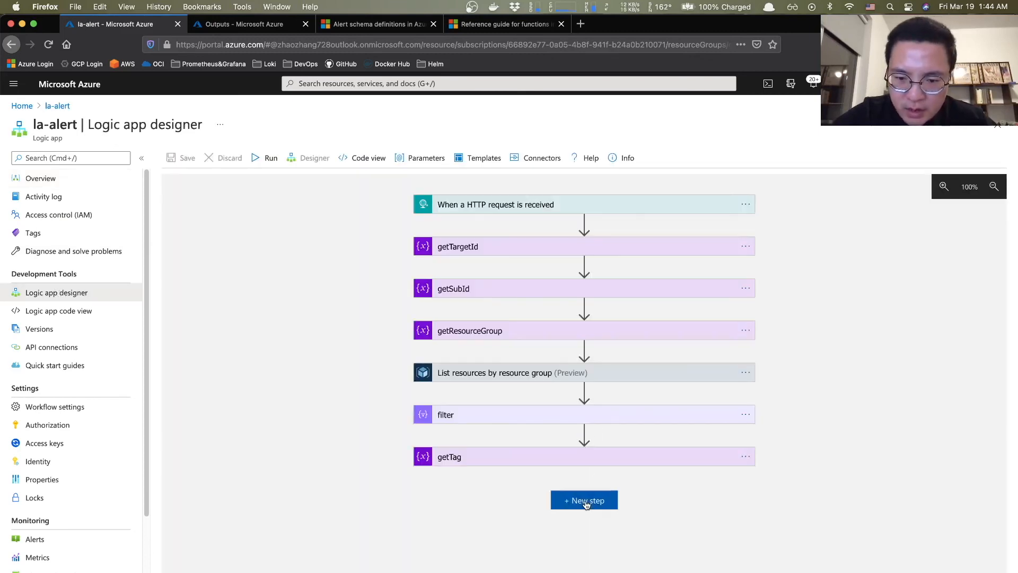
left_click(587, 503)
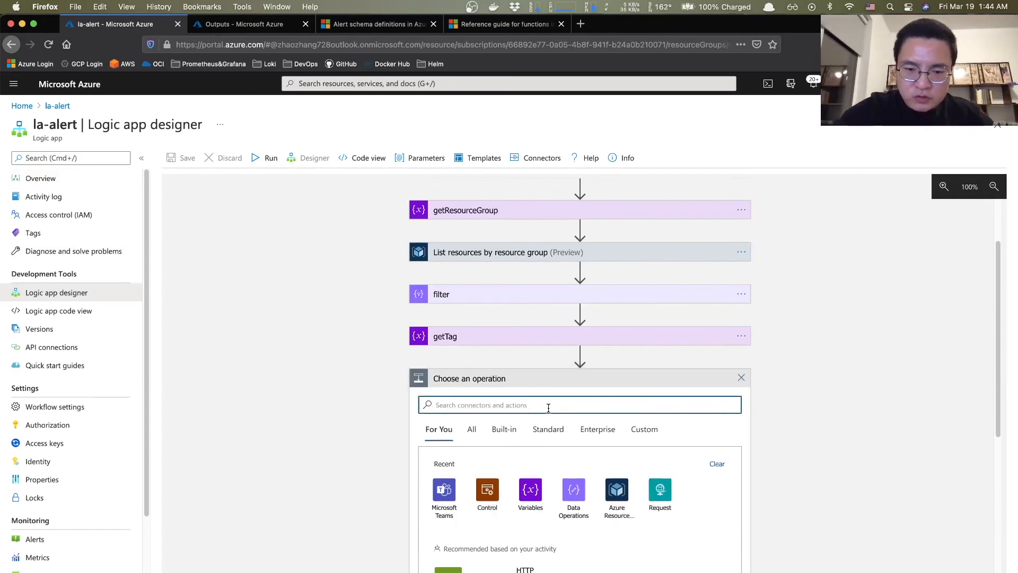
type("swith")
key("BackSpace")
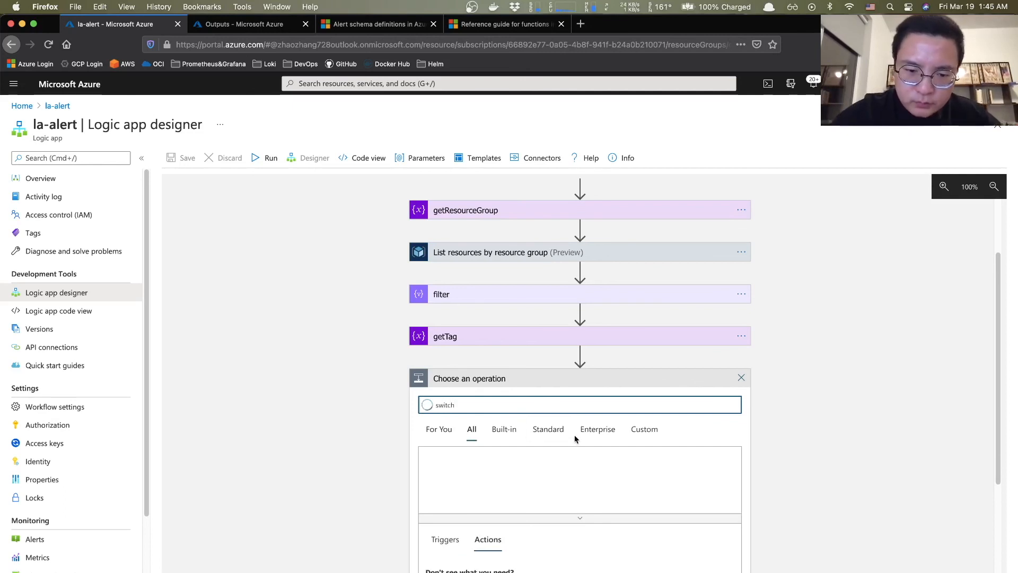
scroll(572, 443, "down", 3)
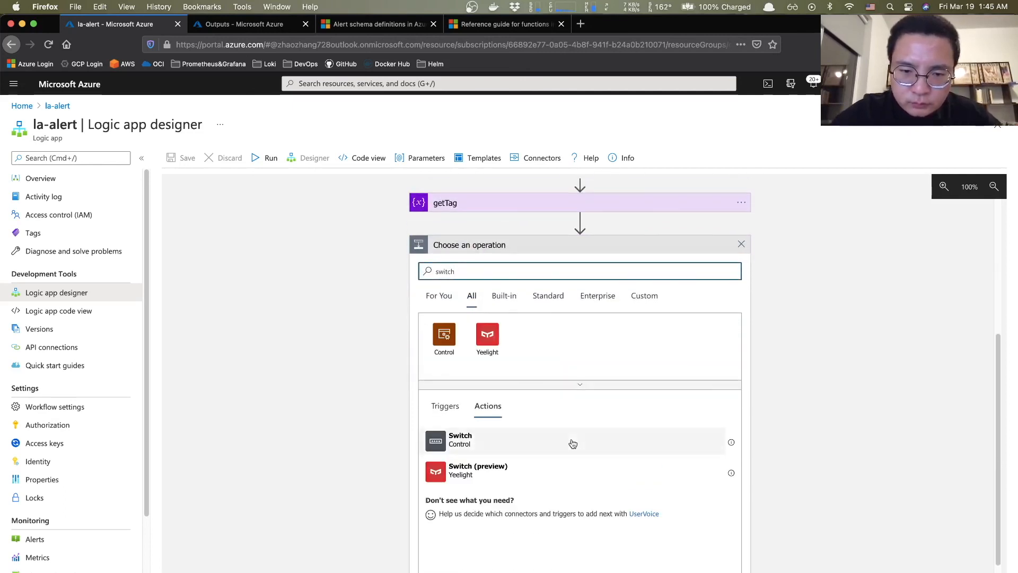
left_click(445, 438)
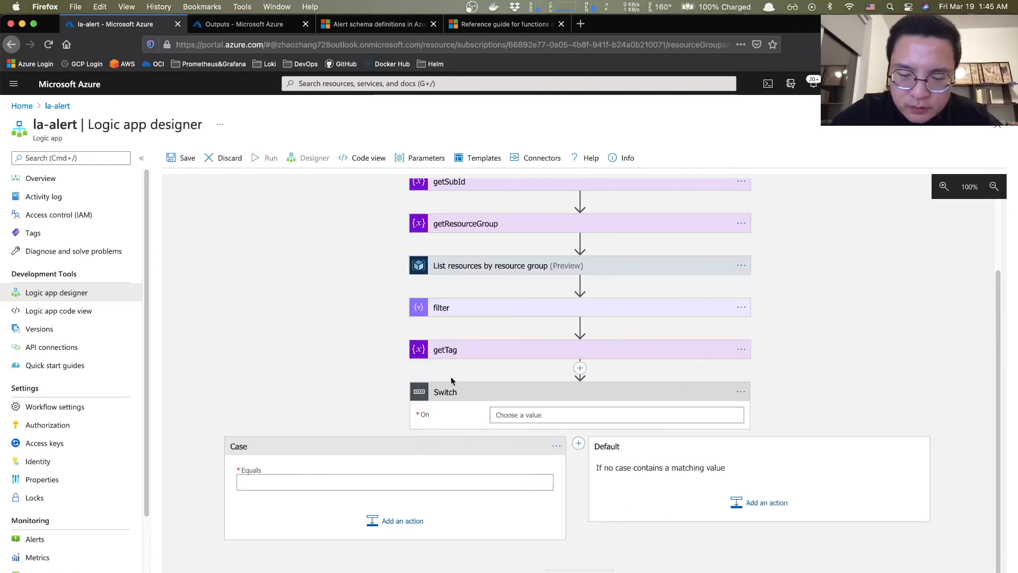
- Make the Switch branch on the tag variable with a case equal to 'testing'
left_click(525, 413)
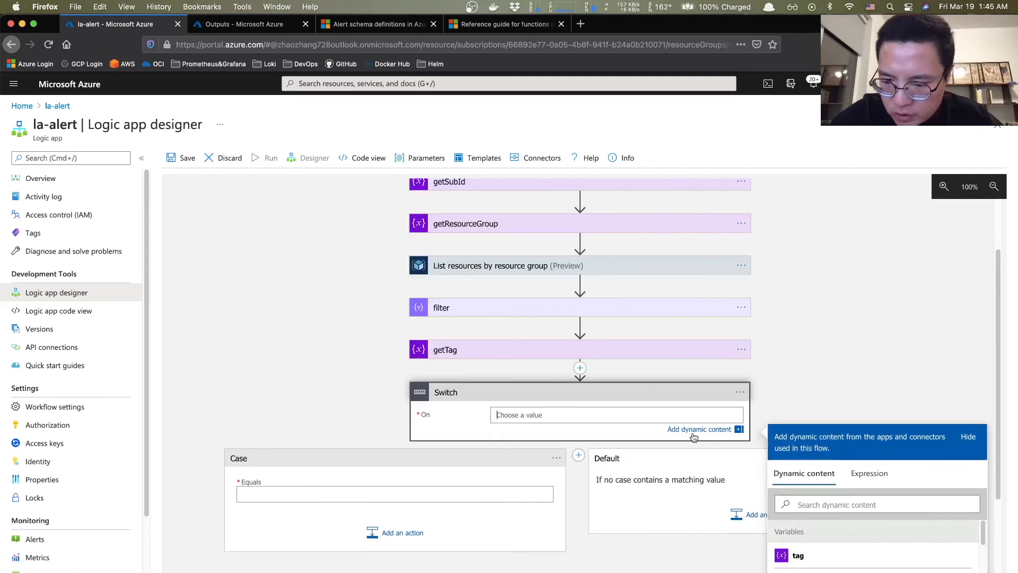
scroll(802, 552, "down", 2)
scroll(803, 552, "down", 4)
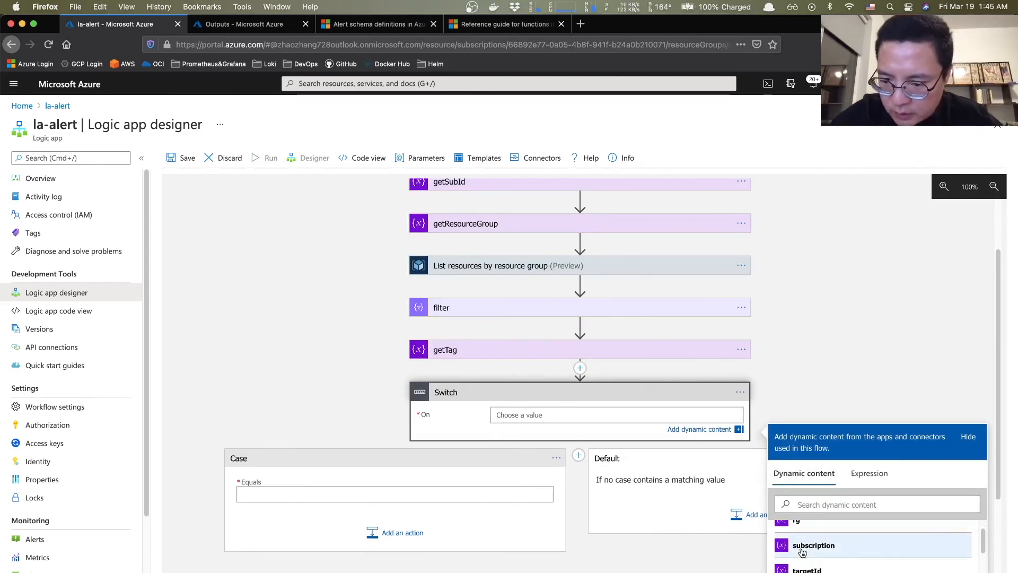
scroll(810, 569, "up", 4)
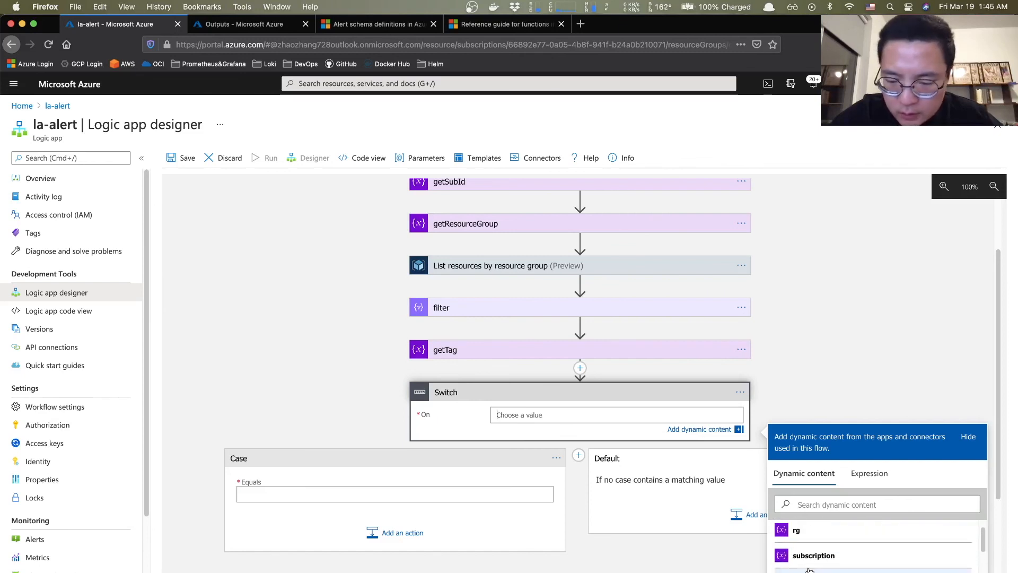
left_click(453, 358)
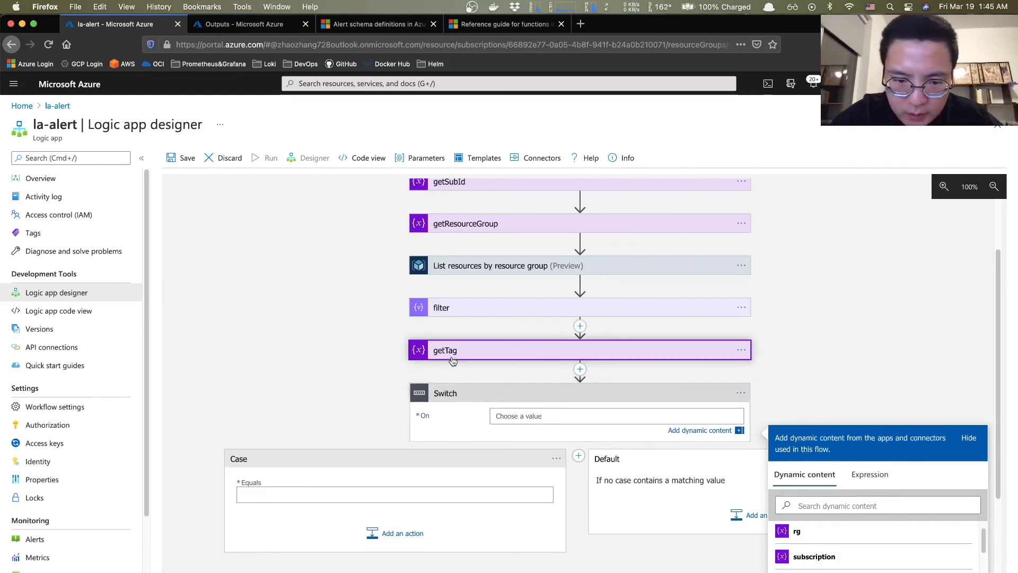
scroll(582, 462, "down", 1)
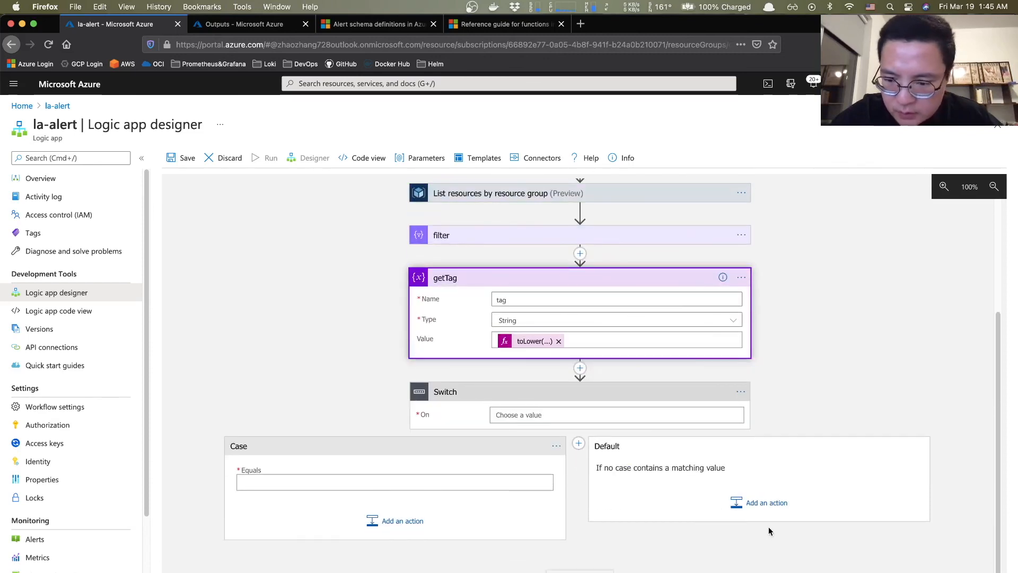
left_click(572, 409)
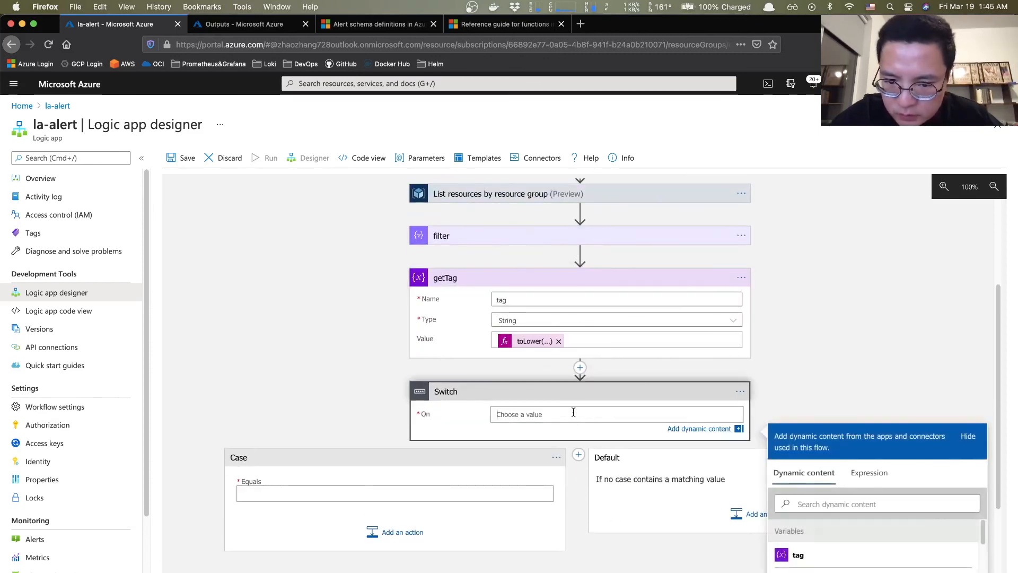
left_click(798, 554)
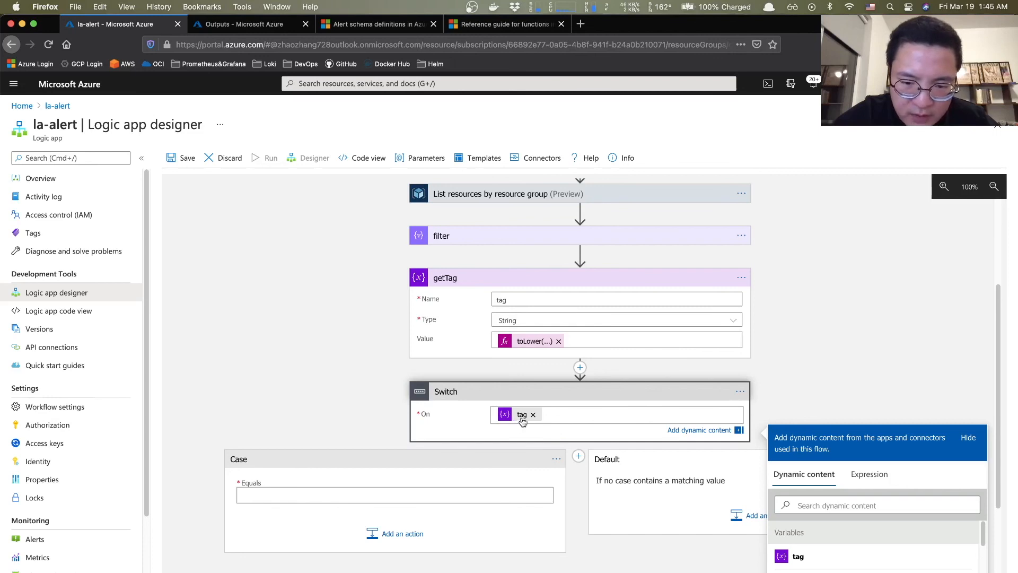
left_click(276, 493)
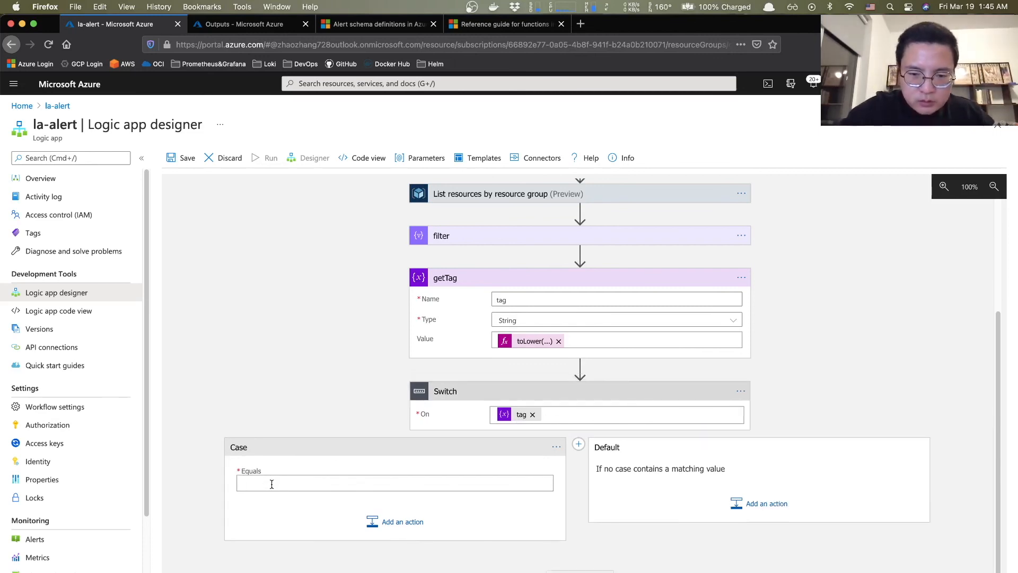
type("testing")
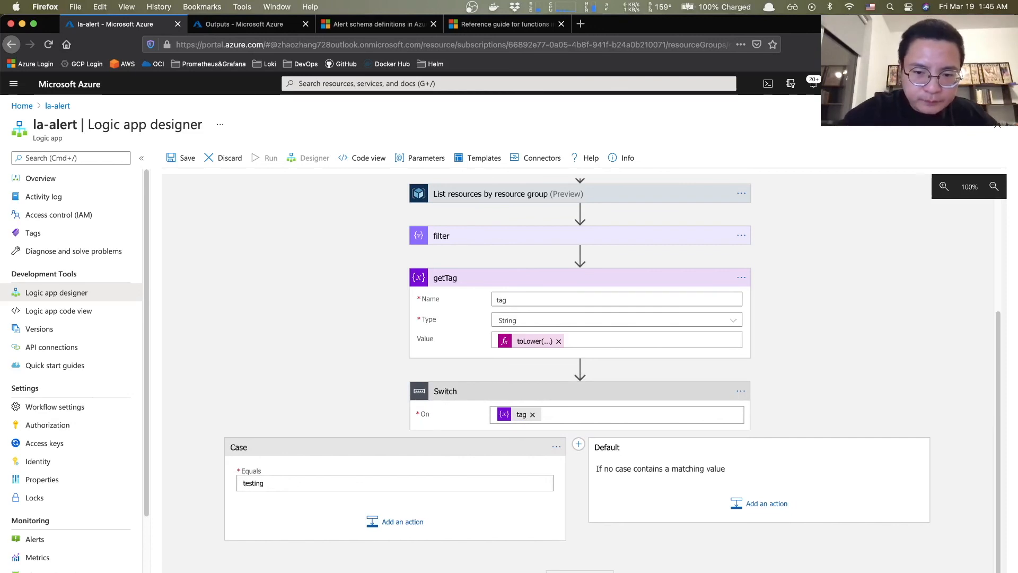
- Search 'MS Teams' and add the Microsoft Teams 'Post a message (V3)' action to the testing case
left_click(396, 524)
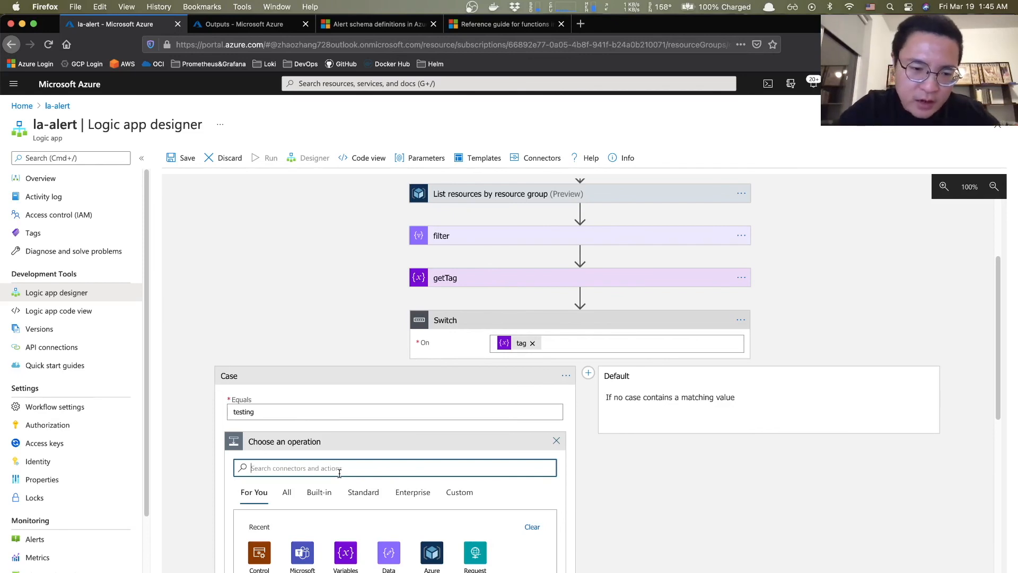
type("MS")
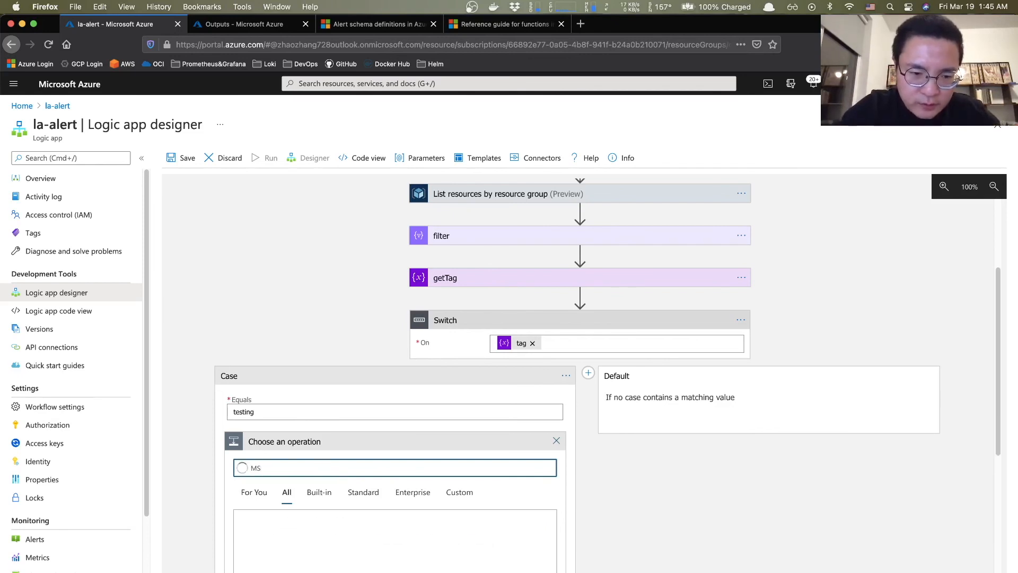
type(" Teams")
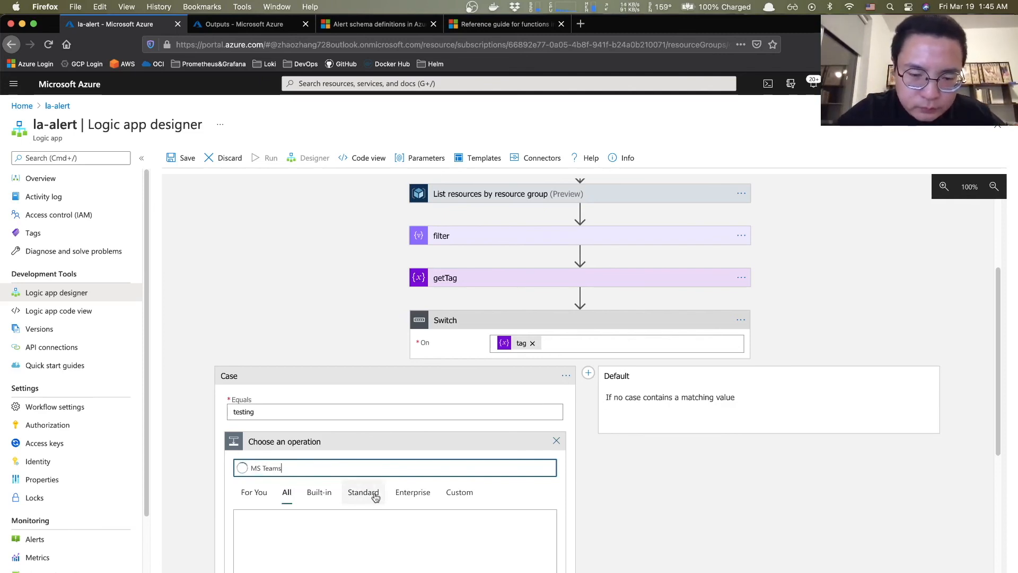
scroll(375, 496, "down", 3)
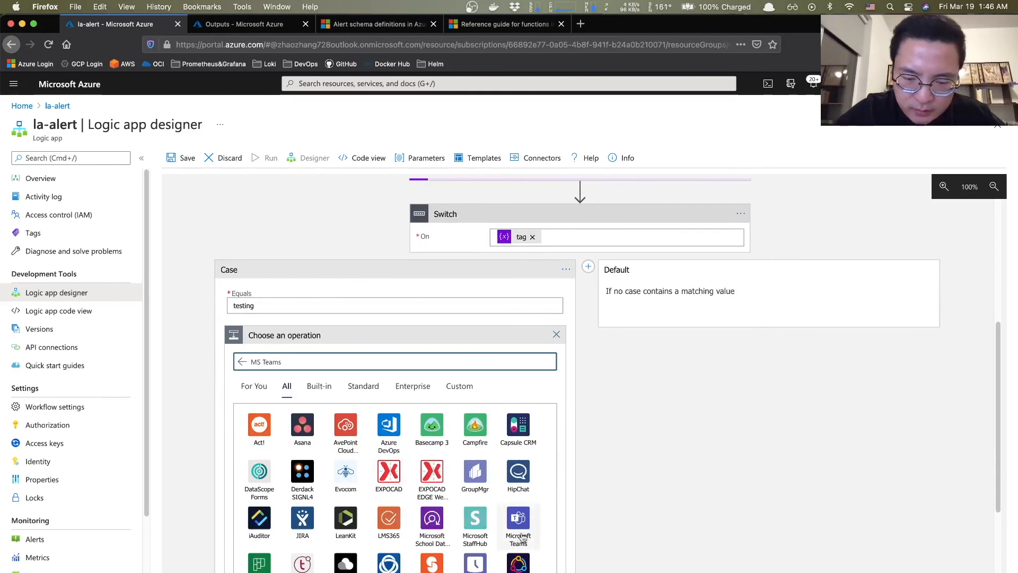
left_click(518, 519)
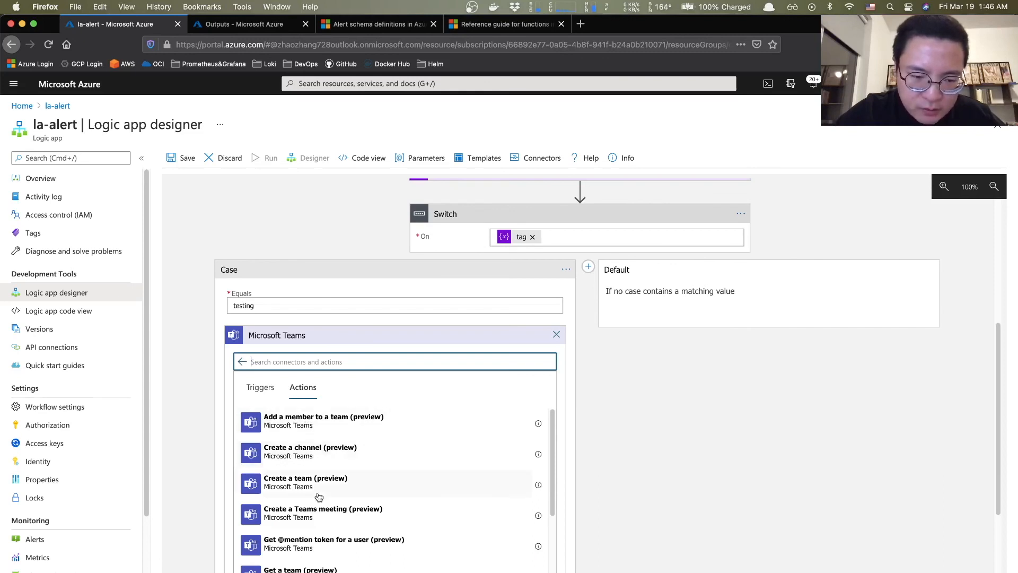
scroll(319, 497, "down", 3)
scroll(319, 497, "down", 2)
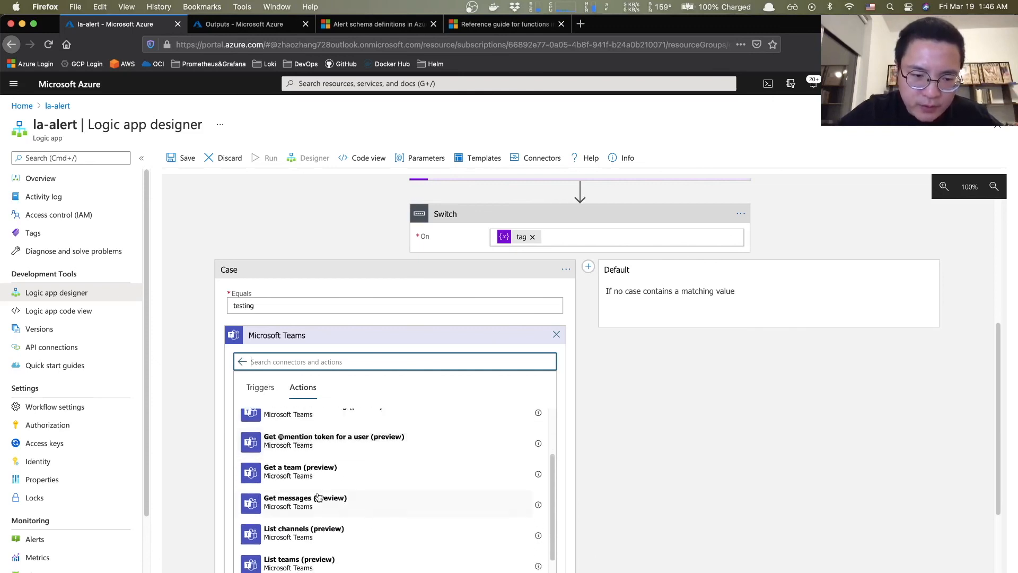
scroll(319, 497, "down", 6)
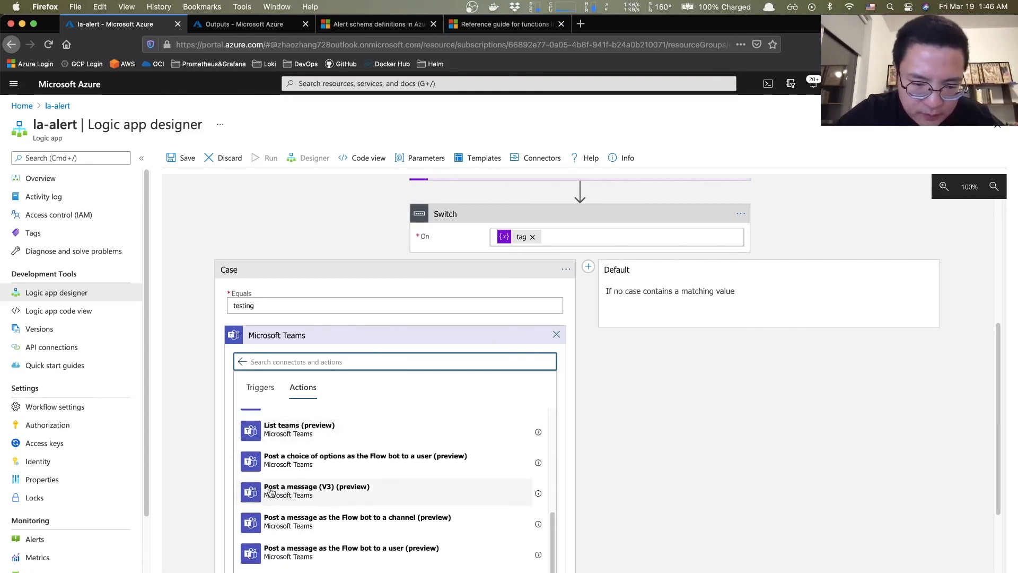
left_click(301, 503)
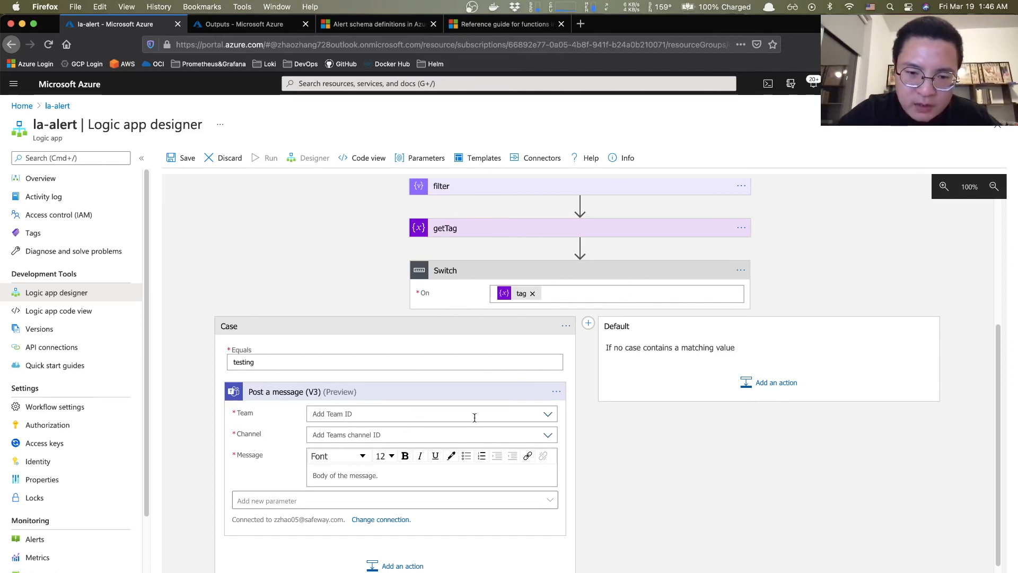
left_click(546, 419)
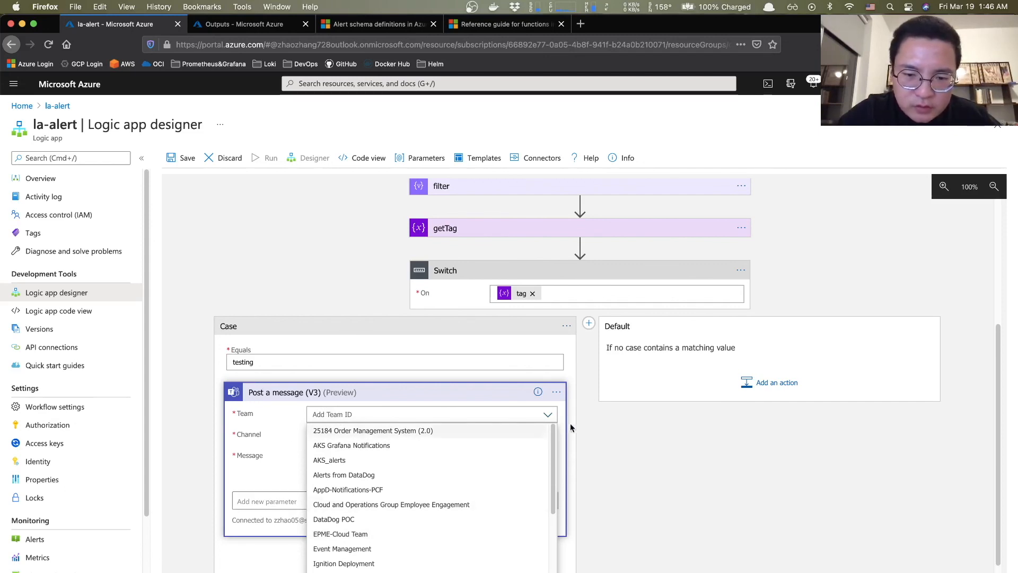
left_click(512, 437)
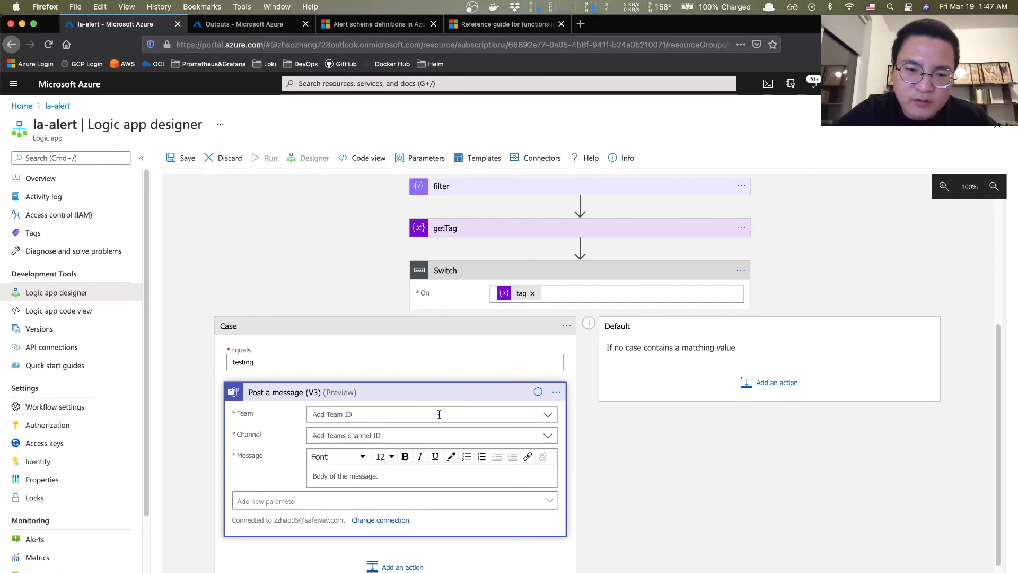
left_click(552, 419)
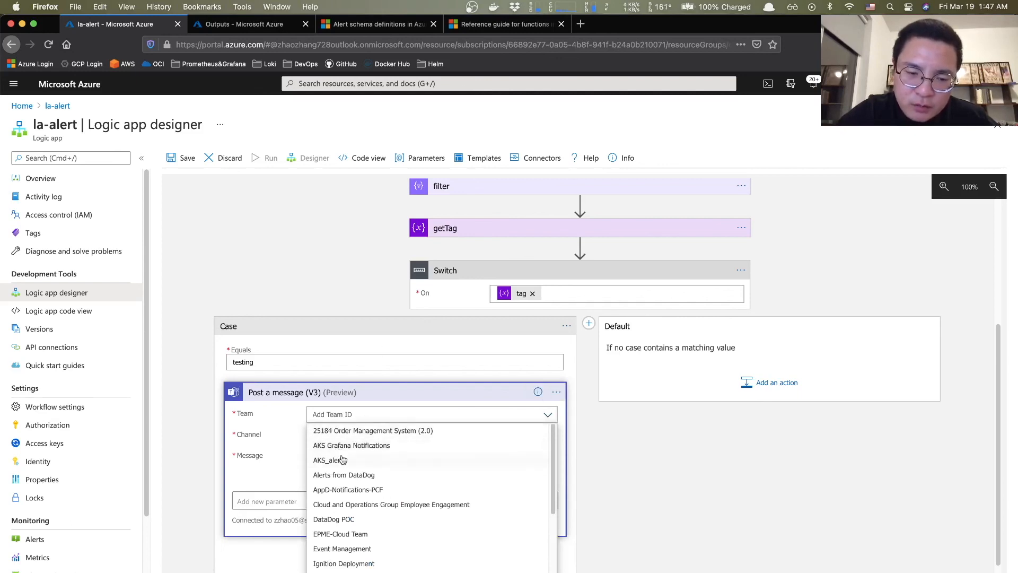
scroll(340, 483, "down", 1)
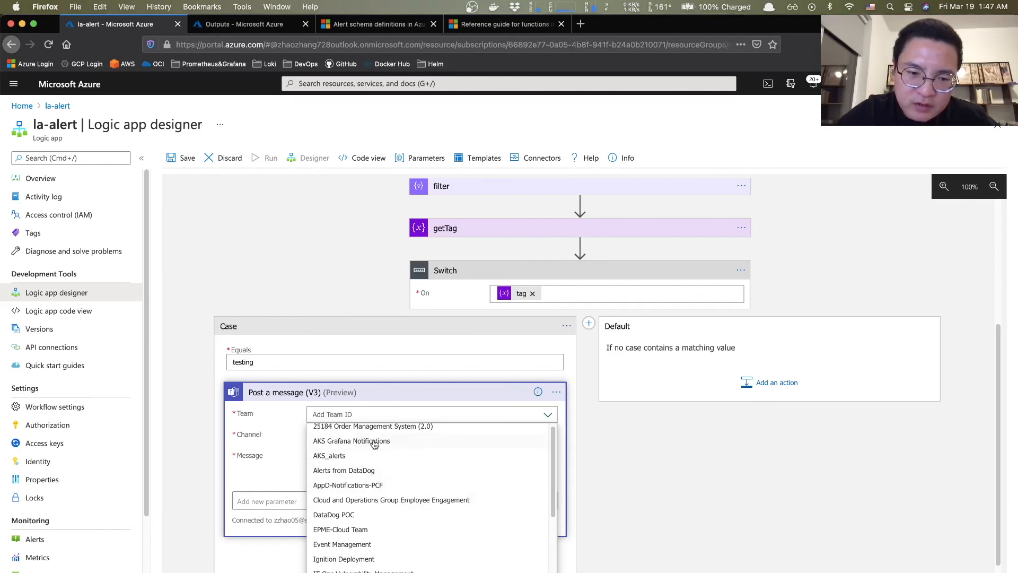
left_click(549, 419)
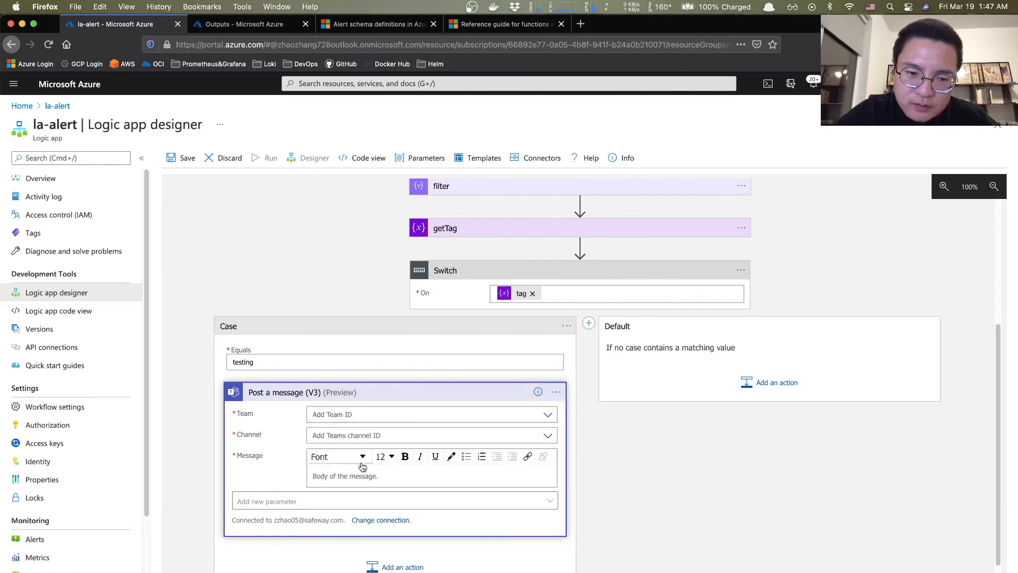
- Insert the subscription variable from dynamic content Variables into the Teams message body
left_click(326, 476)
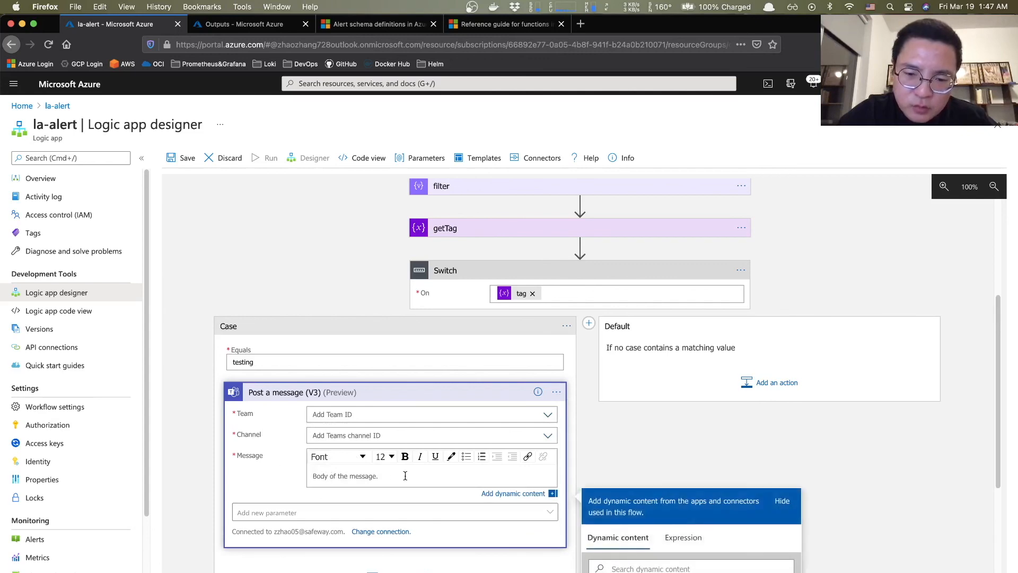
scroll(402, 477, "down", 4)
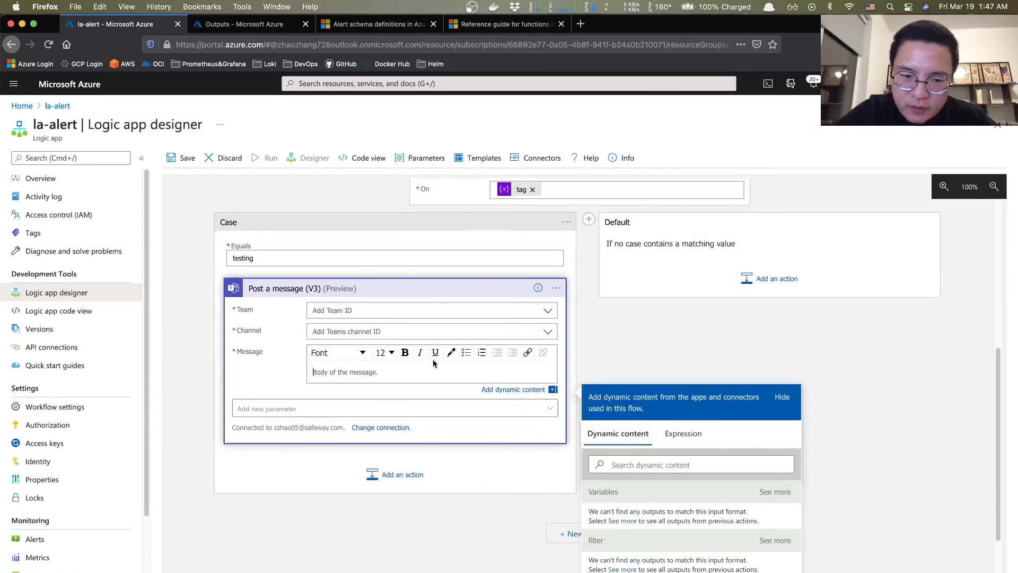
scroll(653, 506, "down", 4)
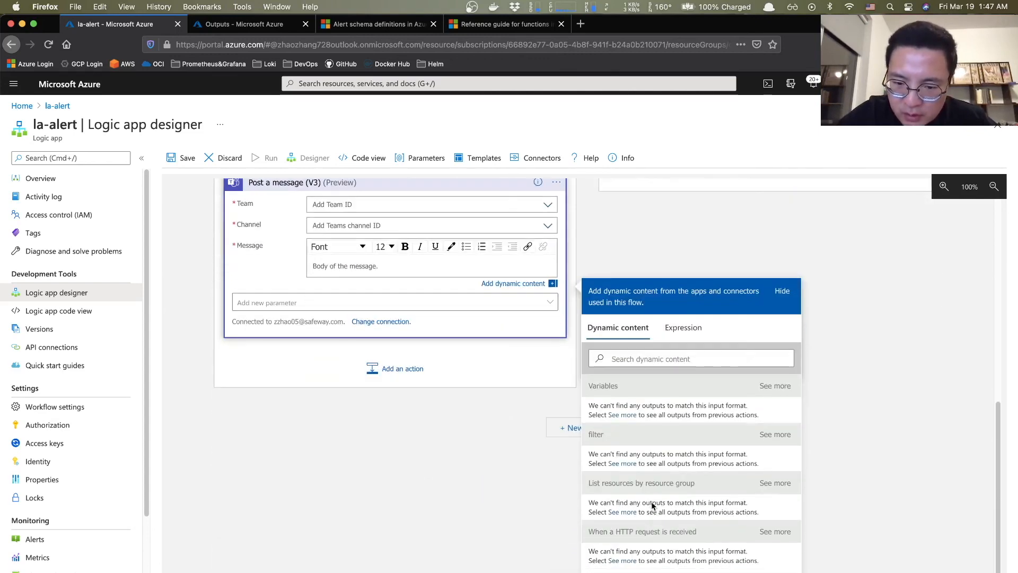
left_click(683, 327)
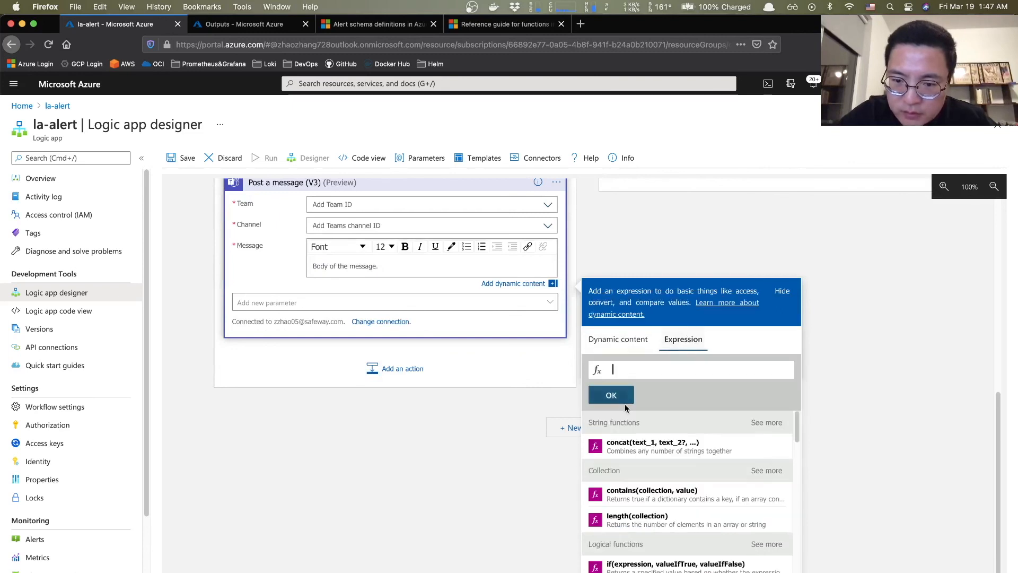
left_click(618, 341)
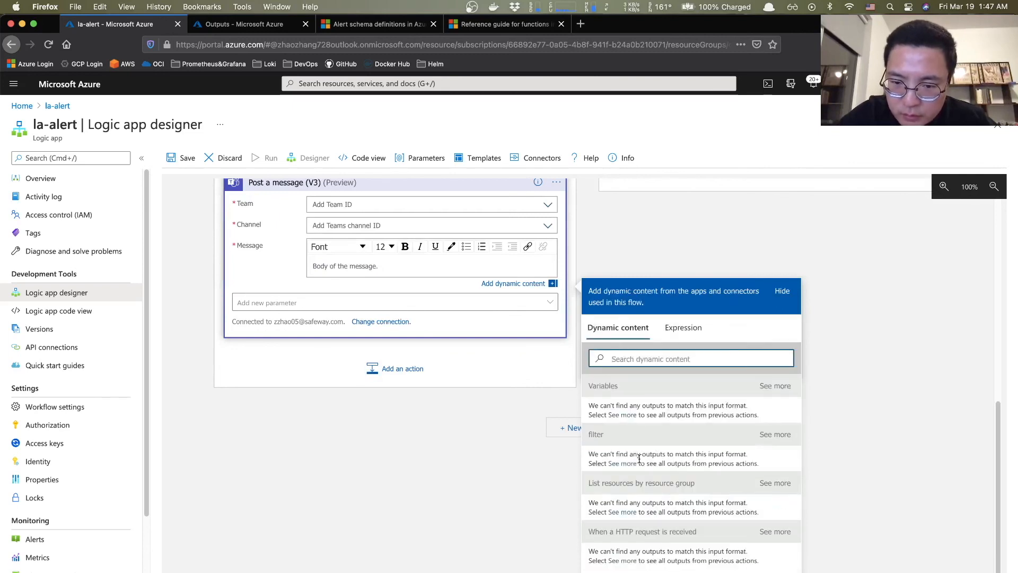
left_click(378, 266)
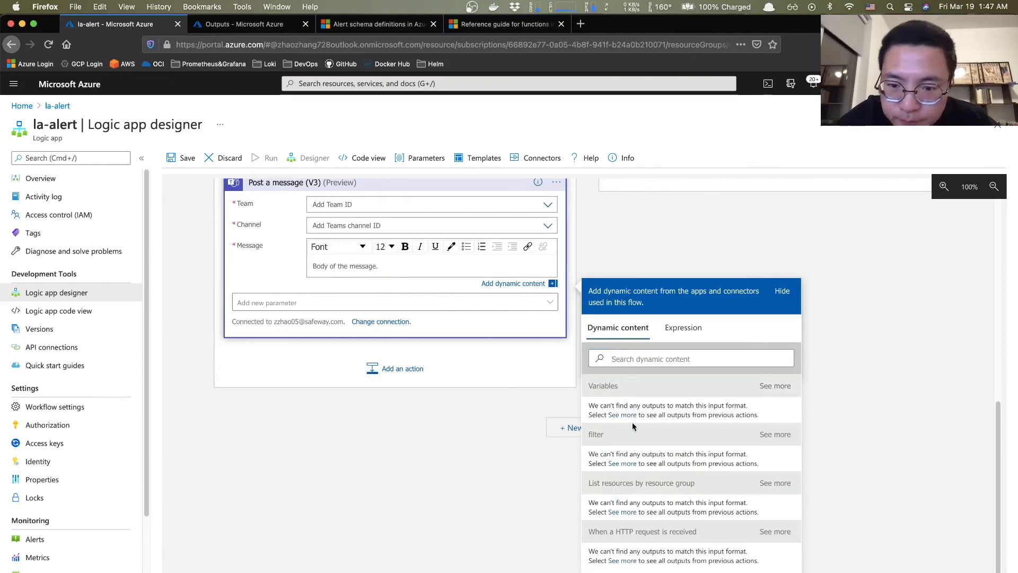
left_click(767, 387)
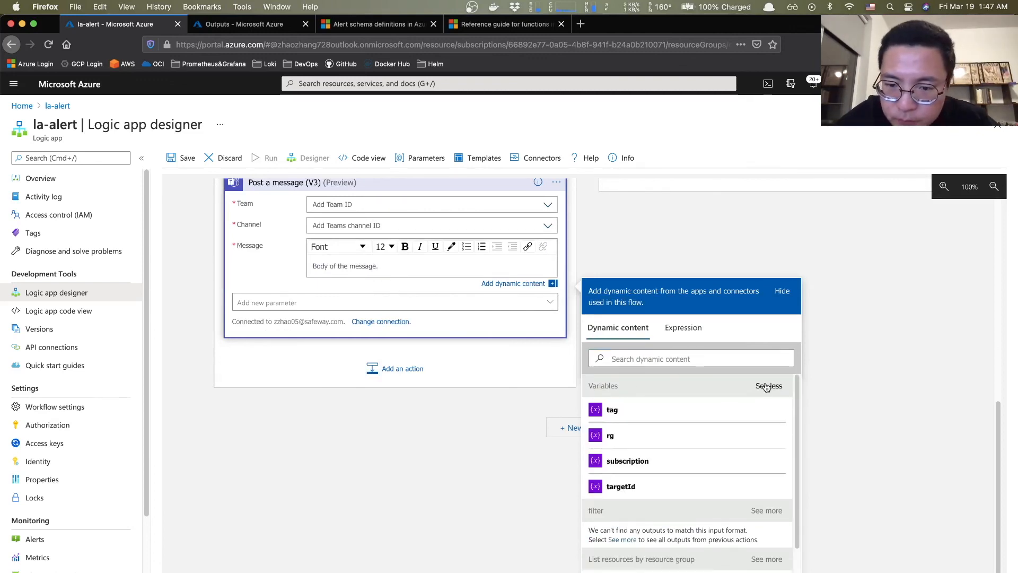
left_click(613, 416)
left_click(612, 447)
left_click(625, 472)
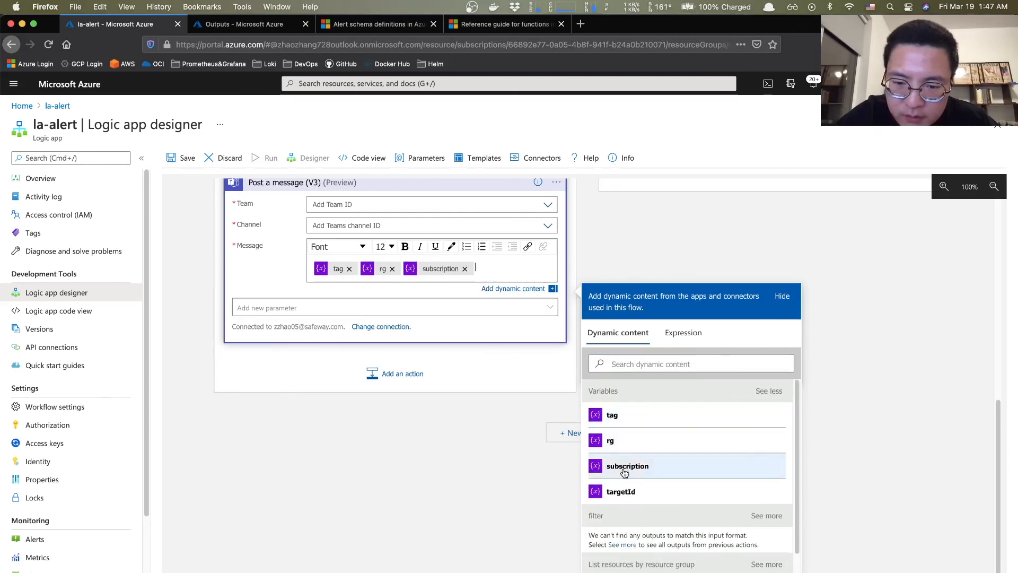
left_click(392, 270)
left_click(349, 269)
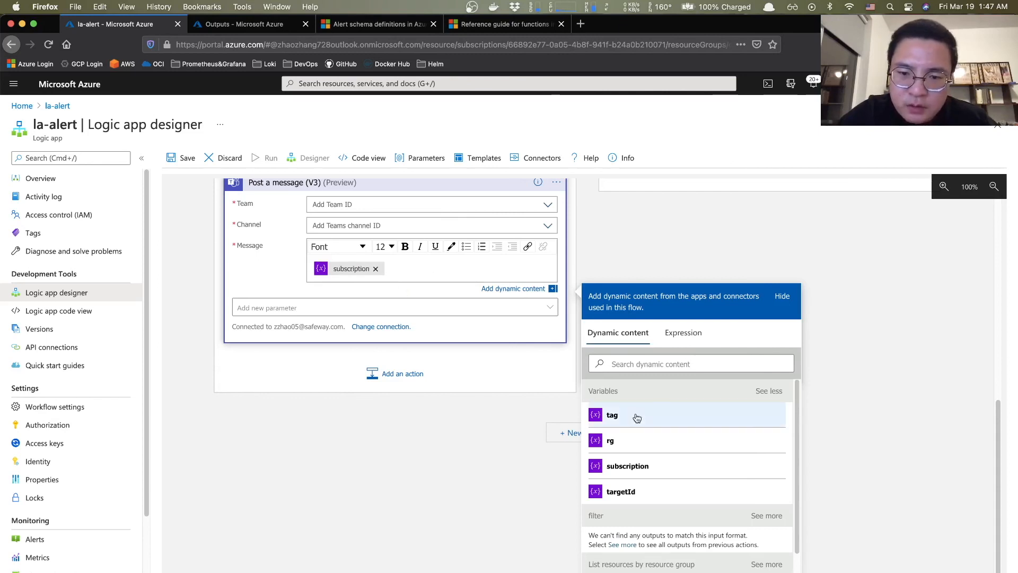
- Add the line 'Note: This alert is for vm cpu usage...' above the subscription variable
type("sif")
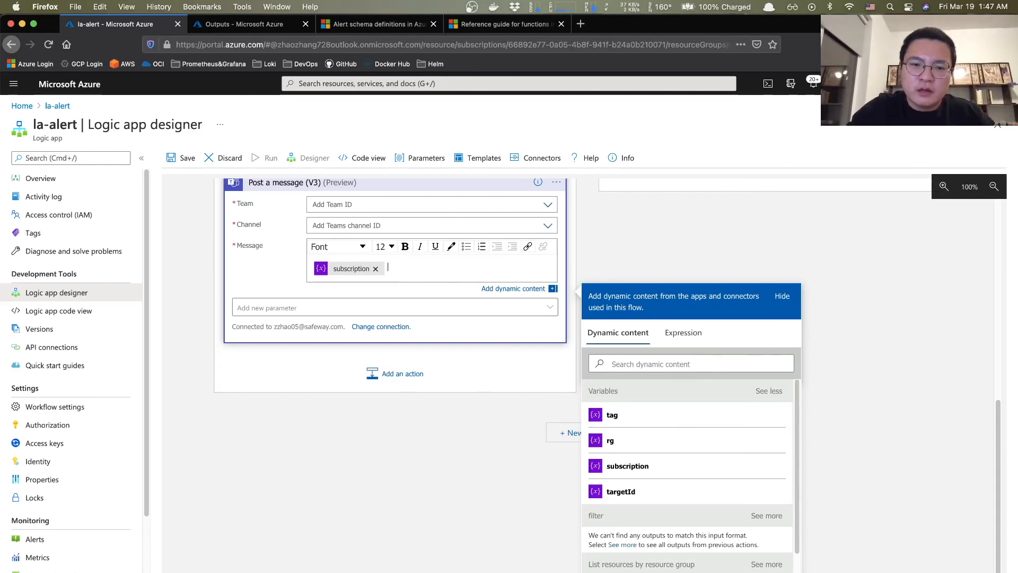
key("Return")
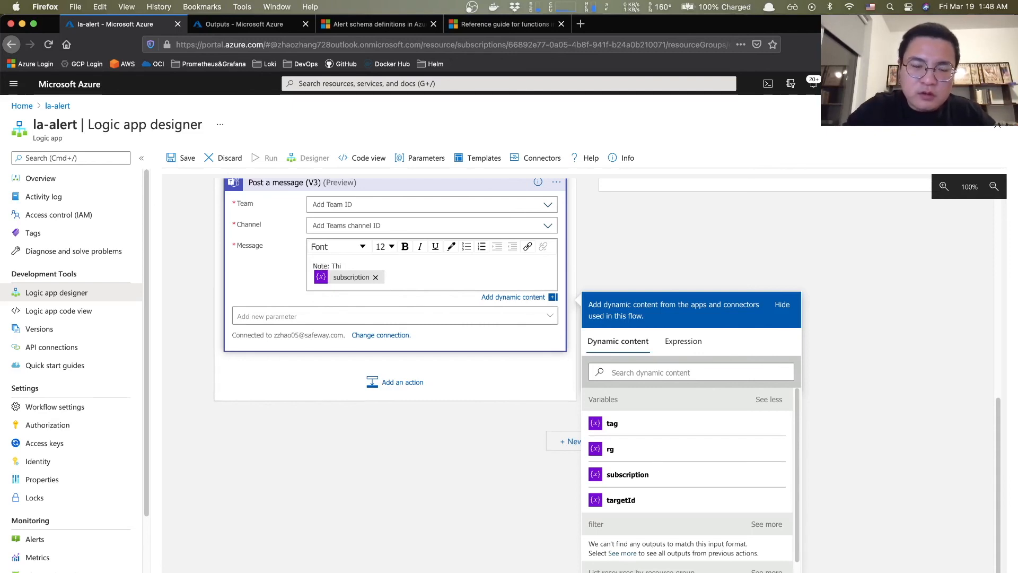
type("Note: This alert is for vm cpu")
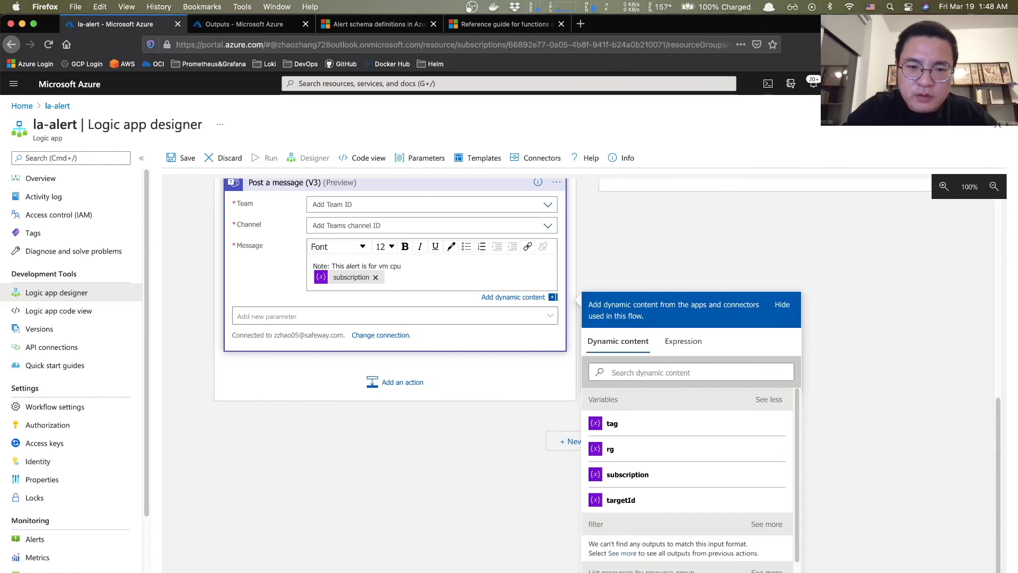
type(" usage...")
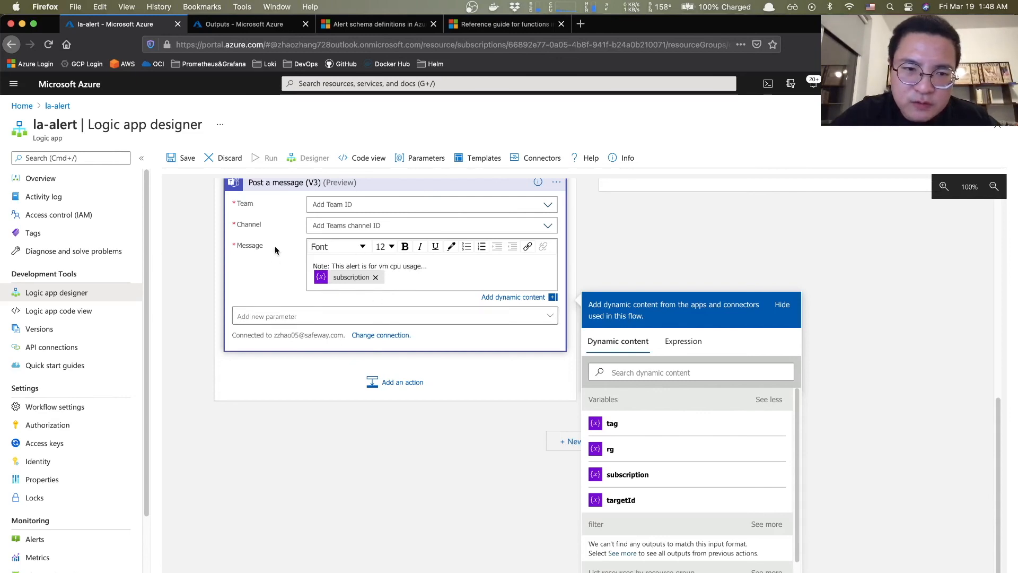
scroll(275, 247, "up", 2)
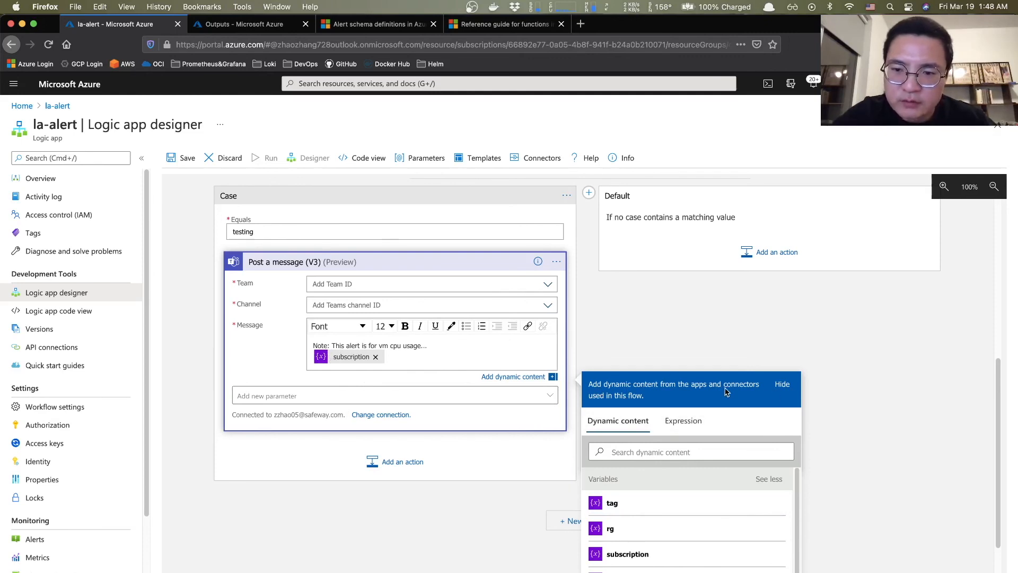
- Create an empty Case 2 beside the testing case in the Switch
left_click(785, 385)
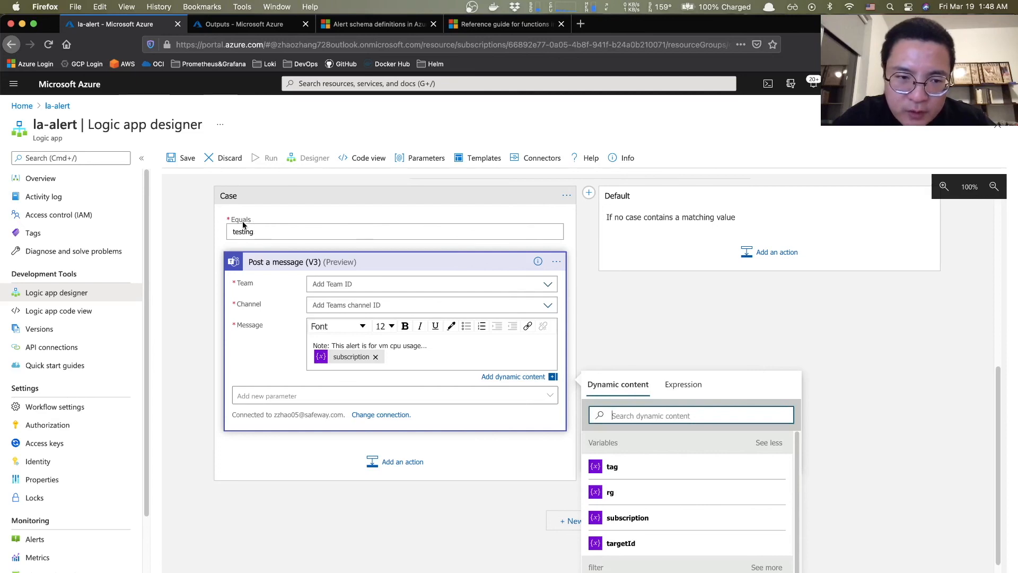
scroll(309, 214, "up", 1)
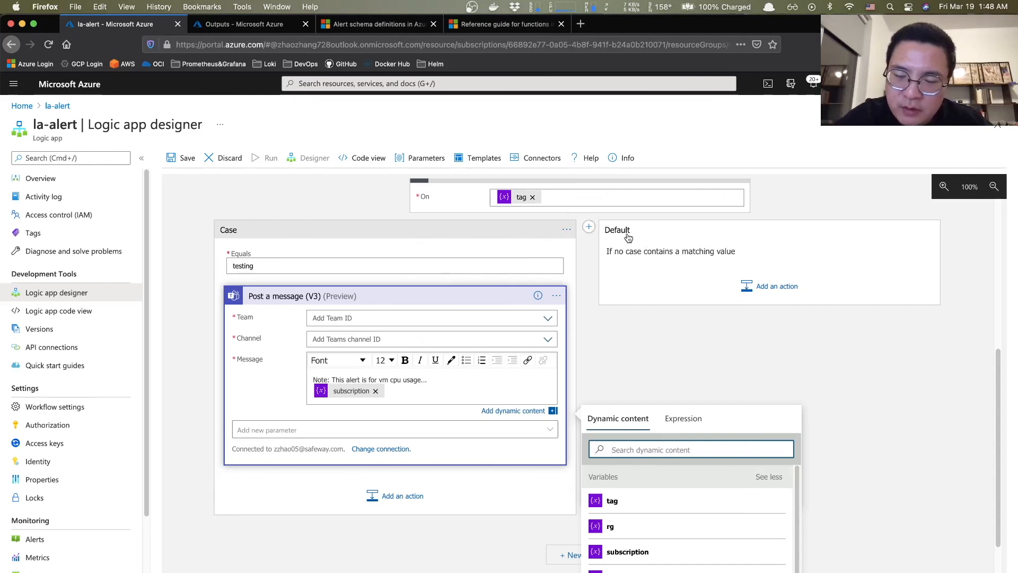
left_click(592, 227)
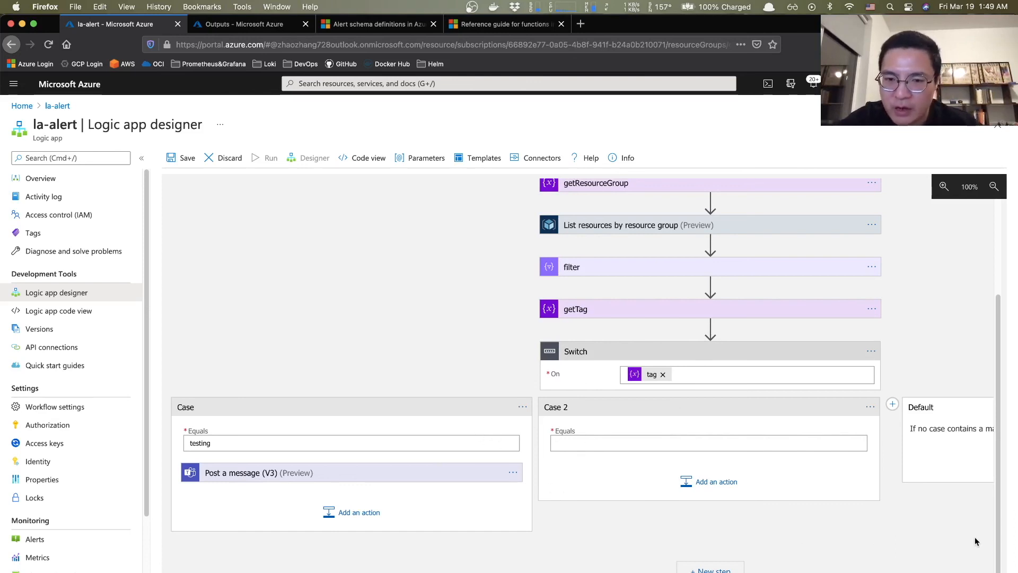
scroll(942, 474, "up", 5)
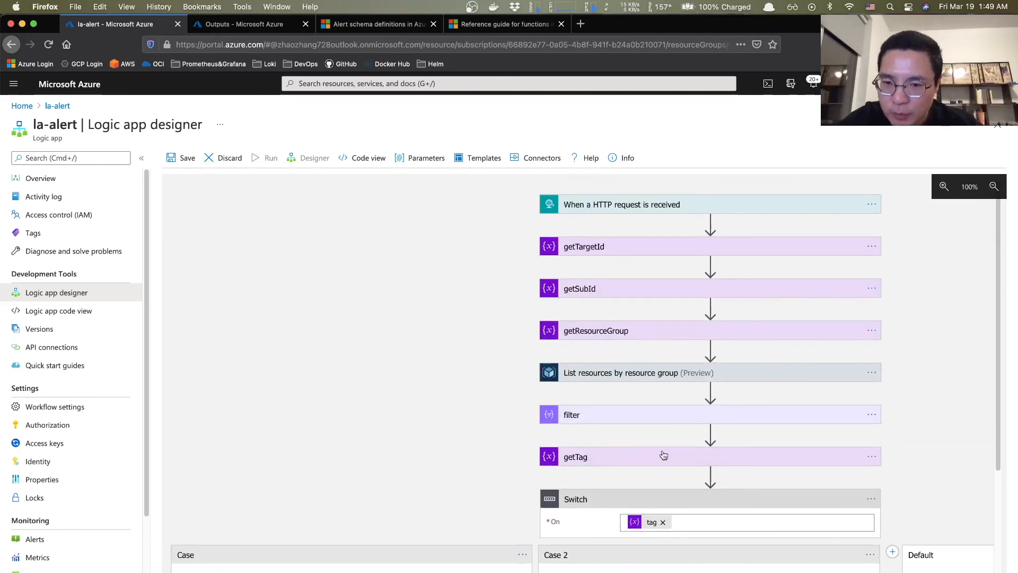